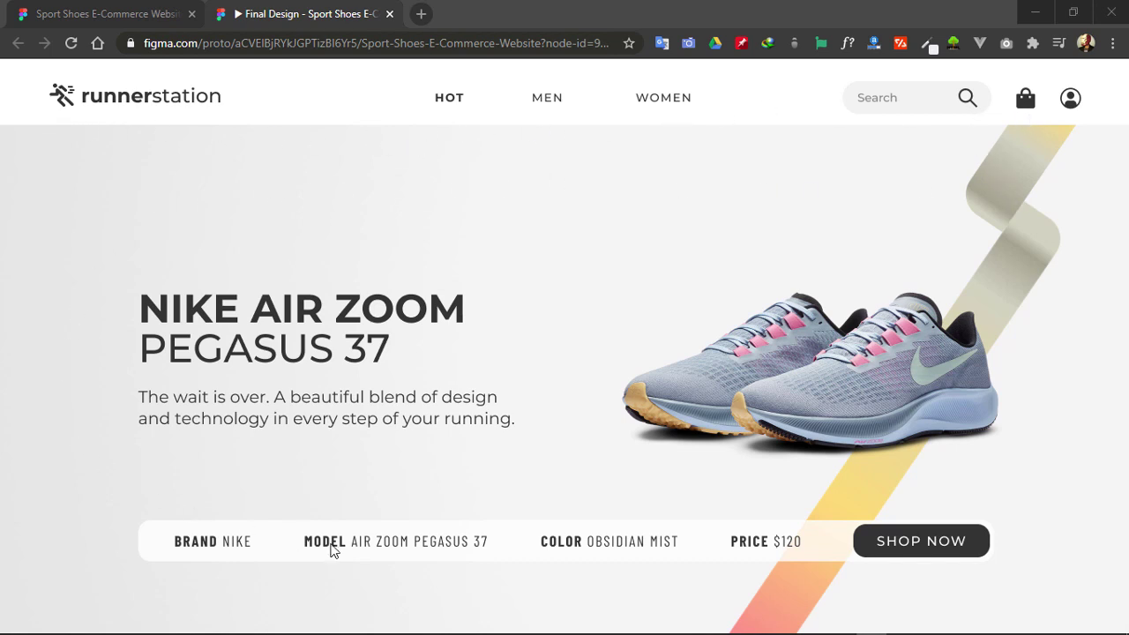
- Scroll through the finished landing-page prototype to review it
{"action": "scroll", "coordinate": [305, 384], "scroll_direction": "down", "scroll_amount": 3}
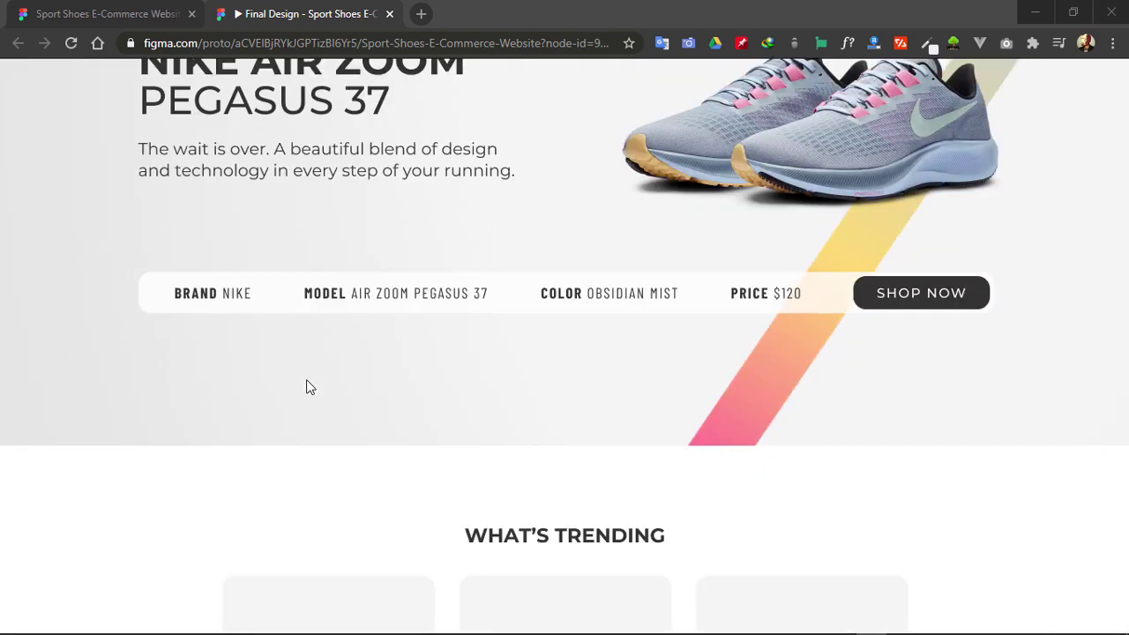
{"action": "scroll", "coordinate": [309, 387], "scroll_direction": "down", "scroll_amount": 5}
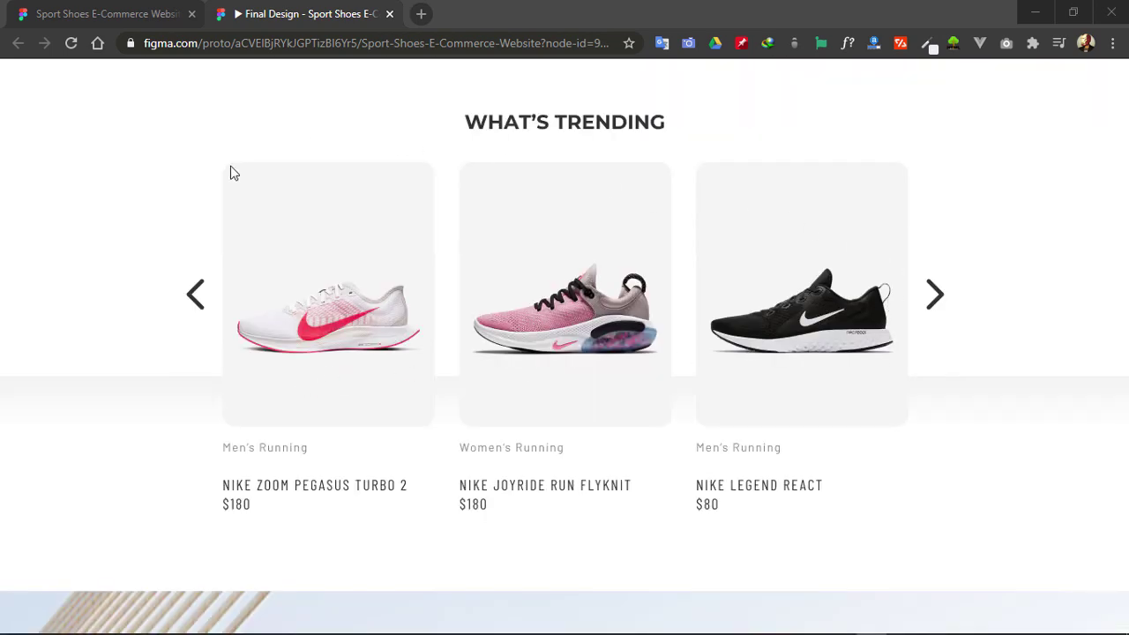
{"action": "scroll", "coordinate": [936, 282], "scroll_direction": "down", "scroll_amount": 6}
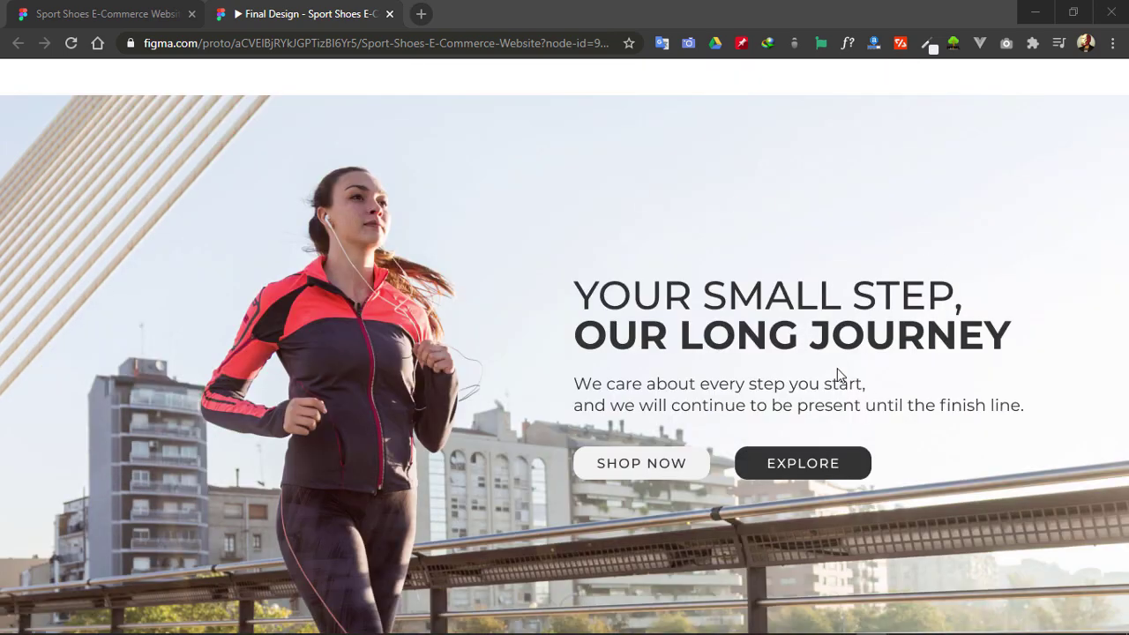
{"action": "scroll", "coordinate": [668, 348], "scroll_direction": "down", "scroll_amount": 5}
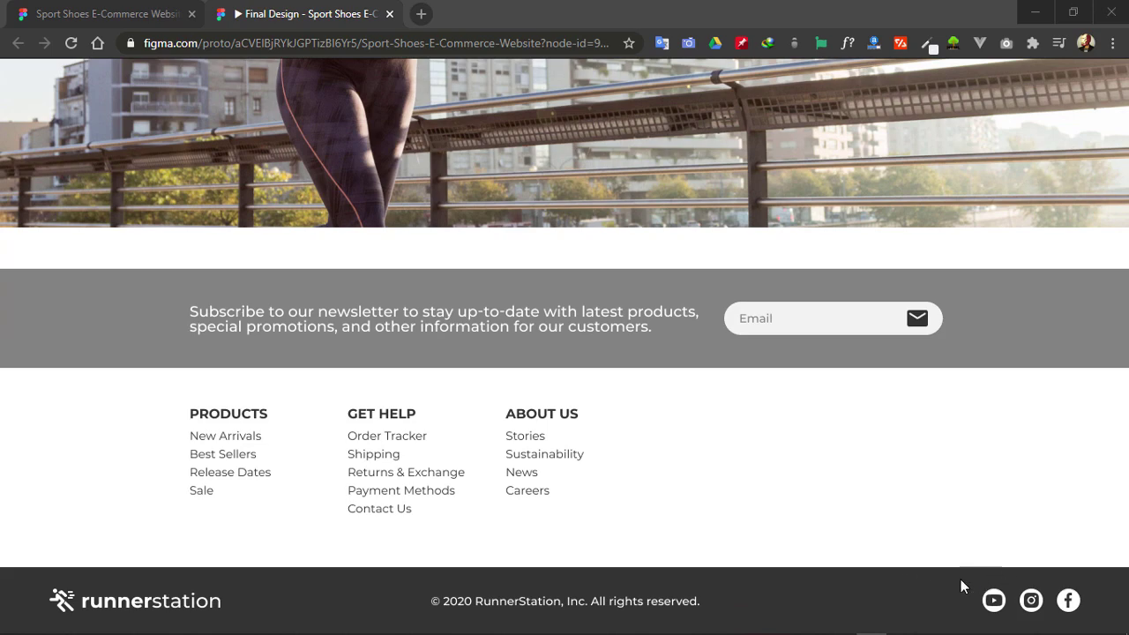
{"action": "scroll", "coordinate": [673, 448], "scroll_direction": "up", "scroll_amount": 10}
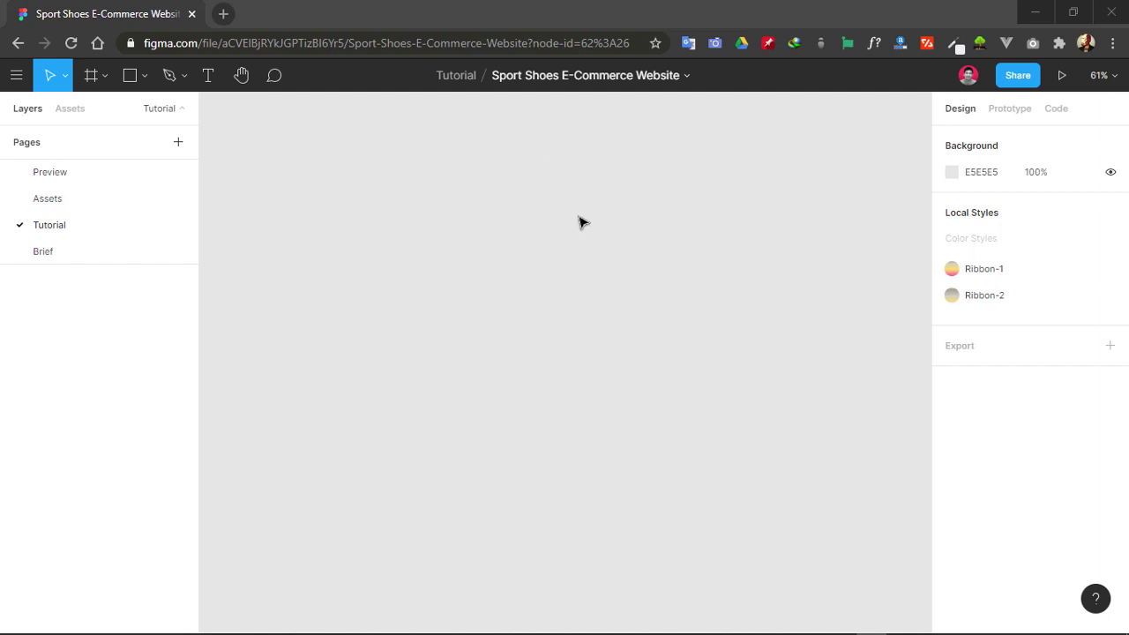
- Draw a new frame on the Tutorial page and size it to 1366 × 768
{"action": "left_click", "coordinate": [105, 77]}
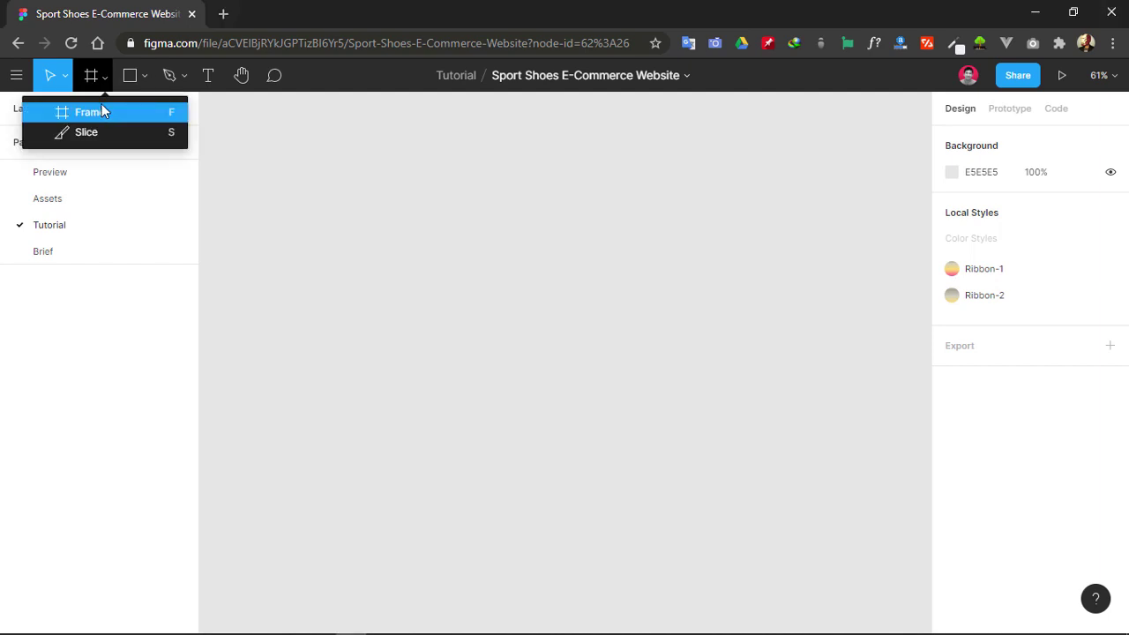
{"action": "left_click", "coordinate": [100, 112]}
{"action": "left_click_drag", "start_coordinate": [232, 148], "coordinate": [830, 382]}
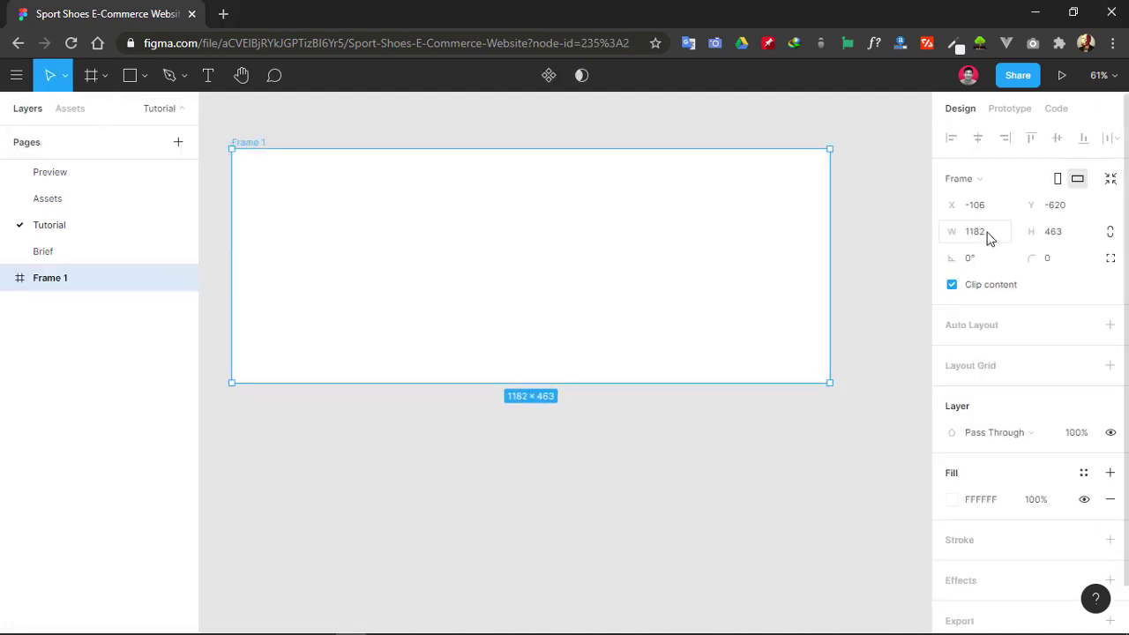
{"action": "left_click_drag", "start_coordinate": [987, 235], "coordinate": [923, 167]}
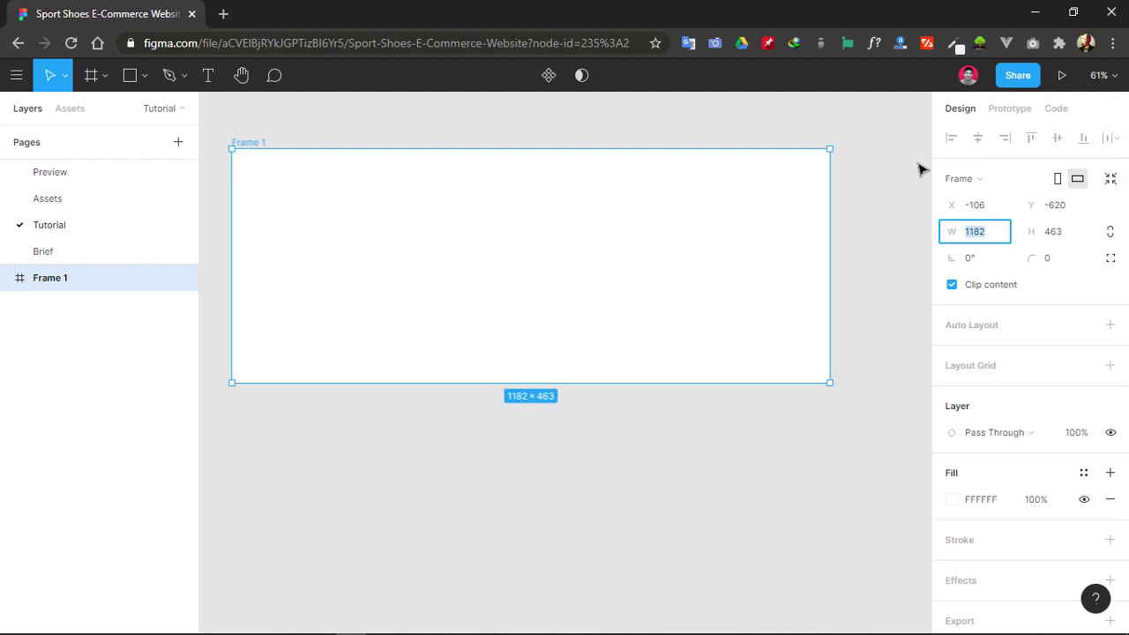
{"action": "type", "text": "1366"}
{"action": "key", "text": "Tab"}
{"action": "type", "text": "7"}
{"action": "key", "text": "Return"}
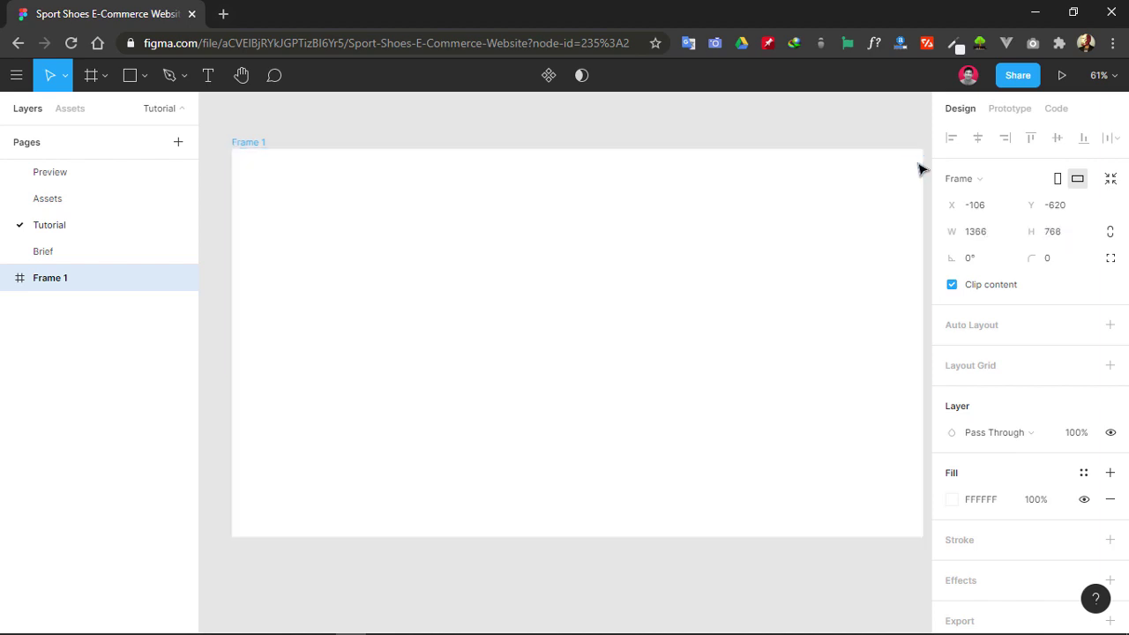
- Zoom to fit the frame and rename it Landing Page
{"action": "left_click", "coordinate": [1097, 75]}
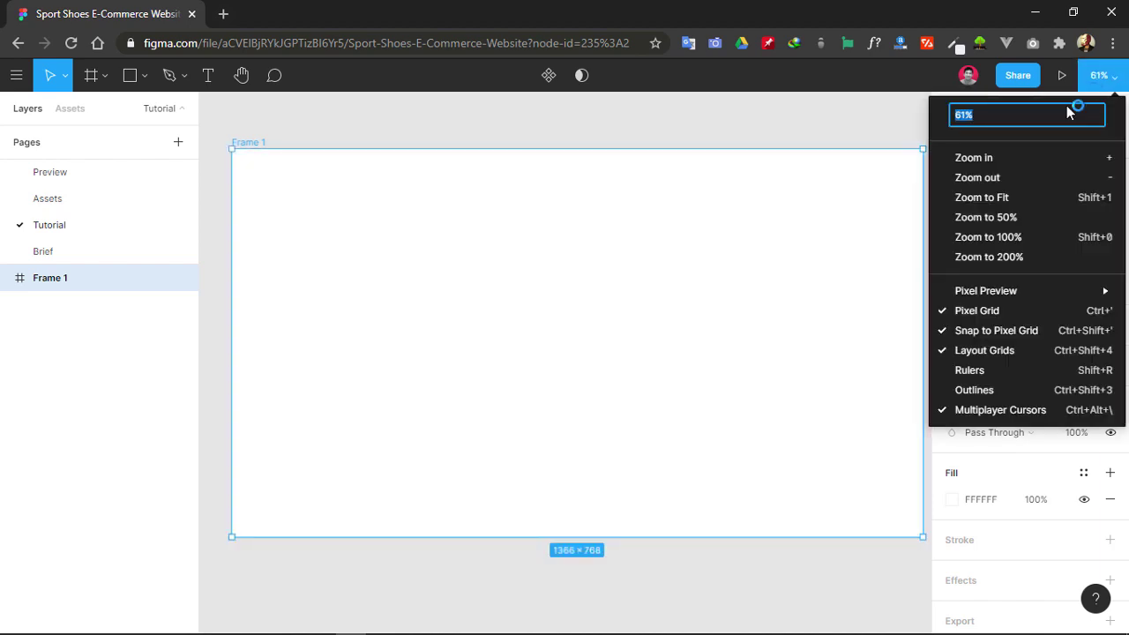
{"action": "left_click", "coordinate": [984, 196]}
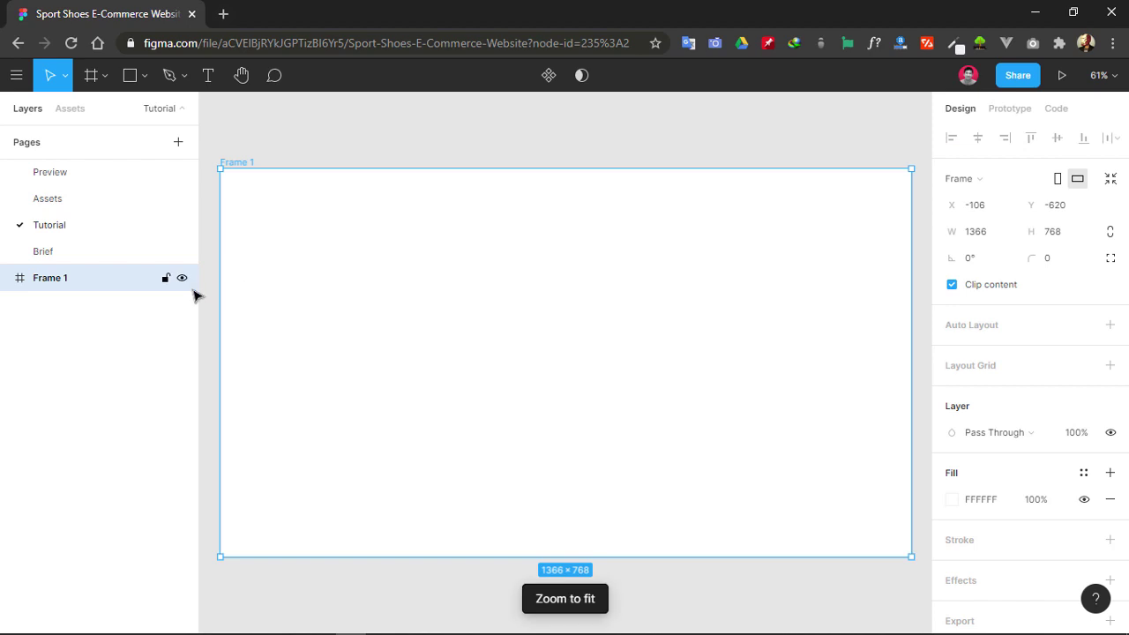
{"action": "double_click", "coordinate": [60, 282]}
{"action": "type", "text": "Landing Page"}
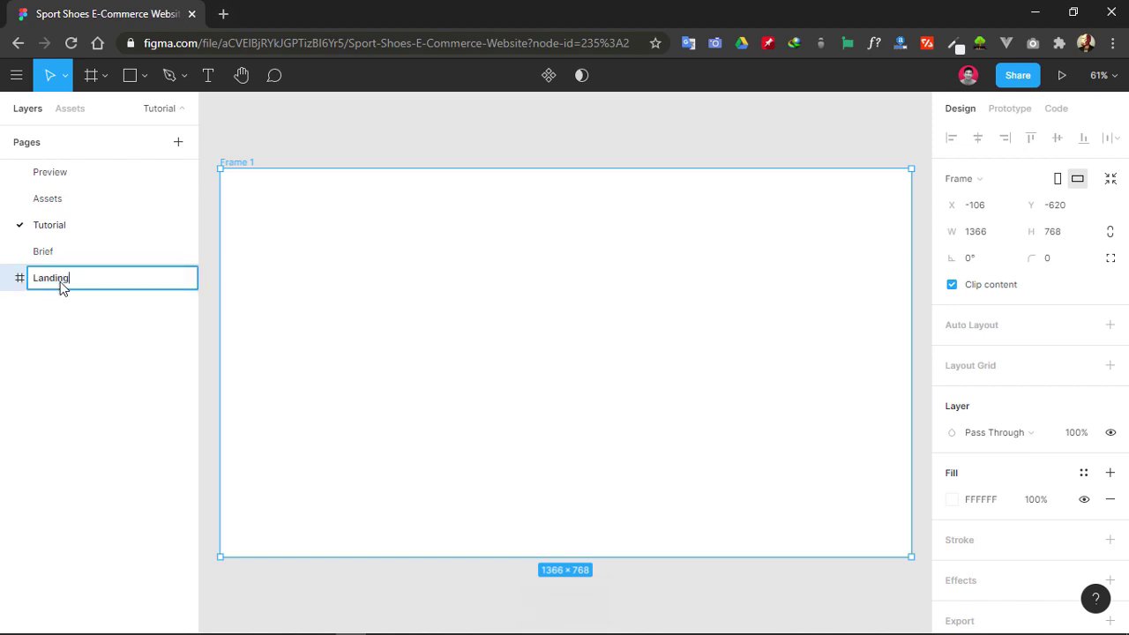
{"action": "left_click", "coordinate": [441, 144]}
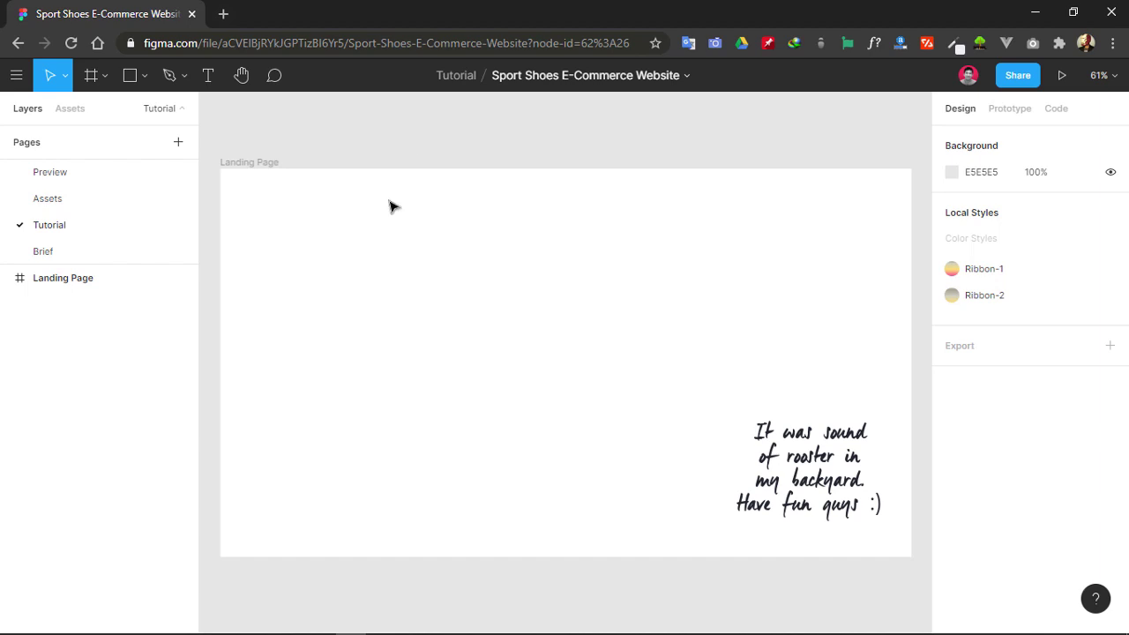
- Add a layout grid to the Landing Page frame as 12 columns
{"action": "left_click", "coordinate": [70, 278]}
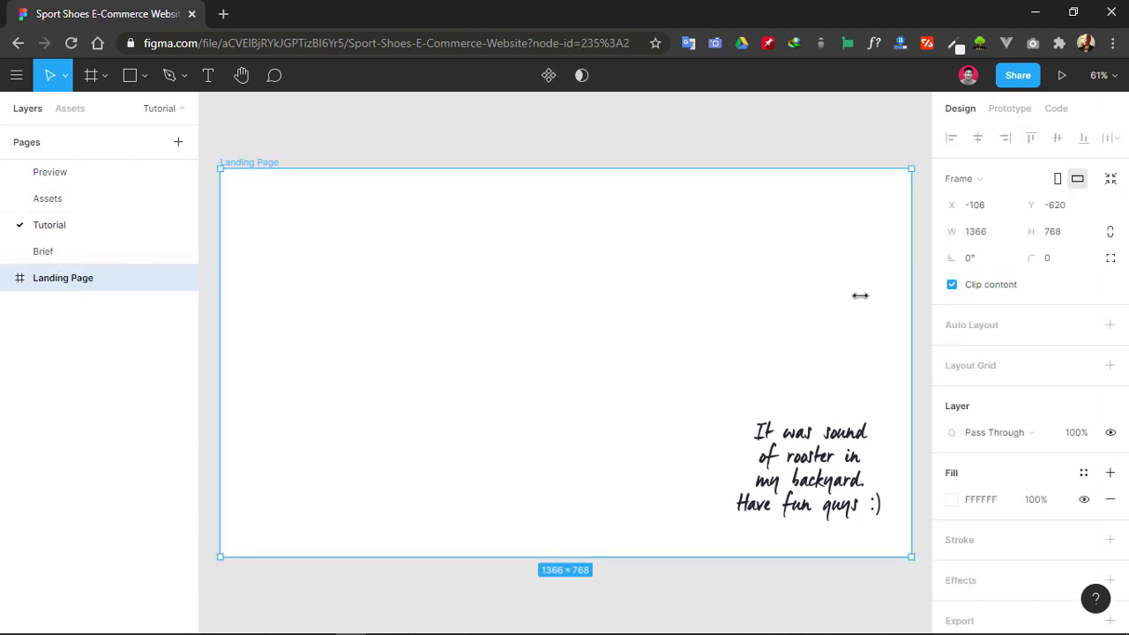
{"action": "left_click", "coordinate": [995, 368]}
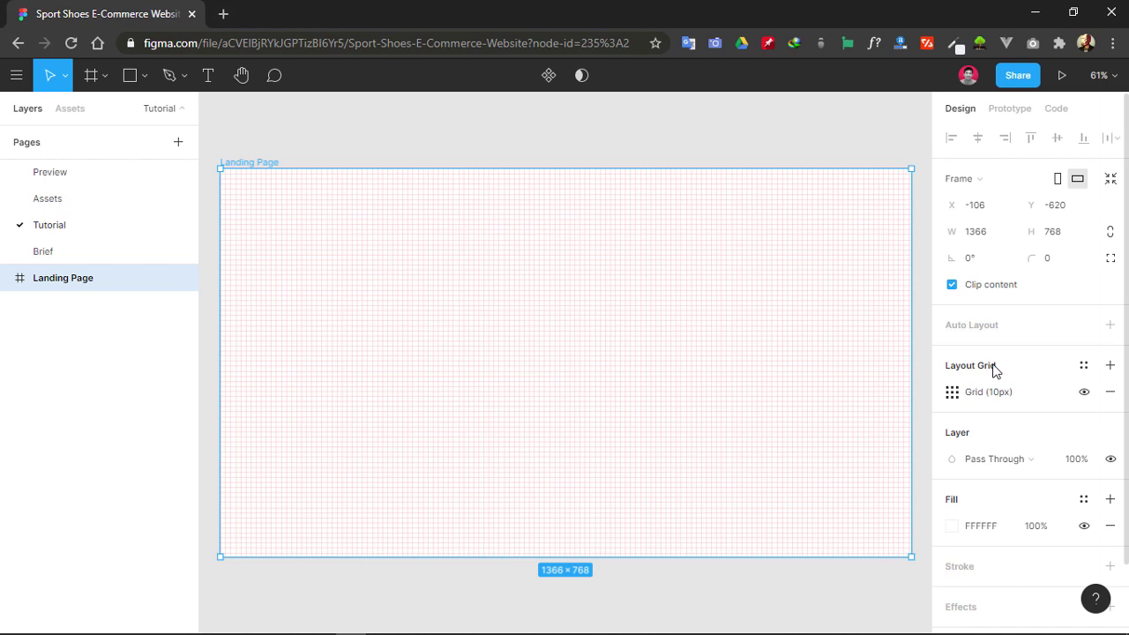
{"action": "left_click", "coordinate": [952, 393]}
{"action": "left_click", "coordinate": [802, 406]}
{"action": "left_click", "coordinate": [783, 413]}
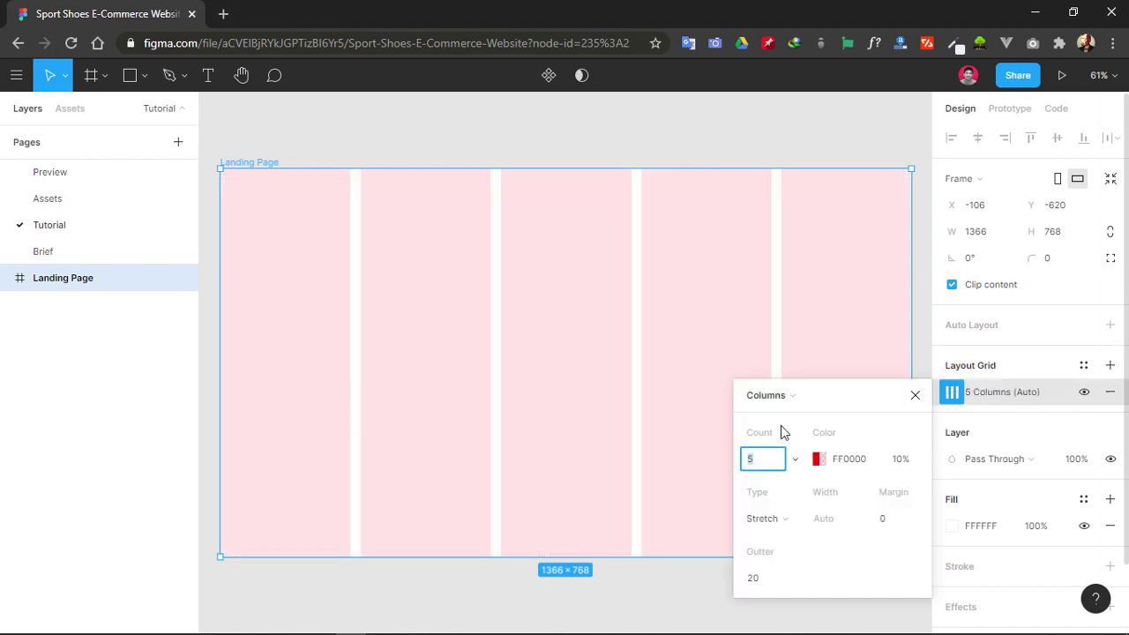
{"action": "key", "text": "Return"}
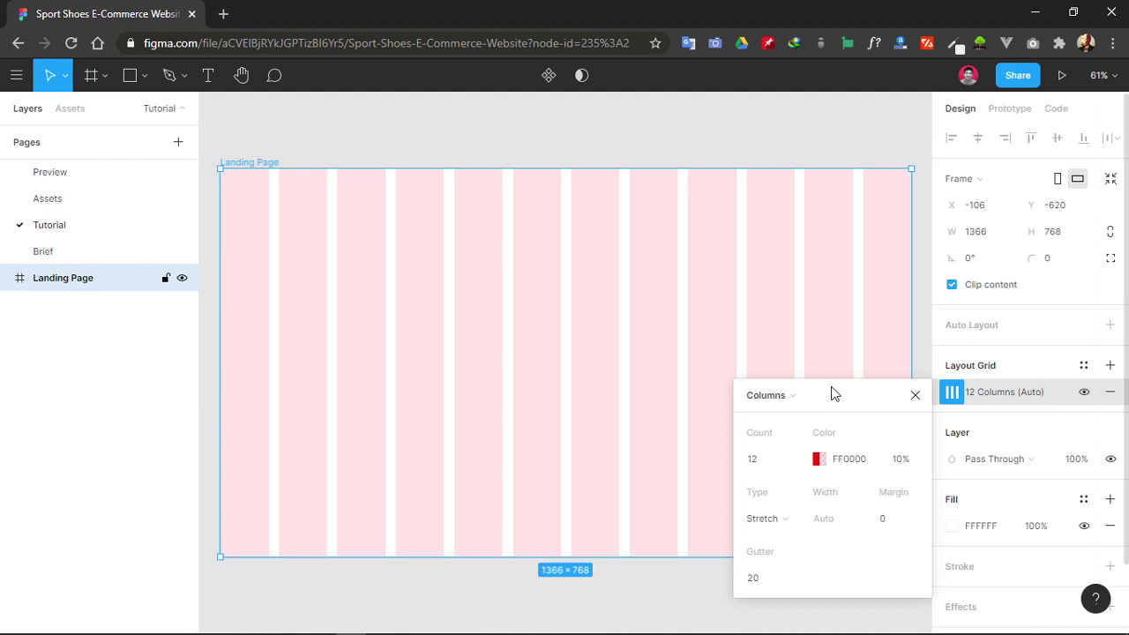
- Set the column grid margin to 60 and the gutter to 10
{"action": "left_click", "coordinate": [882, 517]}
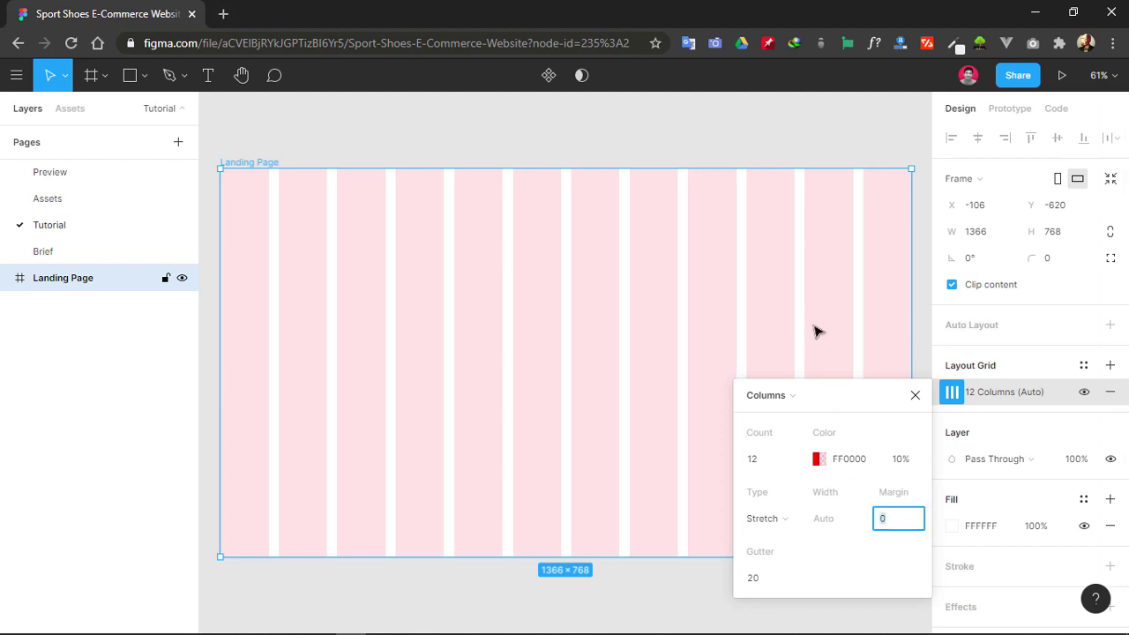
{"action": "type", "text": "60"}
{"action": "key", "text": "Return"}
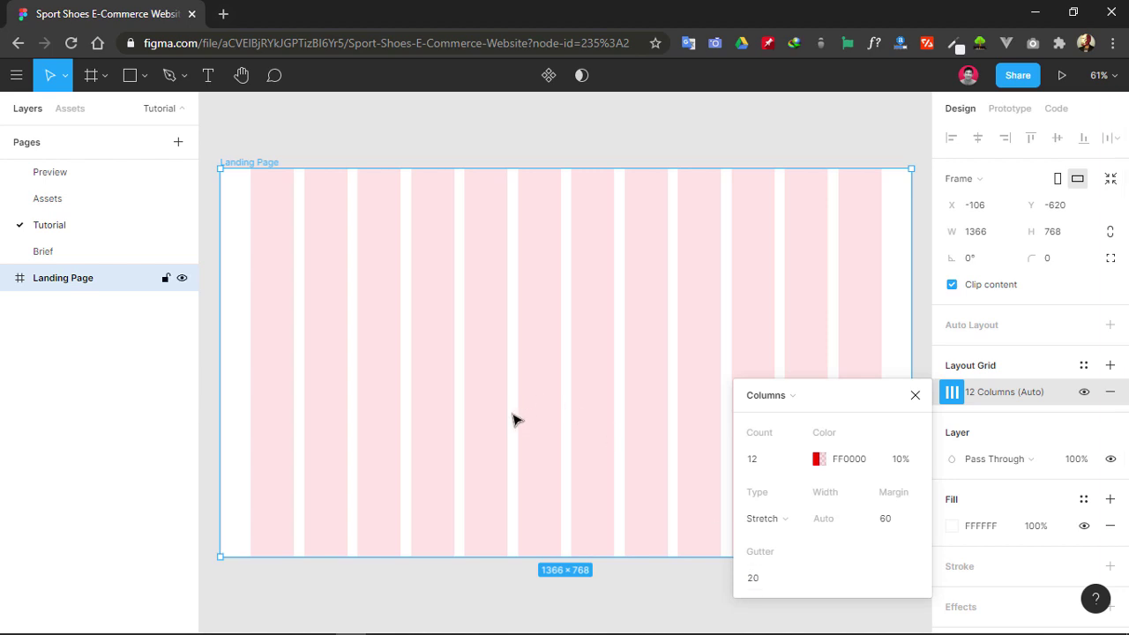
{"action": "left_click", "coordinate": [764, 577]}
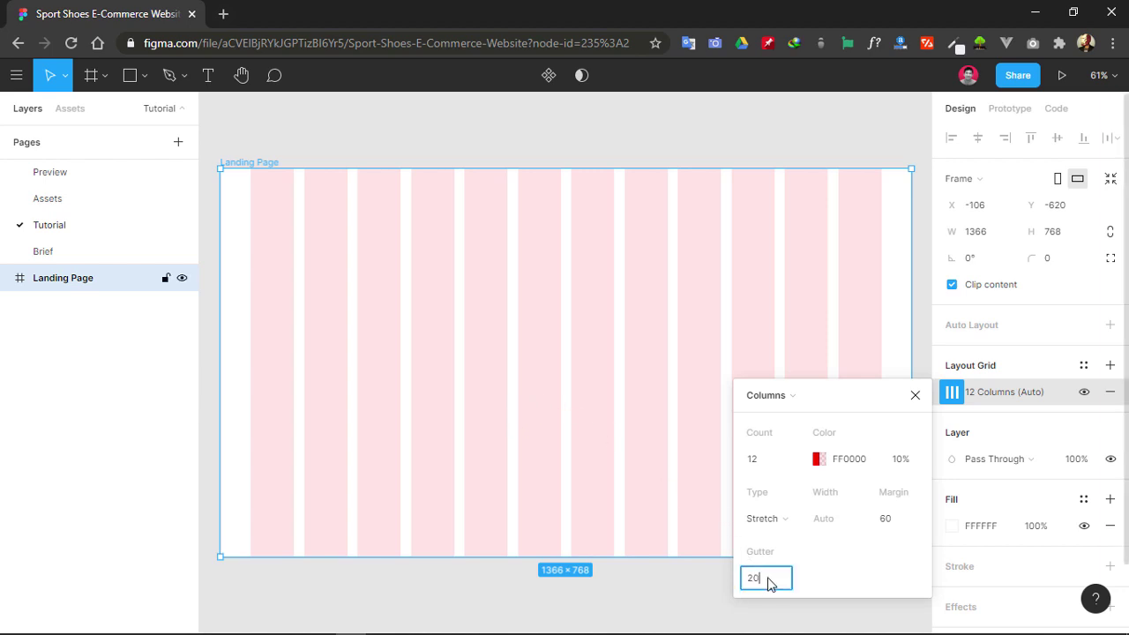
{"action": "type", "text": "1"}
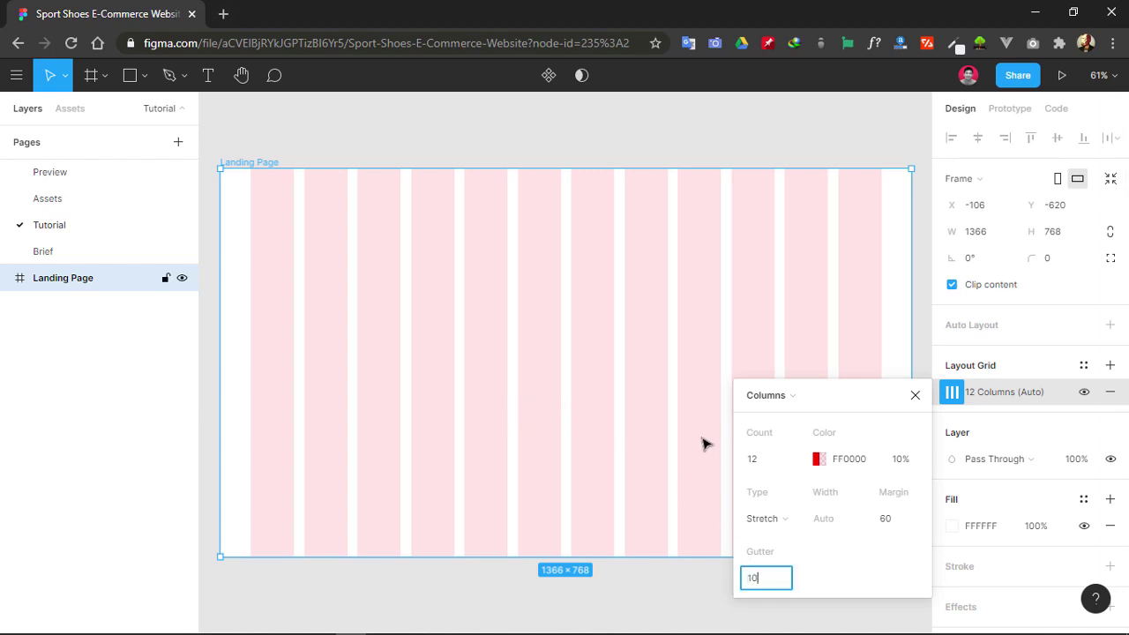
{"action": "type", "text": "0"}
{"action": "key", "text": "Return"}
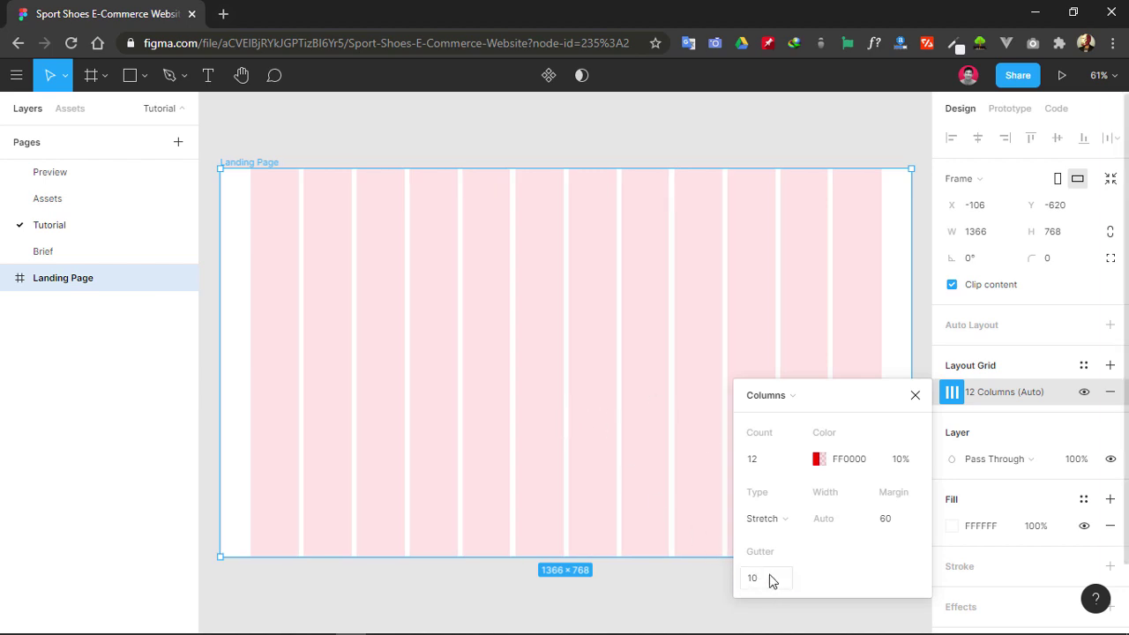
- Try a 50 gutter, settle on a 20 gutter, and close the grid settings
{"action": "left_click", "coordinate": [766, 577]}
{"action": "type", "text": "50"}
{"action": "key", "text": "Return"}
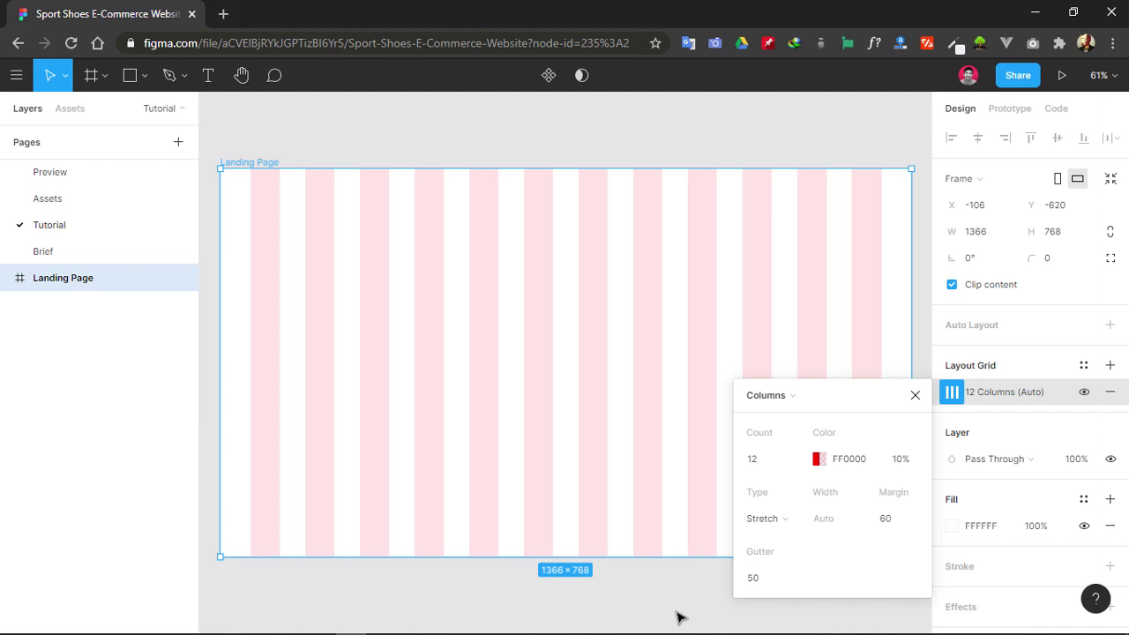
{"action": "left_click", "coordinate": [788, 580]}
{"action": "type", "text": "20"}
{"action": "key", "text": "Return"}
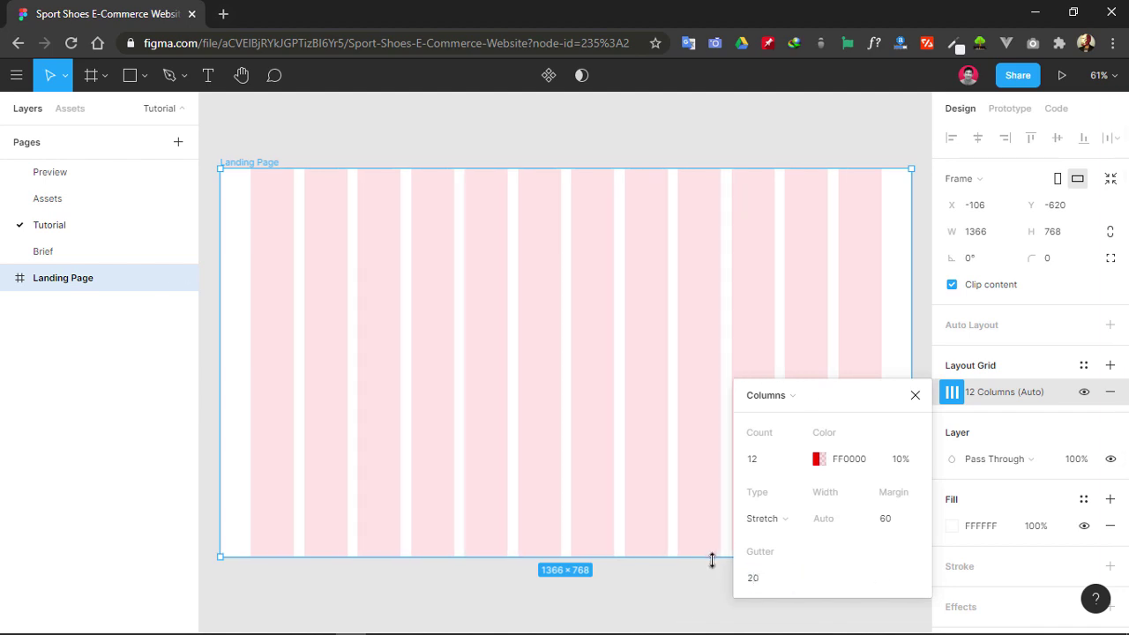
{"action": "left_click", "coordinate": [914, 395]}
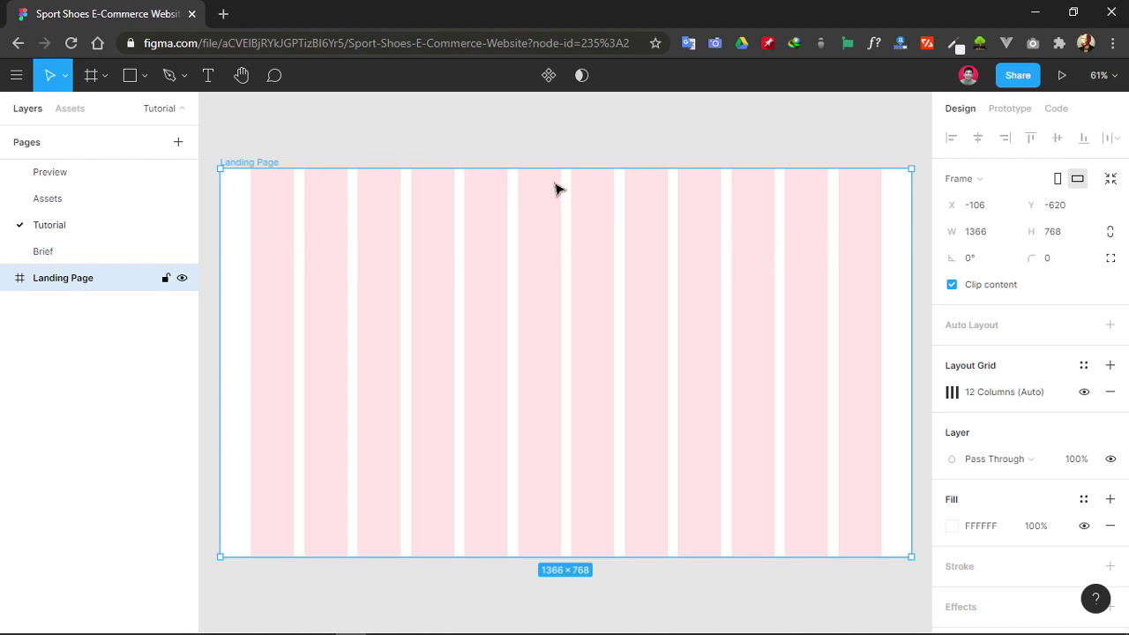
{"action": "key", "text": "Escape"}
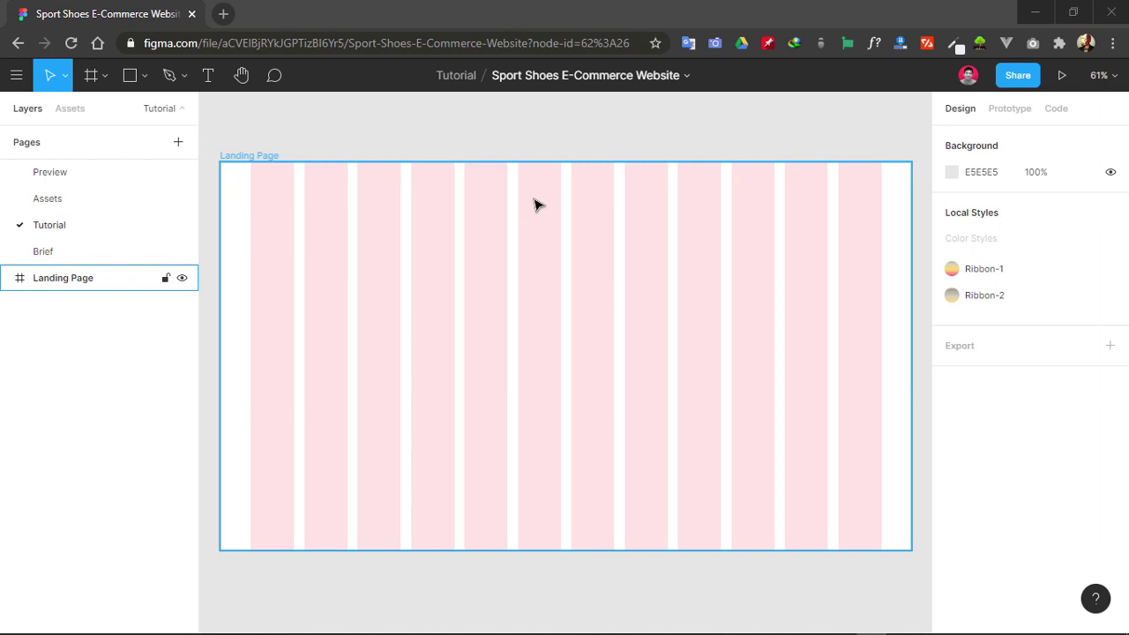
- Draw a rectangle across the top of Landing Page with 80 px height
{"action": "left_click", "coordinate": [143, 74]}
{"action": "left_click", "coordinate": [128, 111]}
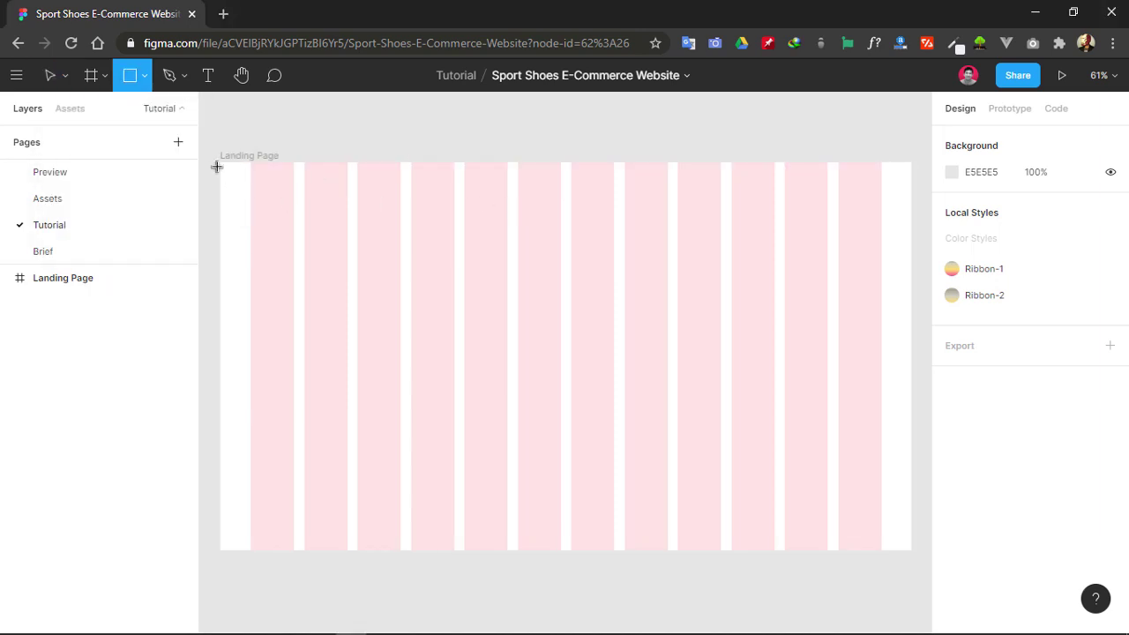
{"action": "left_click_drag", "start_coordinate": [221, 165], "coordinate": [912, 203]}
{"action": "left_click", "coordinate": [1039, 205]}
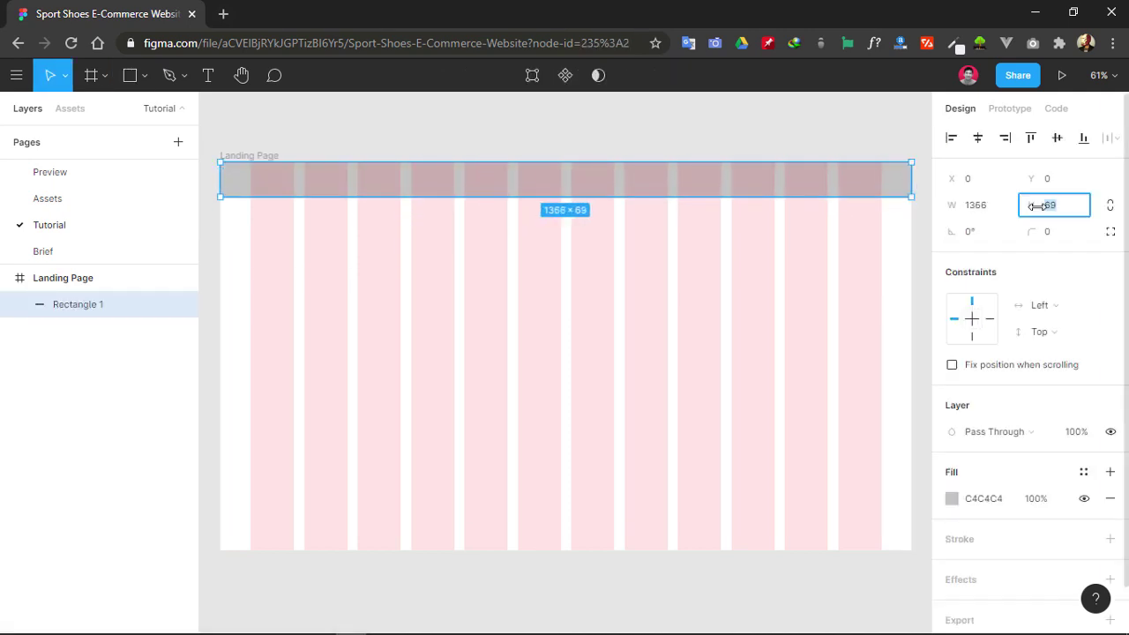
{"action": "type", "text": "80"}
{"action": "key", "text": "Return"}
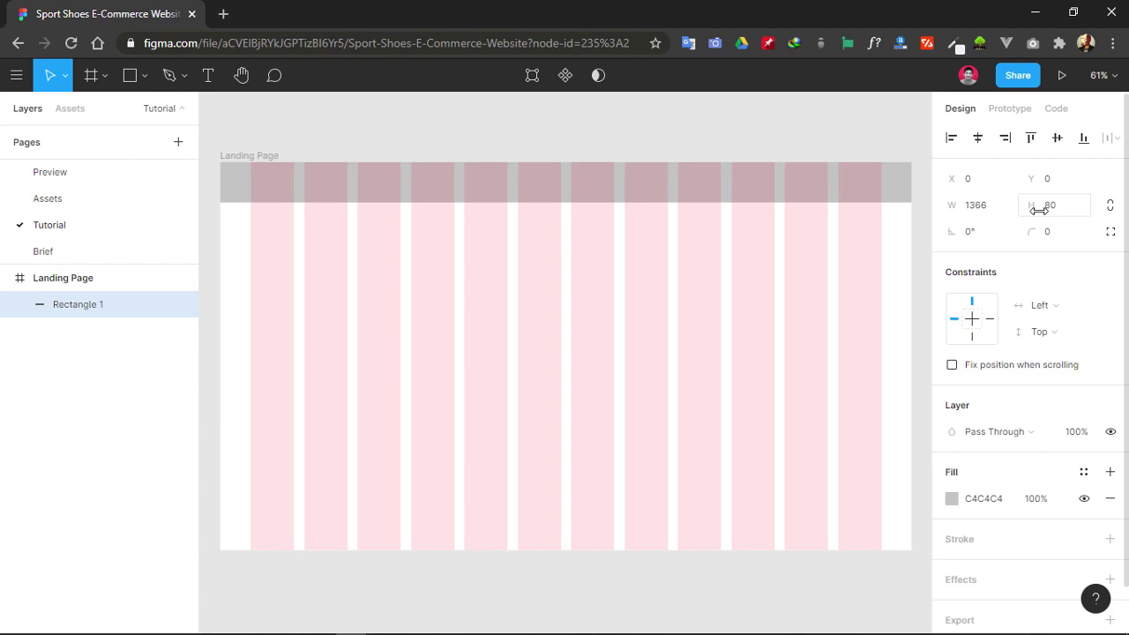
- Give the bar a pure white FFFFFF fill and a black stroke
{"action": "left_click", "coordinate": [952, 500]}
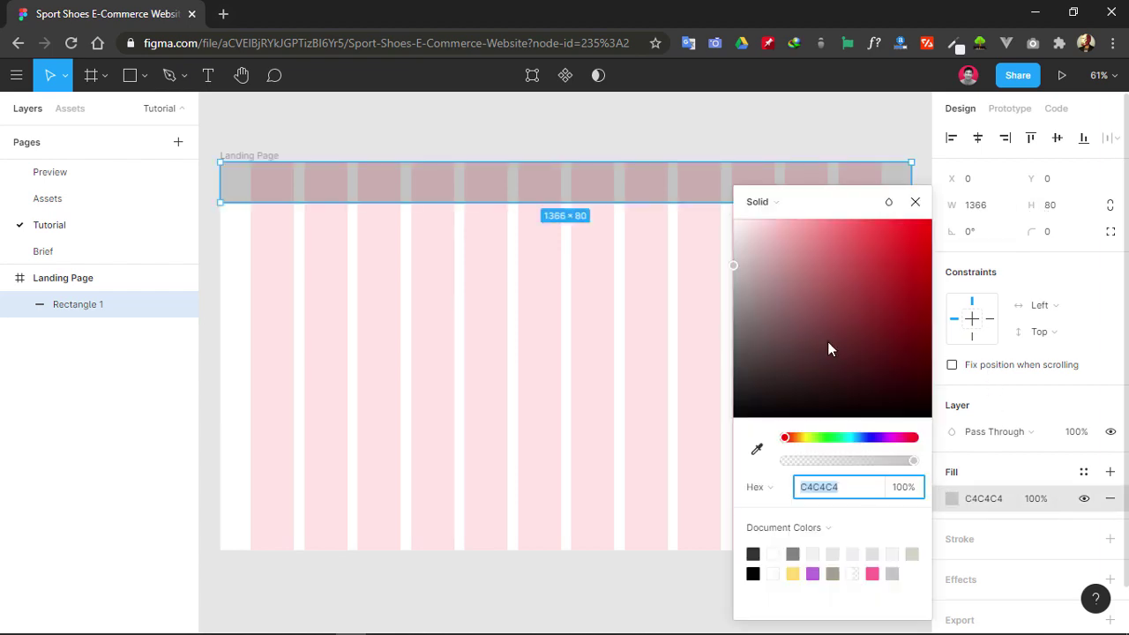
{"action": "left_click_drag", "start_coordinate": [829, 344], "coordinate": [731, 221]}
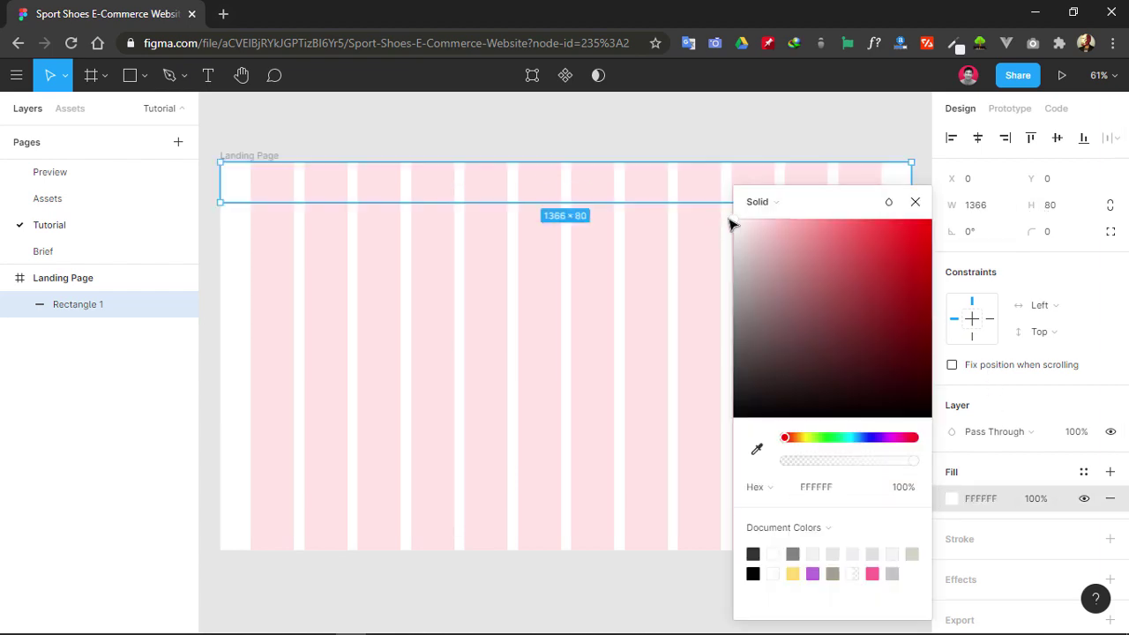
{"action": "left_click", "coordinate": [914, 202]}
{"action": "left_click", "coordinate": [894, 126]}
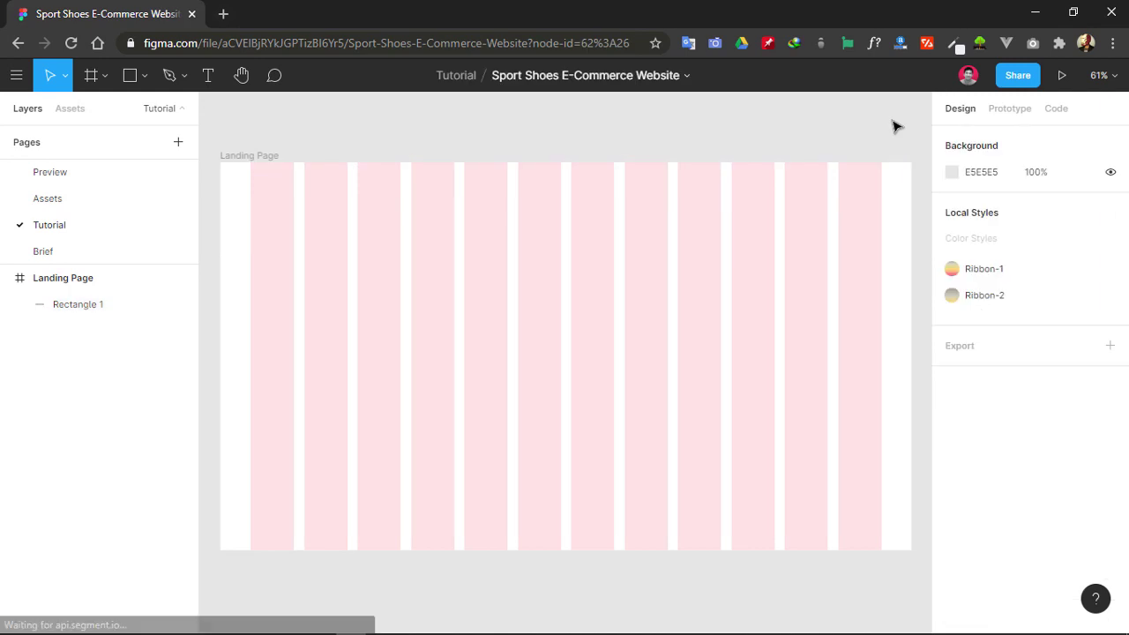
{"action": "left_click", "coordinate": [898, 175]}
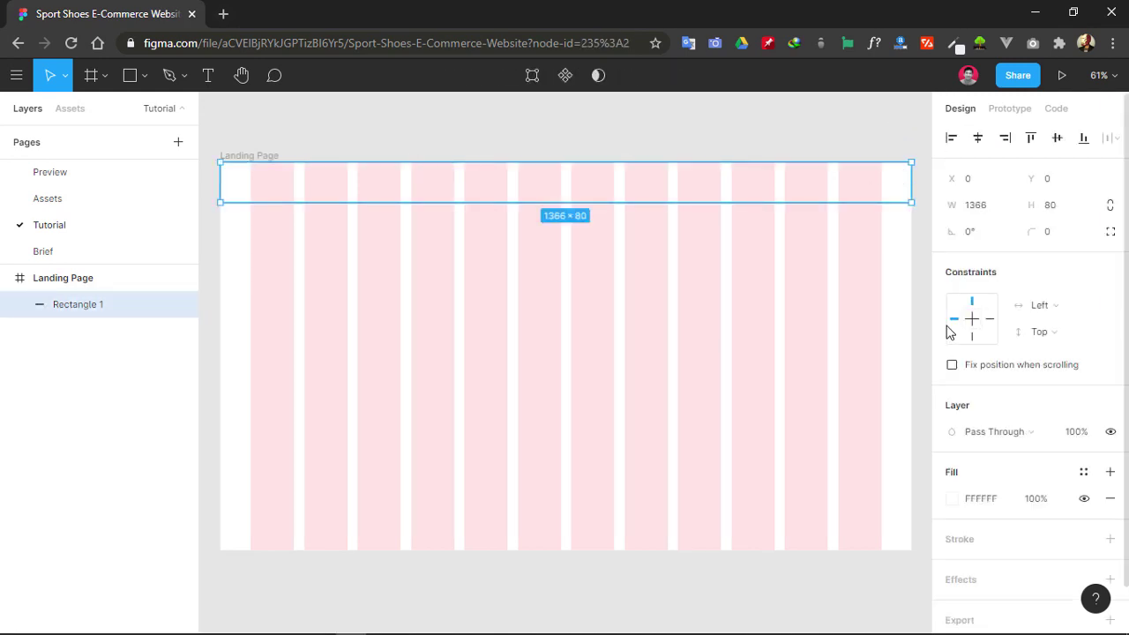
{"action": "scroll", "coordinate": [1049, 432], "scroll_direction": "down", "scroll_amount": 1}
{"action": "left_click", "coordinate": [1110, 492]}
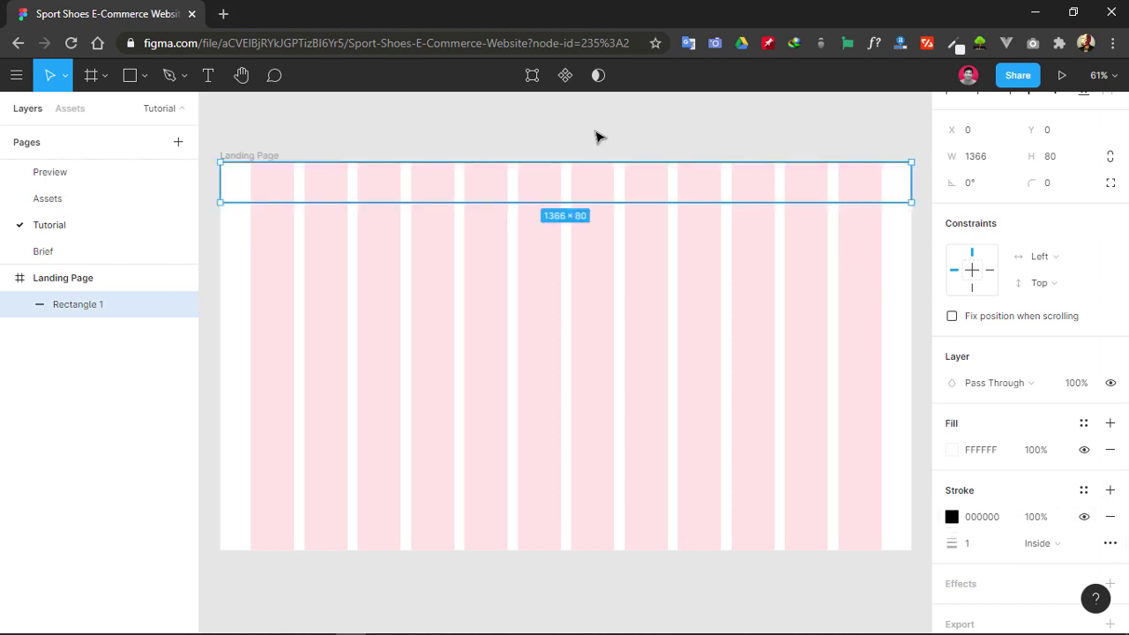
- Rename the rectangle layer to header-bar
{"action": "left_click", "coordinate": [344, 146]}
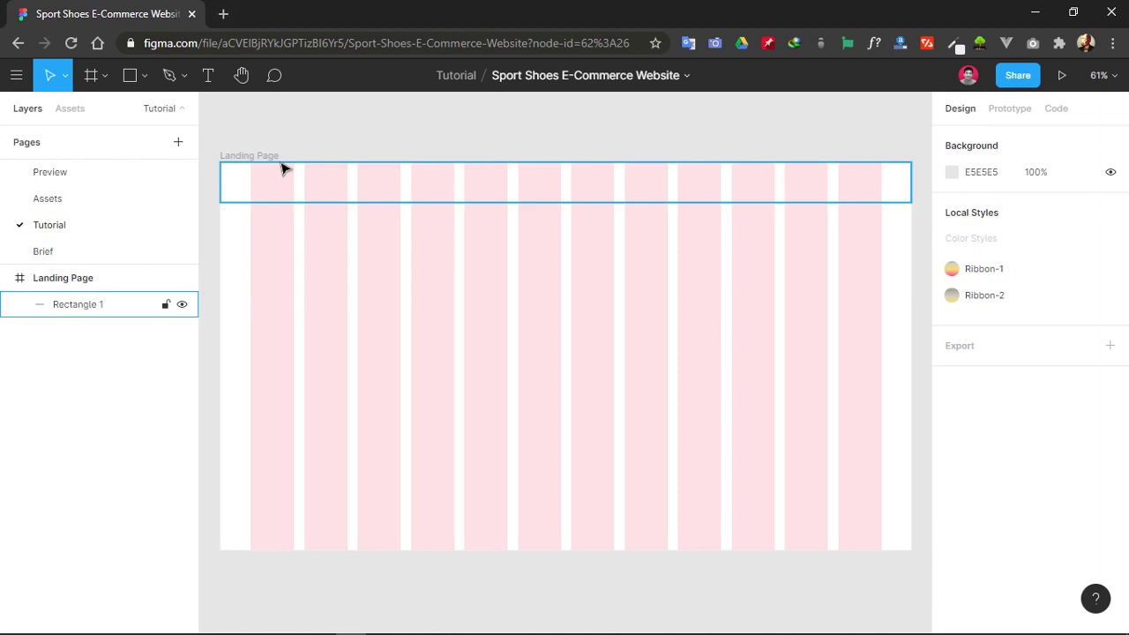
{"action": "double_click", "coordinate": [78, 308]}
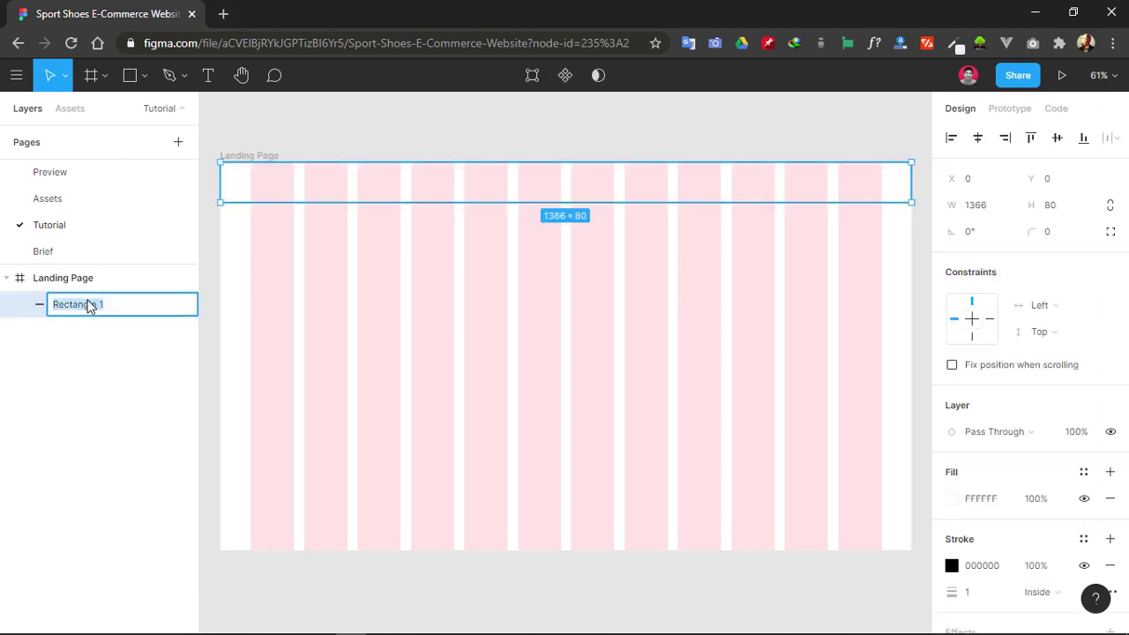
{"action": "type", "text": "header-bar"}
{"action": "left_click", "coordinate": [120, 337]}
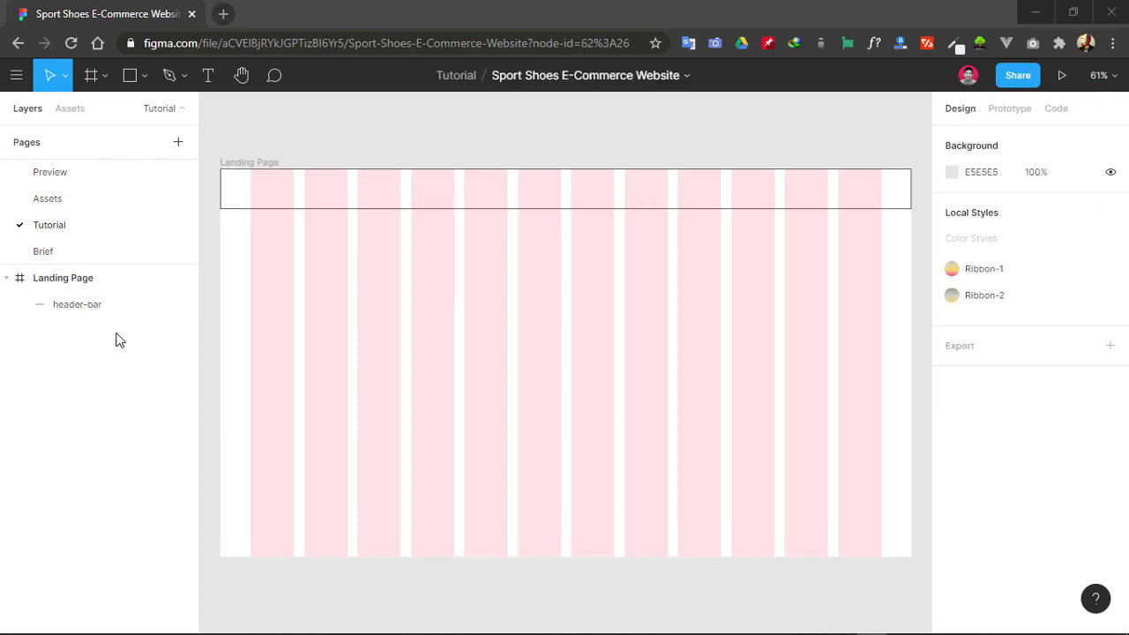
- Bring the brand logo, search, bag and login icons from Assets onto Landing Page
{"action": "left_click", "coordinate": [69, 202]}
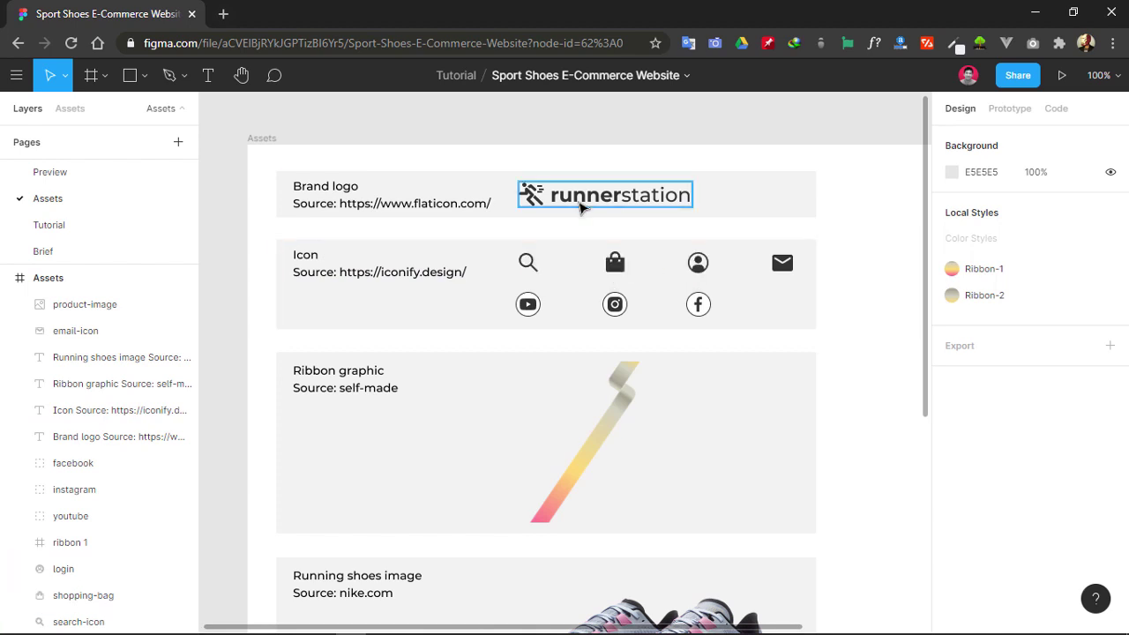
{"action": "left_click", "coordinate": [579, 203]}
{"action": "left_click", "coordinate": [527, 265], "text": "shift"}
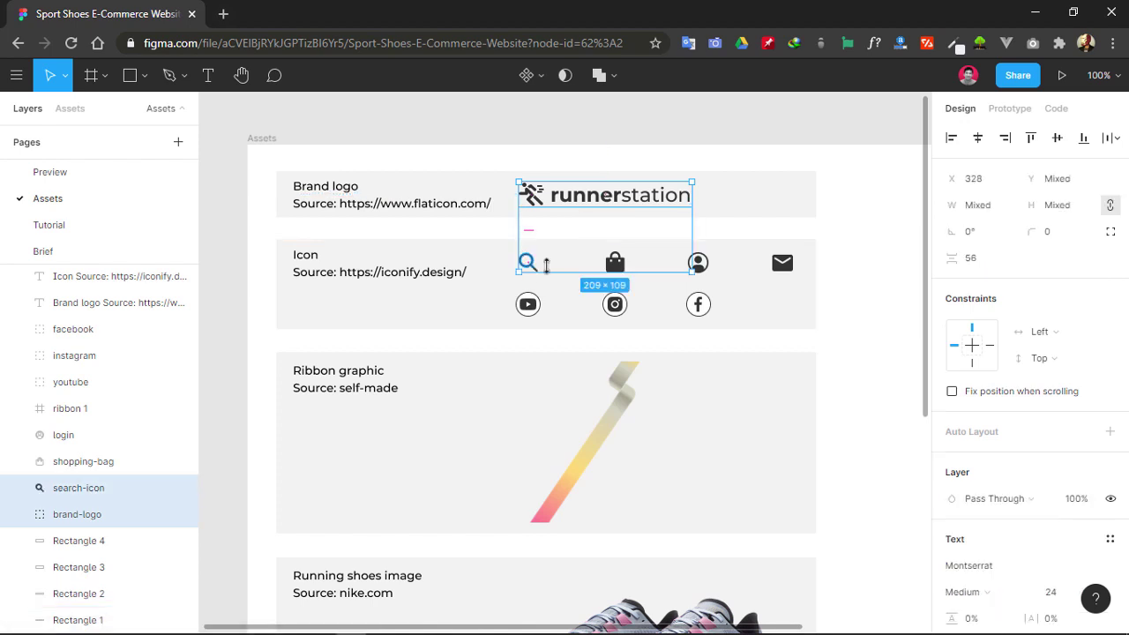
{"action": "left_click", "coordinate": [614, 265], "text": "shift"}
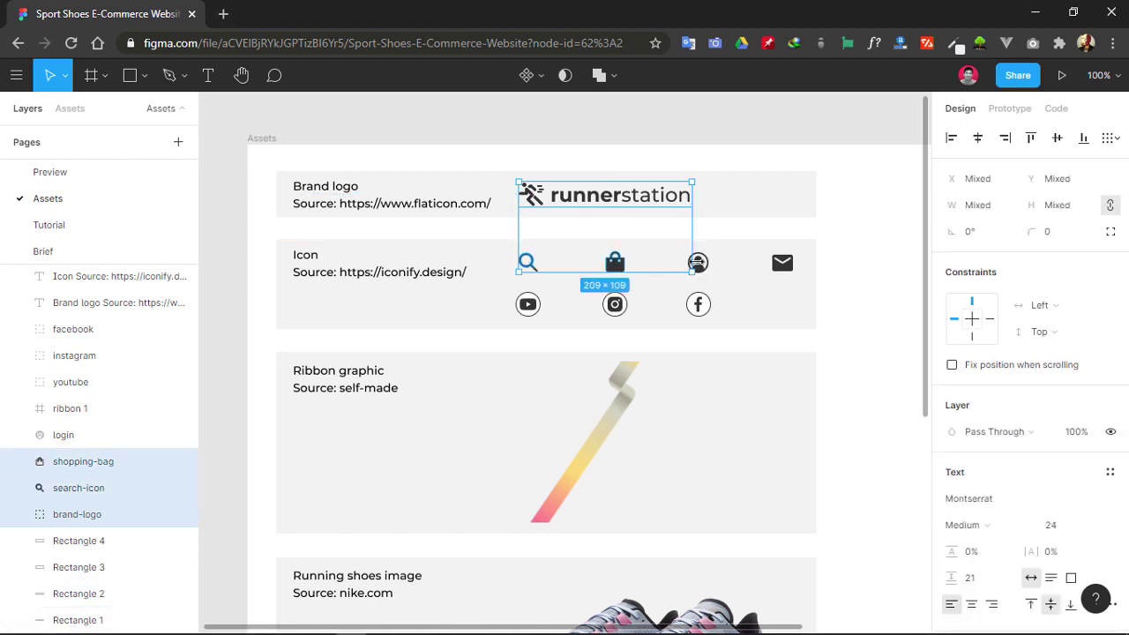
{"action": "left_click", "coordinate": [696, 262], "text": "shift"}
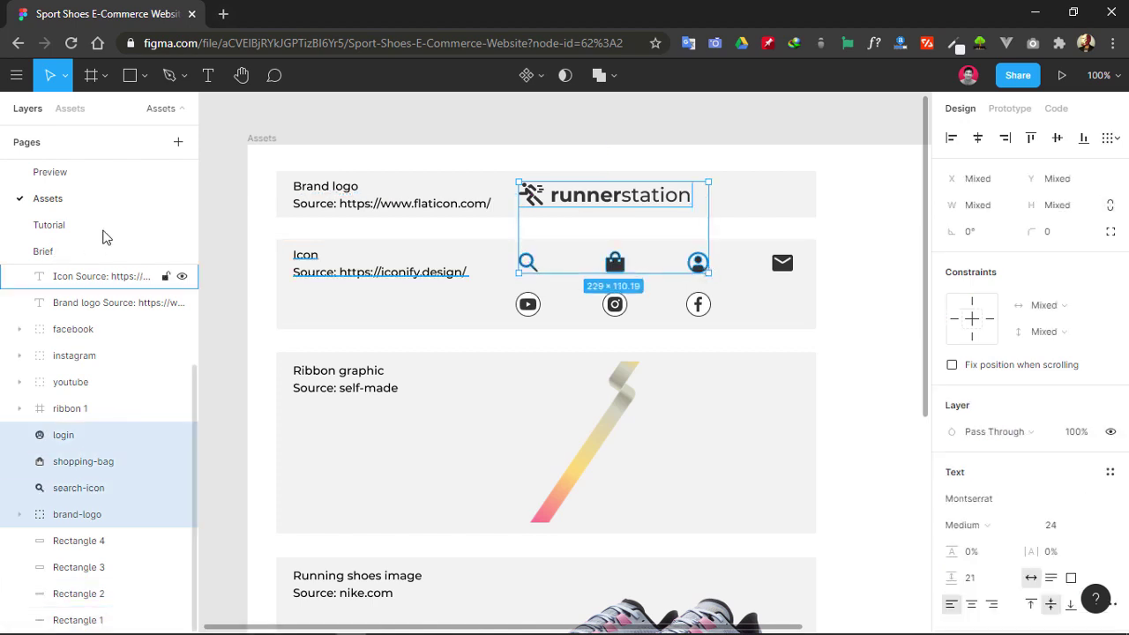
{"action": "left_click", "coordinate": [102, 234]}
{"action": "key", "text": "ctrl+v"}
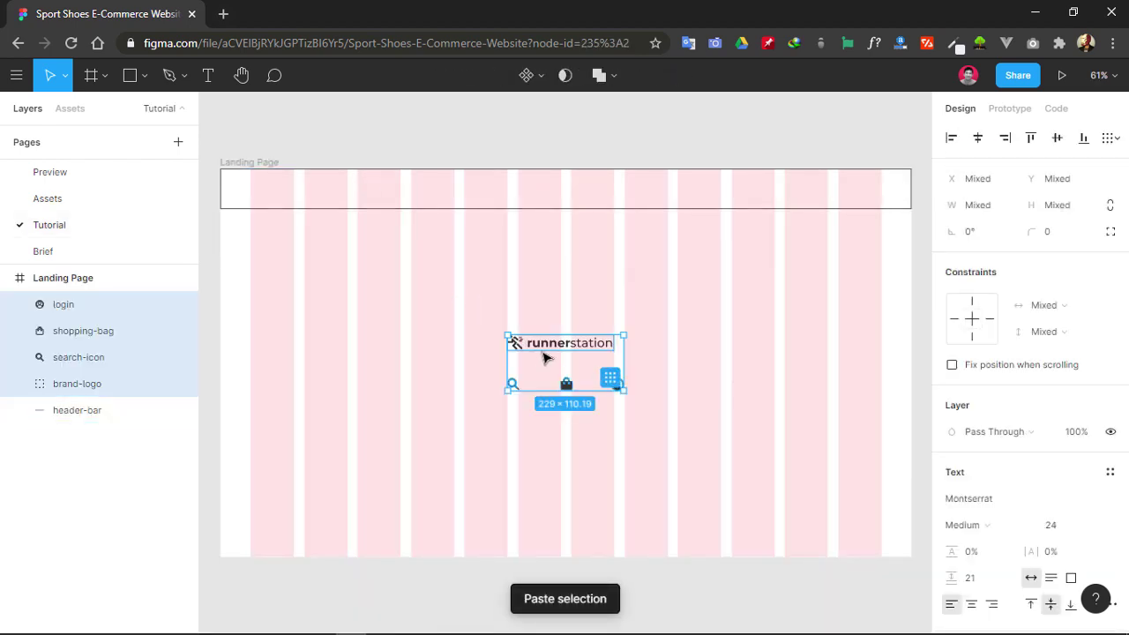
- Place the search, bag and login icons at the header bar's right side on the grid
{"action": "left_click_drag", "start_coordinate": [545, 335], "coordinate": [288, 250]}
{"action": "left_click", "coordinate": [458, 254]}
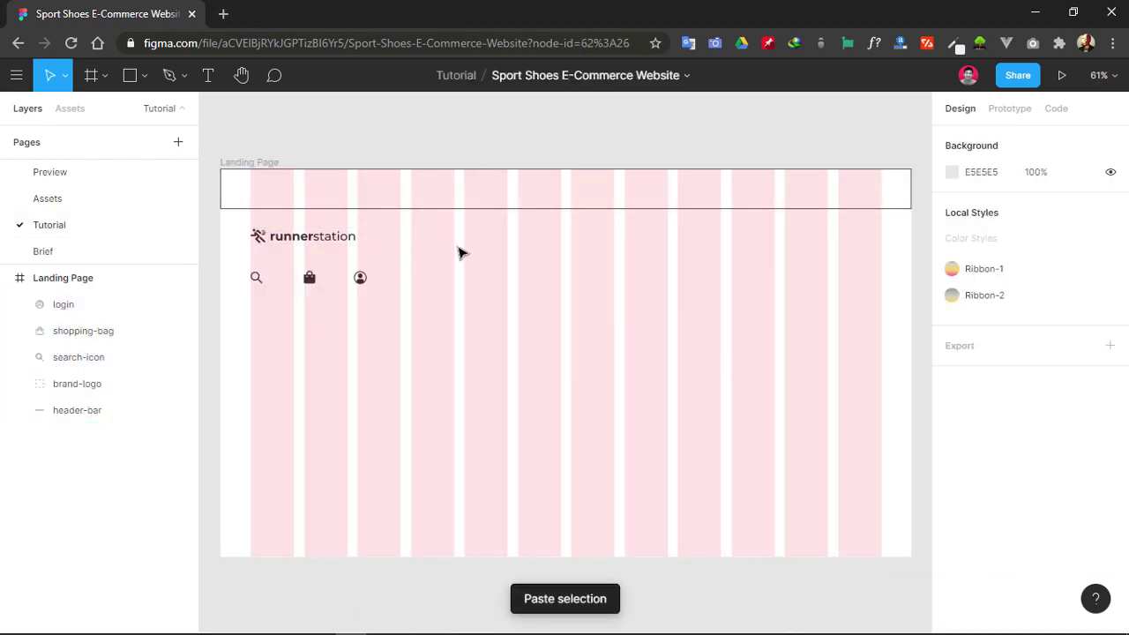
{"action": "left_click_drag", "start_coordinate": [458, 248], "coordinate": [370, 309]}
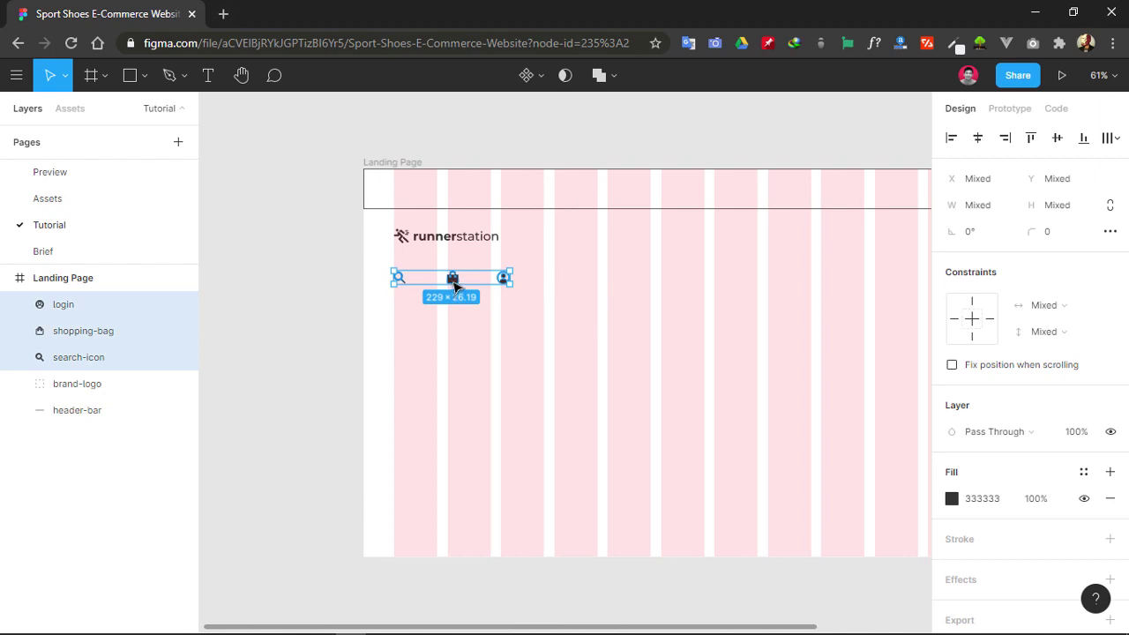
{"action": "left_click_drag", "start_coordinate": [454, 284], "coordinate": [884, 197]}
{"action": "scroll", "coordinate": [832, 202], "scroll_direction": "right", "scroll_amount": 3}
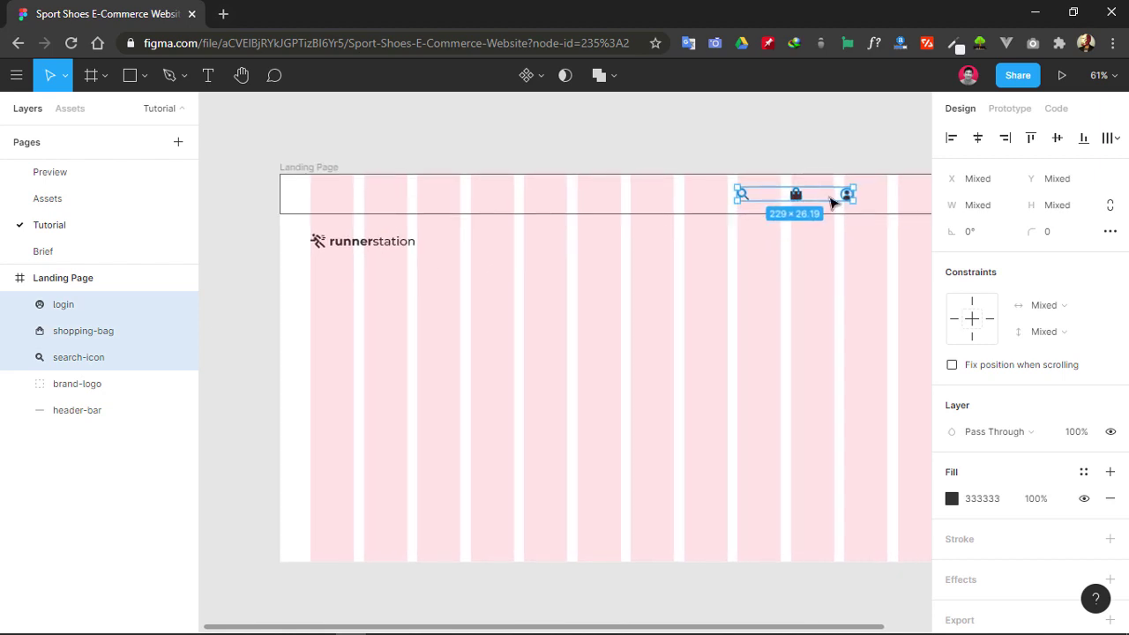
{"action": "scroll", "coordinate": [708, 365], "scroll_direction": "right", "scroll_amount": 4}
{"action": "scroll", "coordinate": [708, 365], "scroll_direction": "up", "scroll_amount": 2}
{"action": "left_click_drag", "start_coordinate": [723, 242], "coordinate": [802, 249]}
- Position the runnerstation logo at the header's left, aligned to the first column at X 60, Y 29
{"action": "left_click", "coordinate": [536, 368]}
{"action": "scroll", "coordinate": [620, 365], "scroll_direction": "left", "scroll_amount": 5}
{"action": "scroll", "coordinate": [620, 365], "scroll_direction": "up", "scroll_amount": 1}
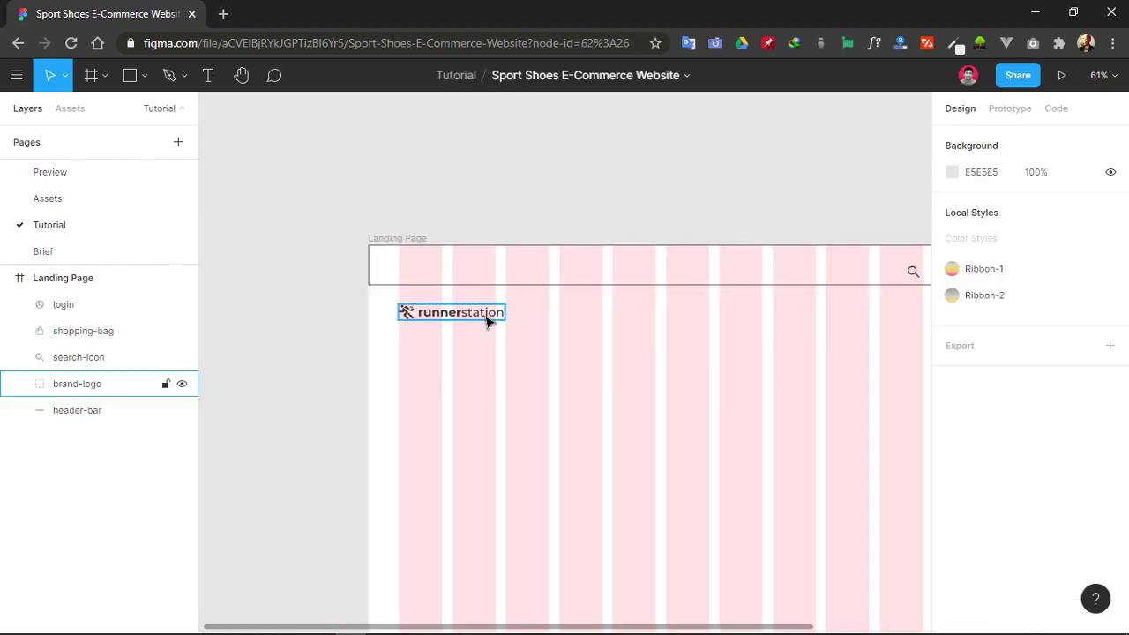
{"action": "left_click_drag", "start_coordinate": [487, 321], "coordinate": [486, 275]}
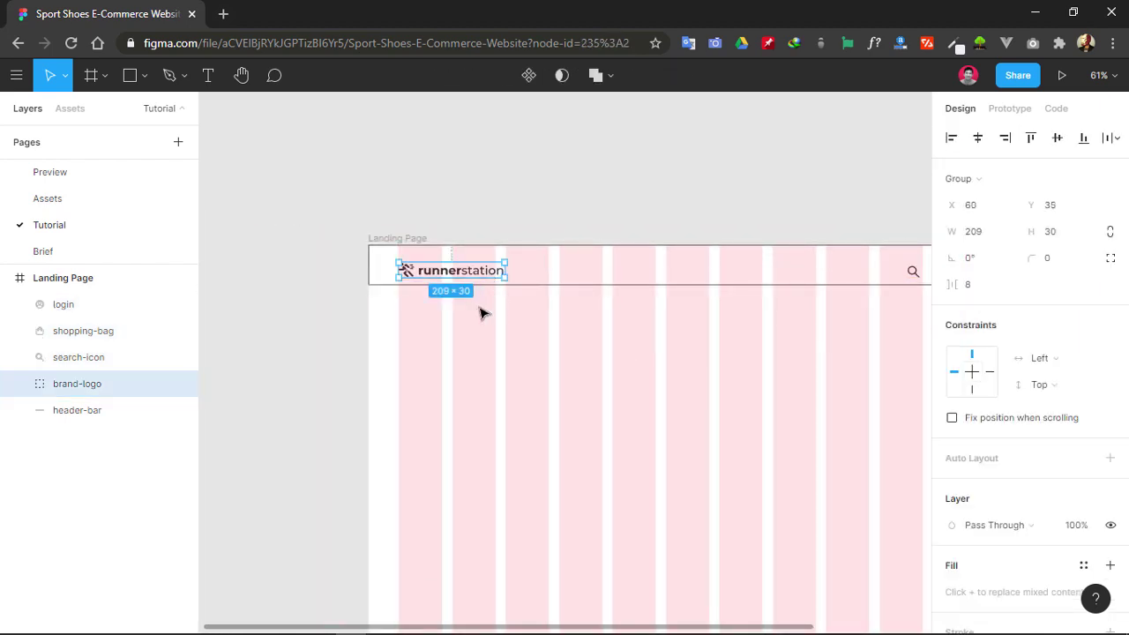
{"action": "key", "text": "shift+0"}
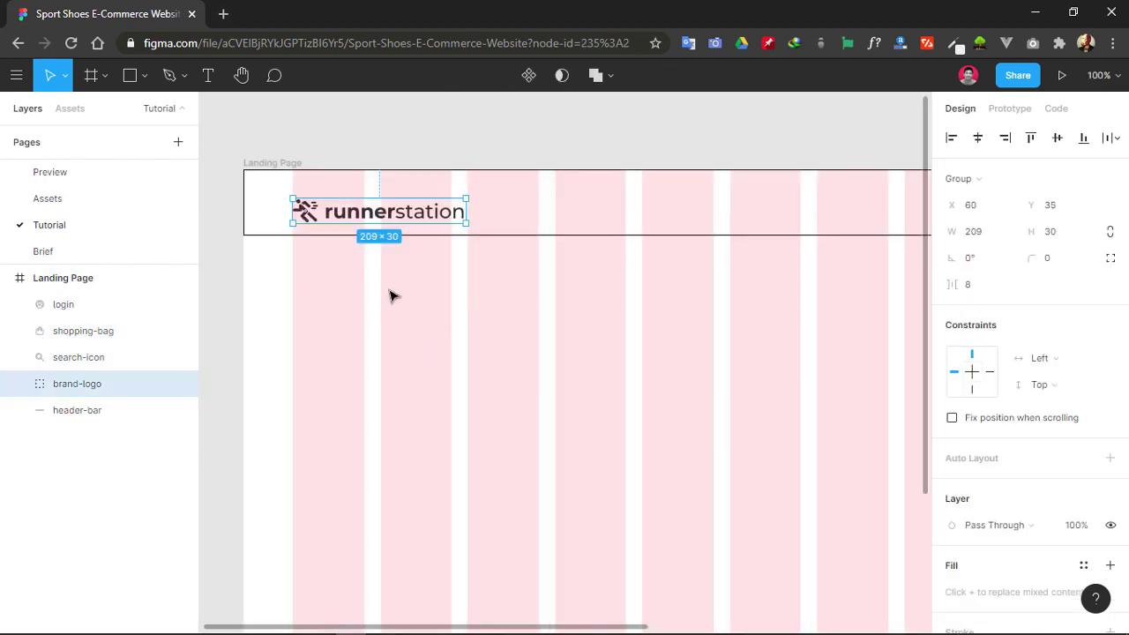
{"action": "key", "text": "Escape"}
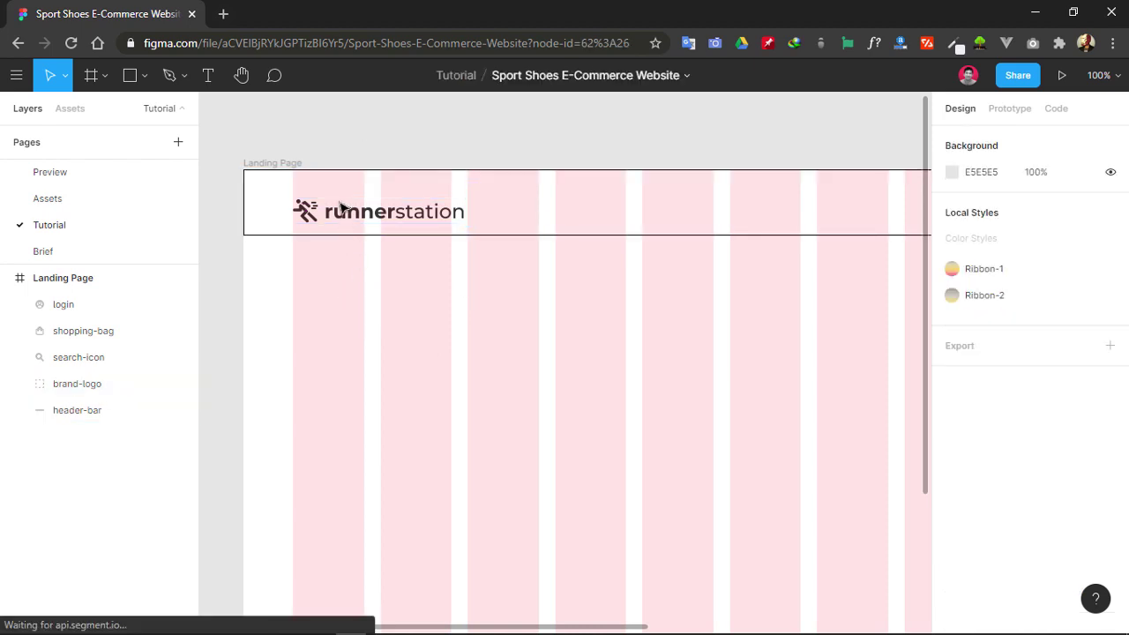
{"action": "mouse_move", "coordinate": [343, 208]}
{"action": "left_mouse_down"}
{"action": "mouse_move", "coordinate": [377, 212]}
{"action": "mouse_move", "coordinate": [356, 215]}
{"action": "left_mouse_up"}
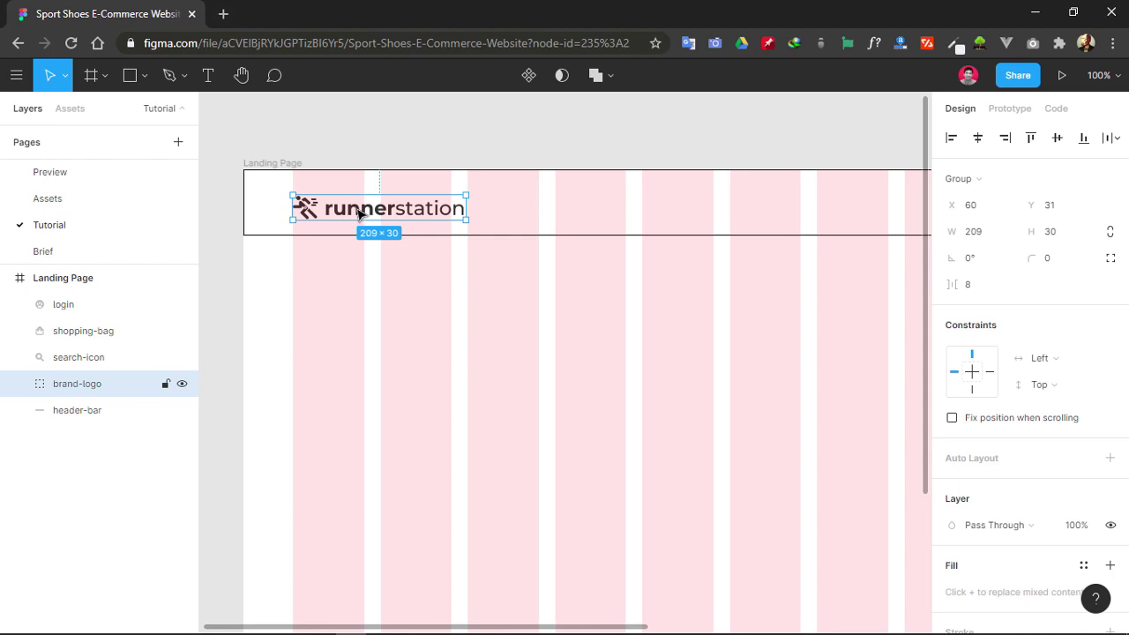
{"action": "key", "text": "alt"}
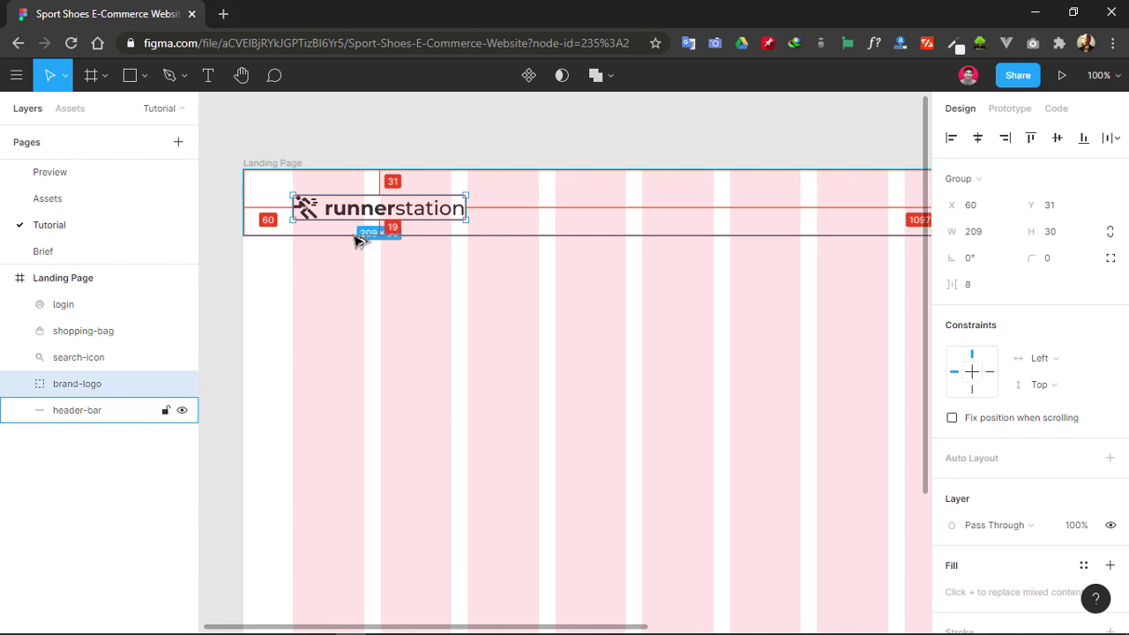
{"action": "key", "text": "Up"}
{"action": "key", "text": "Up"}
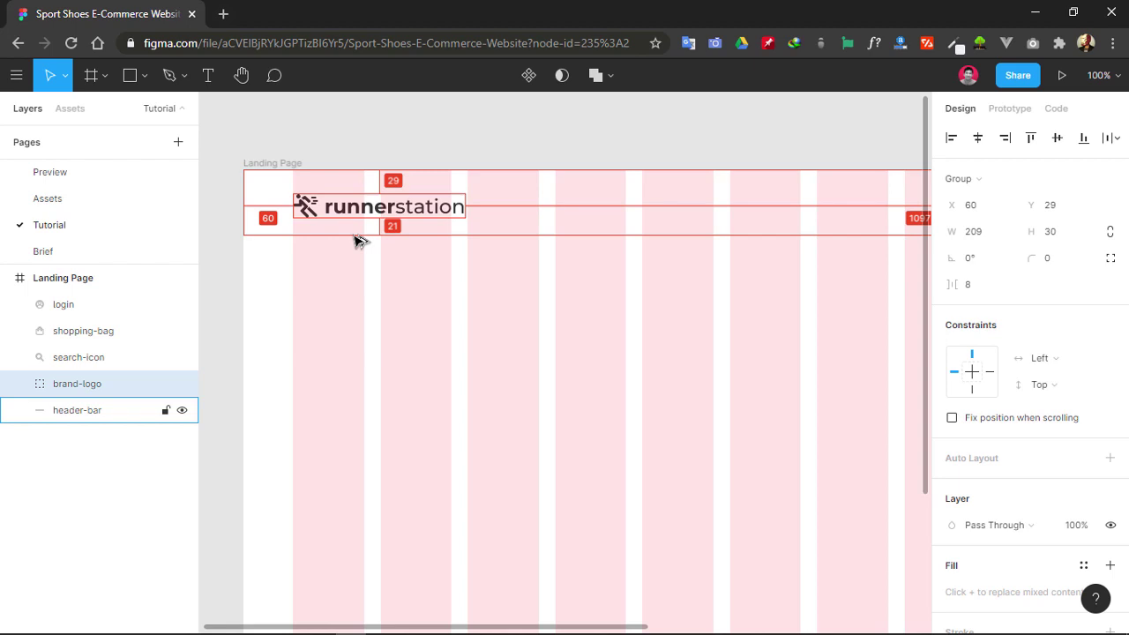
{"action": "left_click", "coordinate": [448, 284]}
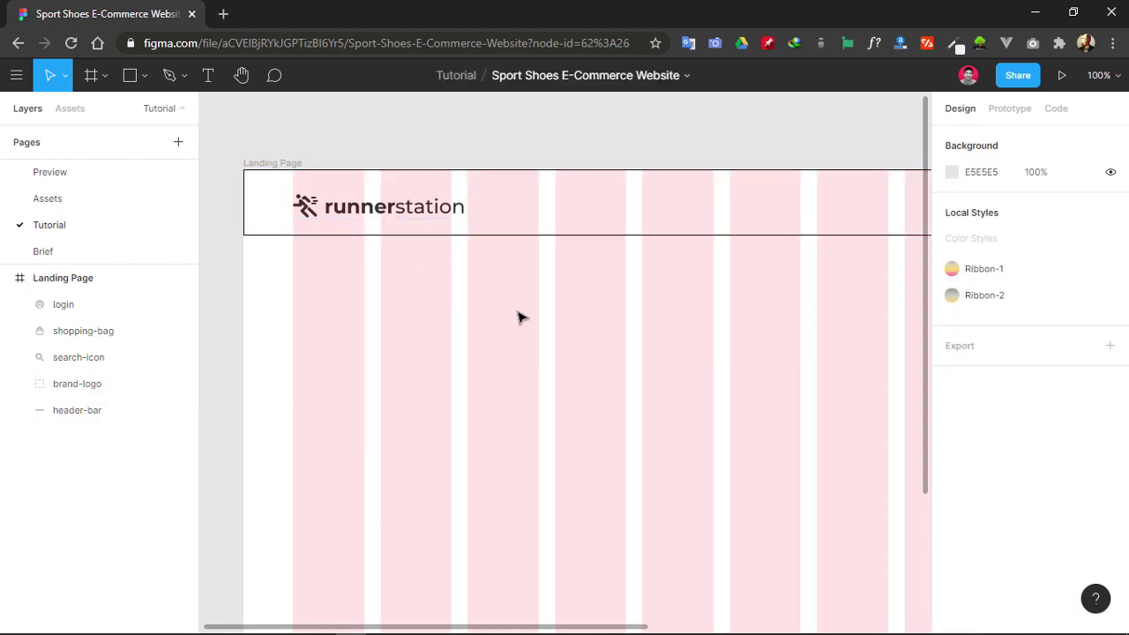
- Draw a new rectangle in the header next to the search icon
{"action": "scroll", "coordinate": [529, 330], "scroll_direction": "right", "scroll_amount": 5}
{"action": "scroll", "coordinate": [529, 330], "scroll_direction": "up", "scroll_amount": 1}
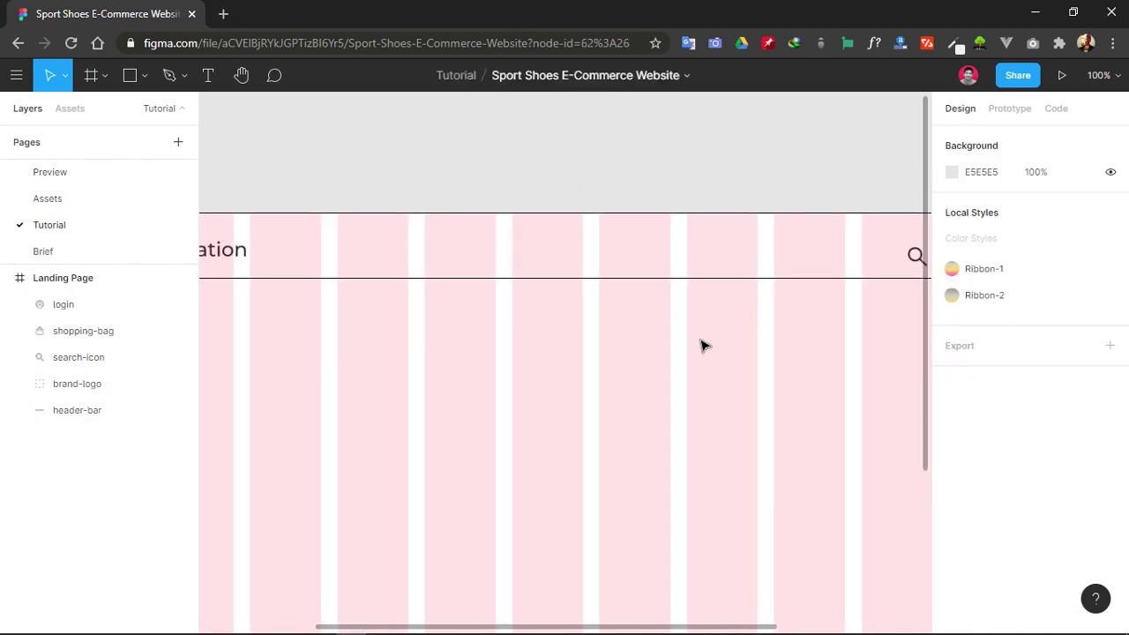
{"action": "scroll", "coordinate": [776, 351], "scroll_direction": "right", "scroll_amount": 4}
{"action": "left_click_drag", "start_coordinate": [778, 353], "coordinate": [600, 359]}
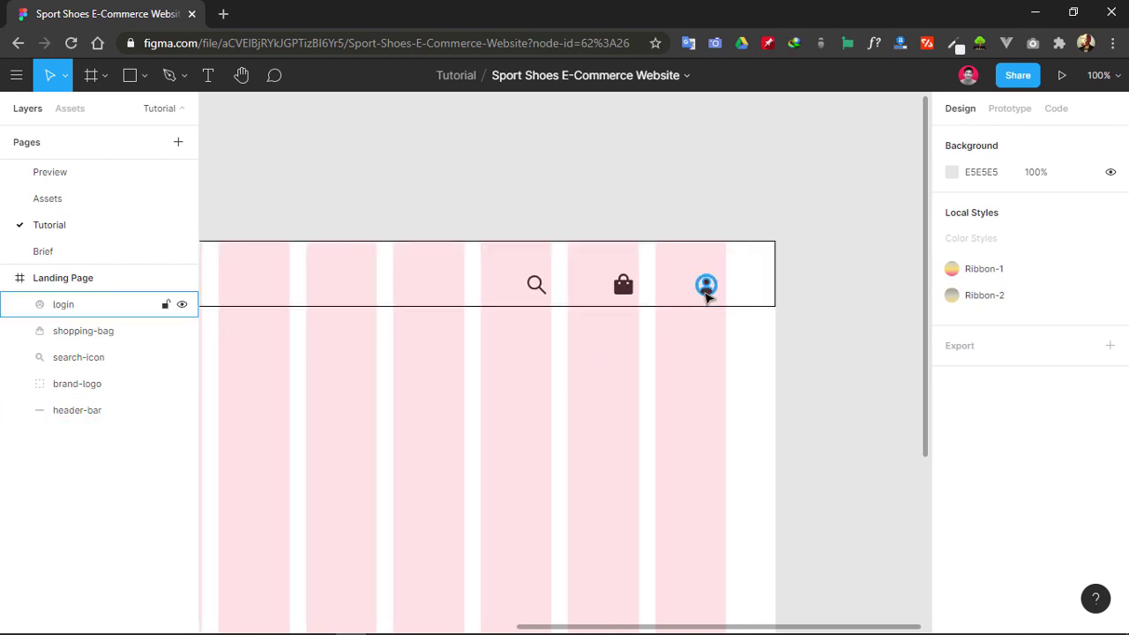
{"action": "left_click", "coordinate": [580, 284]}
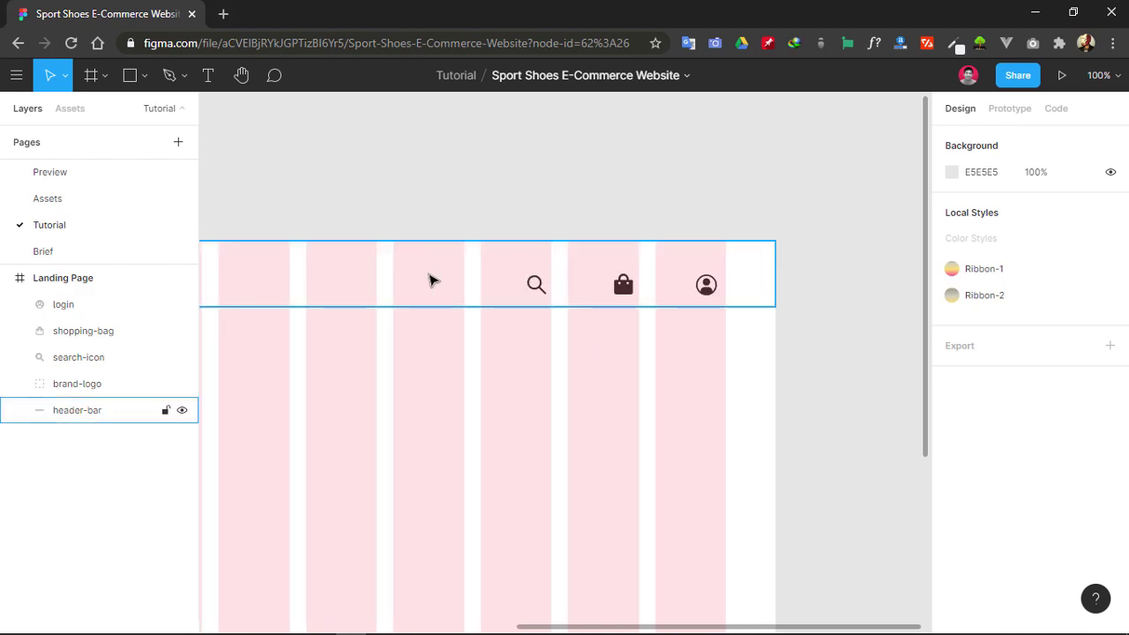
{"action": "left_click", "coordinate": [396, 202]}
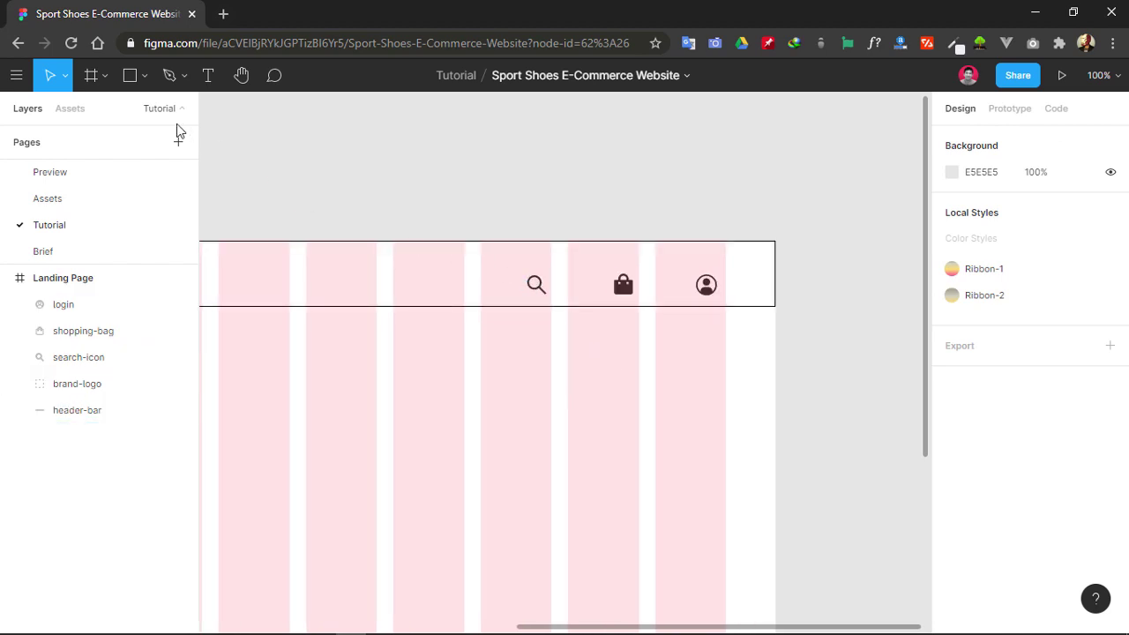
{"action": "left_click", "coordinate": [145, 76]}
{"action": "left_click", "coordinate": [138, 109]}
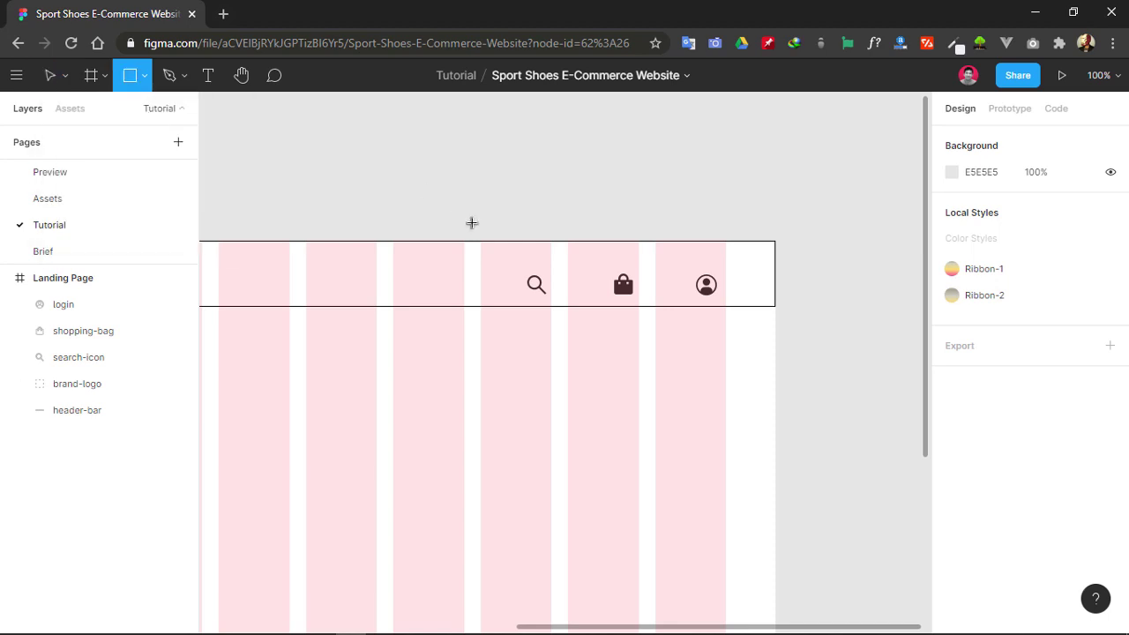
{"action": "left_click_drag", "start_coordinate": [430, 262], "coordinate": [551, 295]}
- Size the rectangle to 180 × 40
{"action": "left_click", "coordinate": [1053, 210]}
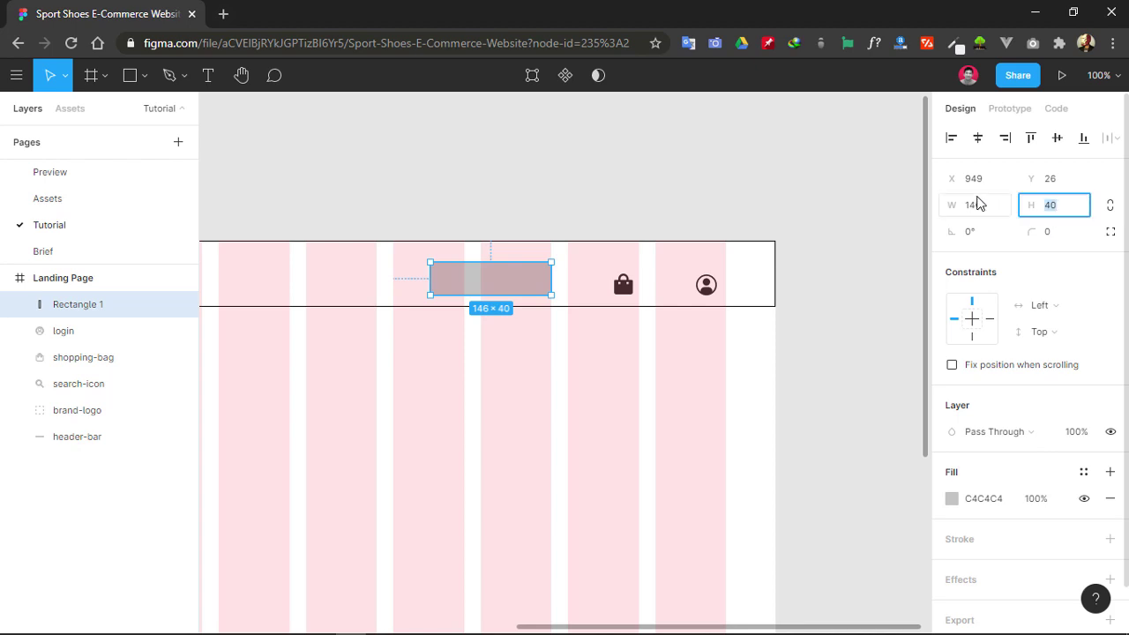
{"action": "type", "text": "40"}
{"action": "key", "text": "Return"}
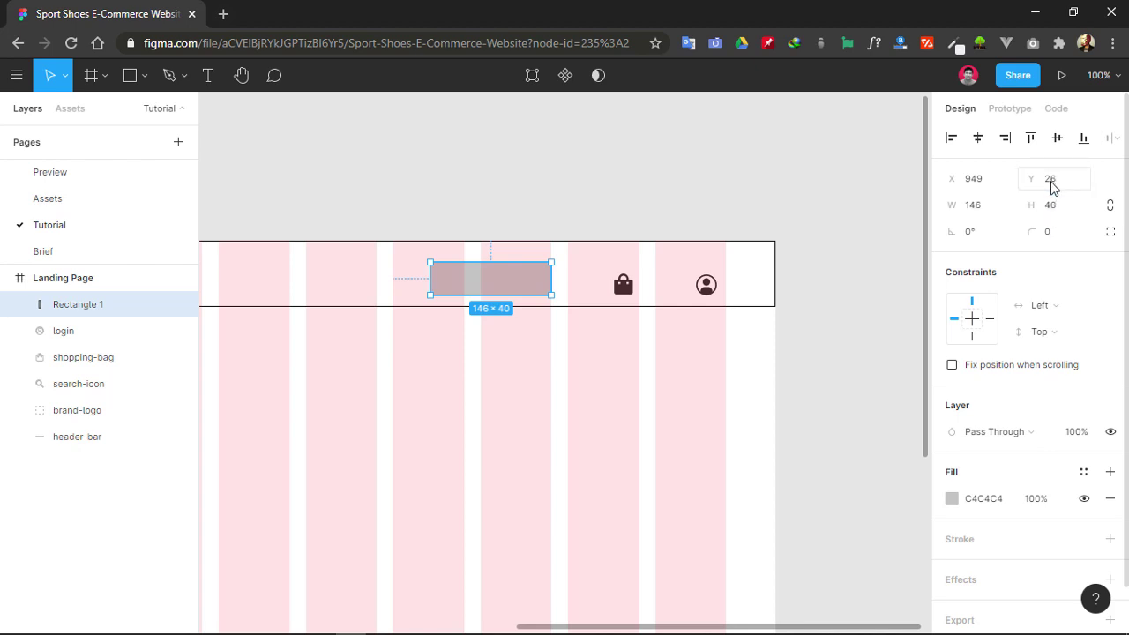
{"action": "left_click", "coordinate": [995, 205]}
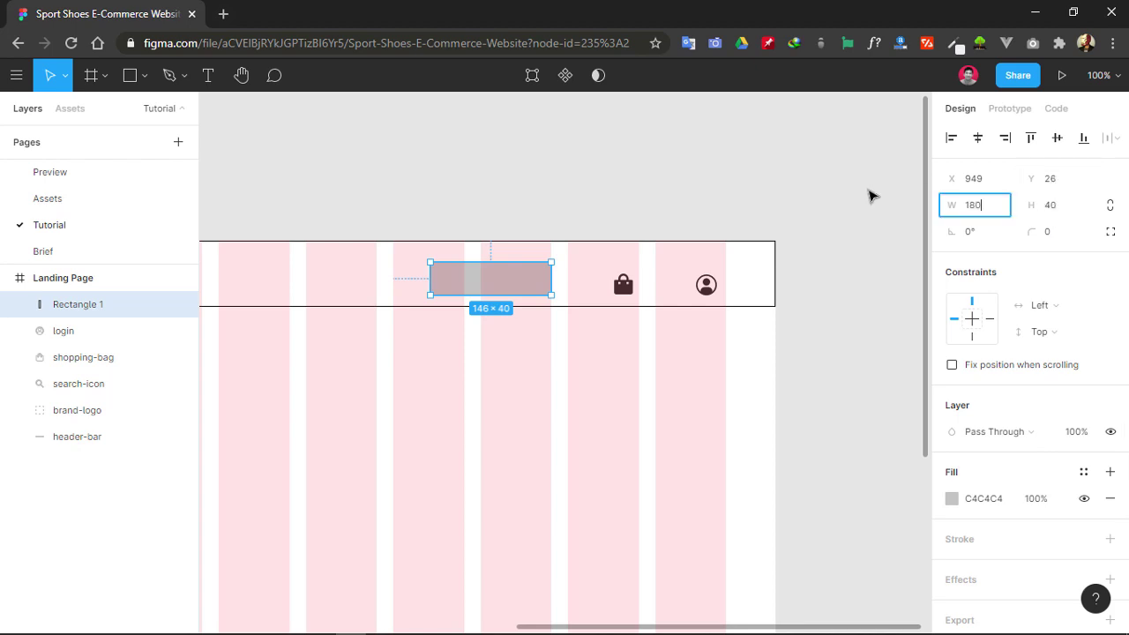
{"action": "type", "text": "180"}
{"action": "key", "text": "Return"}
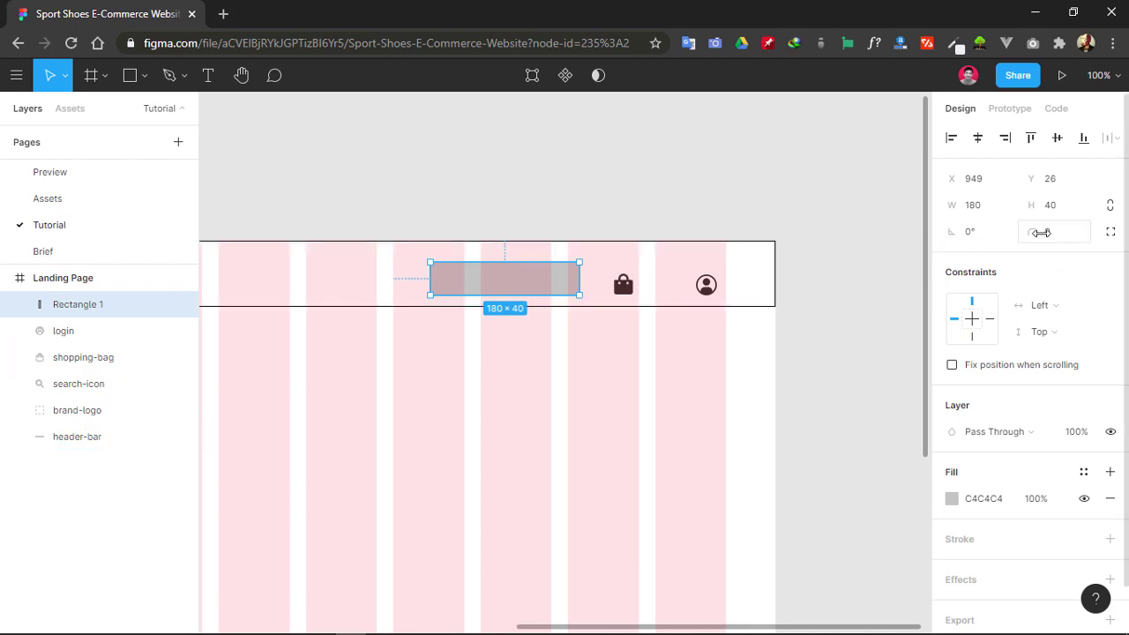
- Round the rectangle's corners to a radius of 25
{"action": "left_click_drag", "start_coordinate": [1037, 231], "coordinate": [1050, 206]}
{"action": "left_click", "coordinate": [1085, 231]}
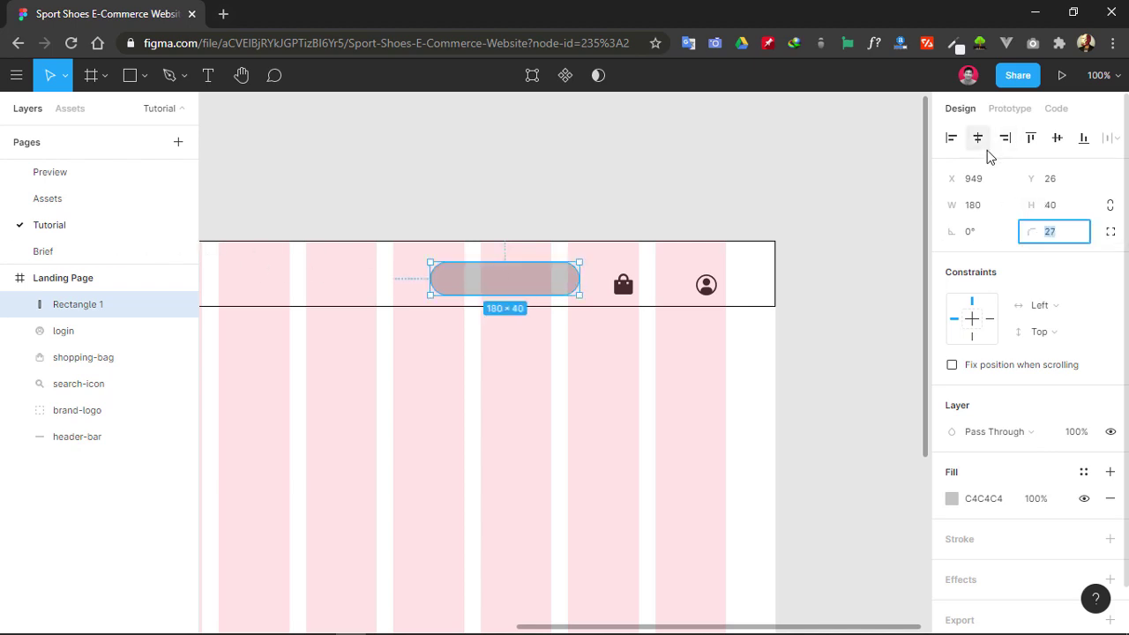
{"action": "type", "text": "25"}
{"action": "key", "text": "Return"}
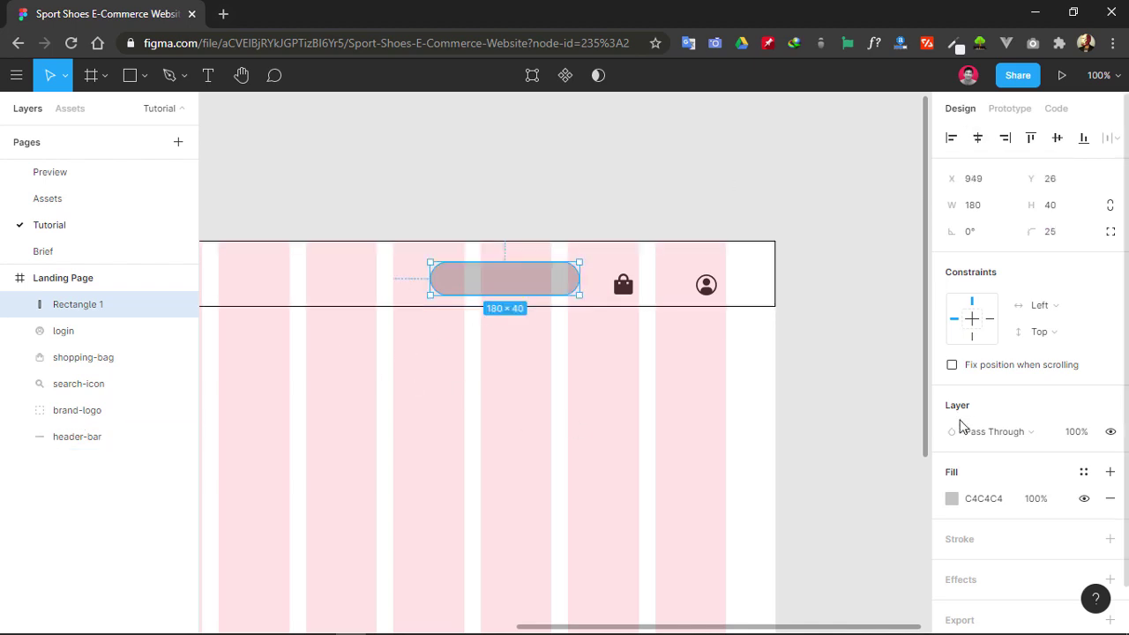
- Change the pill's fill to light grey F2F2F2
{"action": "left_click", "coordinate": [952, 499]}
{"action": "left_click_drag", "start_coordinate": [913, 486], "coordinate": [798, 481]}
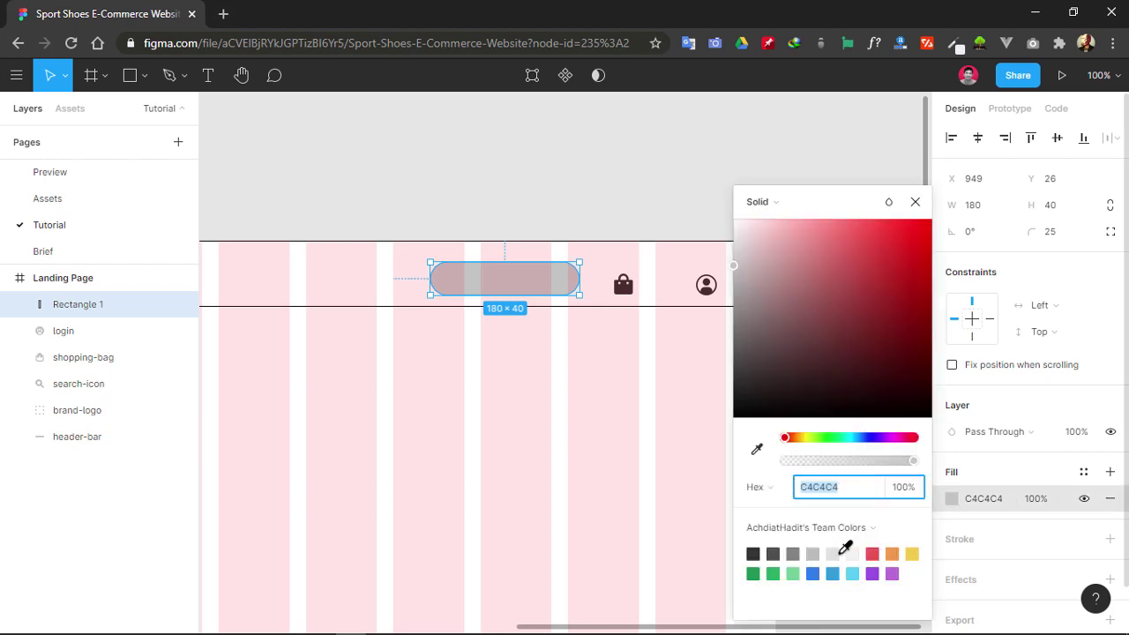
{"action": "left_click", "coordinate": [852, 553]}
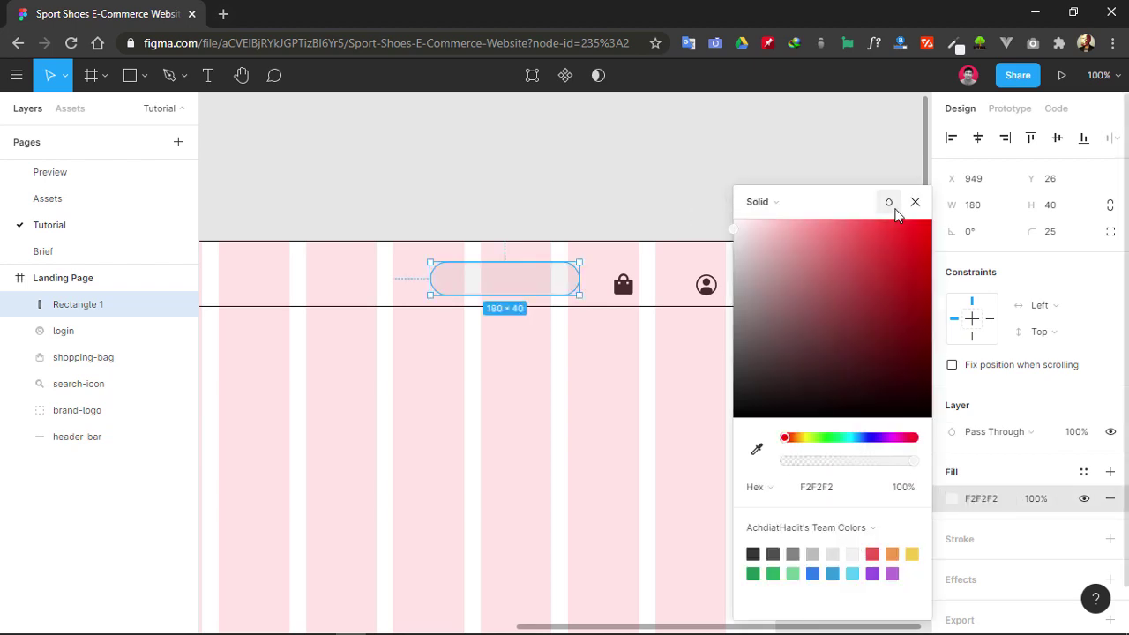
{"action": "left_click", "coordinate": [915, 202]}
- Rename it search-box, move it below search-icon in Layers, and place it under the icon
{"action": "double_click", "coordinate": [78, 314]}
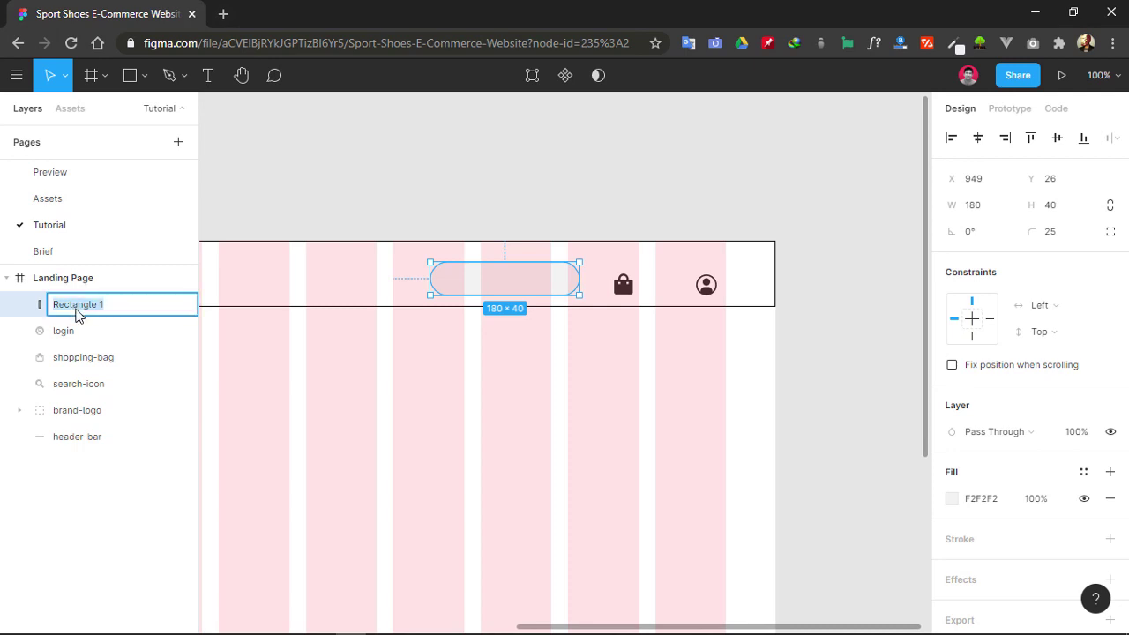
{"action": "type", "text": "search-box"}
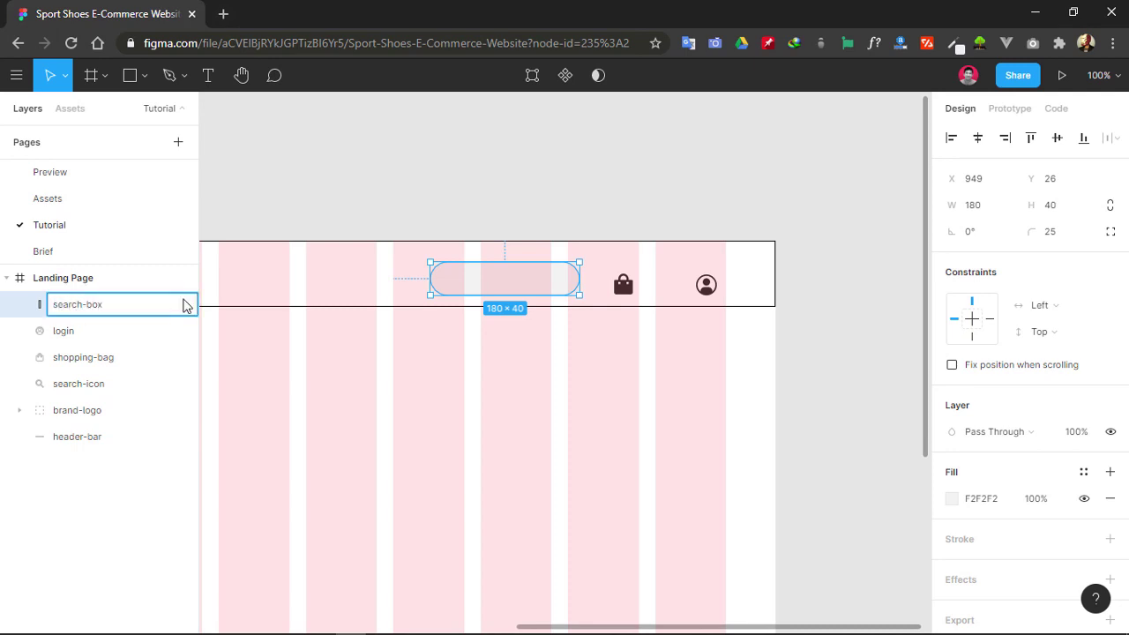
{"action": "left_click", "coordinate": [124, 333]}
{"action": "left_click_drag", "start_coordinate": [120, 314], "coordinate": [101, 402]}
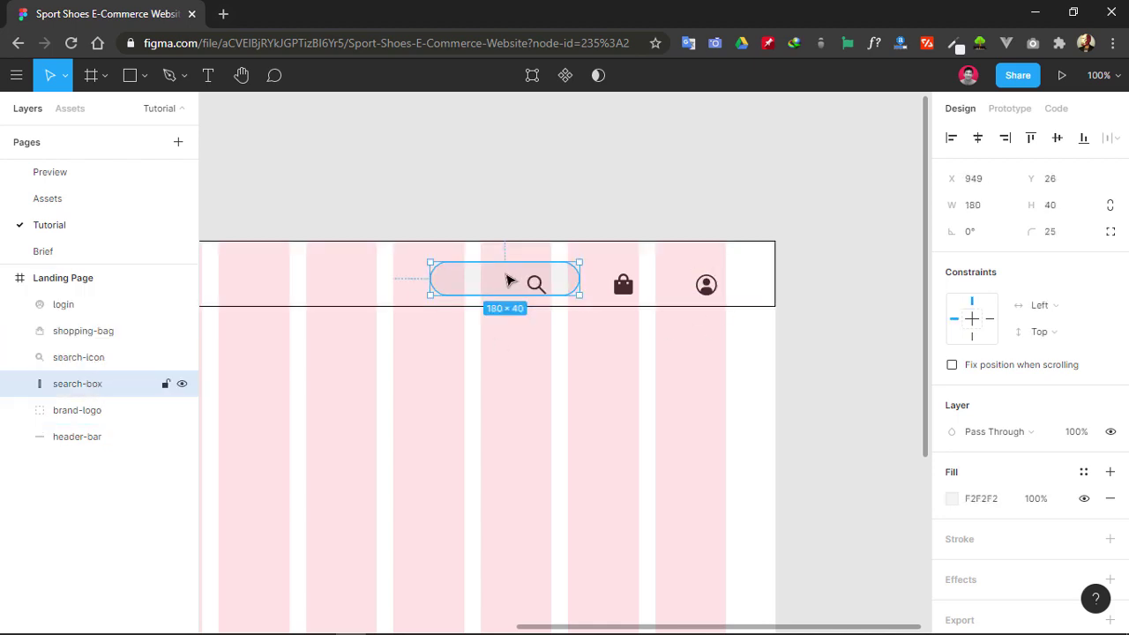
{"action": "mouse_move", "coordinate": [497, 284]}
{"action": "left_mouse_down"}
{"action": "mouse_move", "coordinate": [484, 297]}
{"action": "mouse_move", "coordinate": [479, 287]}
{"action": "left_mouse_up"}
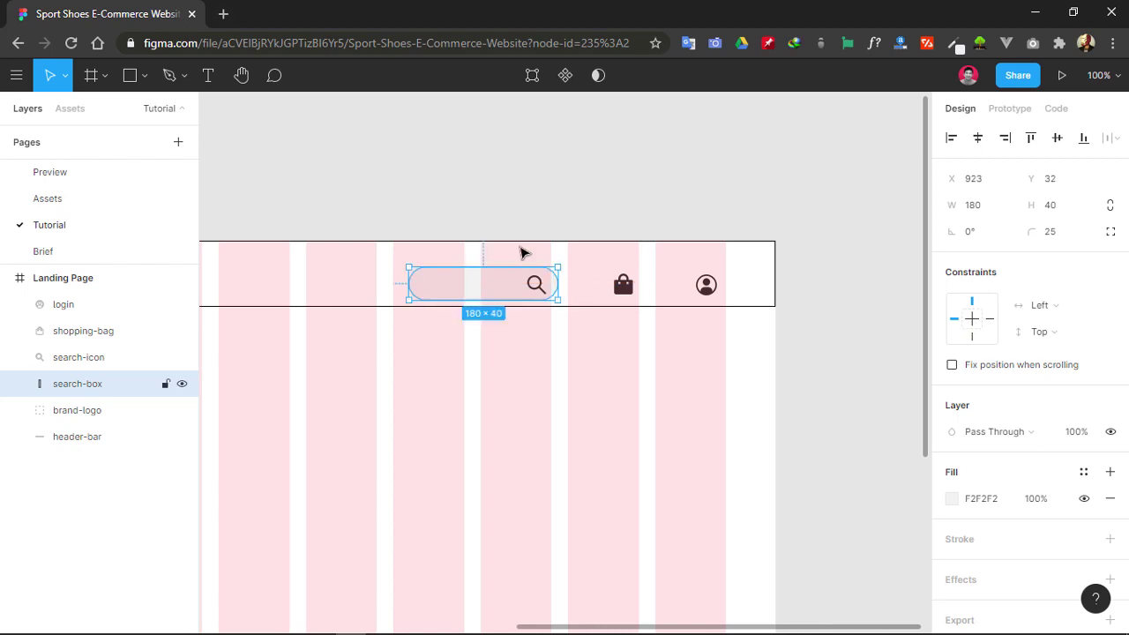
{"action": "left_click", "coordinate": [502, 194]}
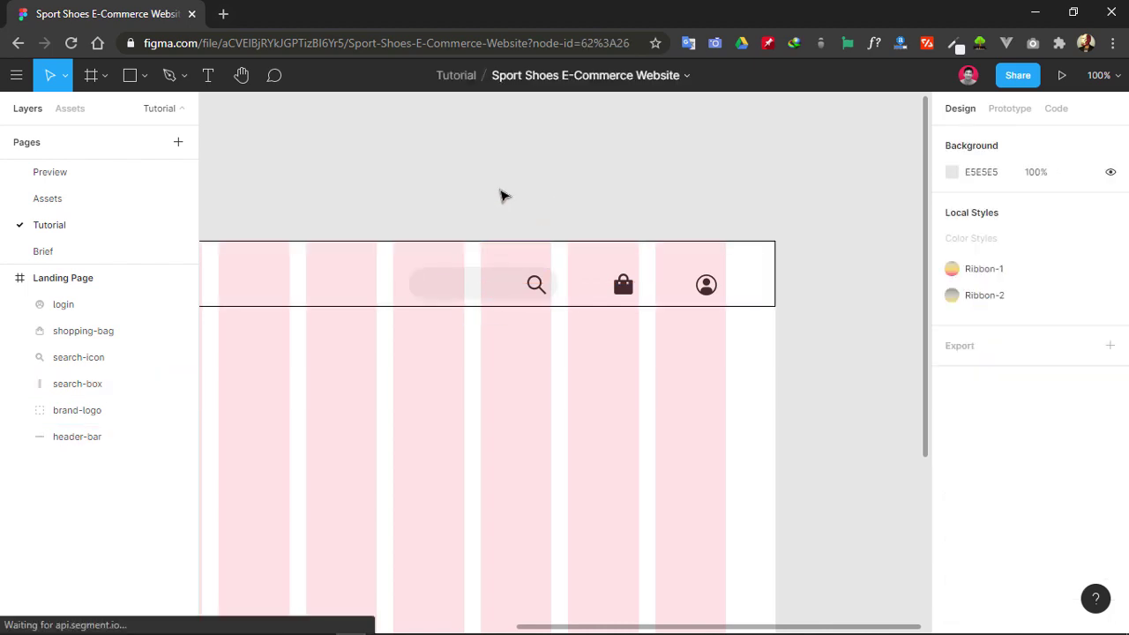
- Add a 'Search' text box inside the search box in Montserrat Medium
{"action": "left_click", "coordinate": [208, 75]}
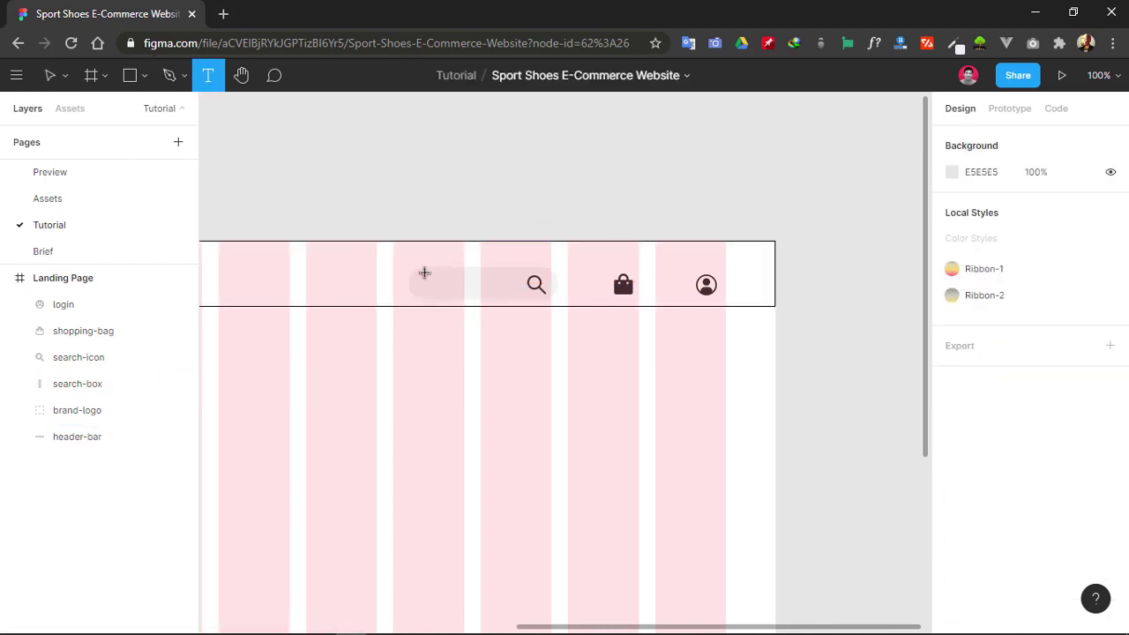
{"action": "left_click_drag", "start_coordinate": [424, 272], "coordinate": [502, 294]}
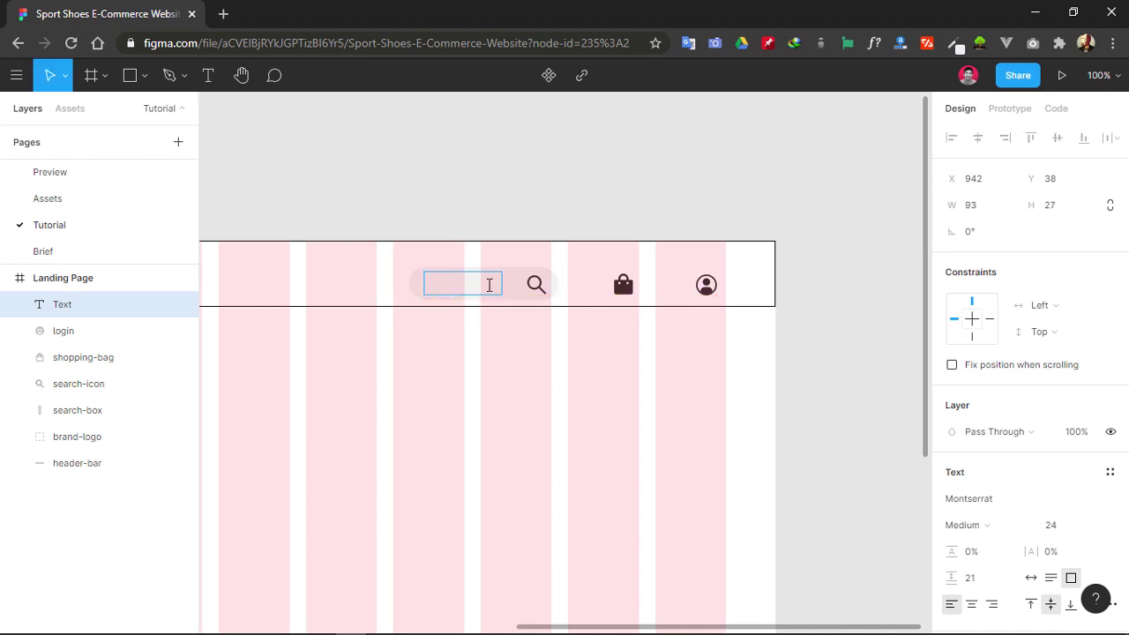
{"action": "type", "text": "Search"}
{"action": "key", "text": "ctrl+a"}
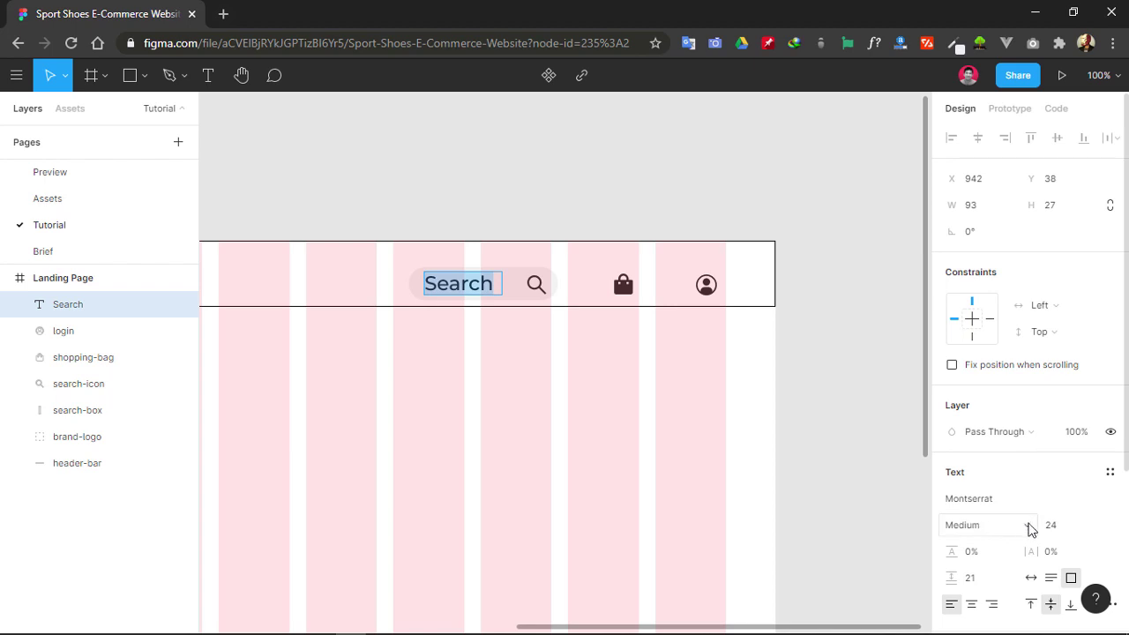
{"action": "left_click", "coordinate": [1030, 526]}
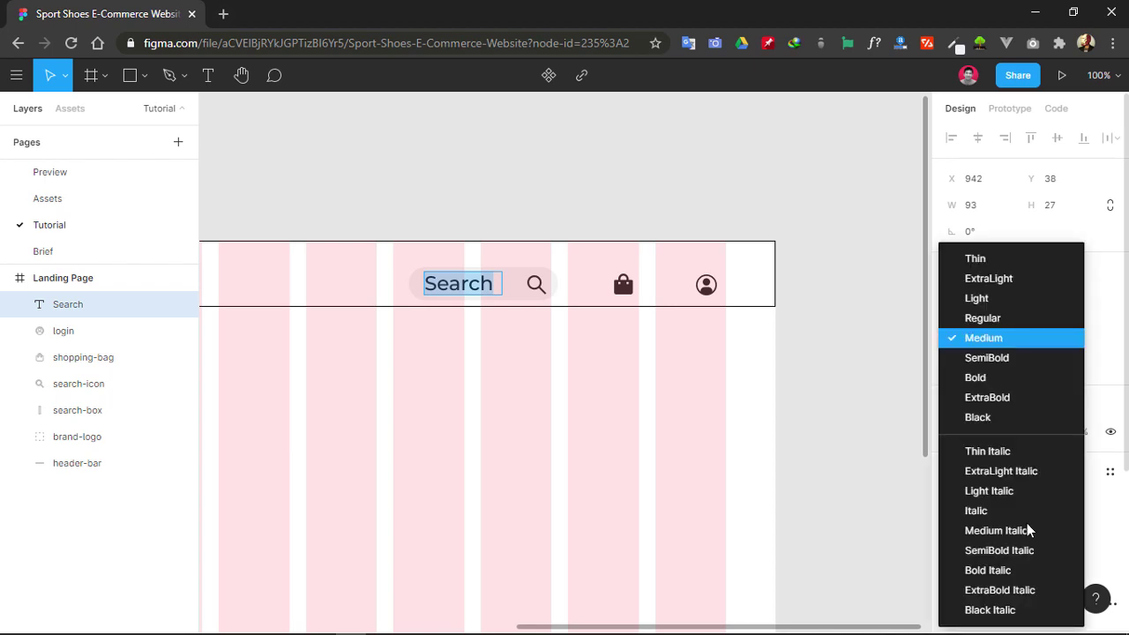
{"action": "left_click", "coordinate": [986, 338]}
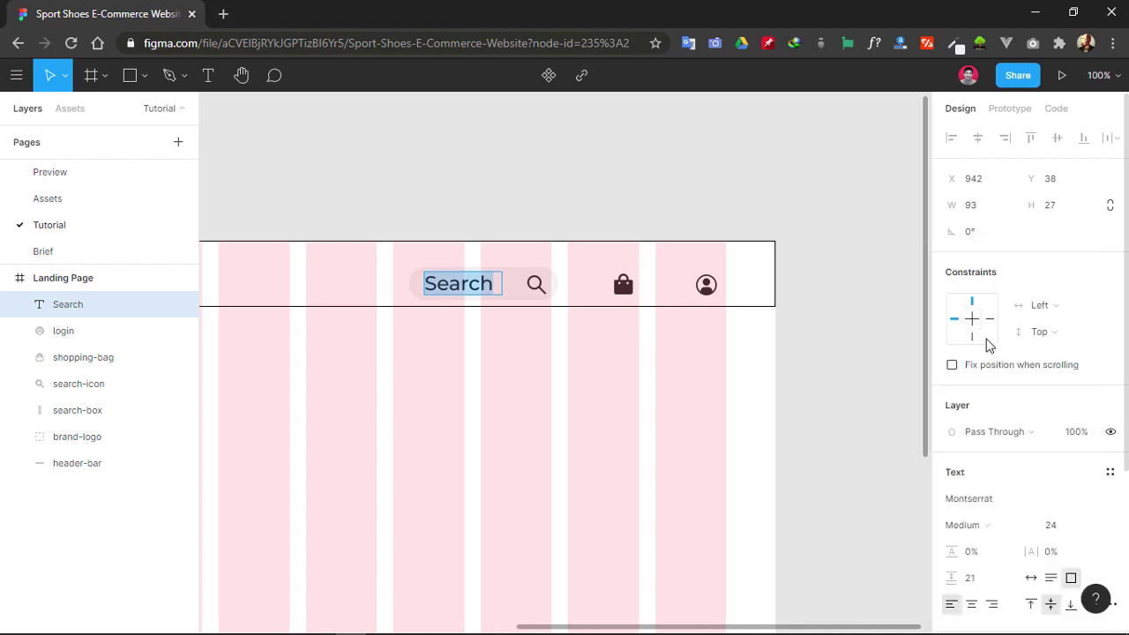
- Set the Search text to size 14 with grey 828282 fill
{"action": "left_click", "coordinate": [1069, 526]}
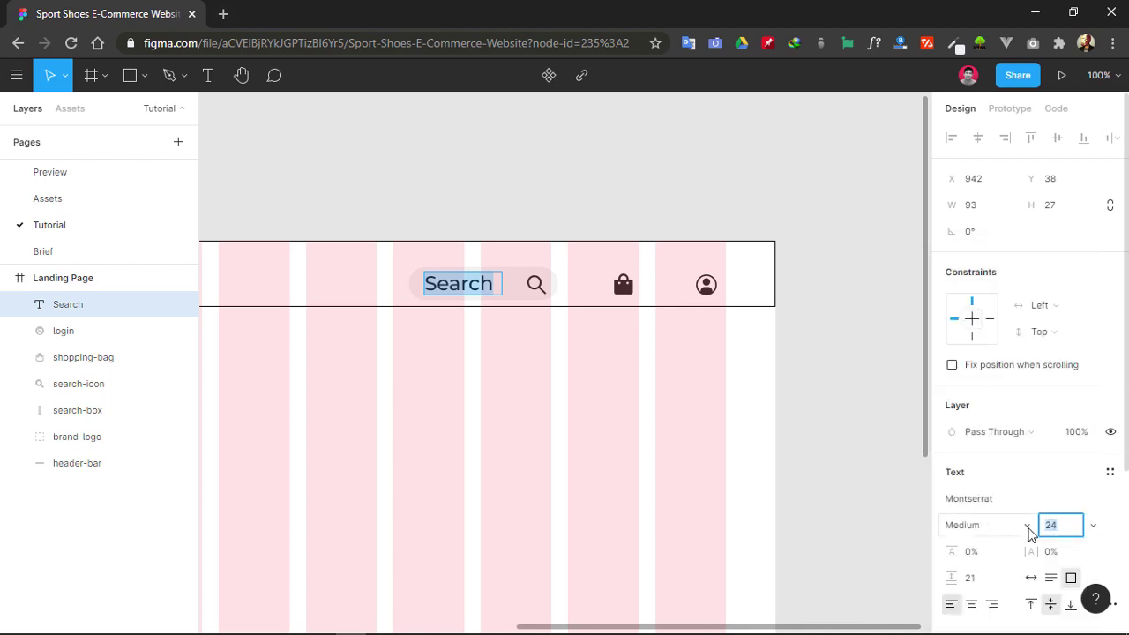
{"action": "type", "text": "14"}
{"action": "key", "text": "Return"}
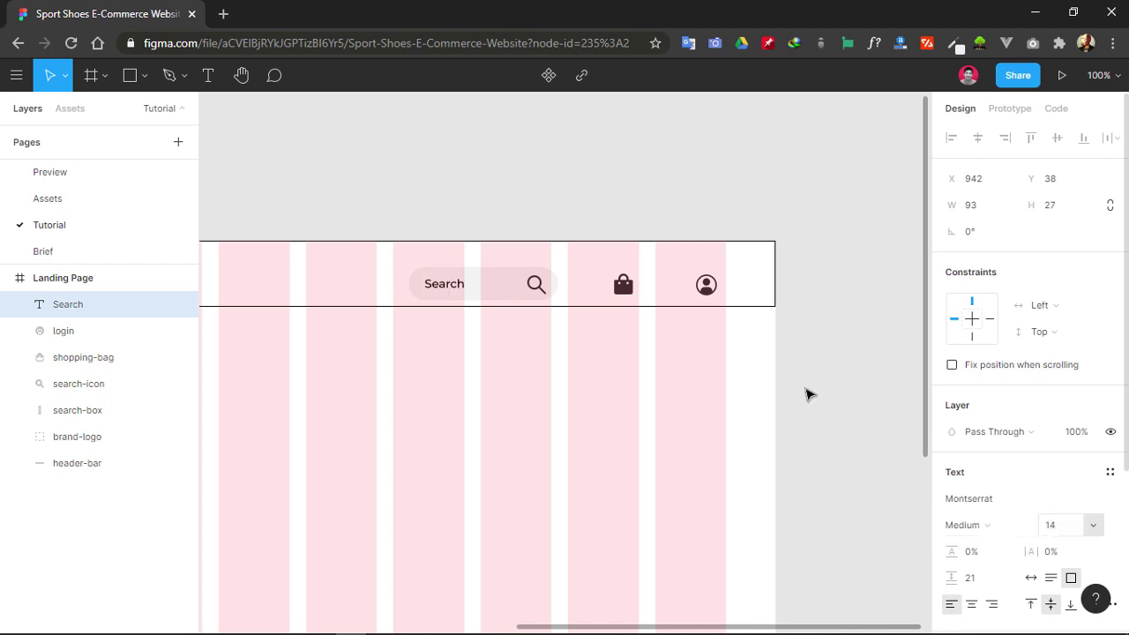
{"action": "scroll", "coordinate": [985, 529], "scroll_direction": "down", "scroll_amount": 5}
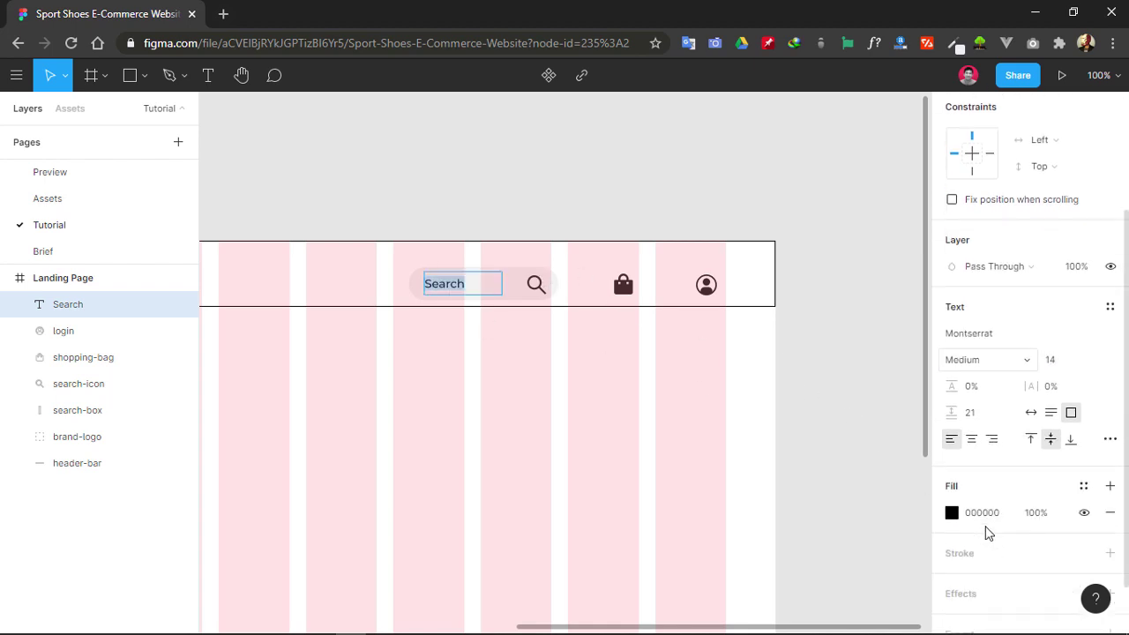
{"action": "left_click", "coordinate": [953, 452]}
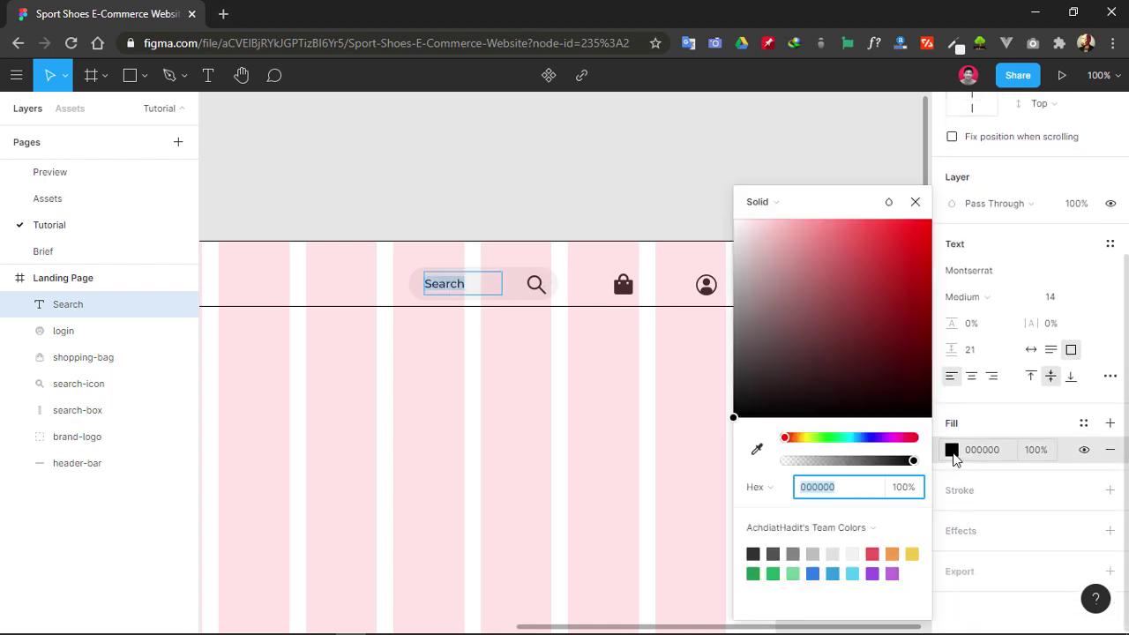
{"action": "left_click", "coordinate": [793, 554]}
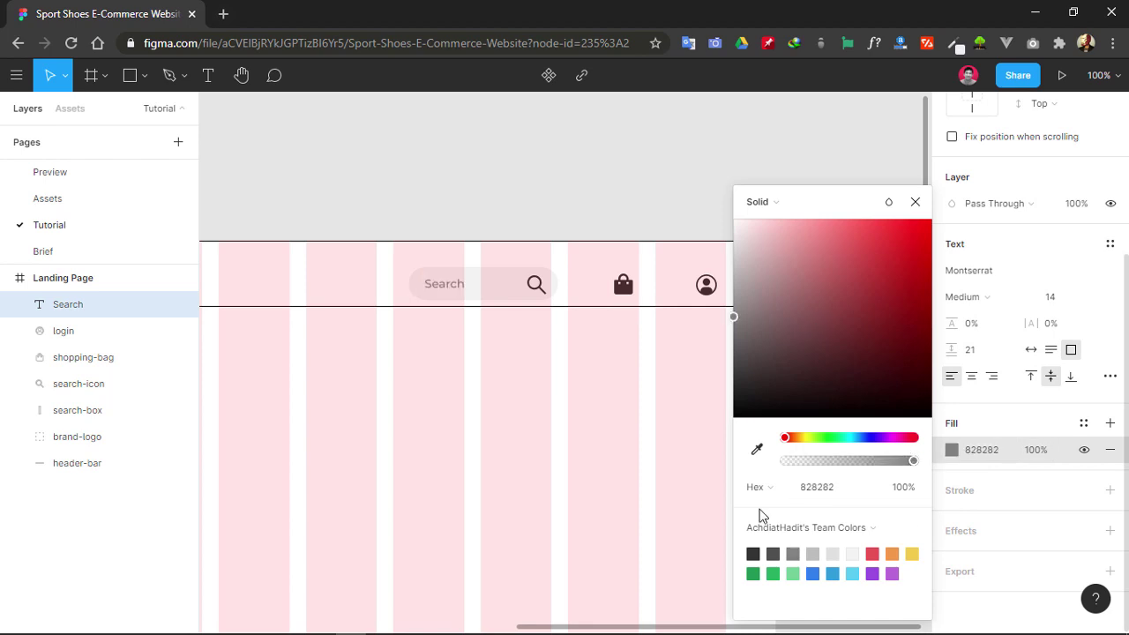
{"action": "key", "text": "Escape"}
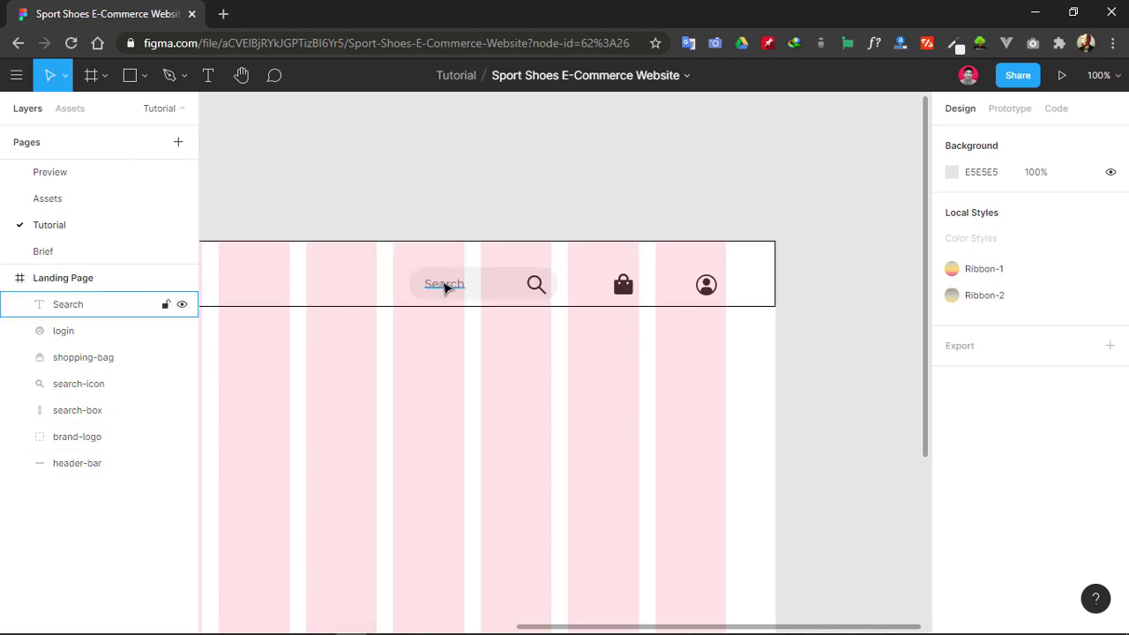
- Align the Search text, search icon and search box on their vertical centres
{"action": "left_click", "coordinate": [445, 284]}
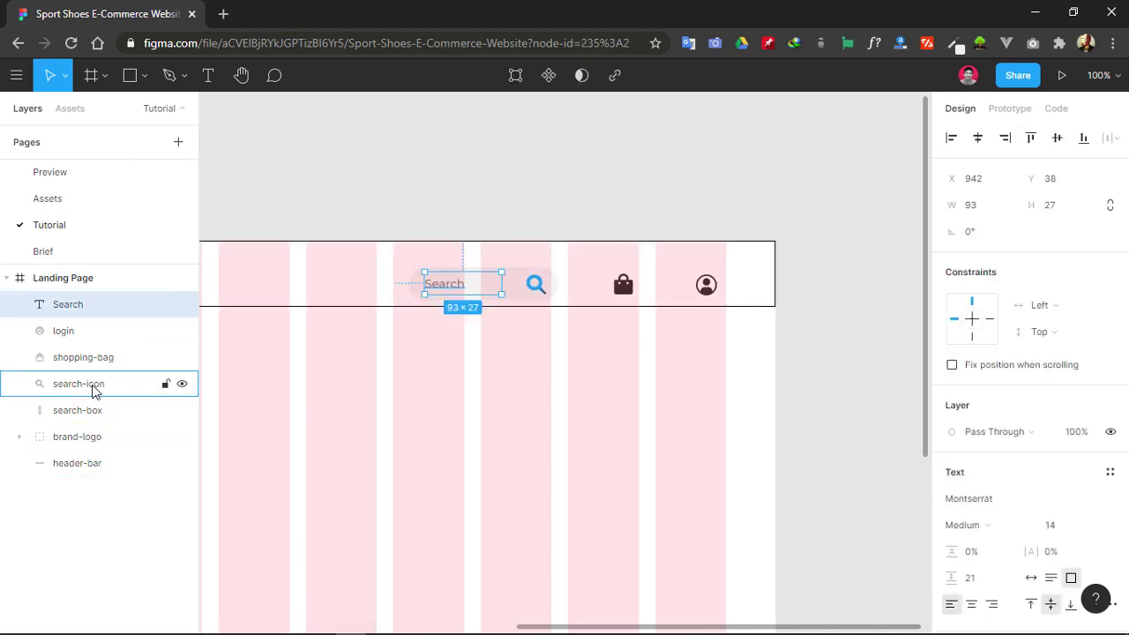
{"action": "left_click", "coordinate": [96, 388], "text": "shift"}
{"action": "left_click", "coordinate": [88, 411], "text": "shift"}
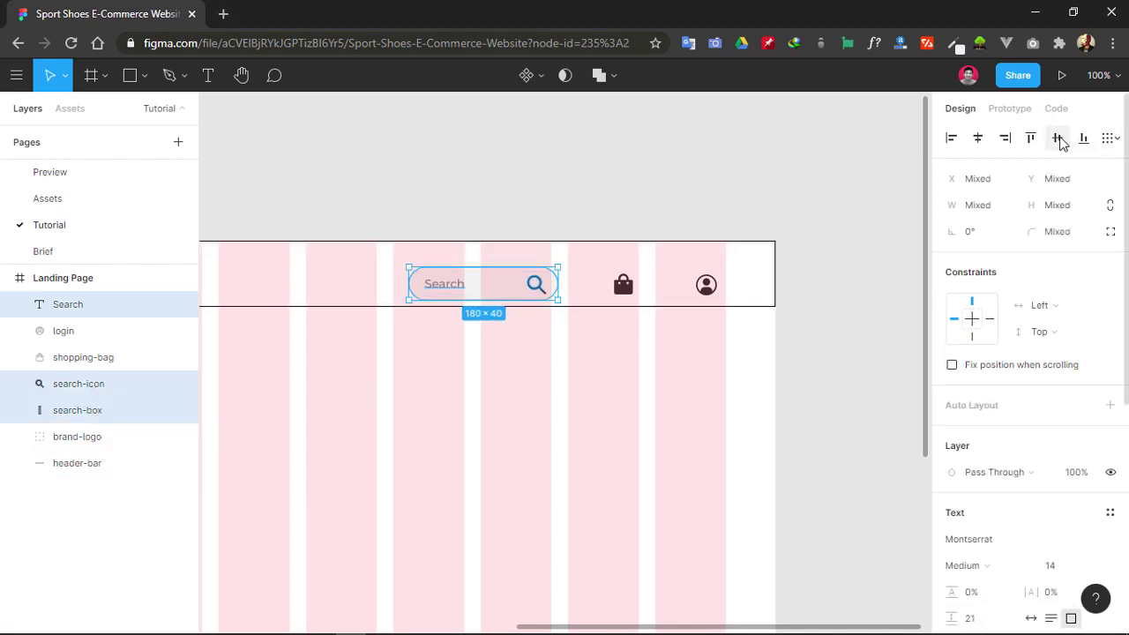
{"action": "left_click", "coordinate": [1061, 144]}
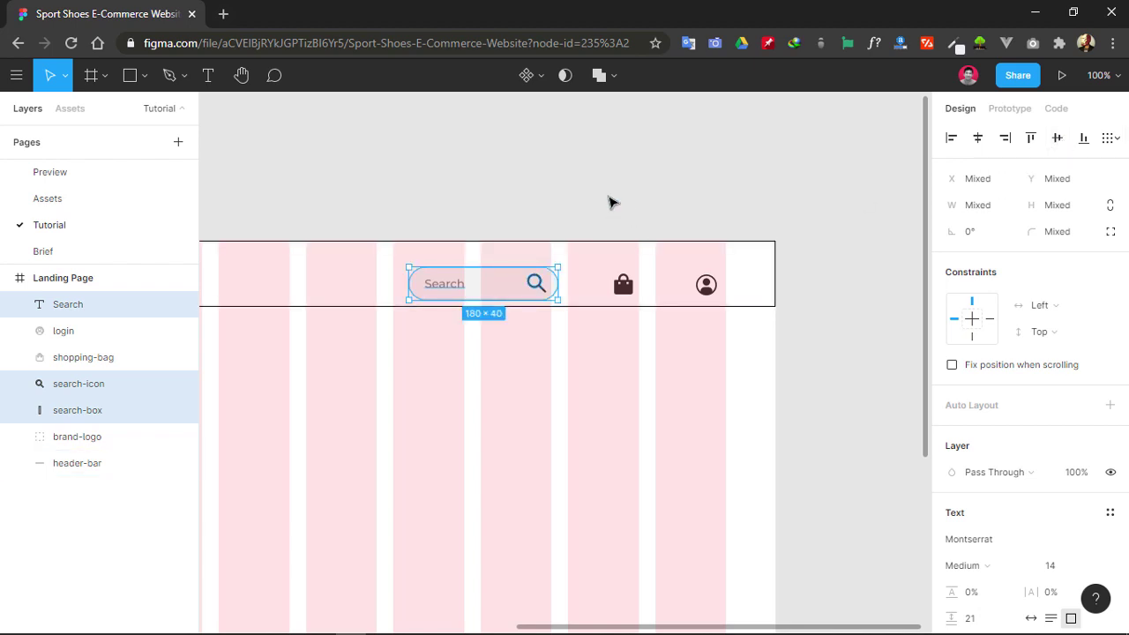
{"action": "left_click", "coordinate": [613, 203]}
- Group the Search text, search icon and search box and name the group search-bar
{"action": "left_click", "coordinate": [76, 309]}
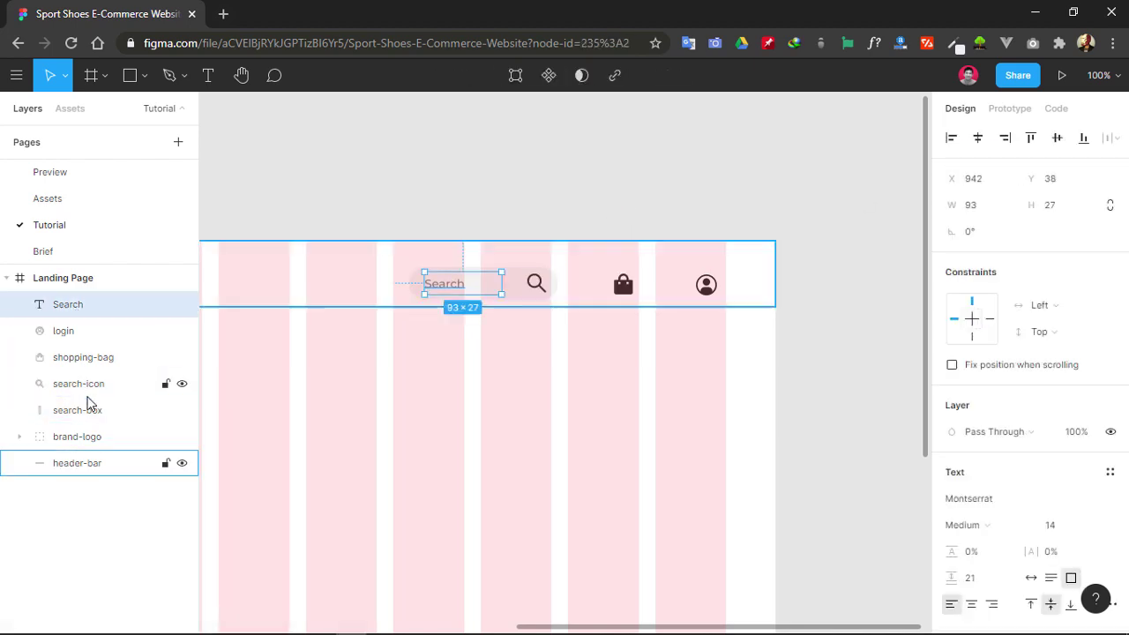
{"action": "left_click", "coordinate": [97, 386], "text": "shift"}
{"action": "left_click", "coordinate": [99, 411], "text": "shift"}
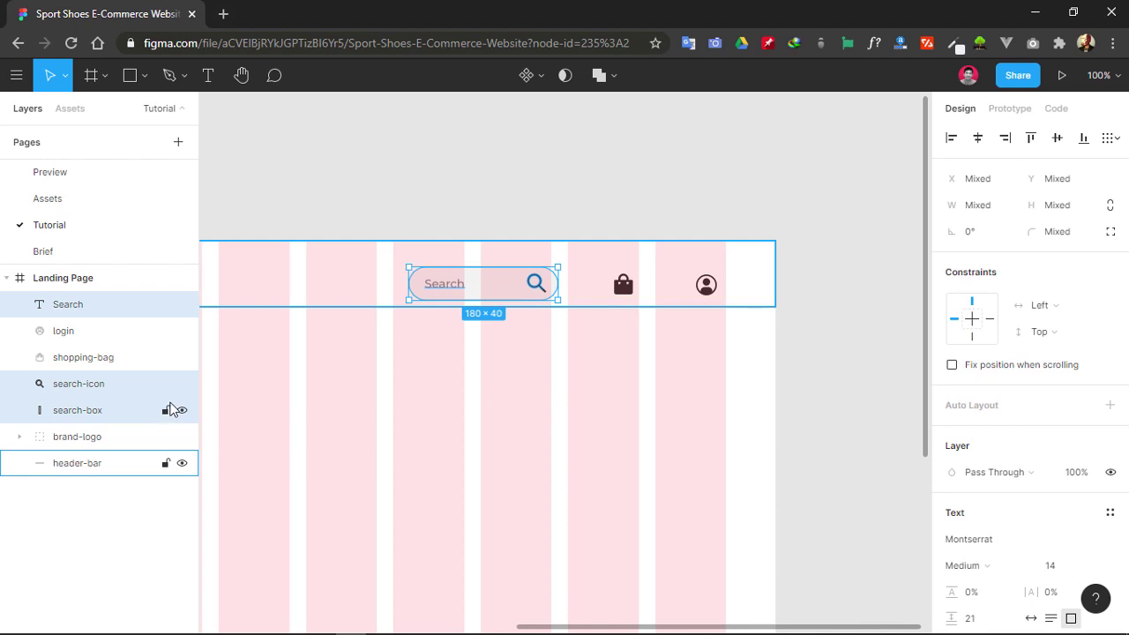
{"action": "key", "text": "ctrl+g"}
{"action": "double_click", "coordinate": [72, 306]}
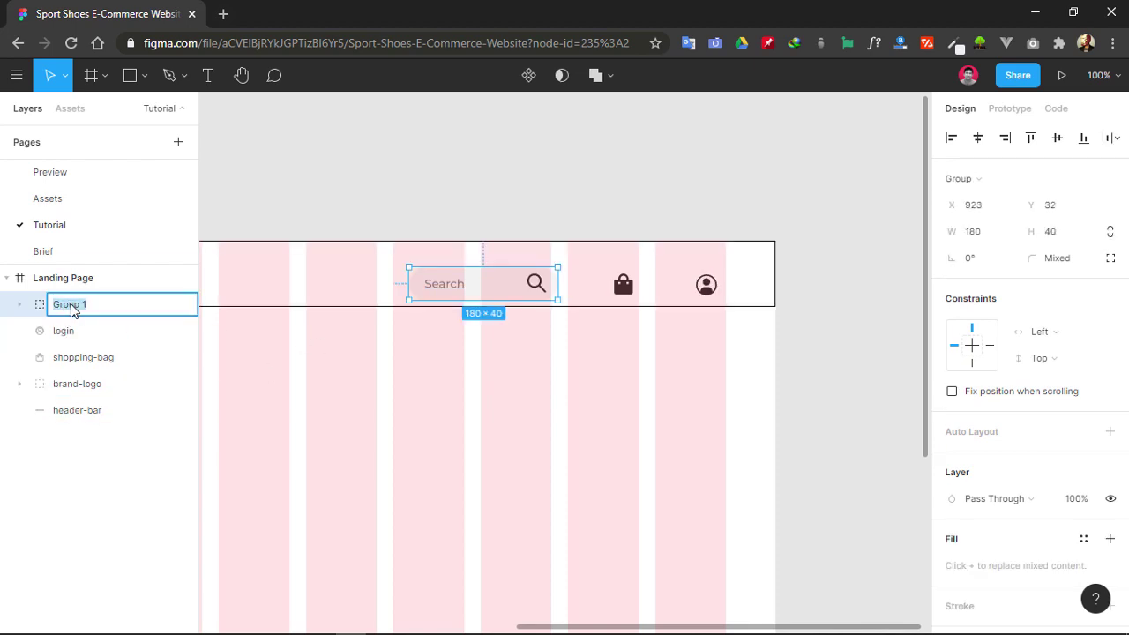
{"action": "type", "text": "search-bar"}
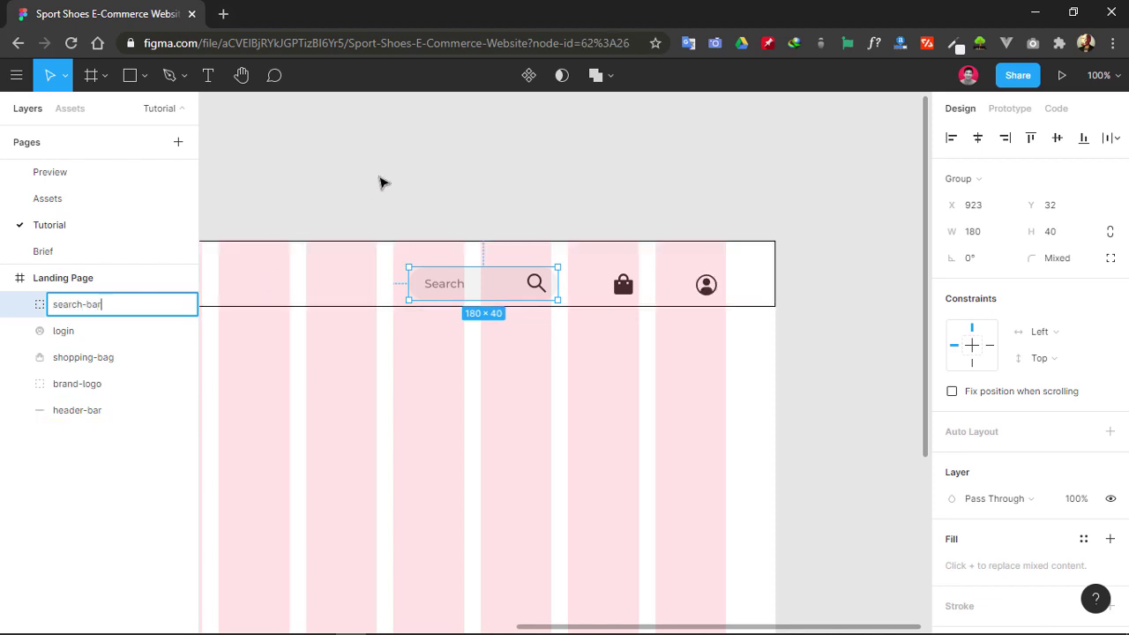
{"action": "left_click", "coordinate": [382, 181]}
- Align search-bar, bag and login icons on vertical centres and distribute them 30 apart
{"action": "left_click", "coordinate": [494, 291]}
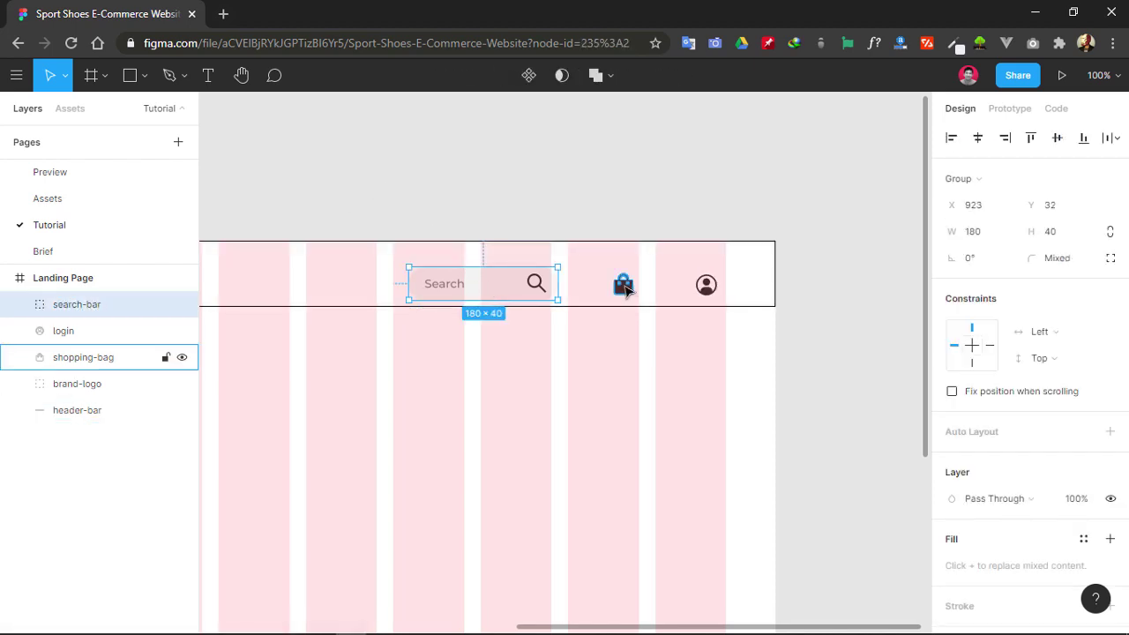
{"action": "left_click", "coordinate": [623, 287], "text": "shift"}
{"action": "left_click", "coordinate": [706, 289], "text": "shift"}
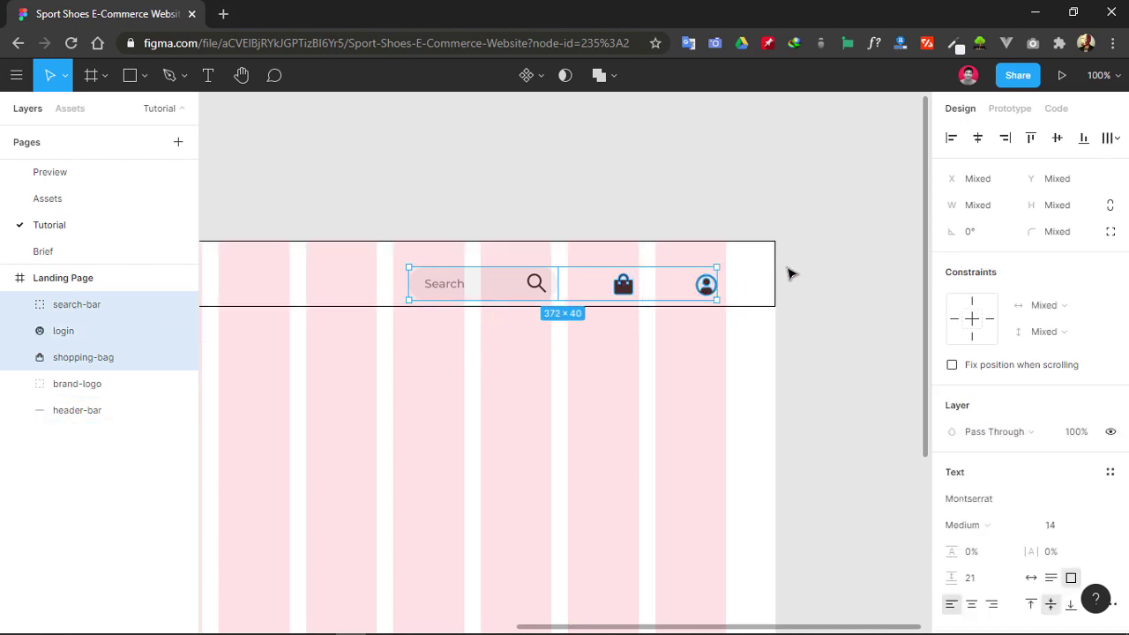
{"action": "left_click", "coordinate": [1061, 141]}
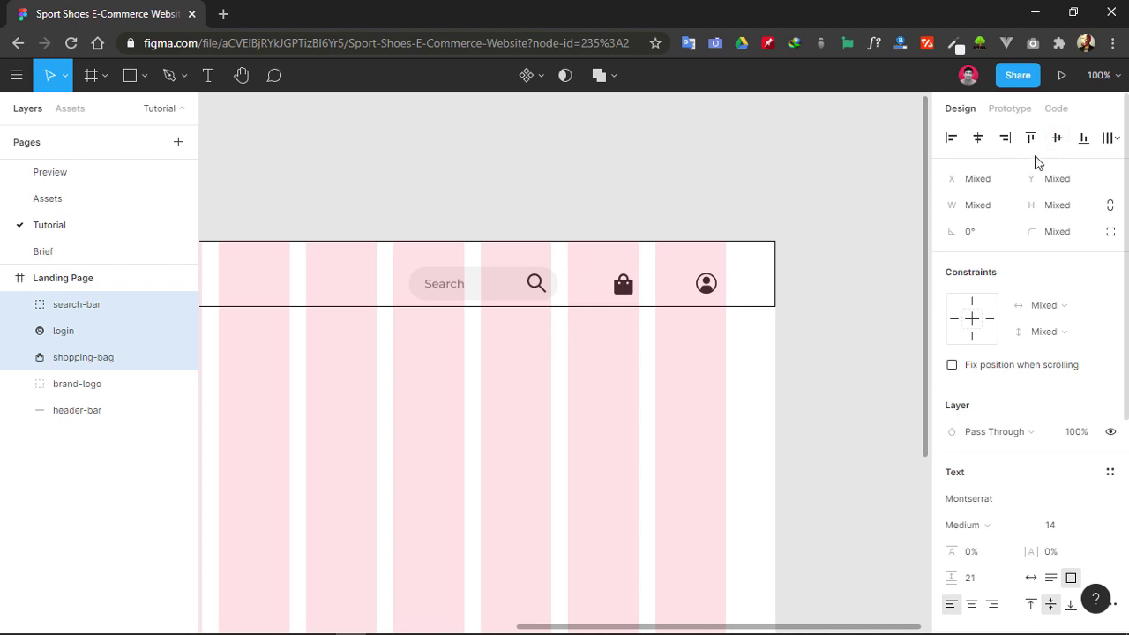
{"action": "left_click", "coordinate": [1108, 138]}
{"action": "left_click", "coordinate": [985, 216]}
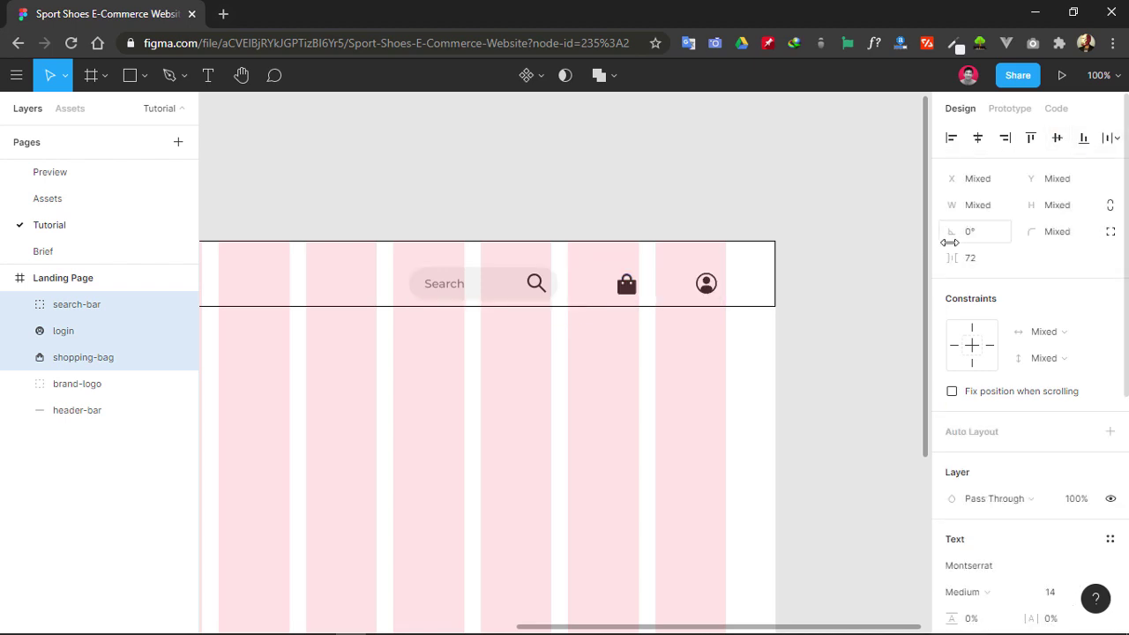
{"action": "left_click_drag", "start_coordinate": [949, 260], "coordinate": [921, 270]}
{"action": "left_click", "coordinate": [998, 254]}
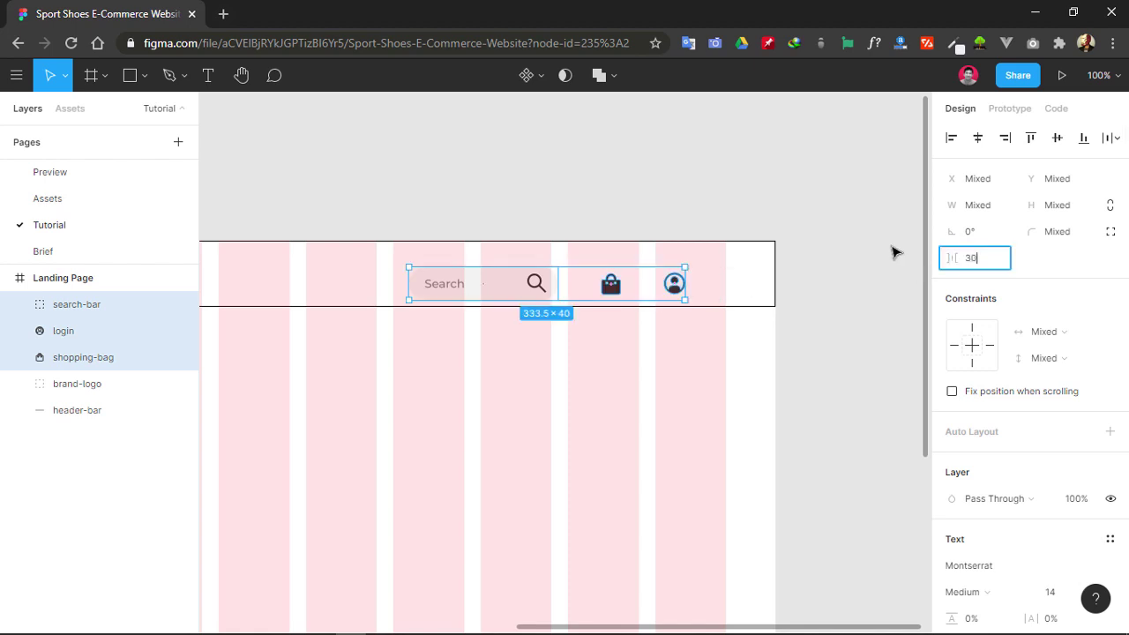
{"action": "key", "text": "Return"}
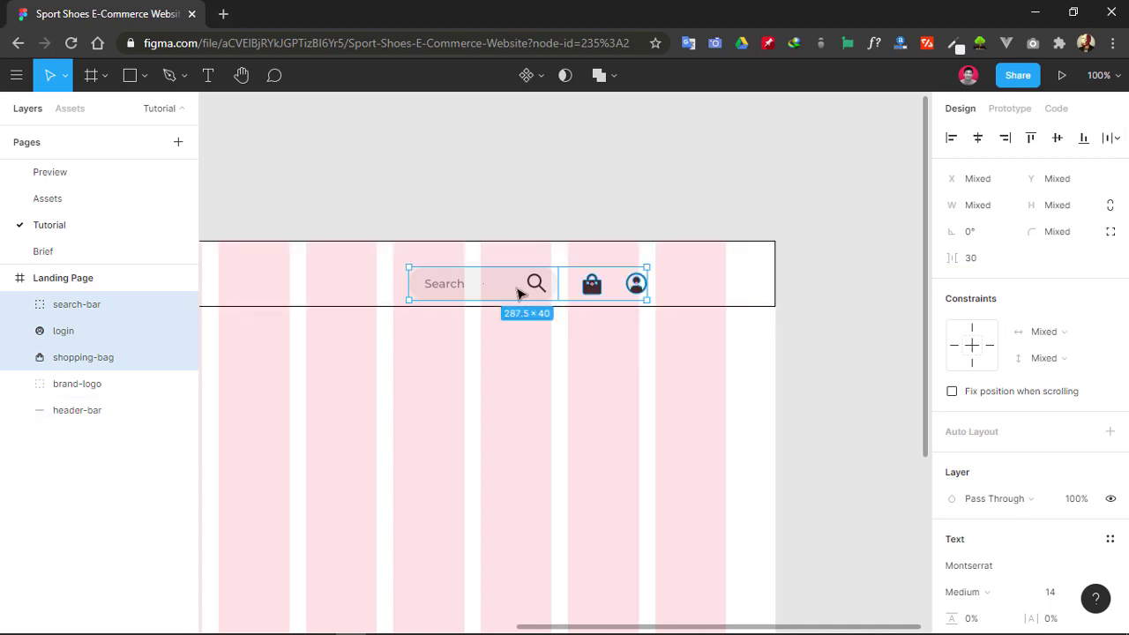
- Move the three items onto the right side of the header, nudged down slightly
{"action": "left_click_drag", "start_coordinate": [519, 294], "coordinate": [596, 285]}
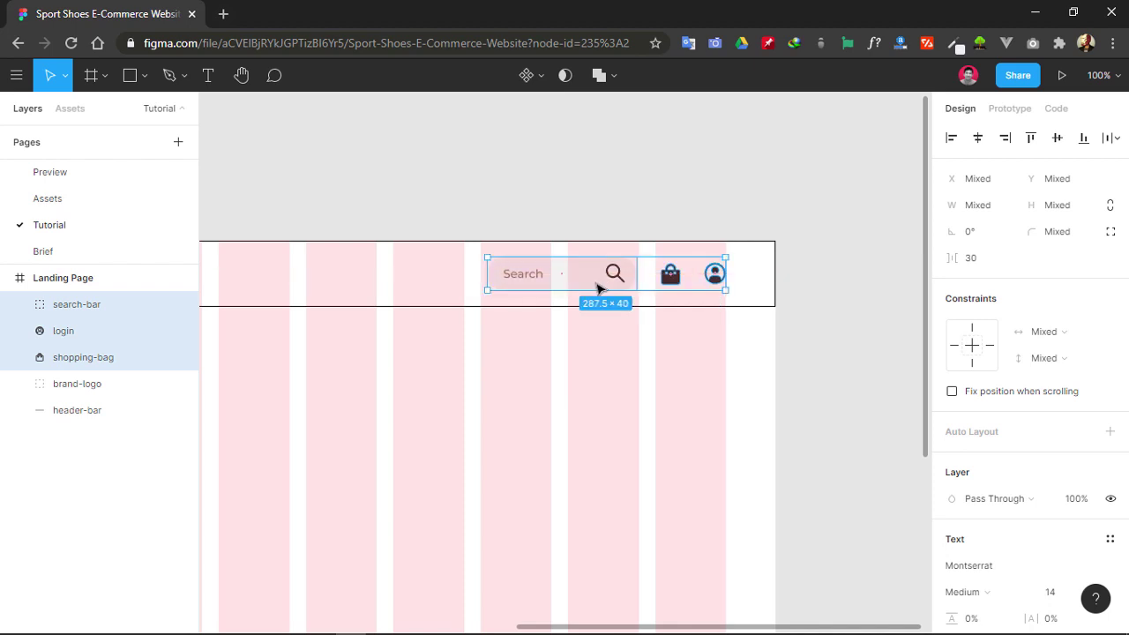
{"action": "key", "text": "alt"}
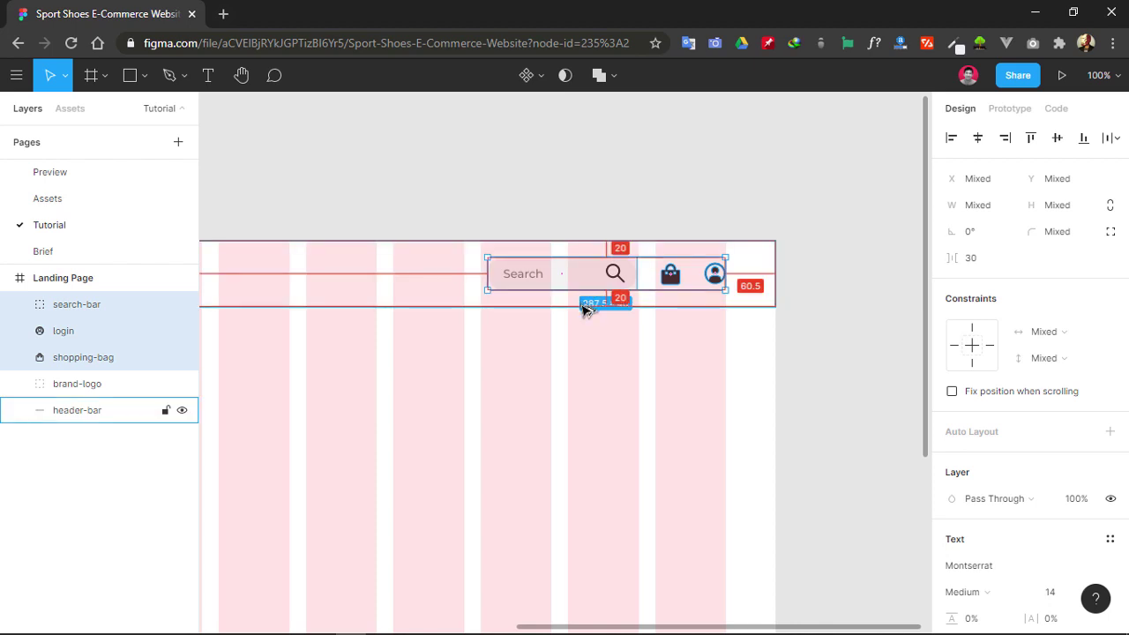
{"action": "key", "text": "Down"}
{"action": "key", "text": "Down"}
{"action": "key", "text": "Down"}
{"action": "key", "text": "Down"}
{"action": "key", "text": "Down"}
{"action": "key", "text": "Down"}
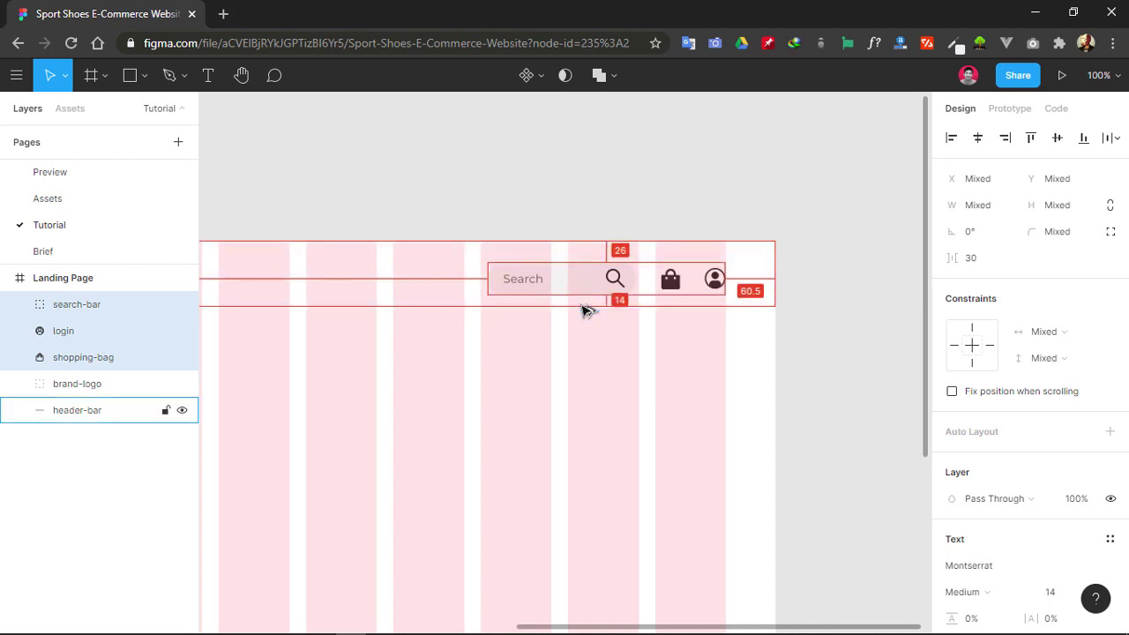
{"action": "left_click", "coordinate": [751, 168]}
{"action": "scroll", "coordinate": [641, 189], "scroll_direction": "left", "scroll_amount": 5}
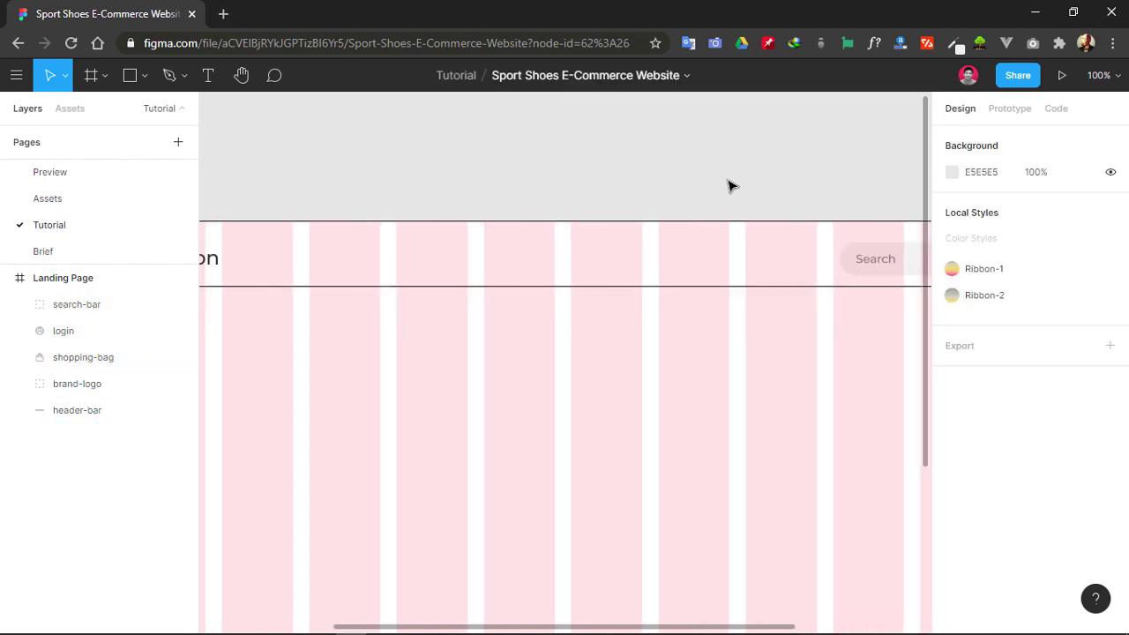
- Draw a HOT text box in the header and make it Bold
{"action": "left_click", "coordinate": [209, 78]}
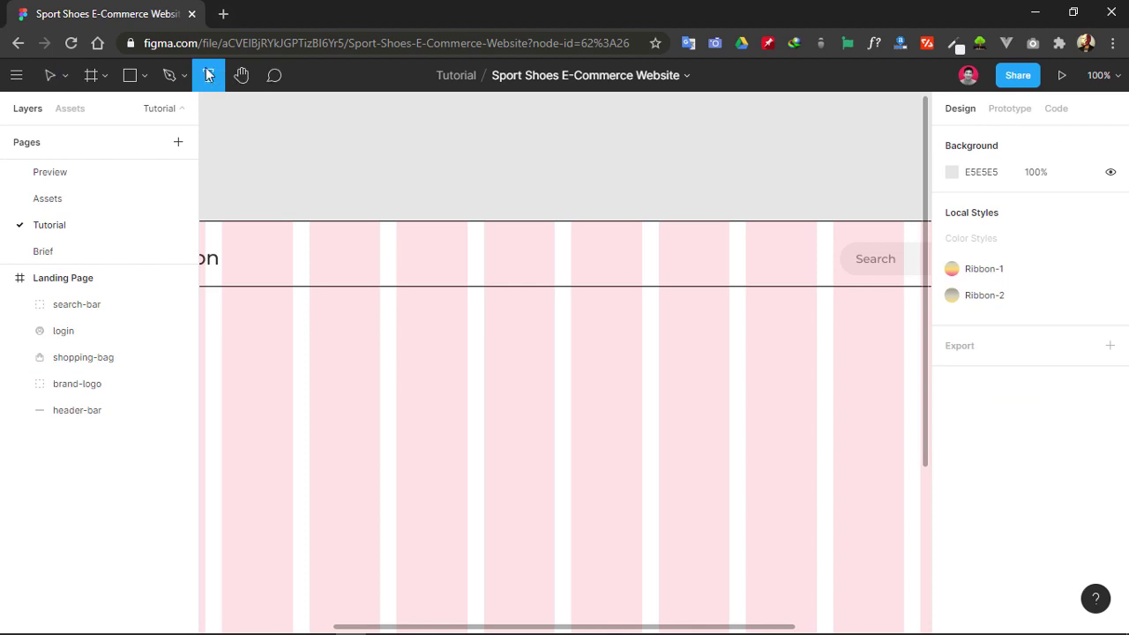
{"action": "left_click_drag", "start_coordinate": [343, 244], "coordinate": [485, 279]}
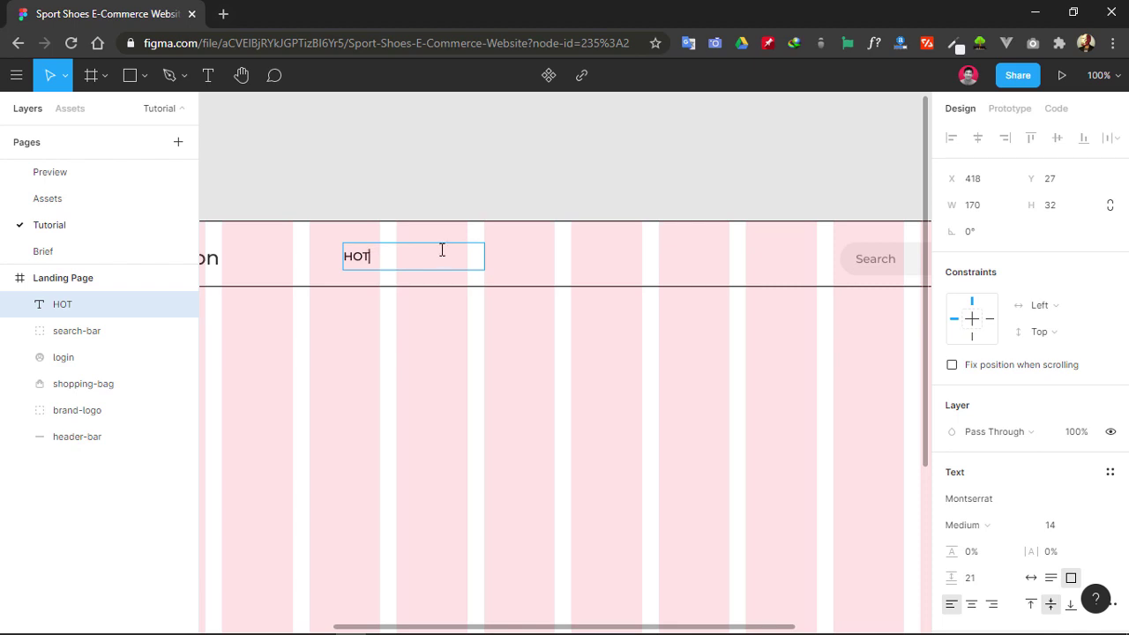
{"action": "key", "text": "ctrl+a"}
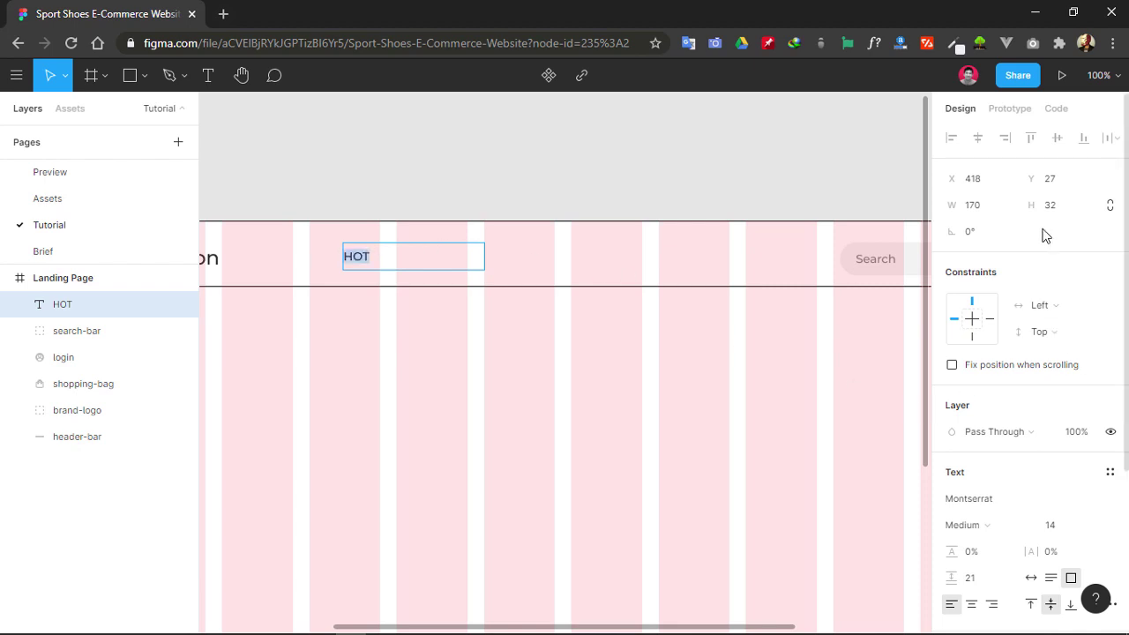
{"action": "scroll", "coordinate": [1058, 529], "scroll_direction": "down", "scroll_amount": 2}
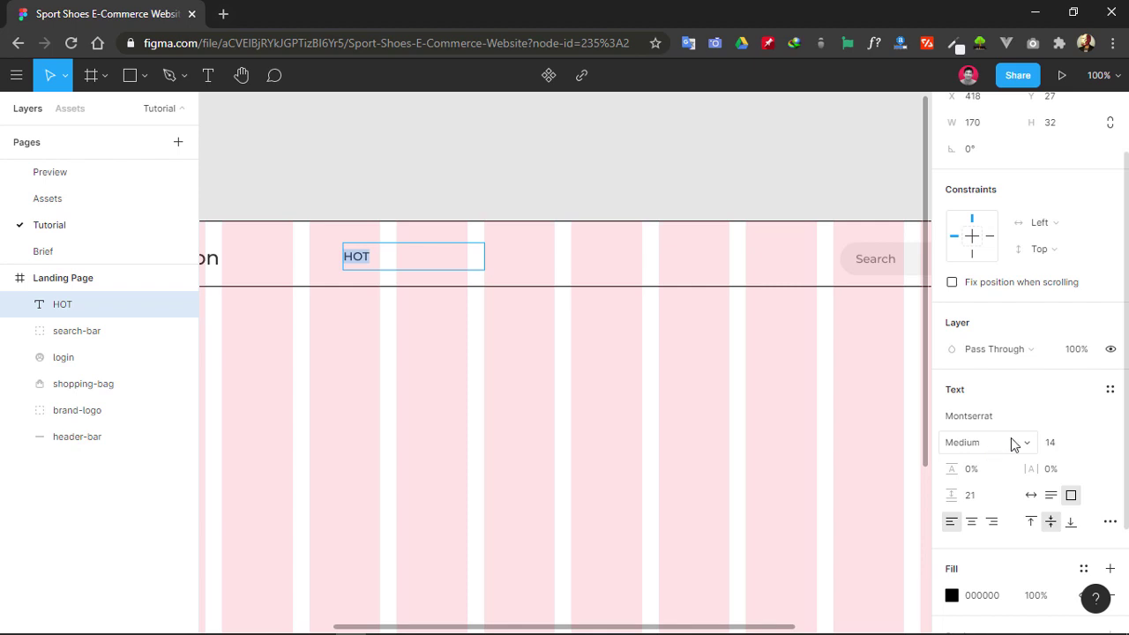
{"action": "left_click", "coordinate": [1027, 443]}
{"action": "left_click", "coordinate": [1006, 379]}
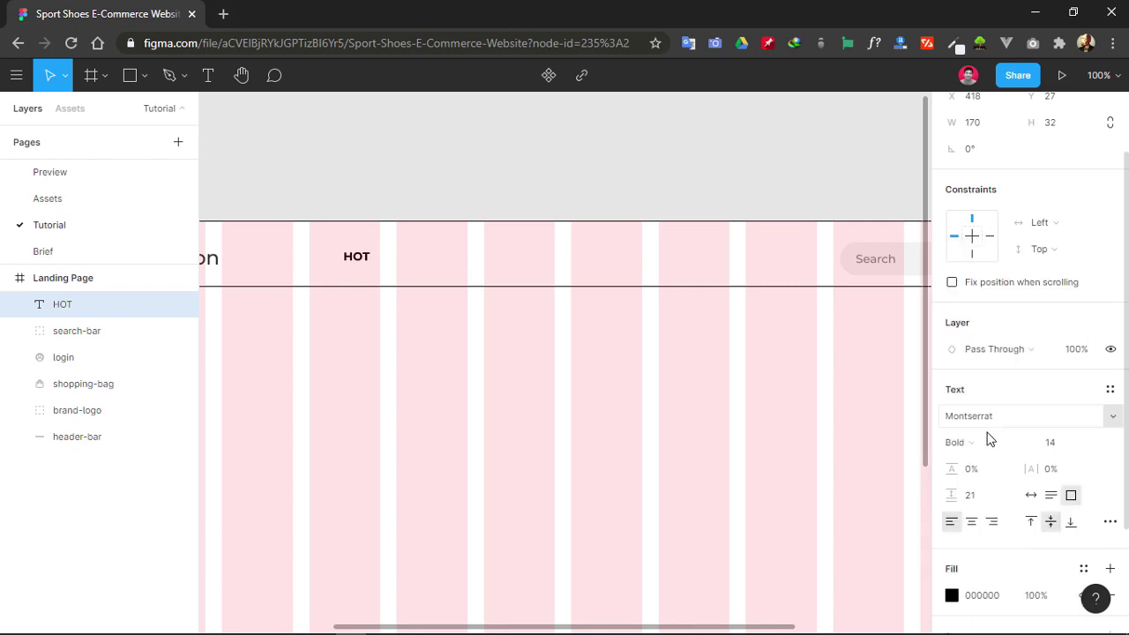
- Give HOT 10% letter spacing, centre its text, and shrink the box to fit
{"action": "key", "text": "Return"}
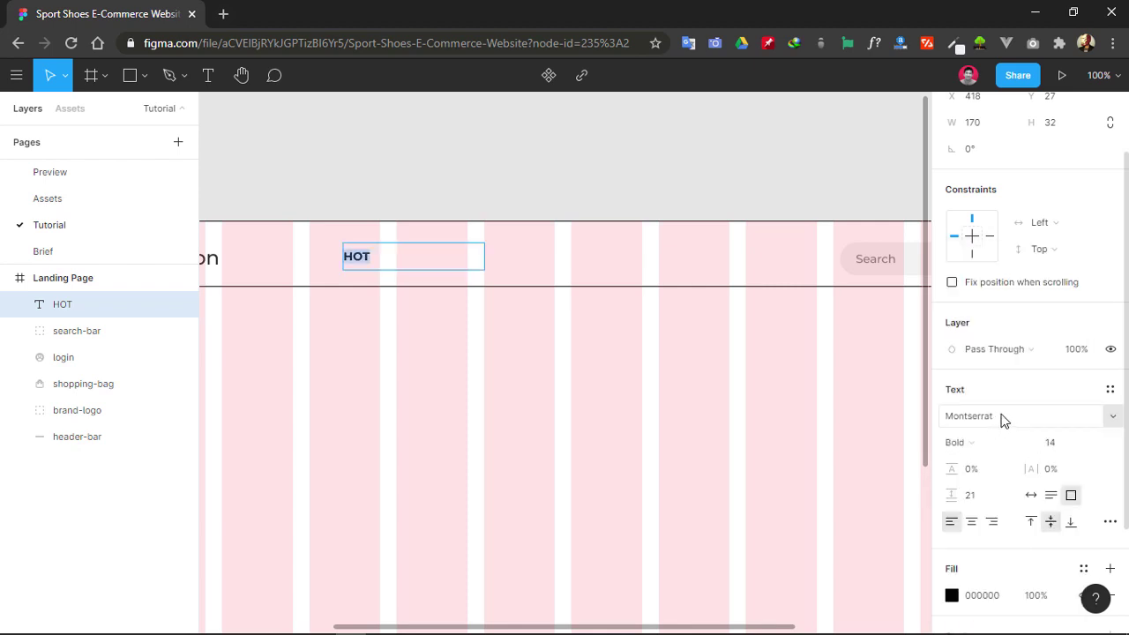
{"action": "left_click", "coordinate": [1065, 473]}
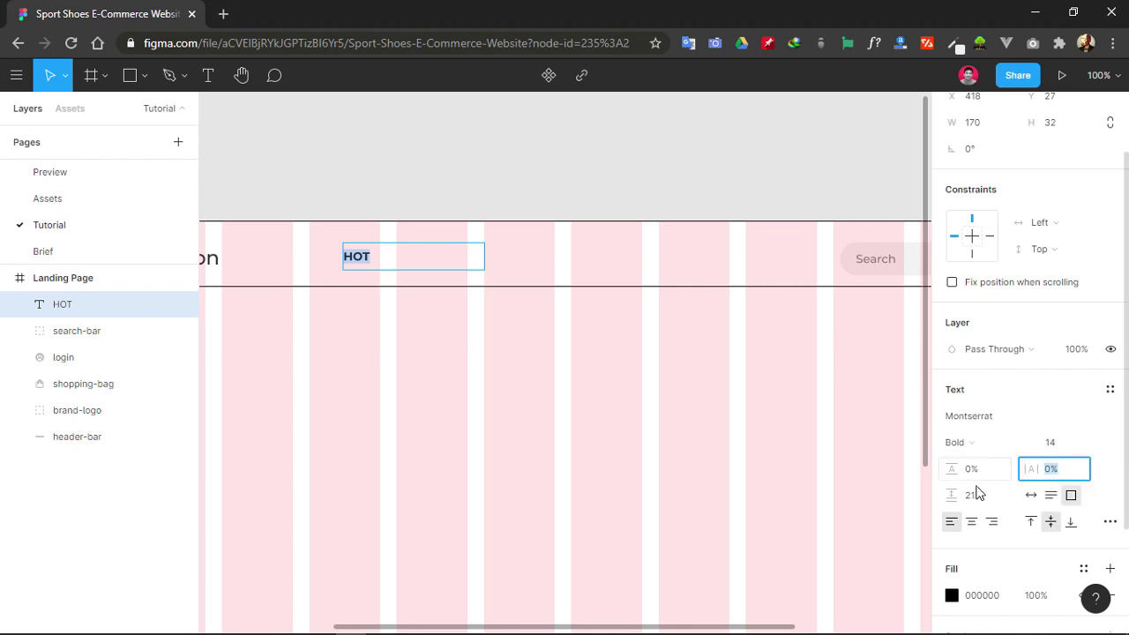
{"action": "key", "text": "Return"}
{"action": "left_click", "coordinate": [973, 522]}
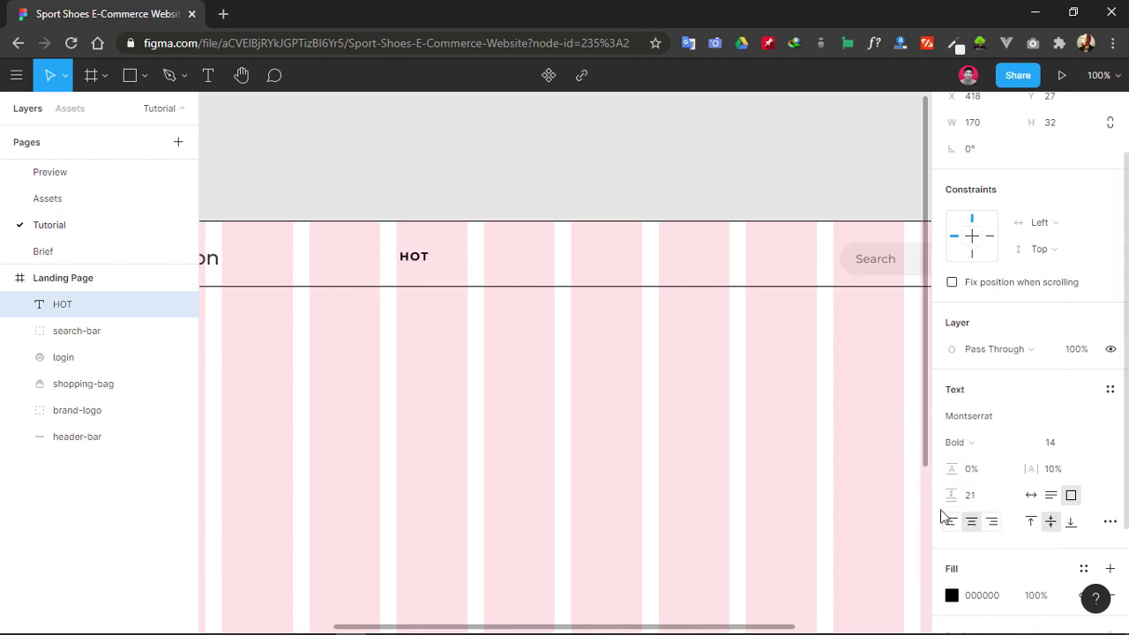
{"action": "left_click", "coordinate": [423, 256]}
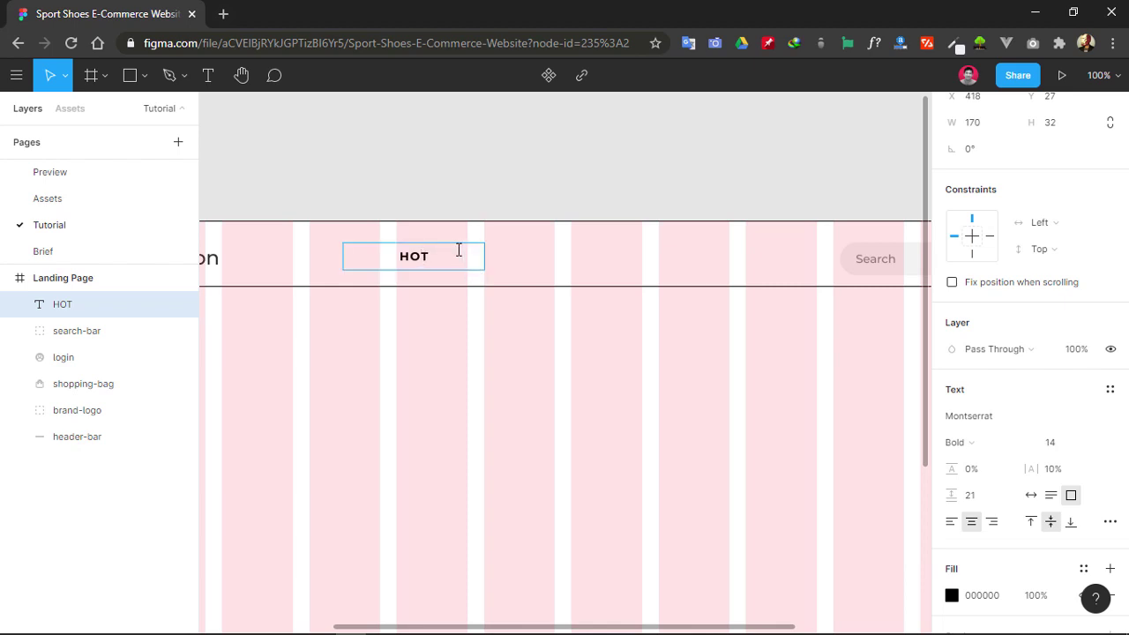
{"action": "key", "text": "Escape"}
{"action": "left_click_drag", "start_coordinate": [482, 273], "coordinate": [425, 265]}
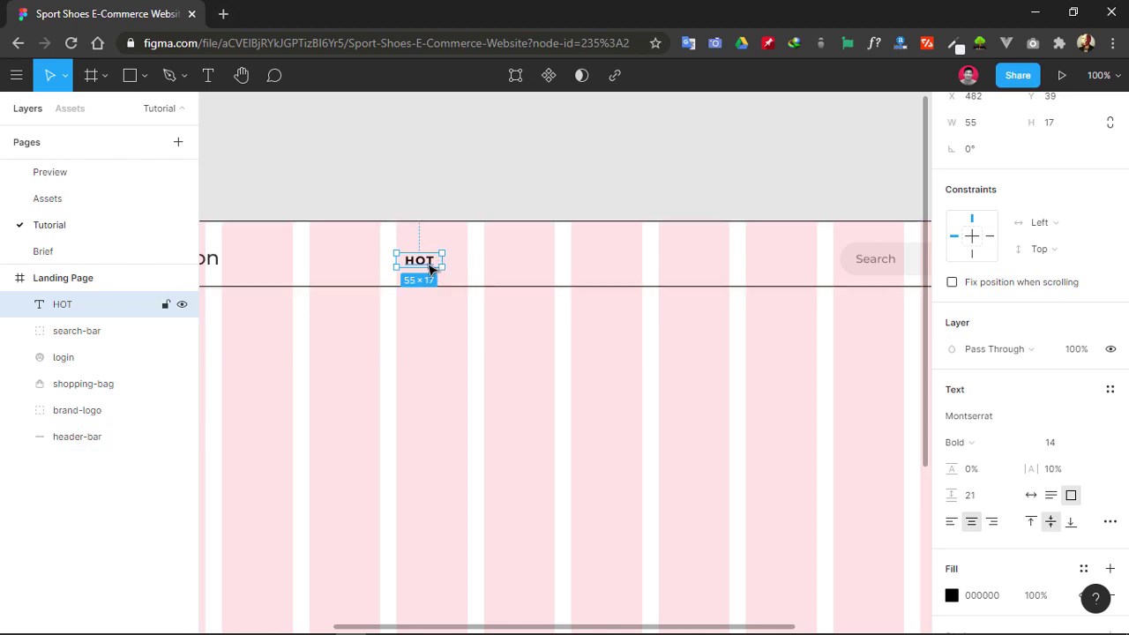
- Duplicate HOT twice along the header and set both copies to Medium weight
{"action": "key", "text": "ctrl+d"}
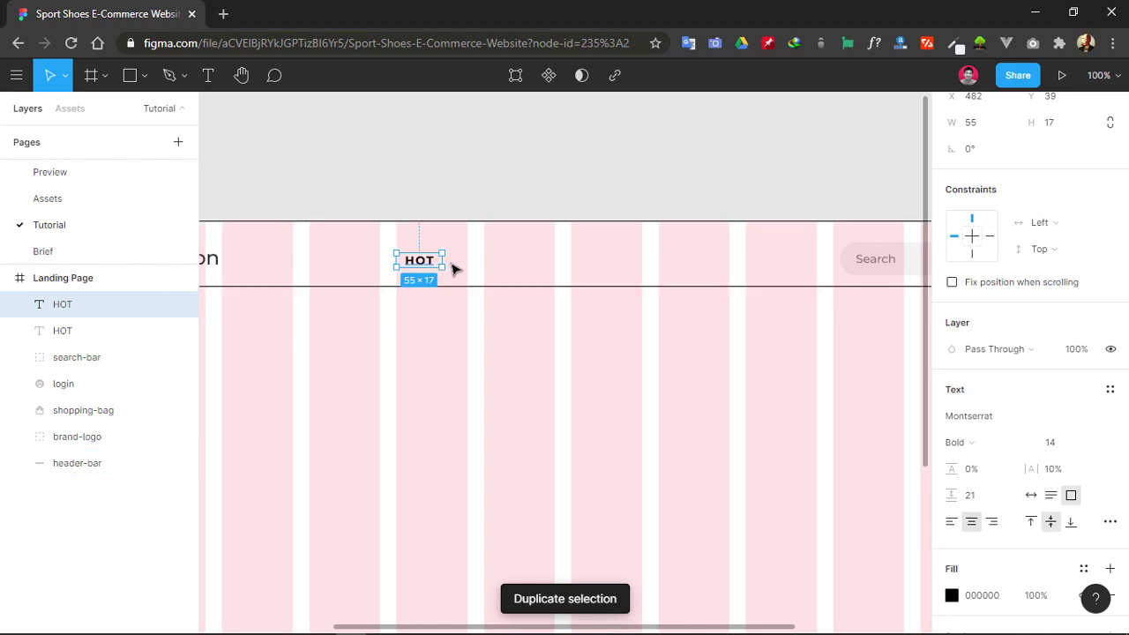
{"action": "left_click_drag", "start_coordinate": [441, 265], "coordinate": [519, 267]}
{"action": "key", "text": "ctrl+d"}
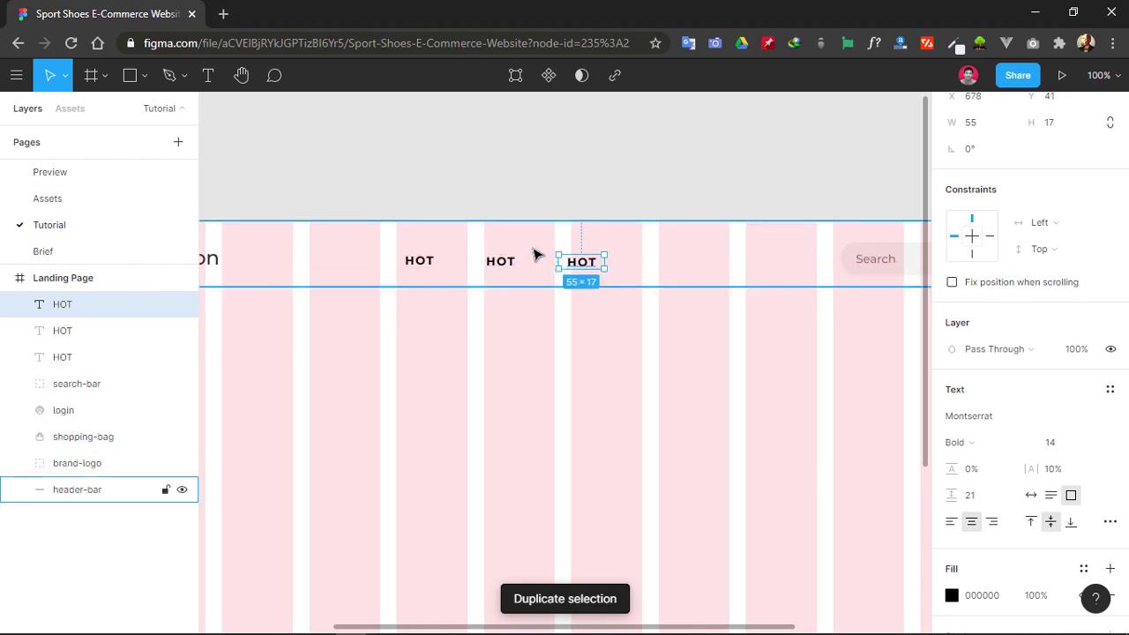
{"action": "left_click", "coordinate": [504, 189]}
{"action": "left_click", "coordinate": [499, 262]}
{"action": "left_click", "coordinate": [581, 262], "text": "shift"}
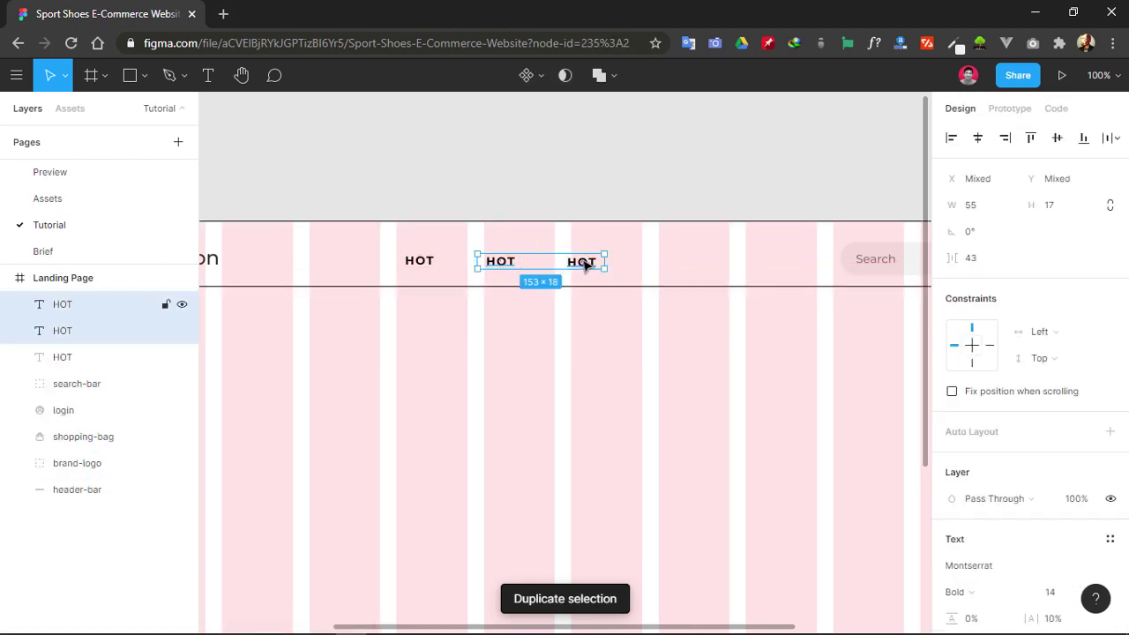
{"action": "scroll", "coordinate": [987, 516], "scroll_direction": "down", "scroll_amount": 1}
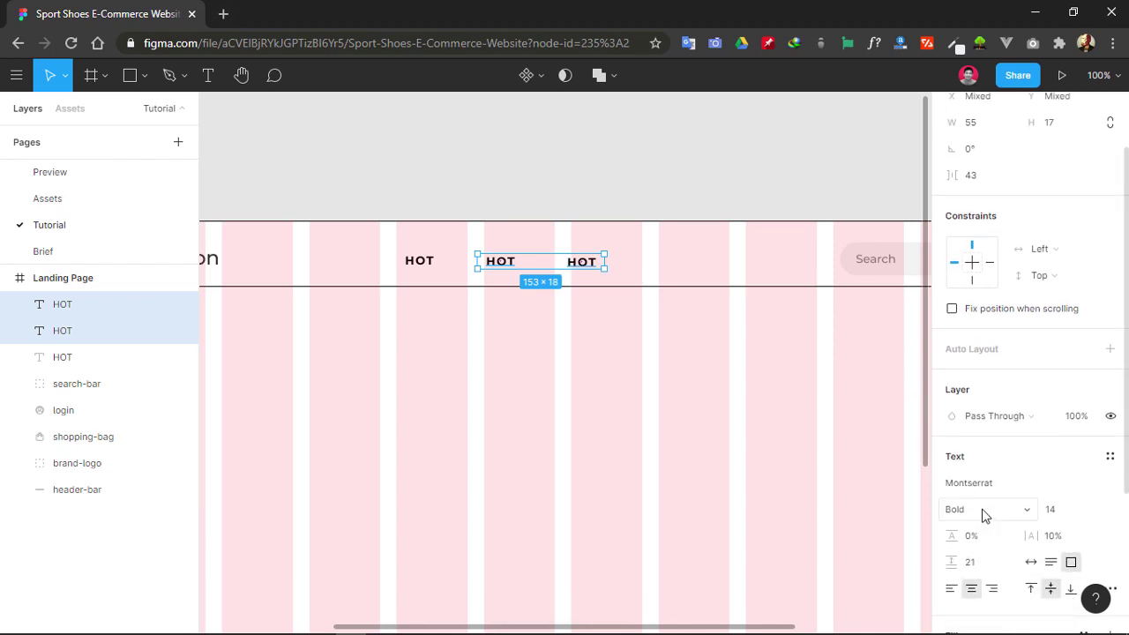
{"action": "left_click", "coordinate": [1030, 514]}
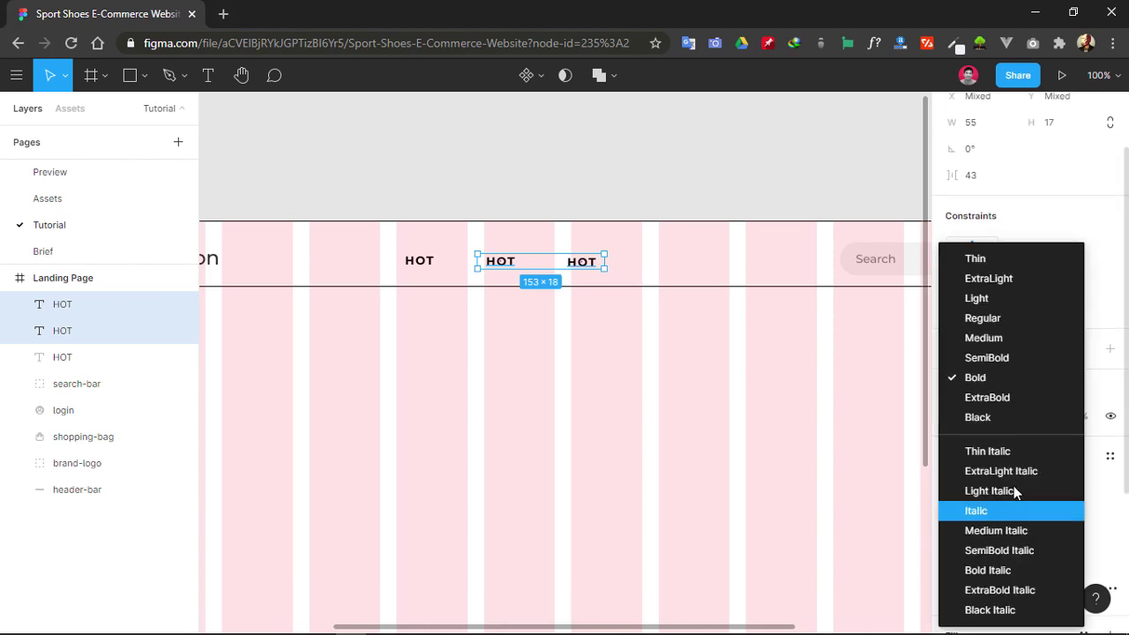
{"action": "left_click", "coordinate": [1004, 339]}
- Relabel the copies MEN and WOMEN and widen the WOMEN box to 77 px
{"action": "left_click", "coordinate": [660, 182]}
{"action": "left_click", "coordinate": [513, 262]}
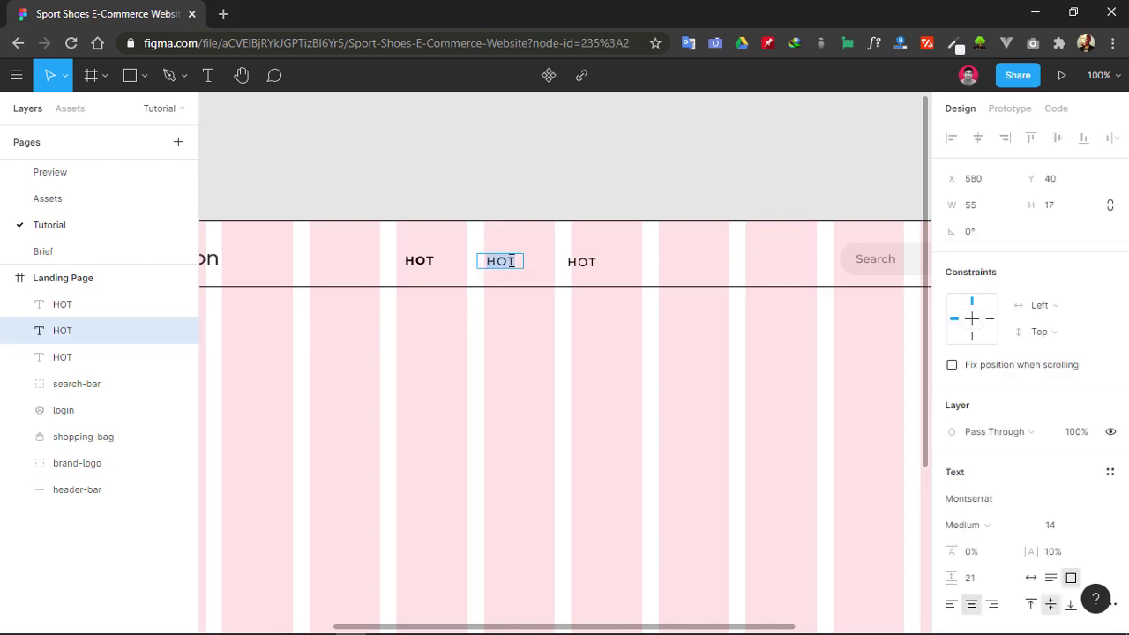
{"action": "type", "text": "MEN"}
{"action": "left_click", "coordinate": [587, 262]}
{"action": "double_click", "coordinate": [589, 263]}
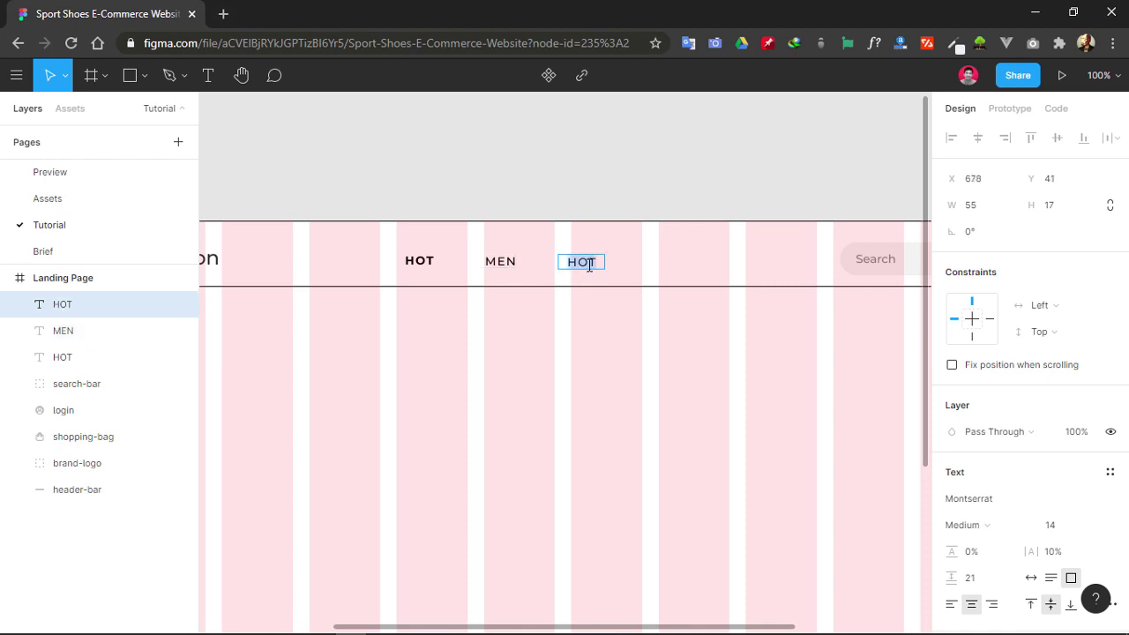
{"action": "type", "text": "WOMEN"}
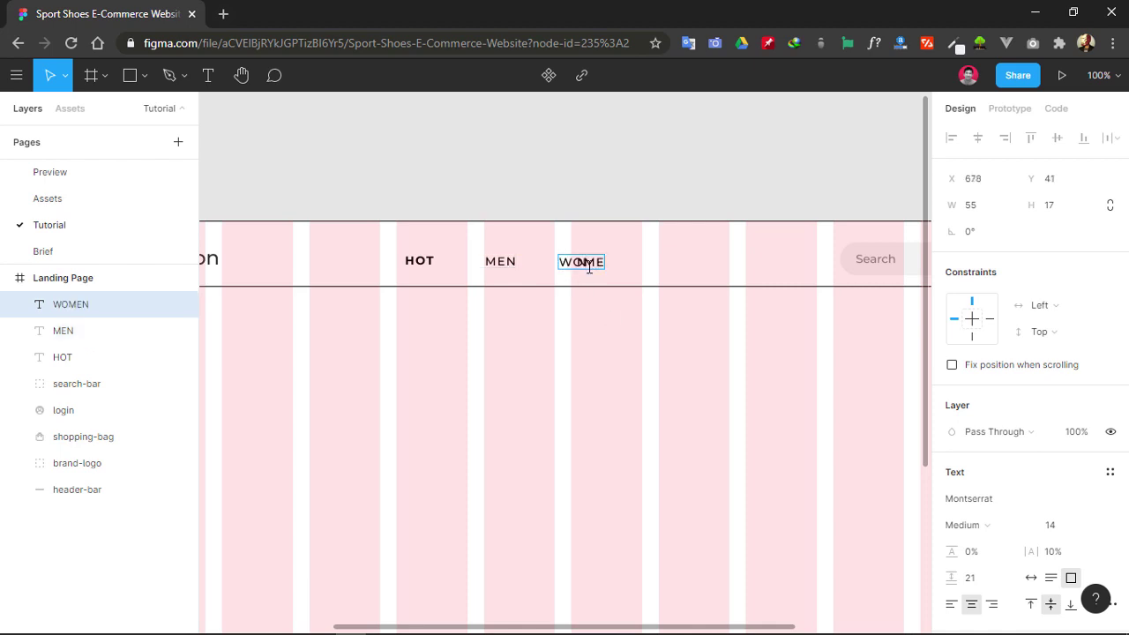
{"action": "key", "text": "Escape"}
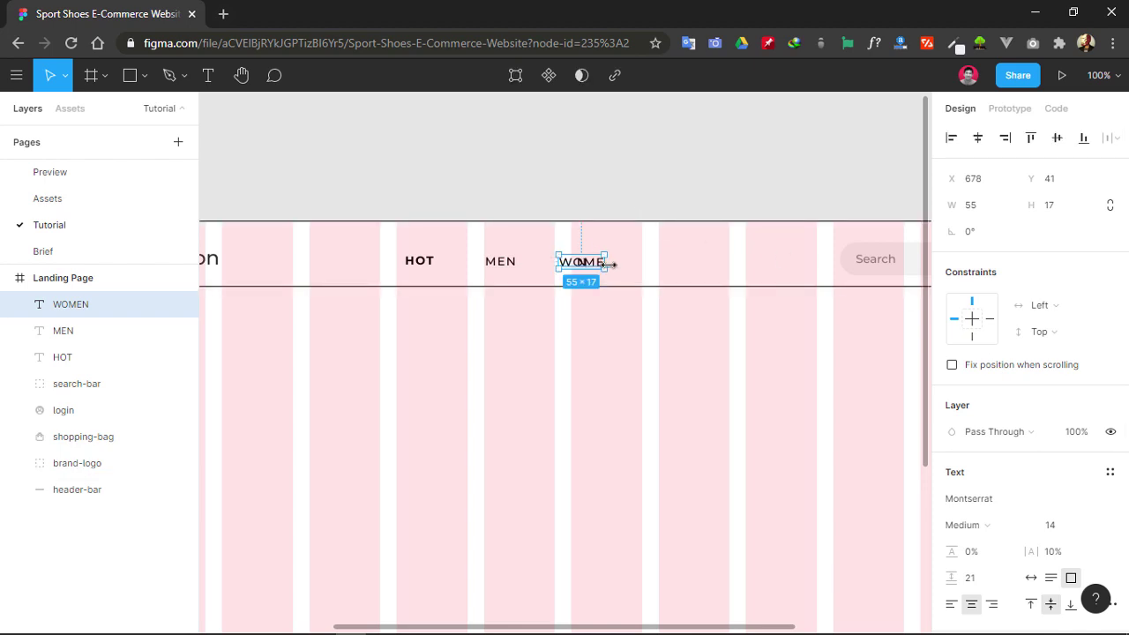
{"action": "left_click_drag", "start_coordinate": [609, 264], "coordinate": [624, 263]}
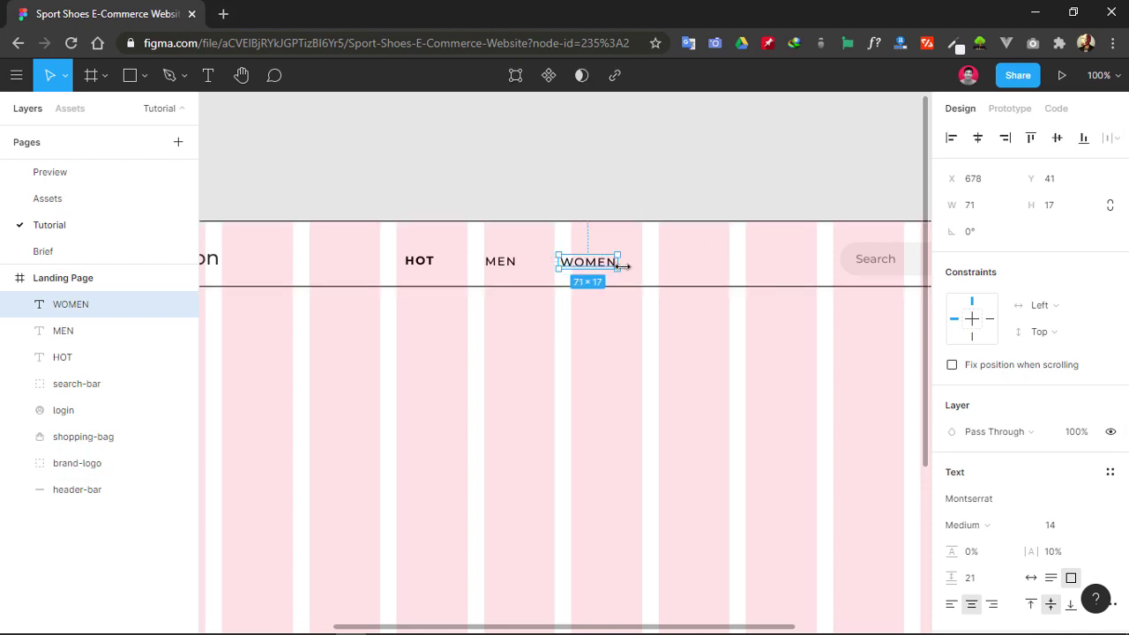
{"action": "left_click", "coordinate": [417, 266]}
- Align HOT, MEN and WOMEN on vertical centres with 72 px spacing
{"action": "left_click", "coordinate": [489, 261], "text": "shift"}
{"action": "left_click", "coordinate": [577, 262], "text": "shift"}
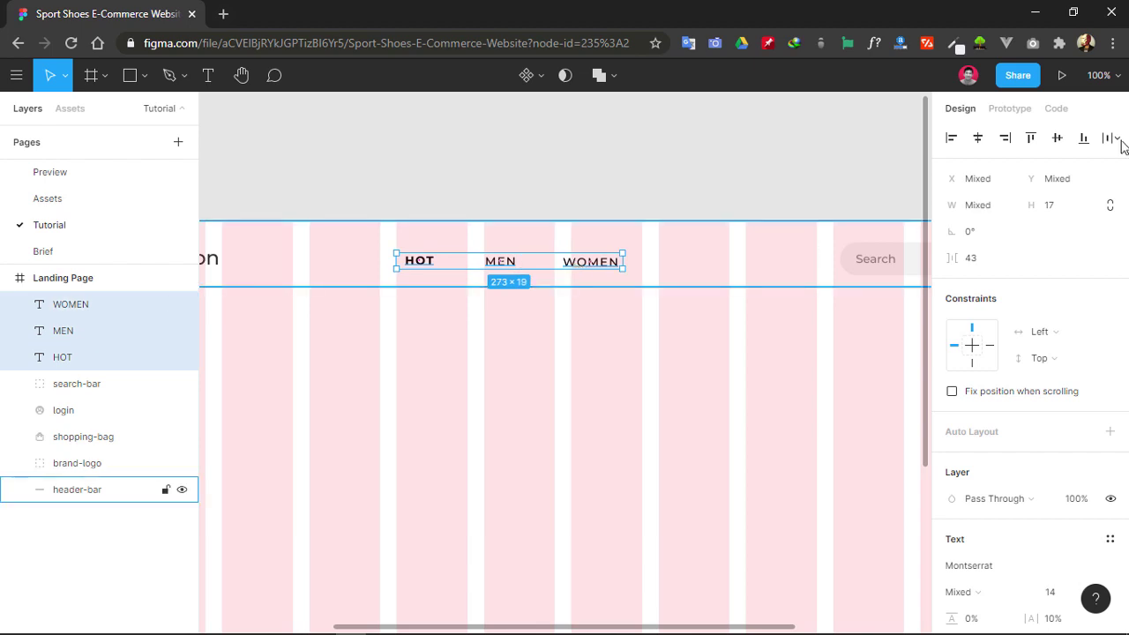
{"action": "left_click", "coordinate": [1060, 144]}
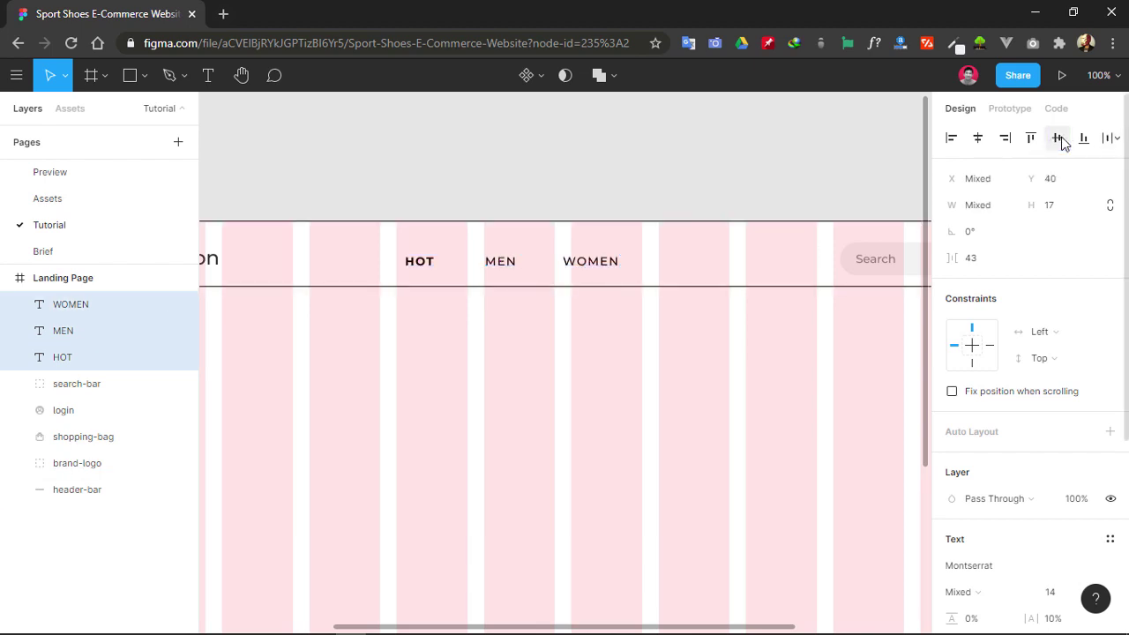
{"action": "mouse_move", "coordinate": [951, 259]}
{"action": "left_mouse_down"}
{"action": "mouse_move", "coordinate": [974, 259]}
{"action": "mouse_move", "coordinate": [942, 257]}
{"action": "left_mouse_up"}
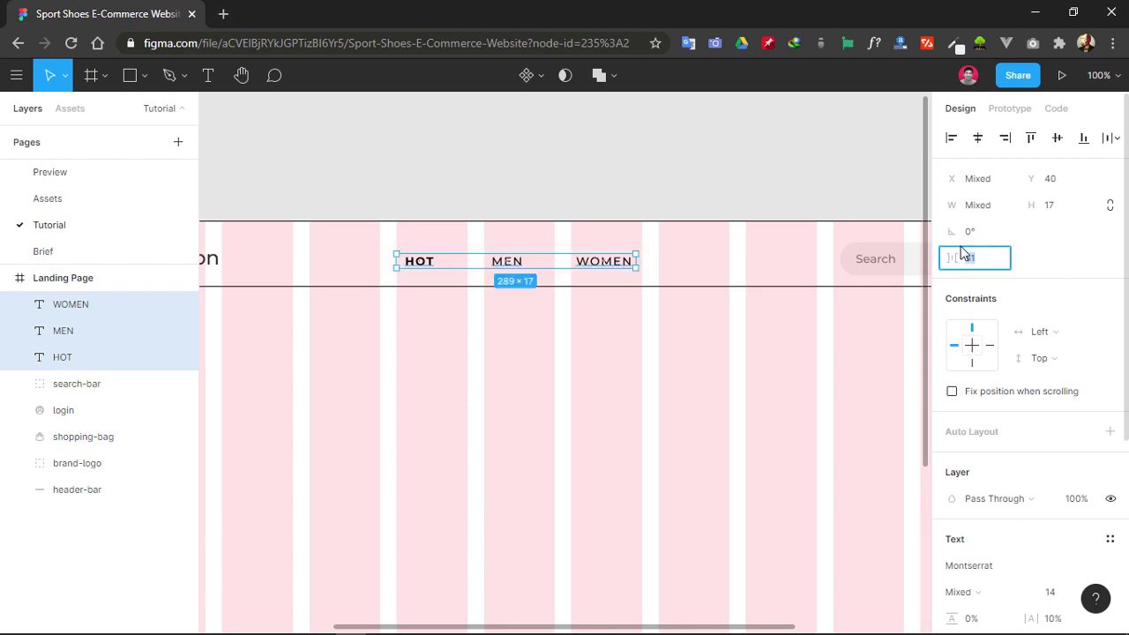
{"action": "type", "text": "72"}
{"action": "key", "text": "Return"}
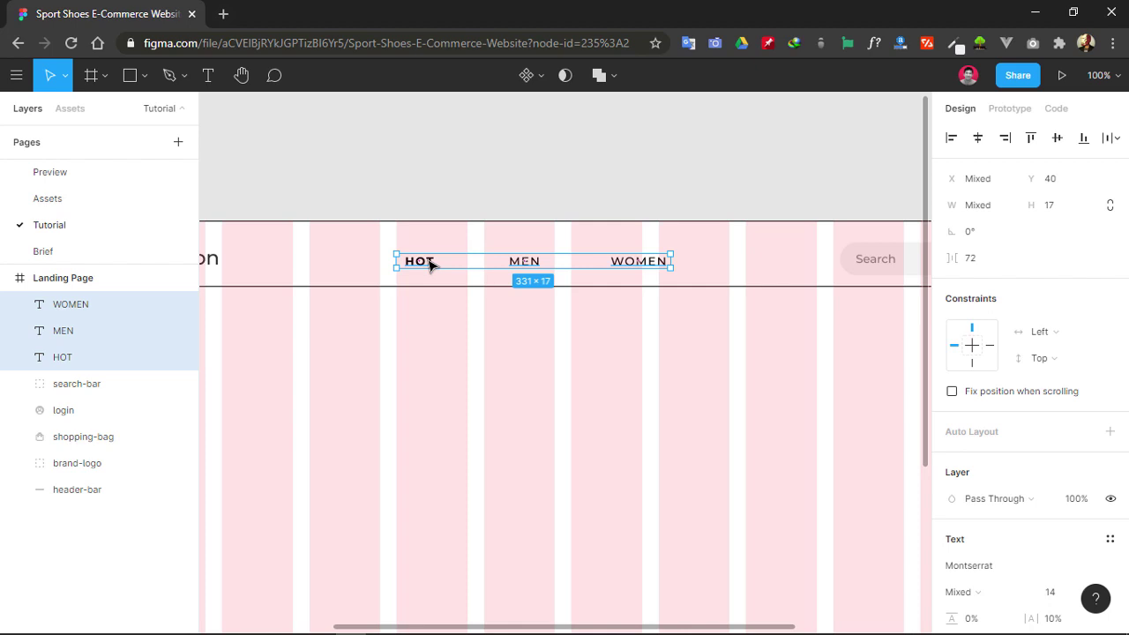
- Group the three labels and name the group navigation
{"action": "key", "text": "ctrl+g"}
{"action": "double_click", "coordinate": [74, 305]}
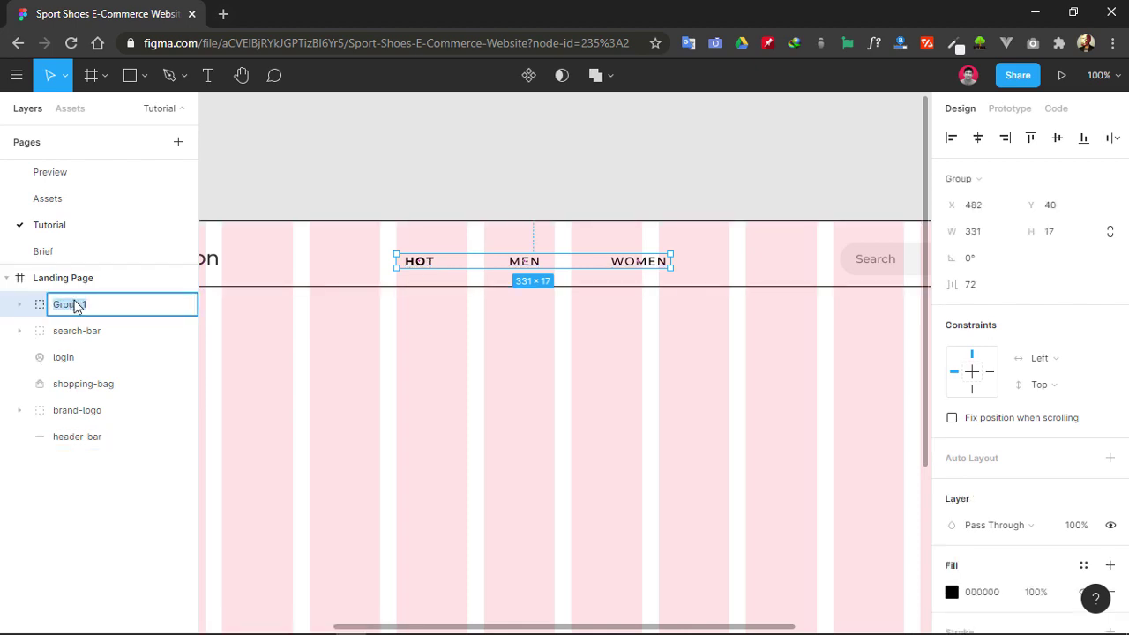
{"action": "type", "text": "navigation"}
{"action": "left_click", "coordinate": [420, 159]}
- Nudge the navigation group up 4 px and centre it horizontally in the header
{"action": "left_click", "coordinate": [523, 264]}
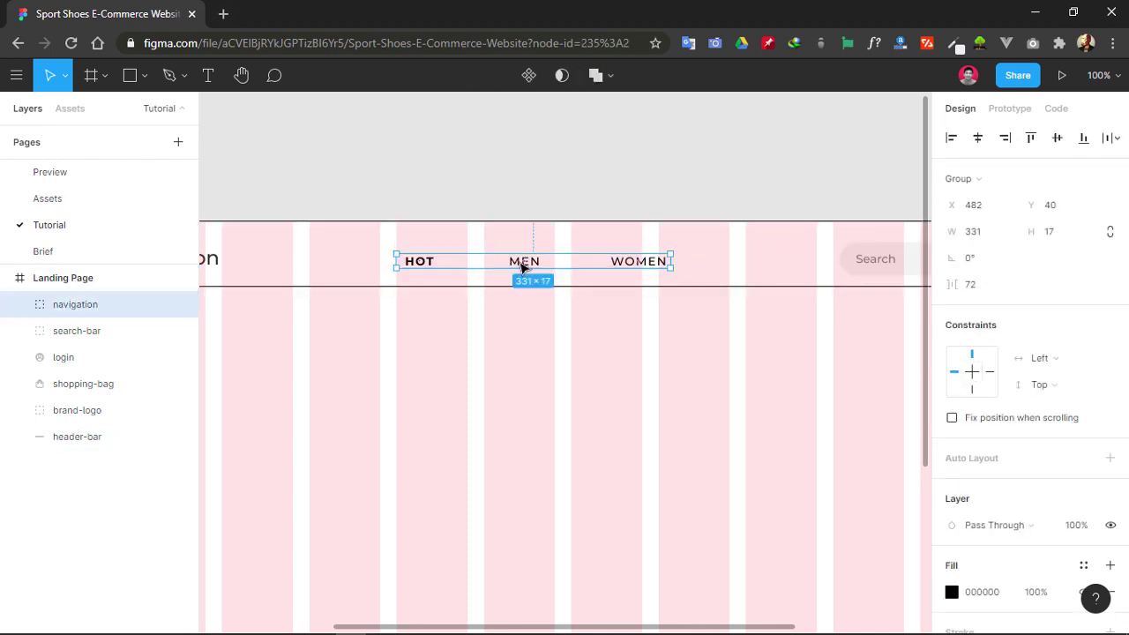
{"action": "key", "text": "alt"}
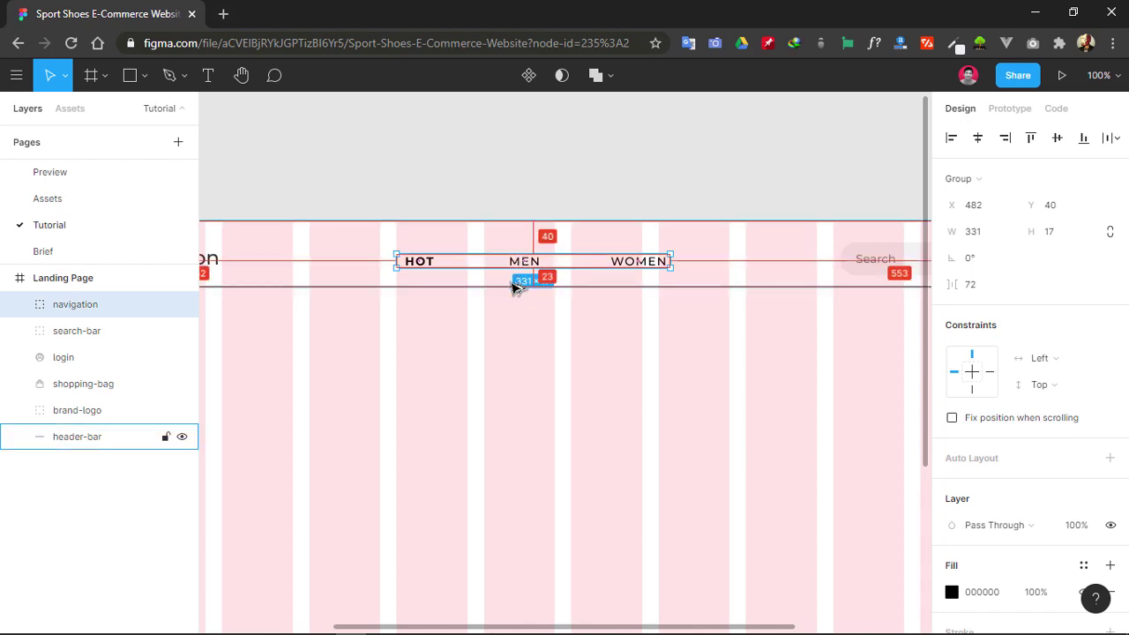
{"action": "key", "text": "Up"}
{"action": "key", "text": "Up"}
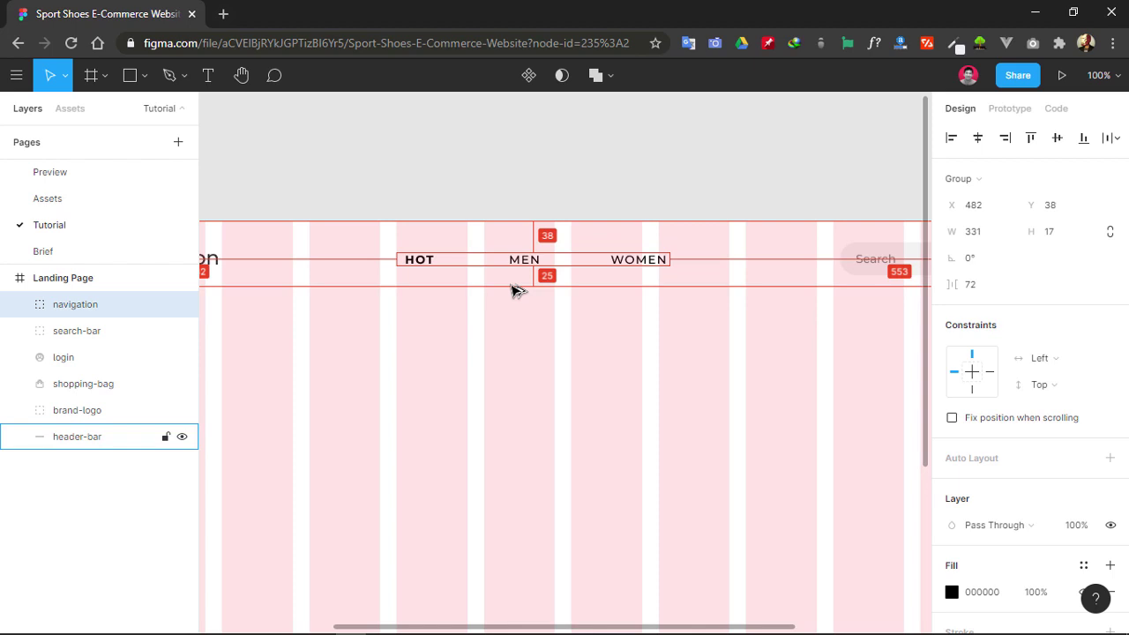
{"action": "key", "text": "Up"}
{"action": "key", "text": "Up"}
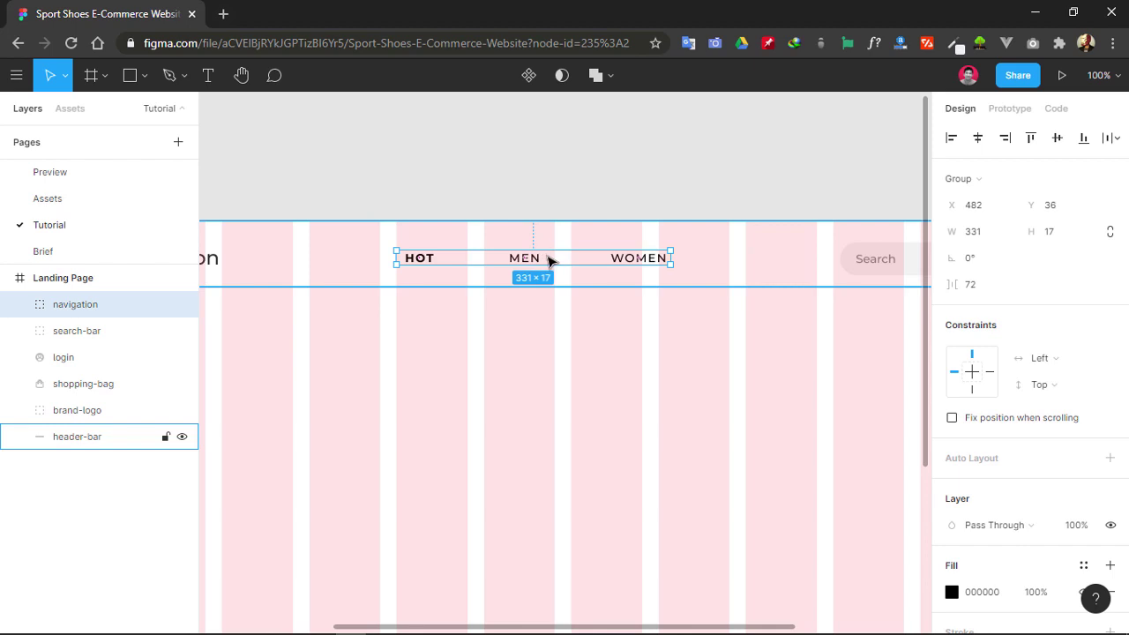
{"action": "left_click", "coordinate": [977, 141]}
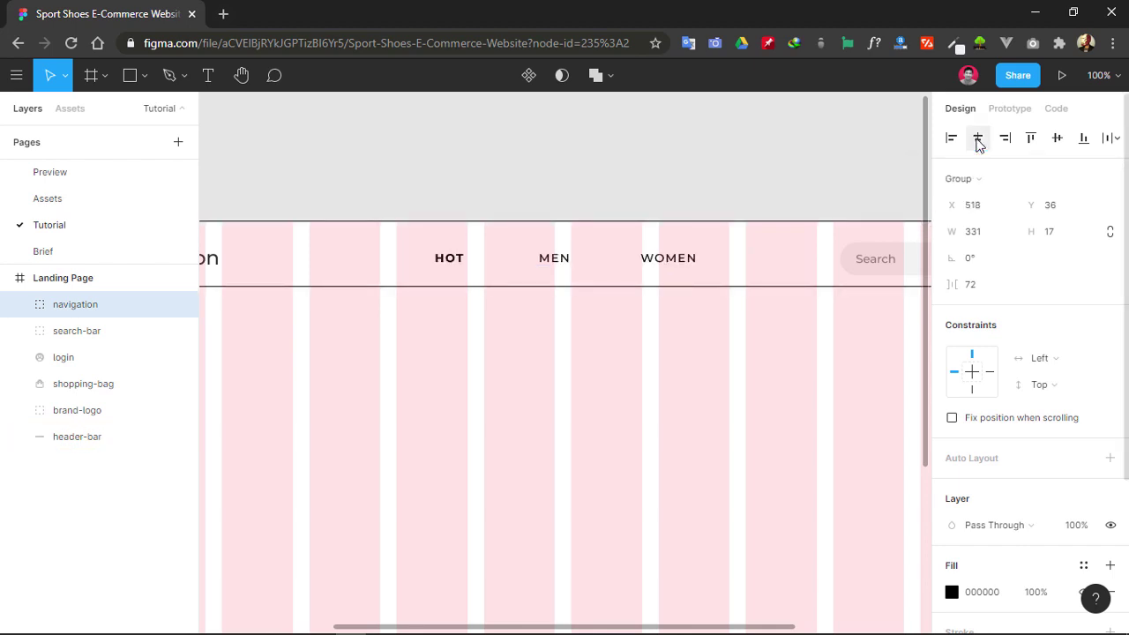
{"action": "left_click", "coordinate": [666, 215]}
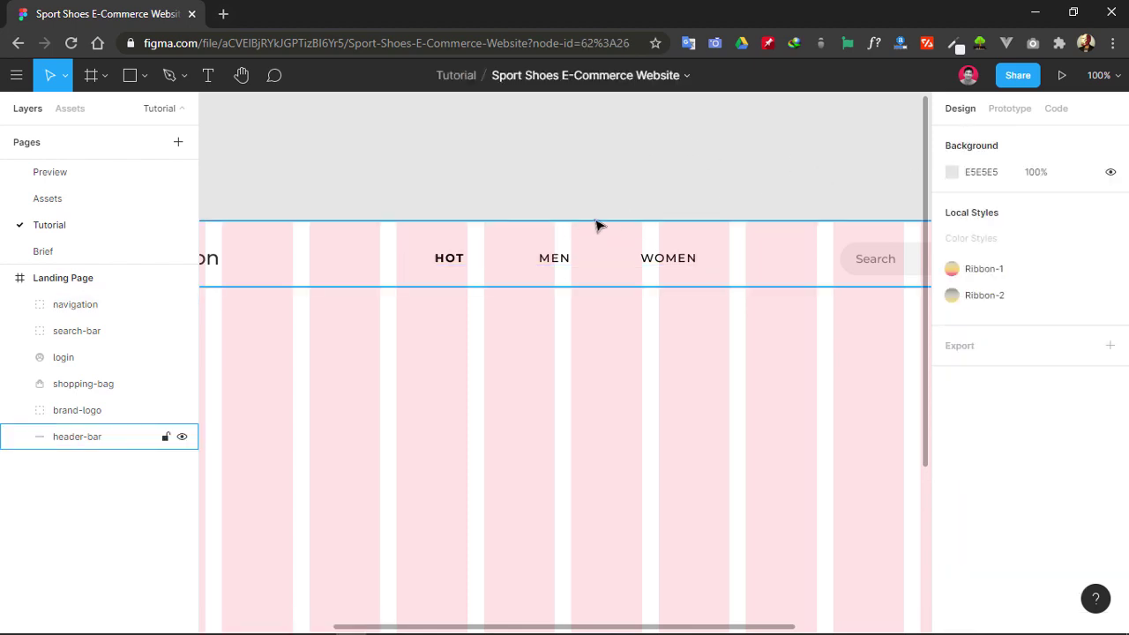
- Remove the stroke from the header bar
{"action": "left_click", "coordinate": [603, 222]}
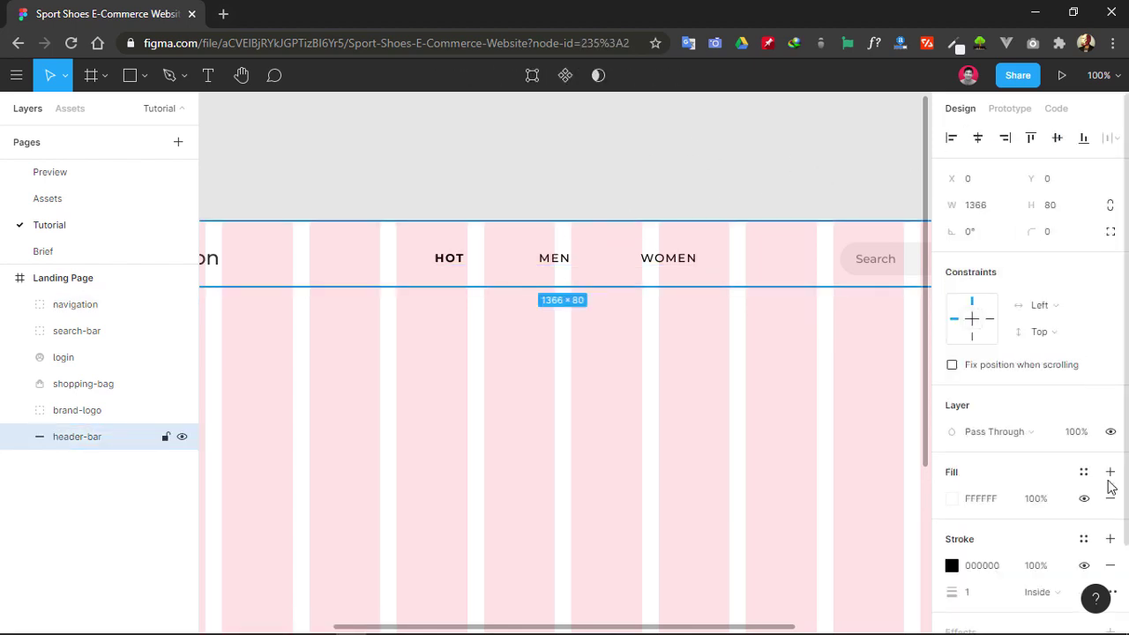
{"action": "left_click", "coordinate": [1111, 565]}
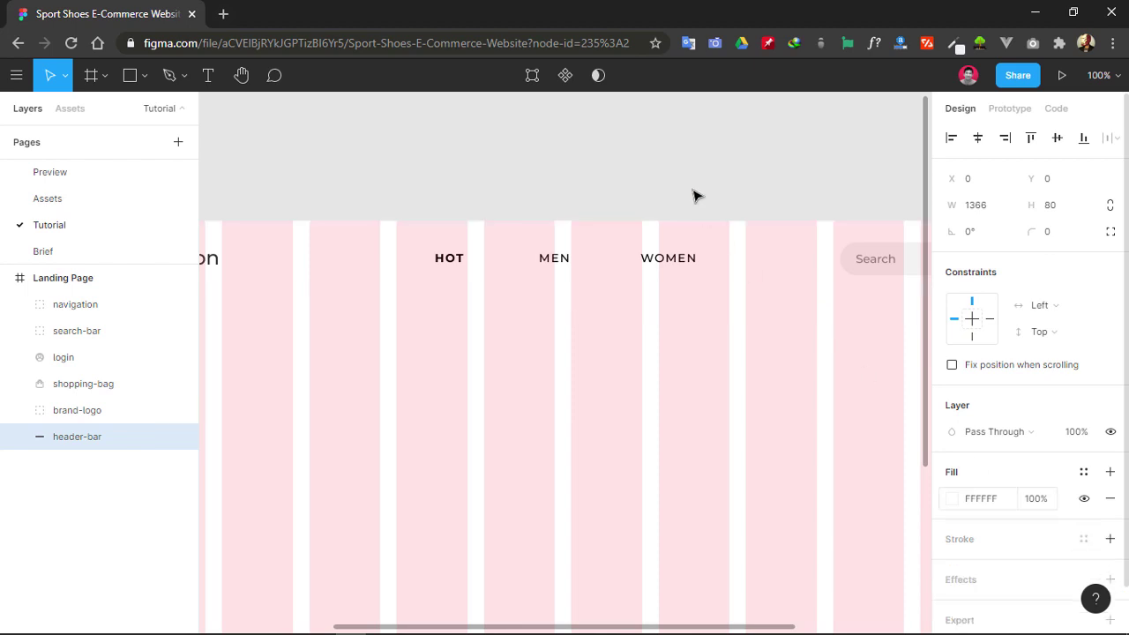
{"action": "left_click", "coordinate": [766, 171]}
- Zoom to fit and hide the Landing Page frame's 12-column layout grid
{"action": "left_click", "coordinate": [1098, 75]}
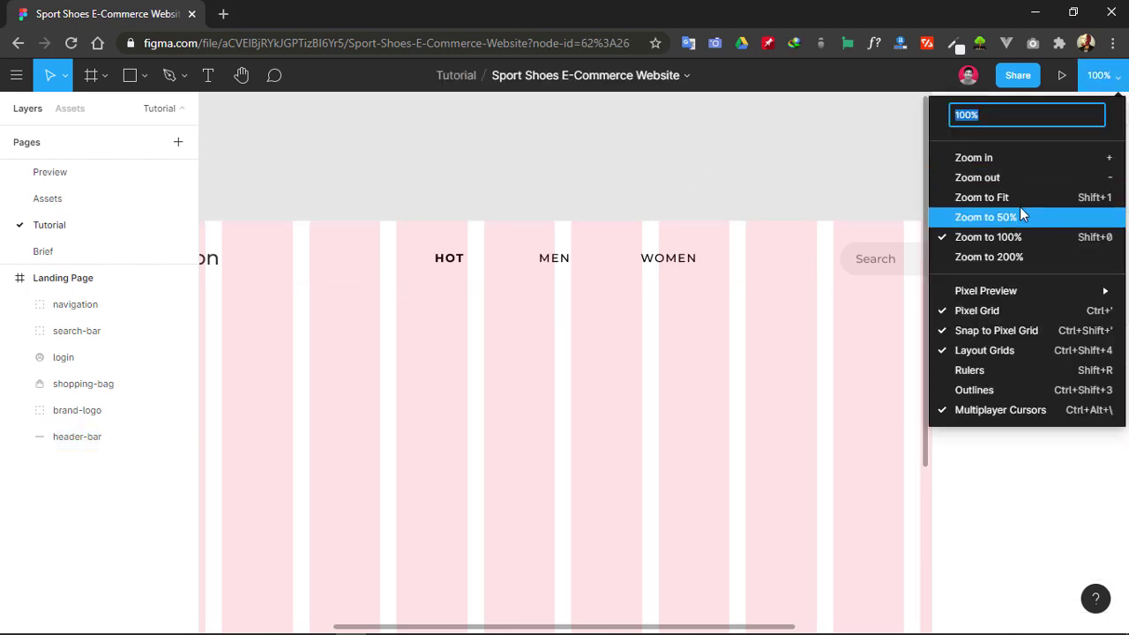
{"action": "left_click", "coordinate": [1021, 199]}
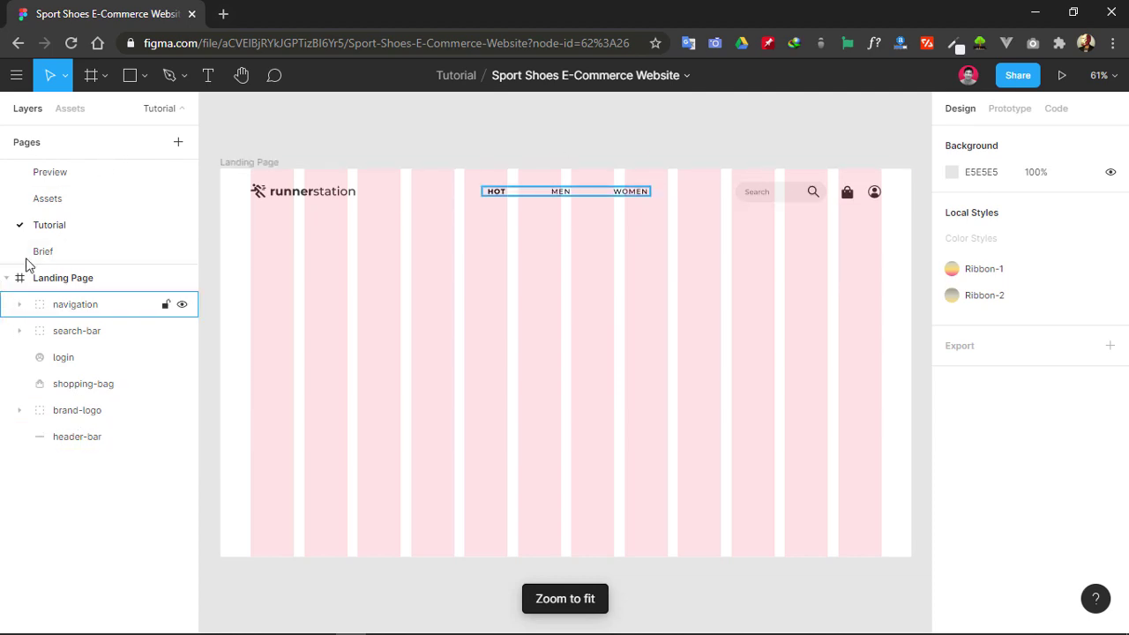
{"action": "left_click", "coordinate": [70, 280]}
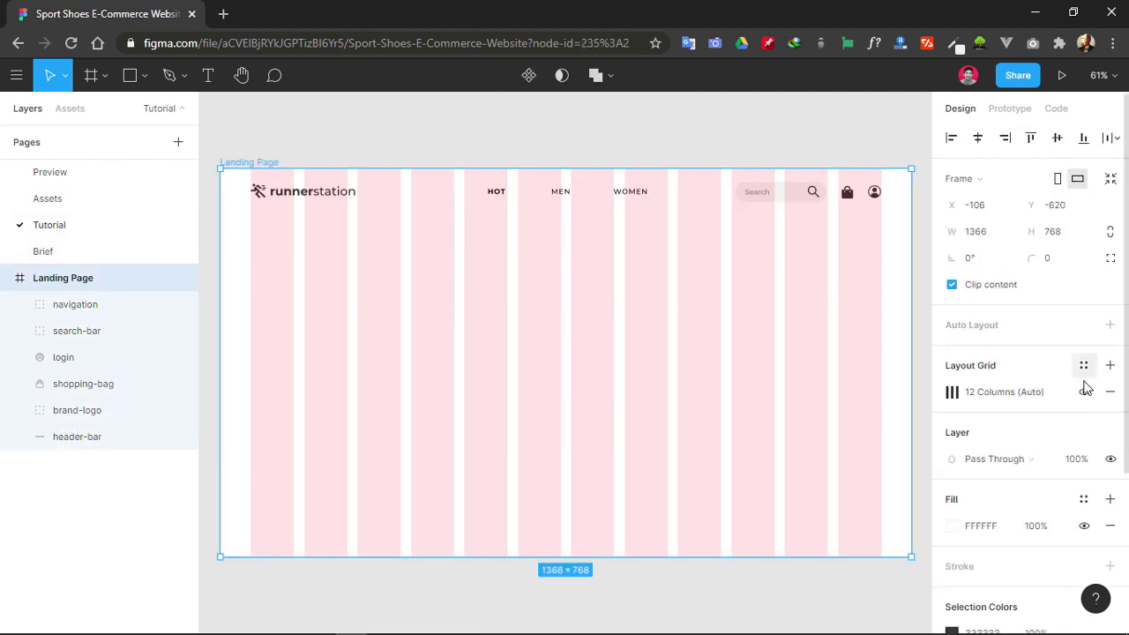
{"action": "left_click", "coordinate": [1083, 391]}
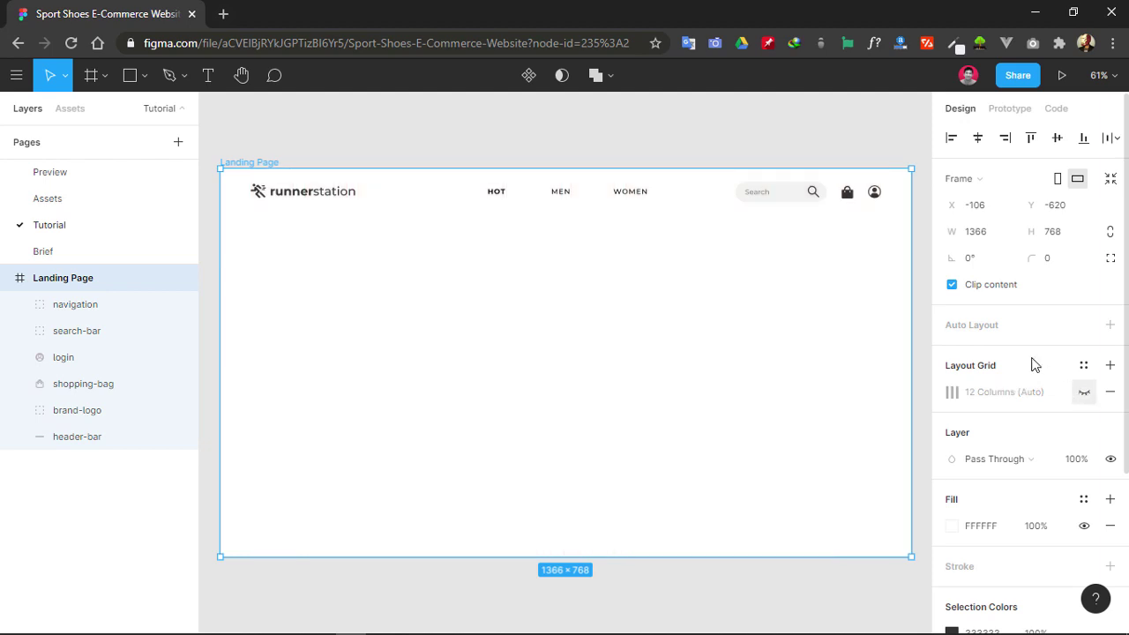
{"action": "left_click", "coordinate": [736, 142]}
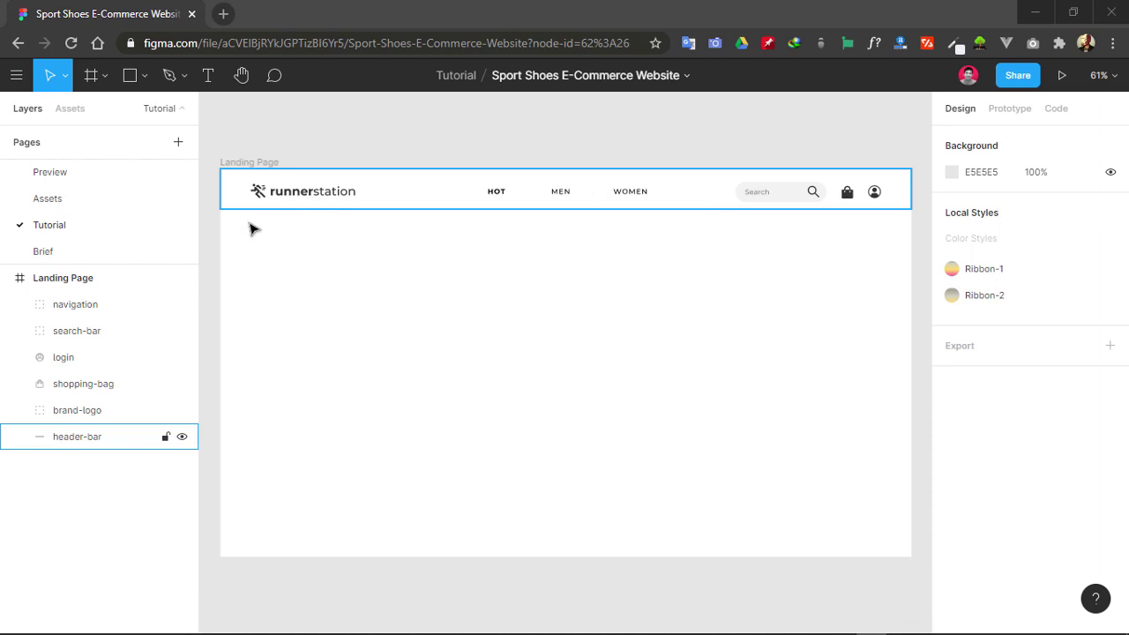
- Marquee-select the logo, navigation, search-bar and icons, group them, and name it header
{"action": "left_click_drag", "start_coordinate": [917, 225], "coordinate": [216, 188]}
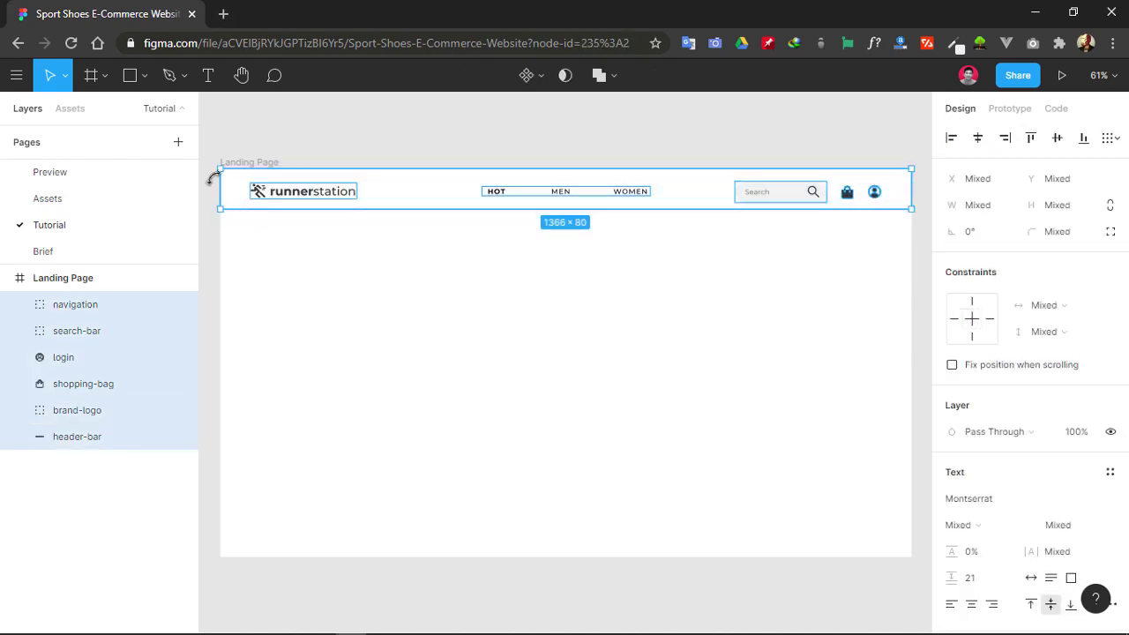
{"action": "key", "text": "ctrl+g"}
{"action": "double_click", "coordinate": [76, 305]}
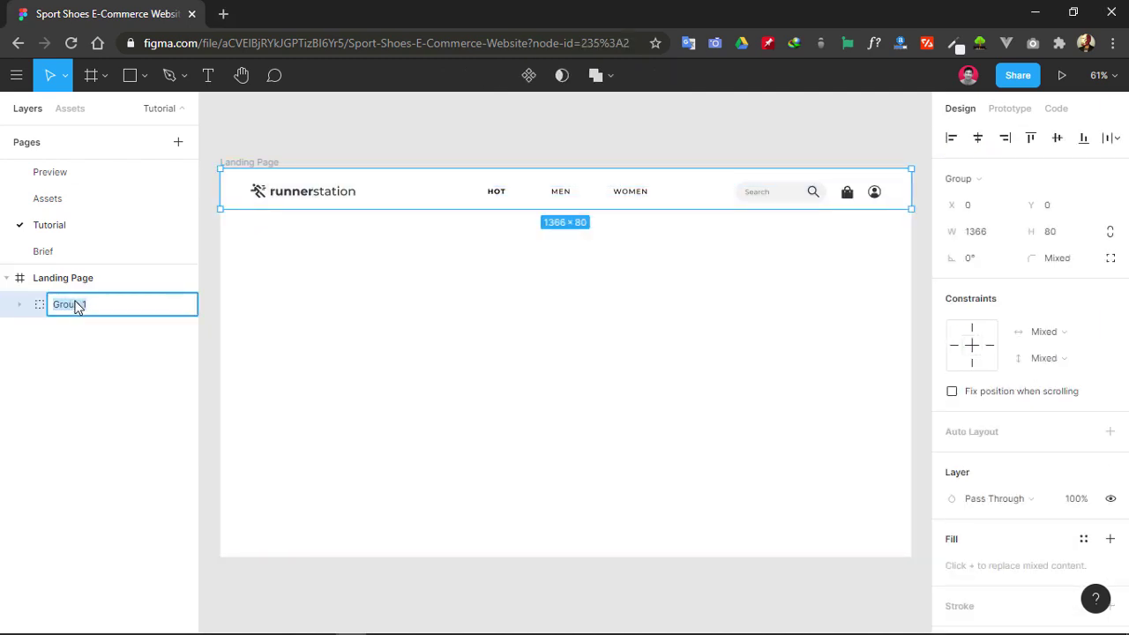
{"action": "type", "text": "header"}
{"action": "left_click", "coordinate": [209, 315]}
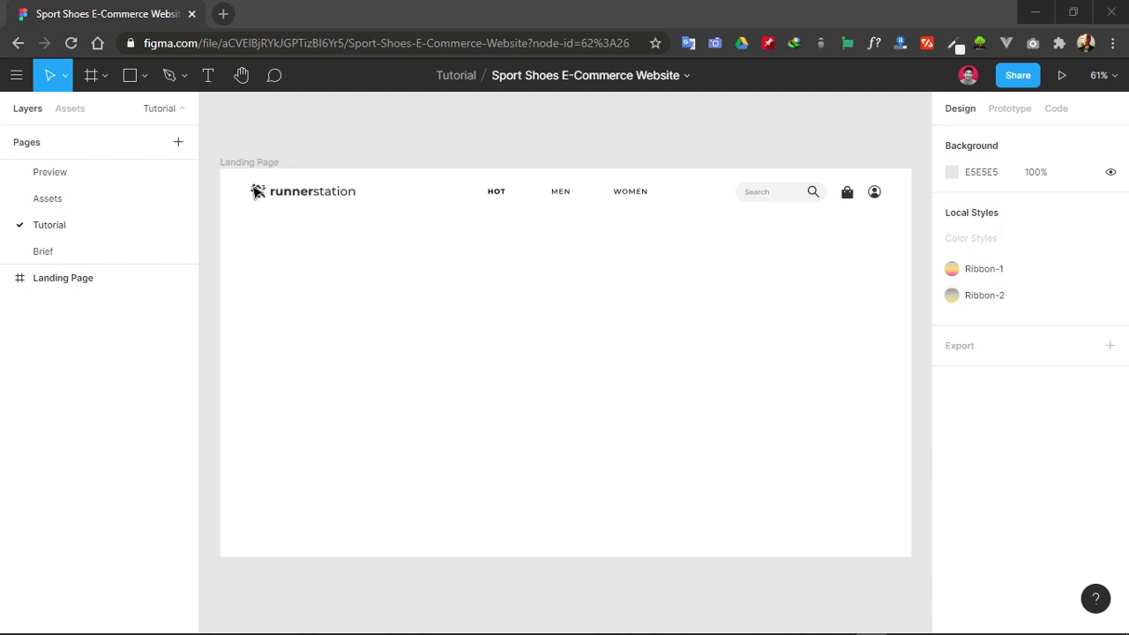
- Draw a rectangle filling the frame below the header with an F2F2F2 fill
{"action": "left_click", "coordinate": [131, 80]}
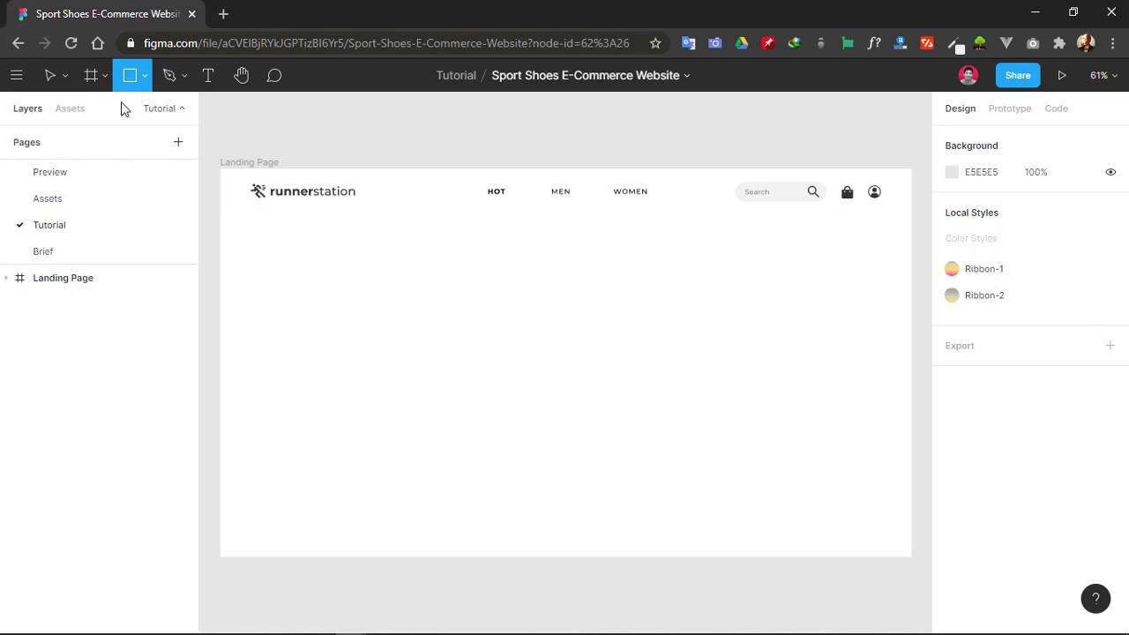
{"action": "left_click", "coordinate": [141, 83]}
{"action": "left_click", "coordinate": [129, 110]}
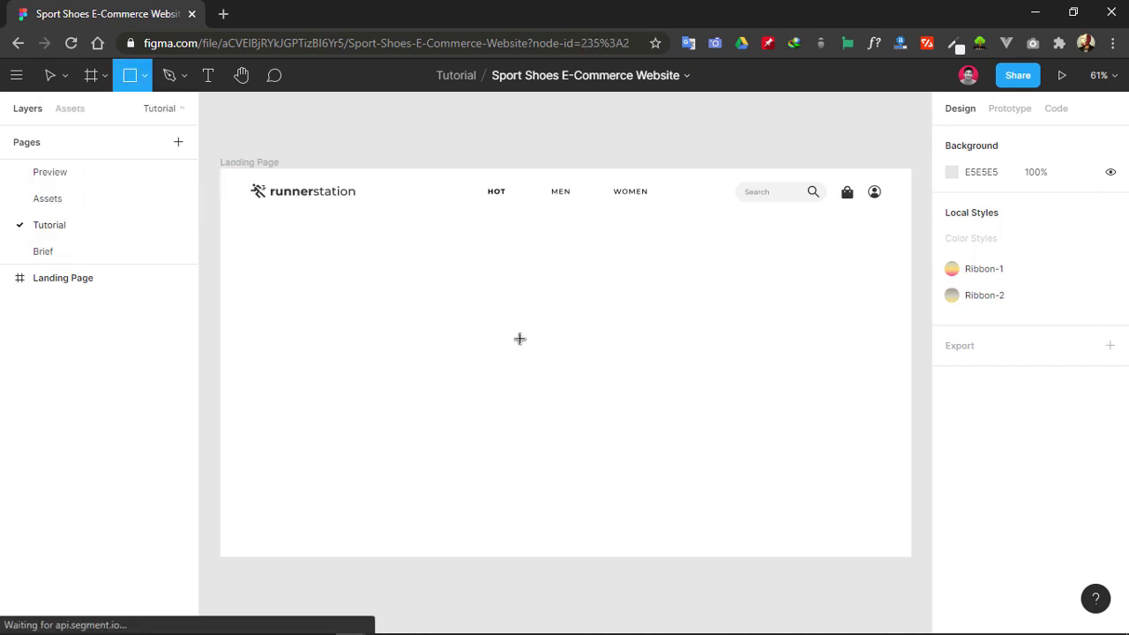
{"action": "mouse_move", "coordinate": [220, 218]}
{"action": "left_mouse_down"}
{"action": "mouse_move", "coordinate": [897, 526]}
{"action": "mouse_move", "coordinate": [912, 557]}
{"action": "left_mouse_up"}
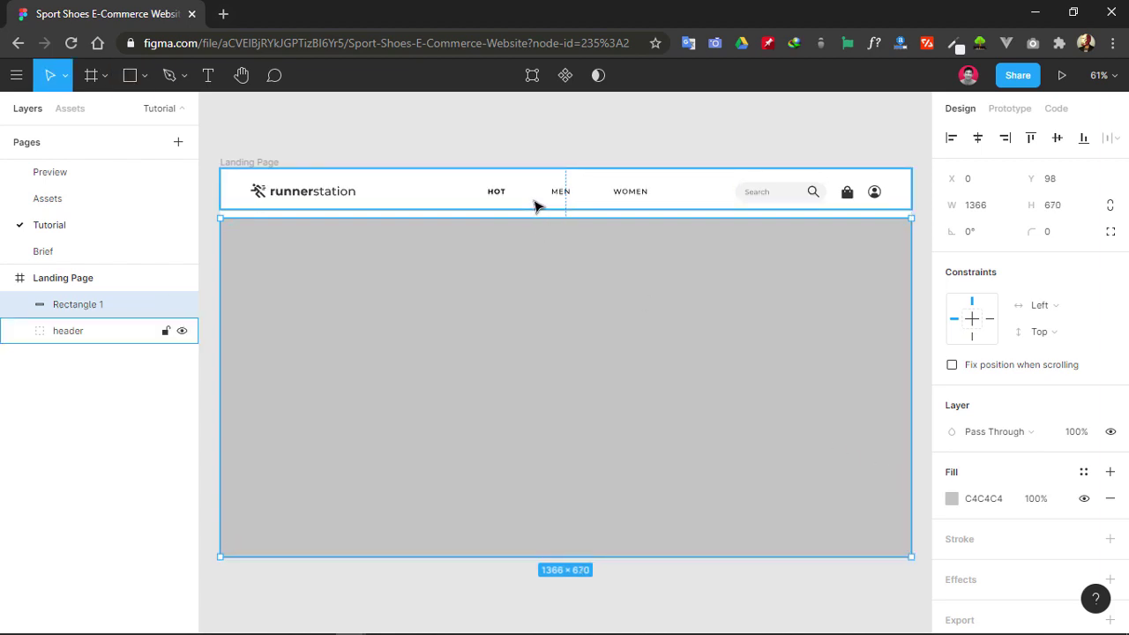
{"action": "left_click_drag", "start_coordinate": [538, 215], "coordinate": [542, 209]}
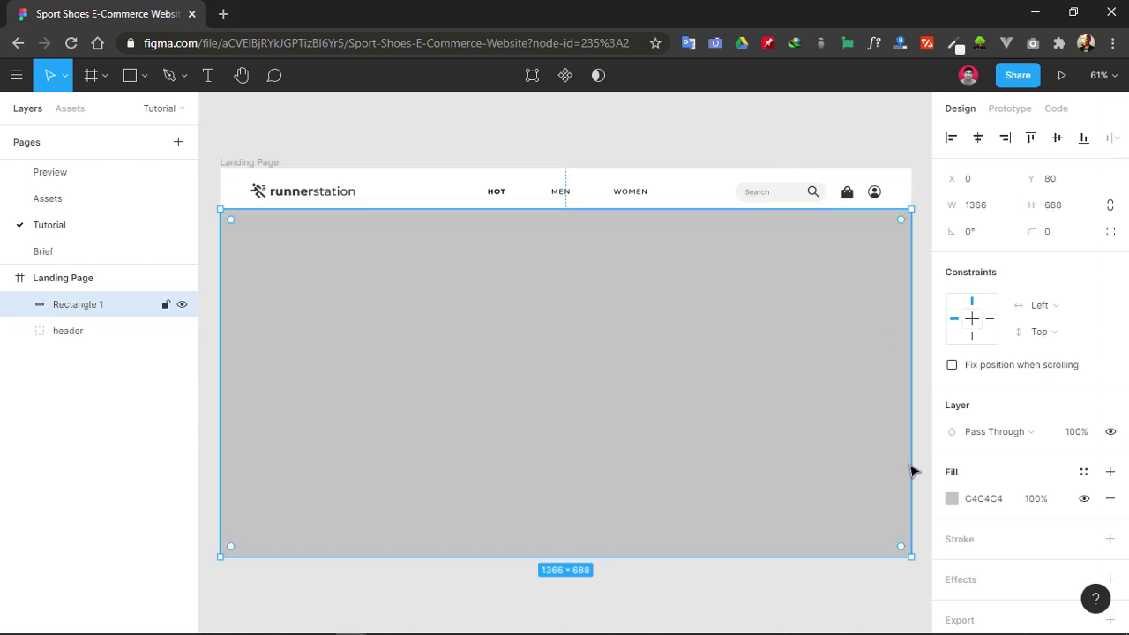
{"action": "left_click", "coordinate": [951, 498]}
{"action": "left_click_drag", "start_coordinate": [751, 257], "coordinate": [729, 239]}
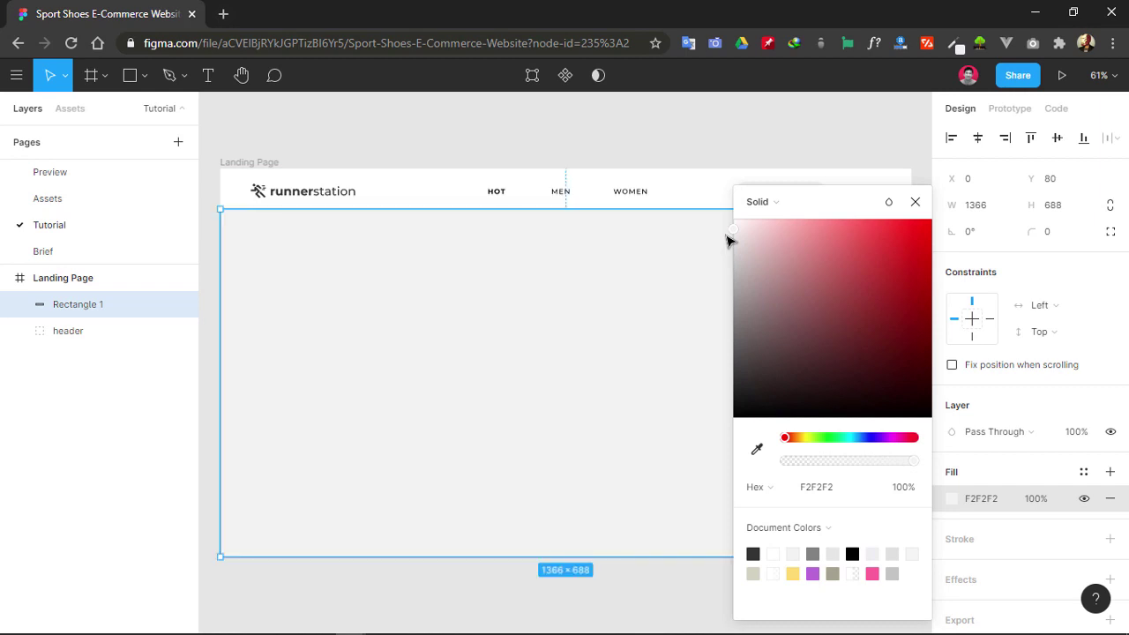
{"action": "left_click", "coordinate": [915, 202]}
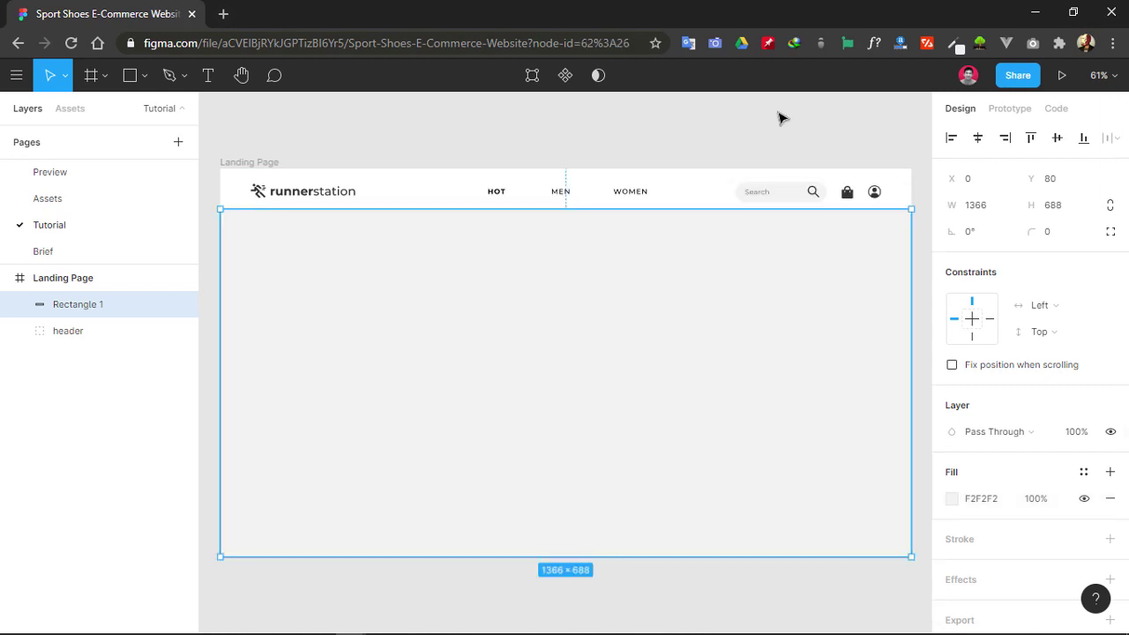
- Rename the rectangle background and move it below the header group in Layers
{"action": "double_click", "coordinate": [76, 305]}
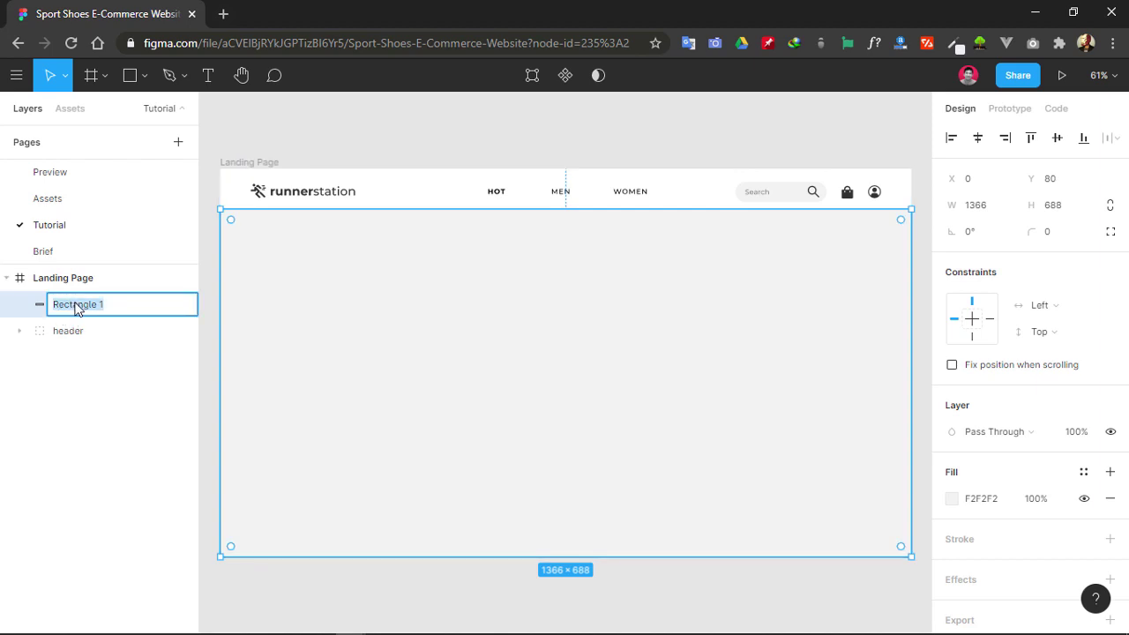
{"action": "type", "text": "backgro"}
{"action": "type", "text": "ound"}
{"action": "left_click", "coordinate": [76, 331]}
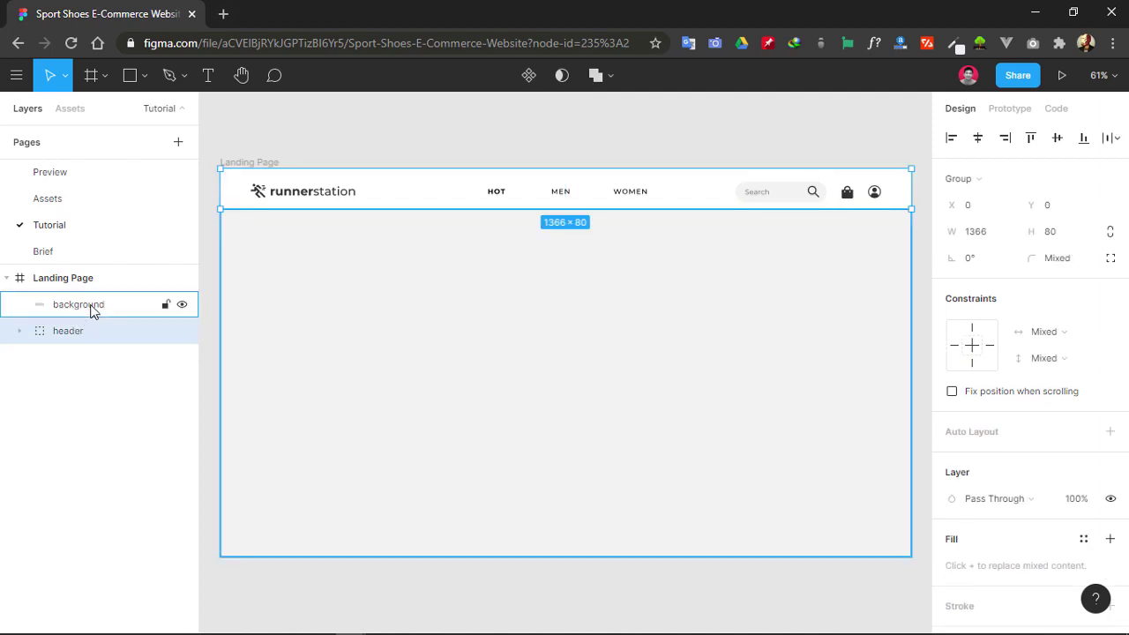
{"action": "left_click", "coordinate": [93, 311]}
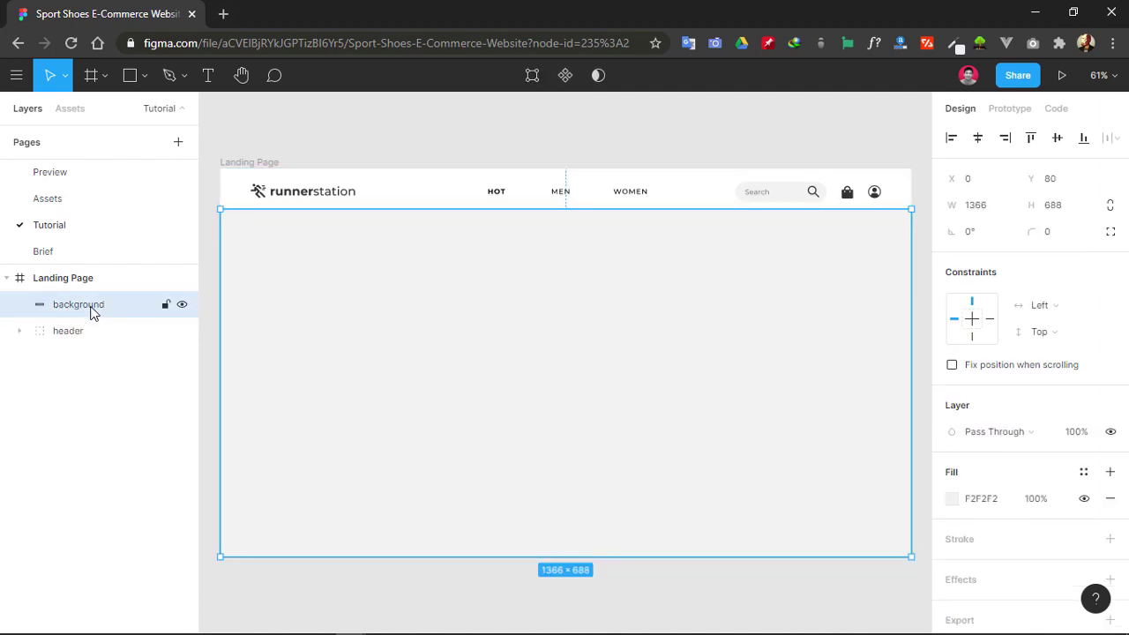
{"action": "left_click_drag", "start_coordinate": [93, 305], "coordinate": [90, 338]}
- Turn on the Landing Page's 12-column layout grid and go to the Assets page
{"action": "left_click", "coordinate": [105, 286]}
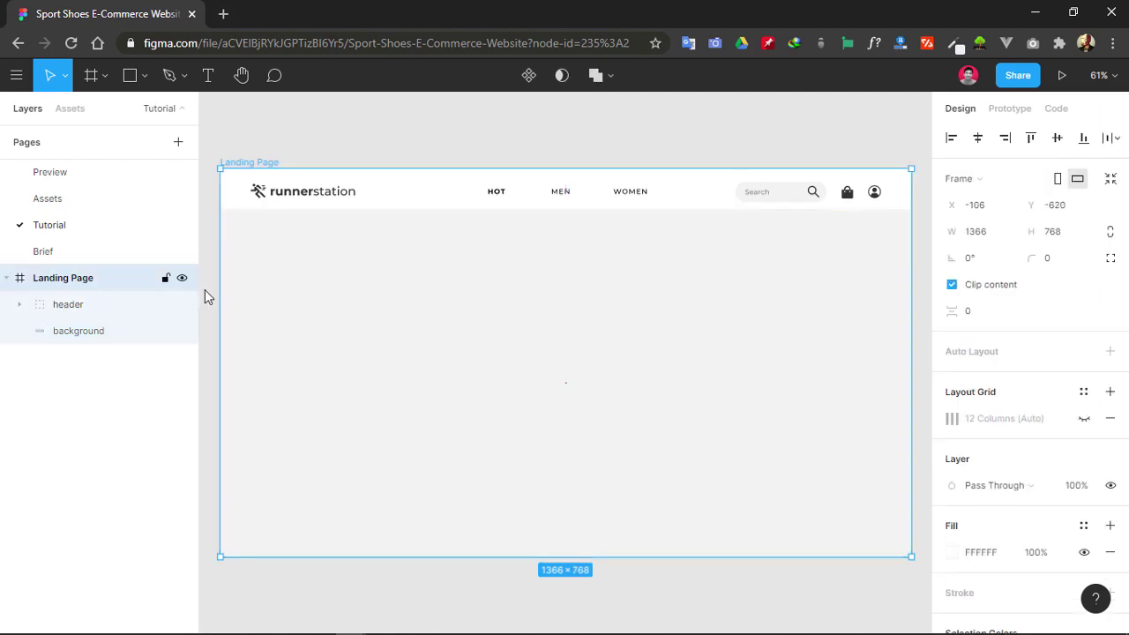
{"action": "left_click", "coordinate": [1083, 418]}
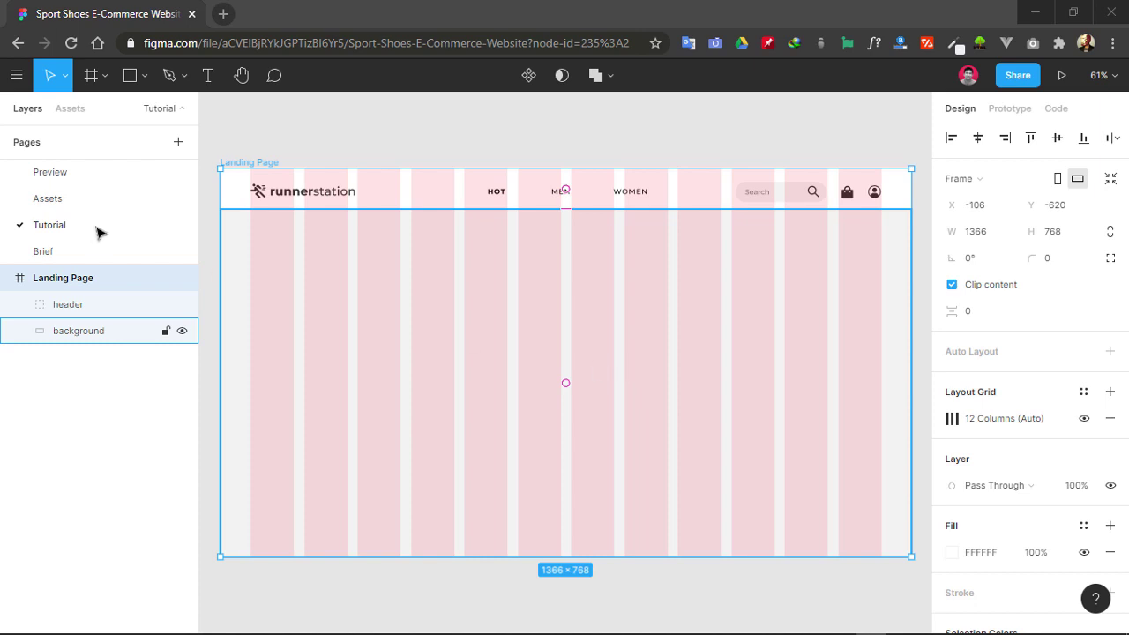
{"action": "left_click", "coordinate": [68, 199]}
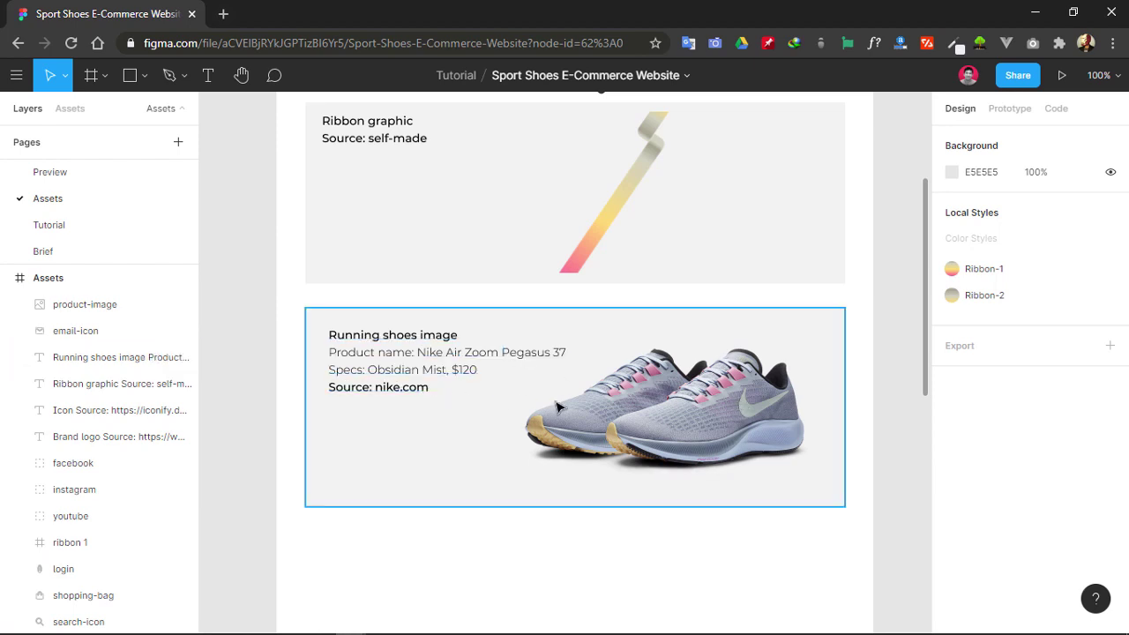
- Paste the shoe product-image onto the Landing Page, set height 248, and place it at X 714, Y 300
{"action": "left_click", "coordinate": [685, 413]}
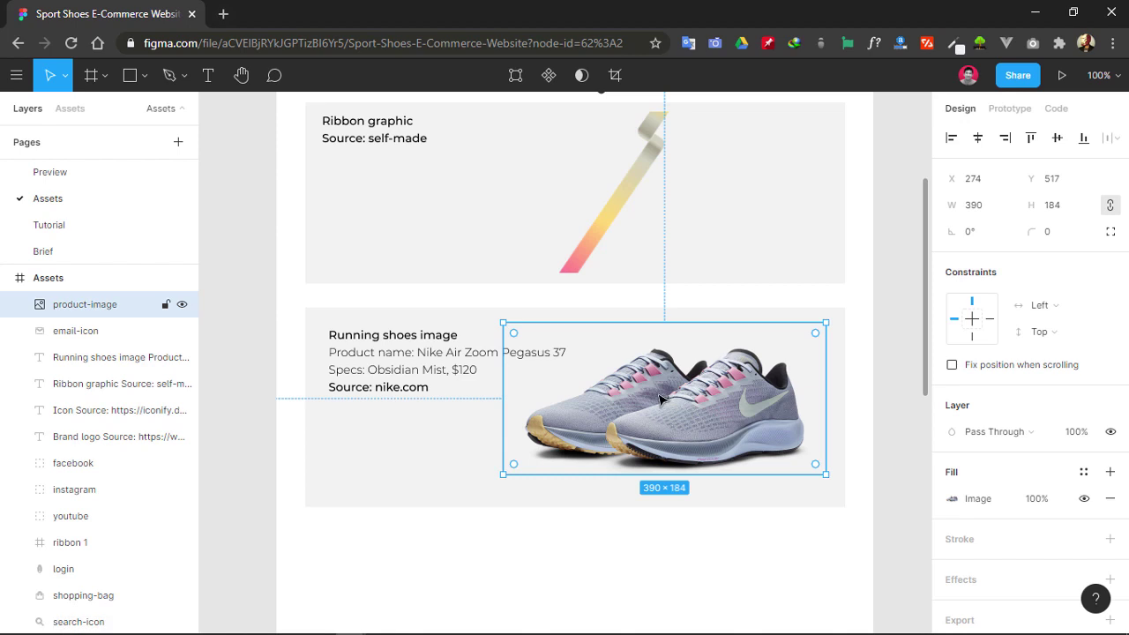
{"action": "left_click", "coordinate": [63, 225]}
{"action": "key", "text": "ctrl+v"}
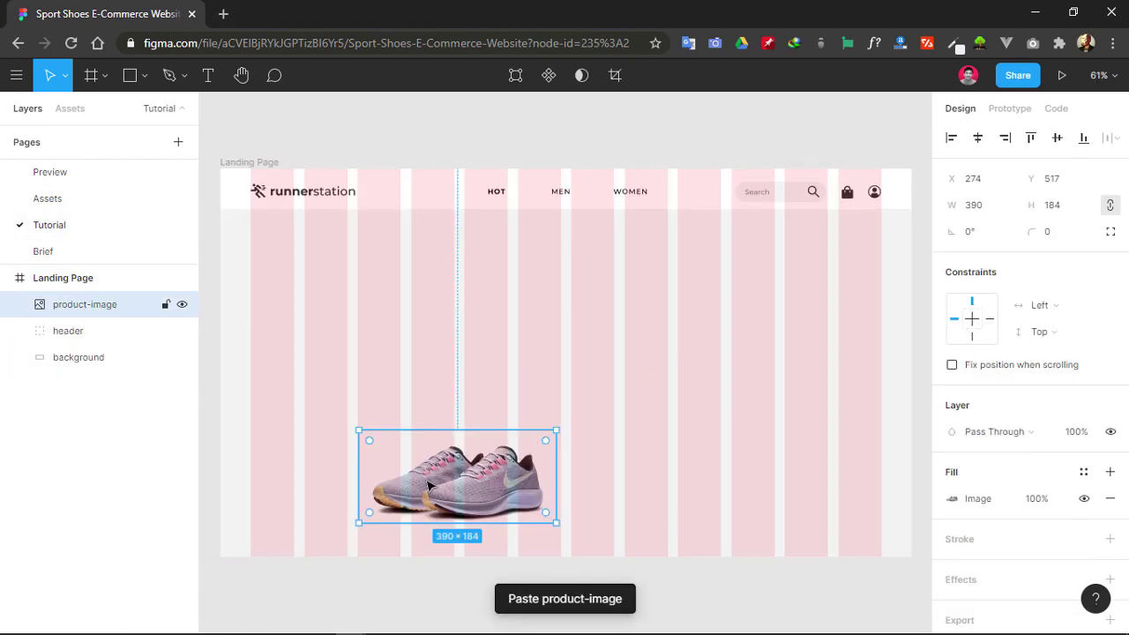
{"action": "left_click_drag", "start_coordinate": [545, 460], "coordinate": [848, 306]}
{"action": "left_click", "coordinate": [1053, 205]}
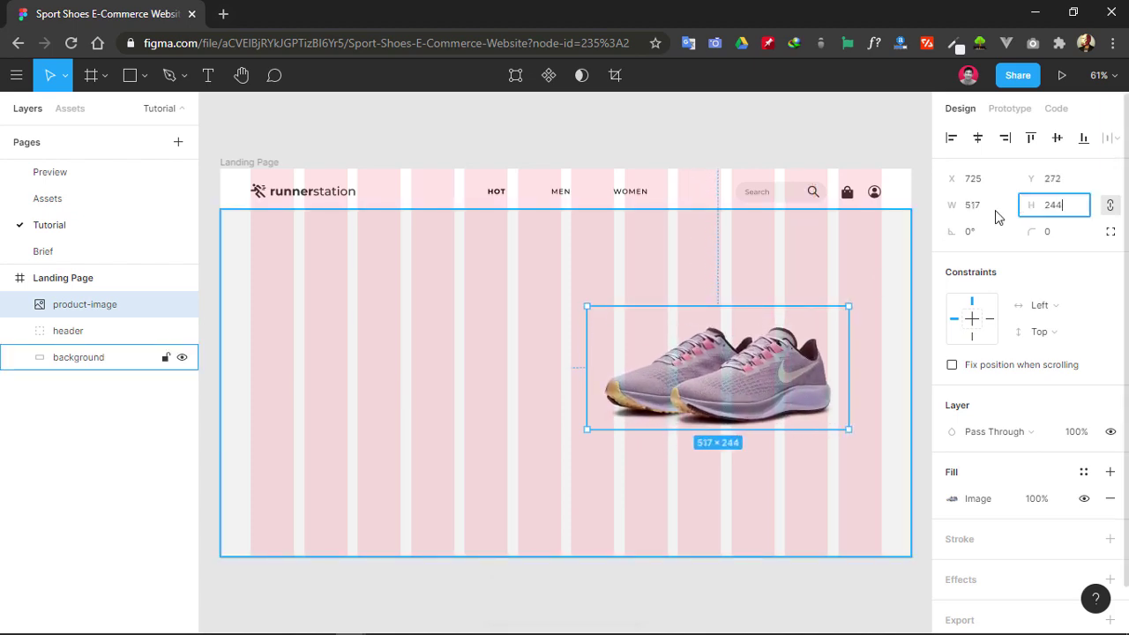
{"action": "type", "text": "248"}
{"action": "key", "text": "Return"}
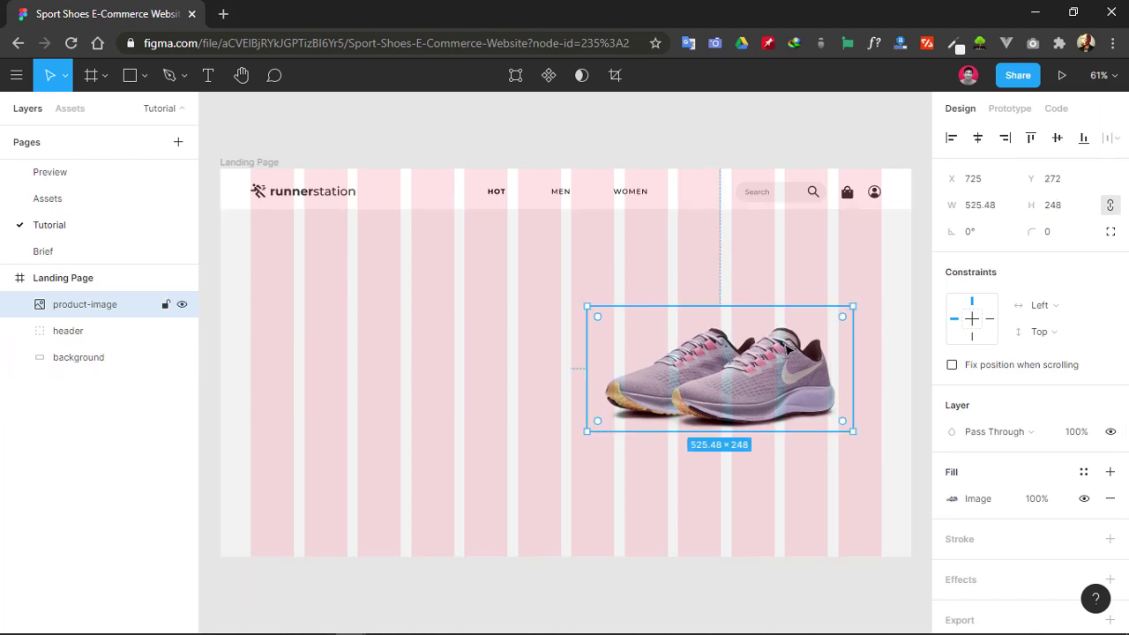
{"action": "mouse_move", "coordinate": [783, 371]}
{"action": "left_mouse_down"}
{"action": "mouse_move", "coordinate": [768, 371]}
{"action": "mouse_move", "coordinate": [780, 371]}
{"action": "left_mouse_up"}
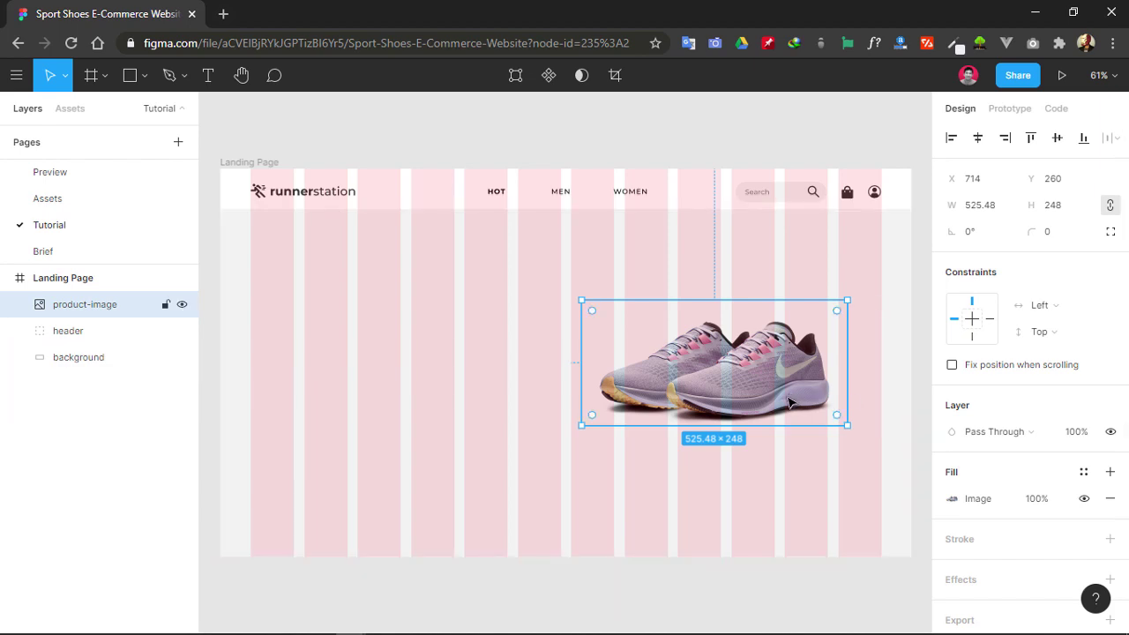
{"action": "mouse_move", "coordinate": [796, 399]}
{"action": "left_mouse_down"}
{"action": "mouse_move", "coordinate": [777, 366]}
{"action": "mouse_move", "coordinate": [790, 368]}
{"action": "mouse_move", "coordinate": [791, 386]}
{"action": "left_mouse_up"}
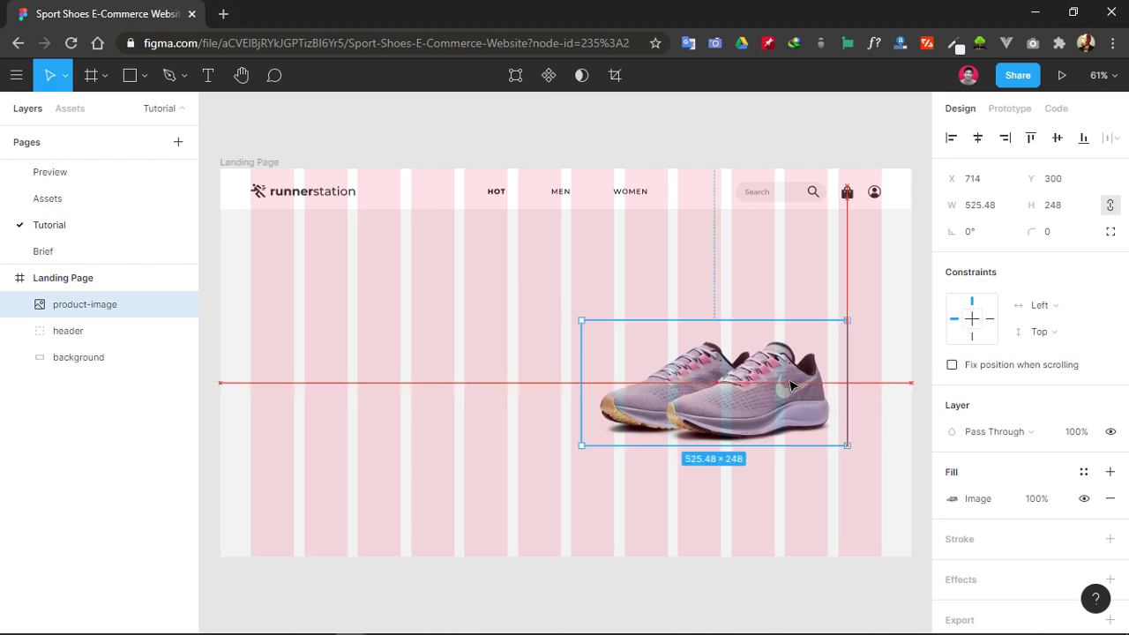
{"action": "left_click", "coordinate": [750, 153]}
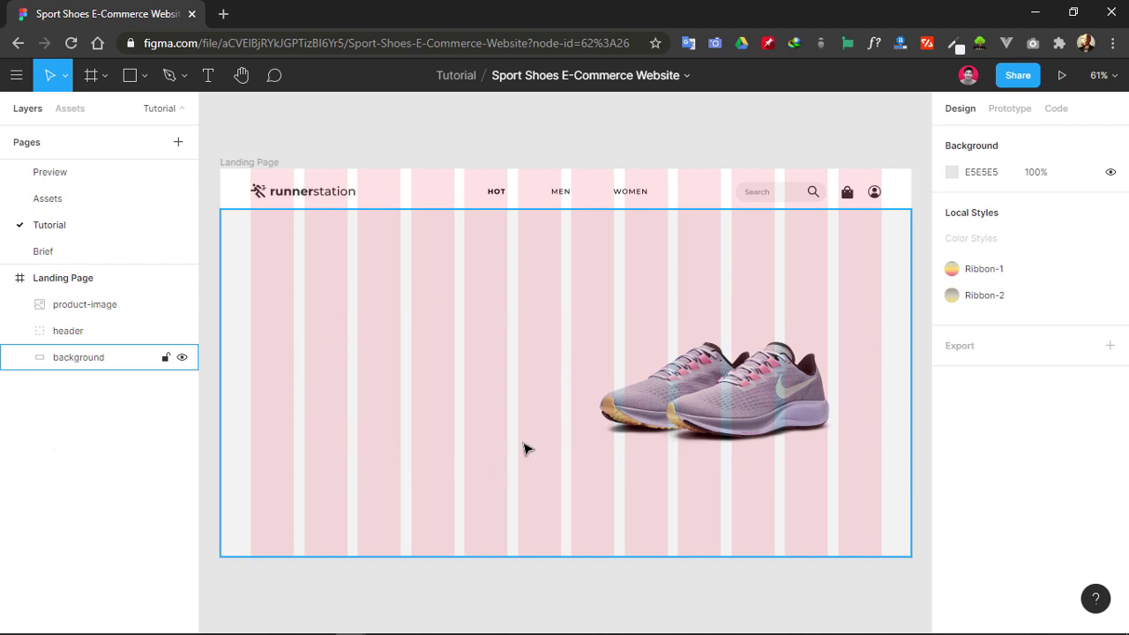
- Add a text box reading 'NIKE AIR ZOOM' / 'PEGASUS 37' with 48 line height
{"action": "key", "text": "shift+Tab"}
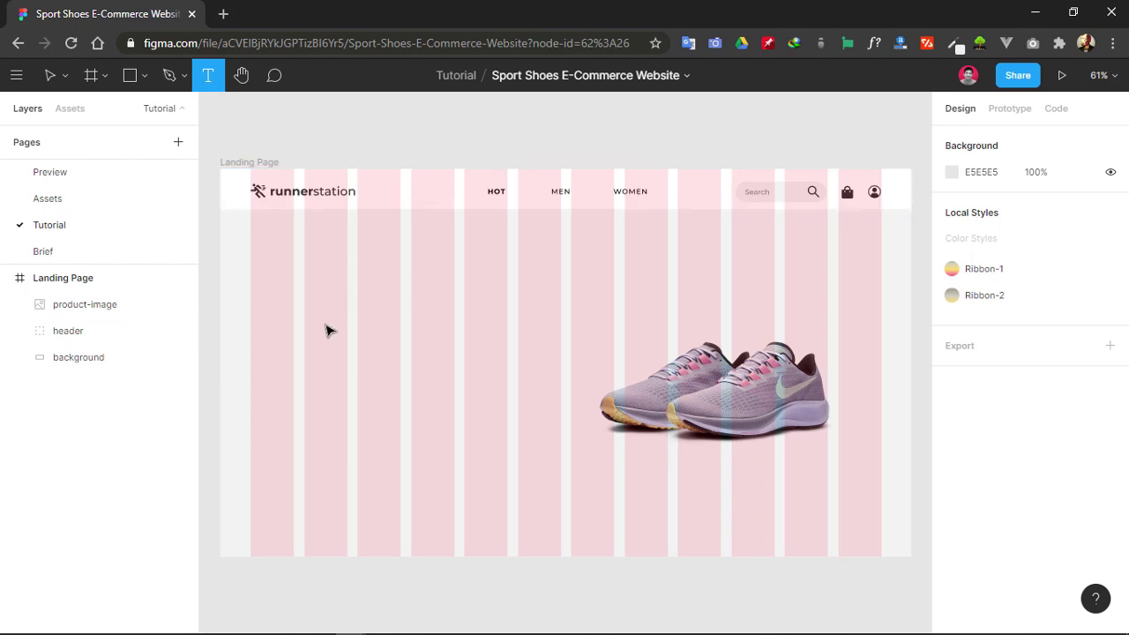
{"action": "left_click_drag", "start_coordinate": [313, 294], "coordinate": [568, 365]}
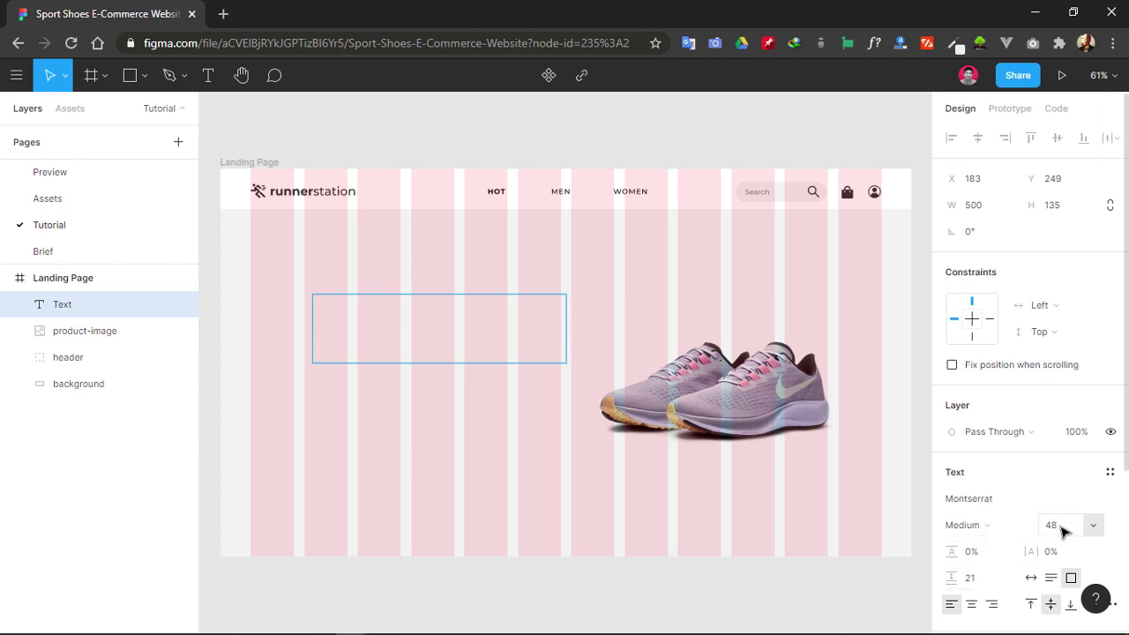
{"action": "left_click", "coordinate": [981, 584]}
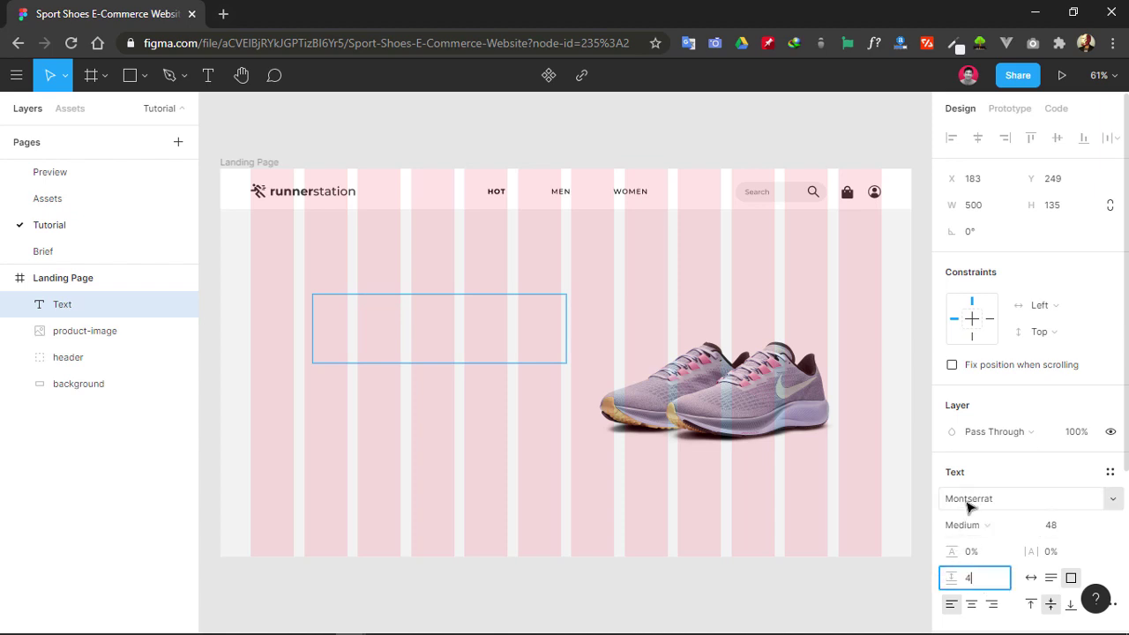
{"action": "key", "text": "Return"}
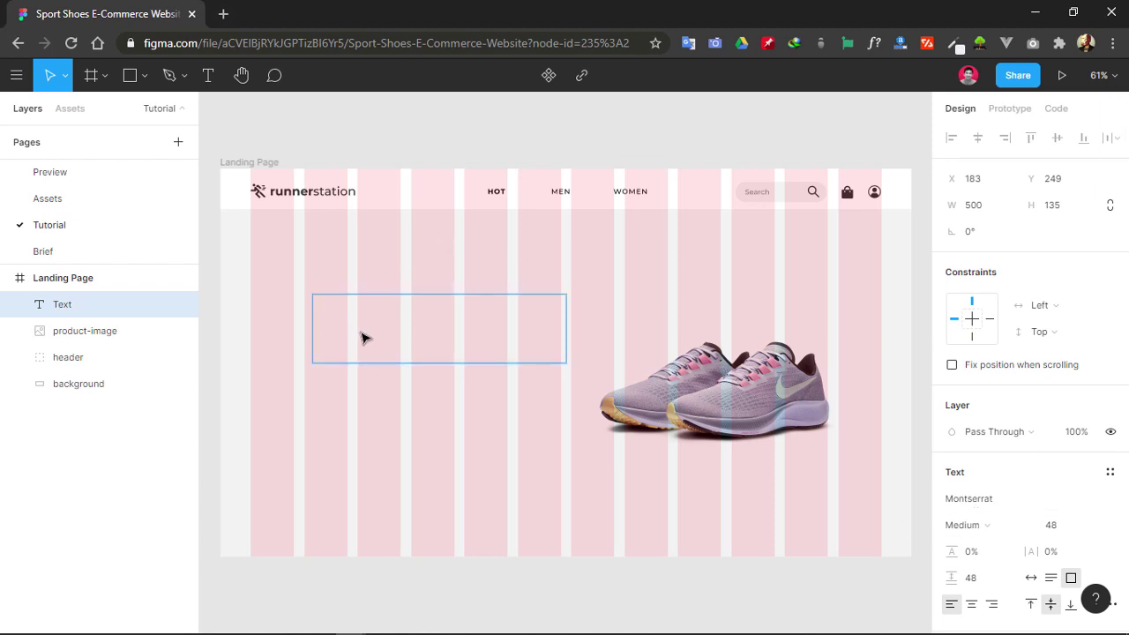
{"action": "type", "text": "NIKE AIR ZOOM"}
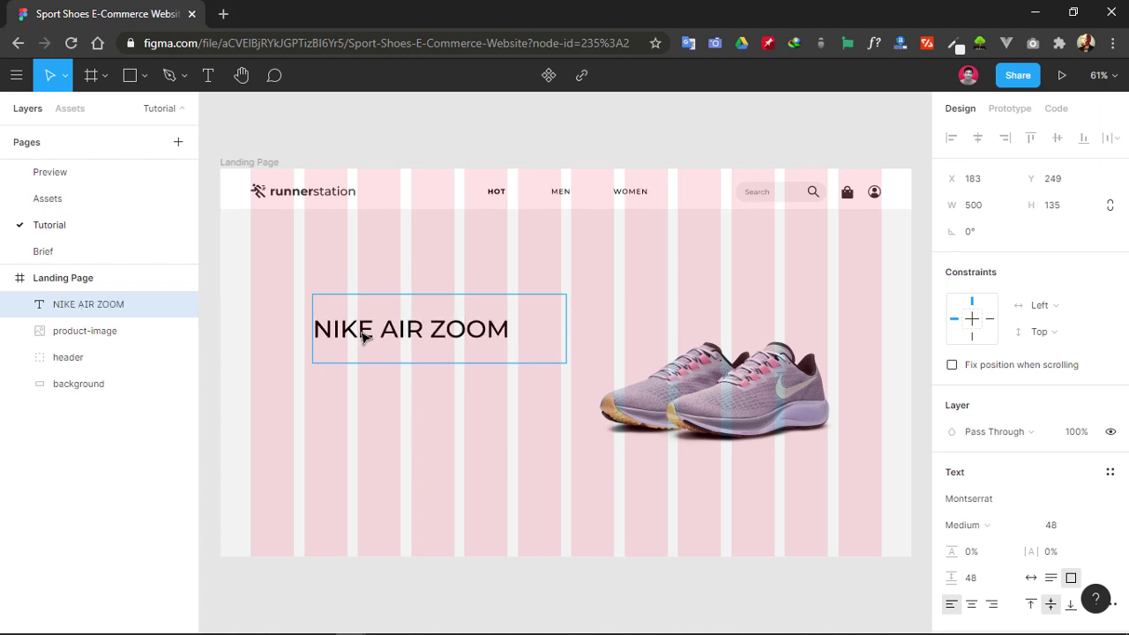
{"action": "key", "text": "Return"}
{"action": "type", "text": "PEGASUS"}
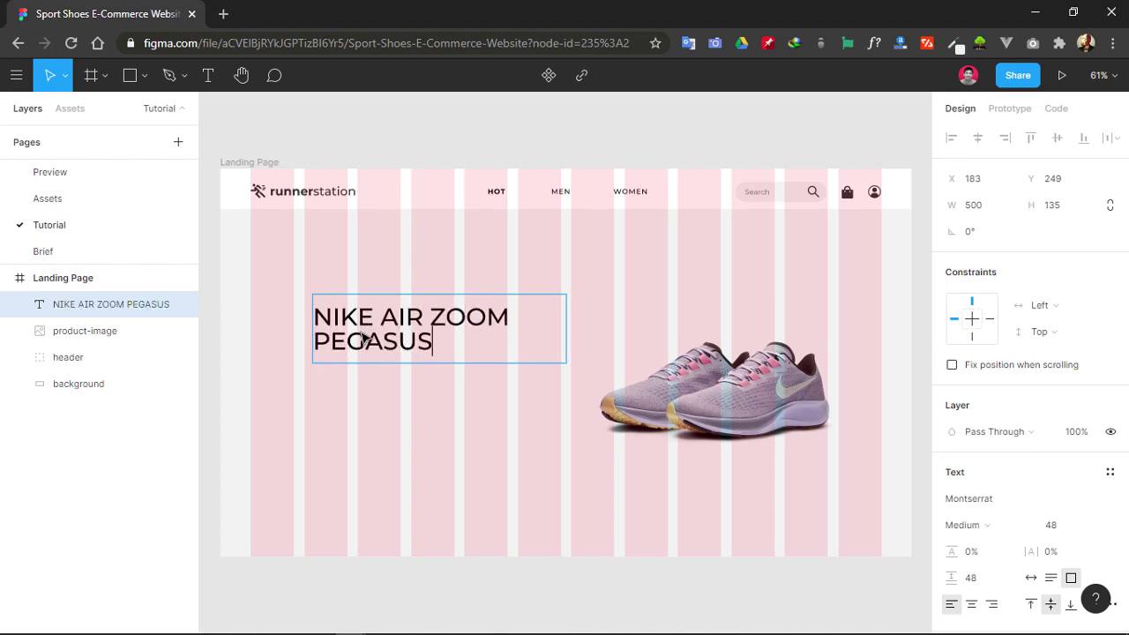
{"action": "type", "text": " 37"}
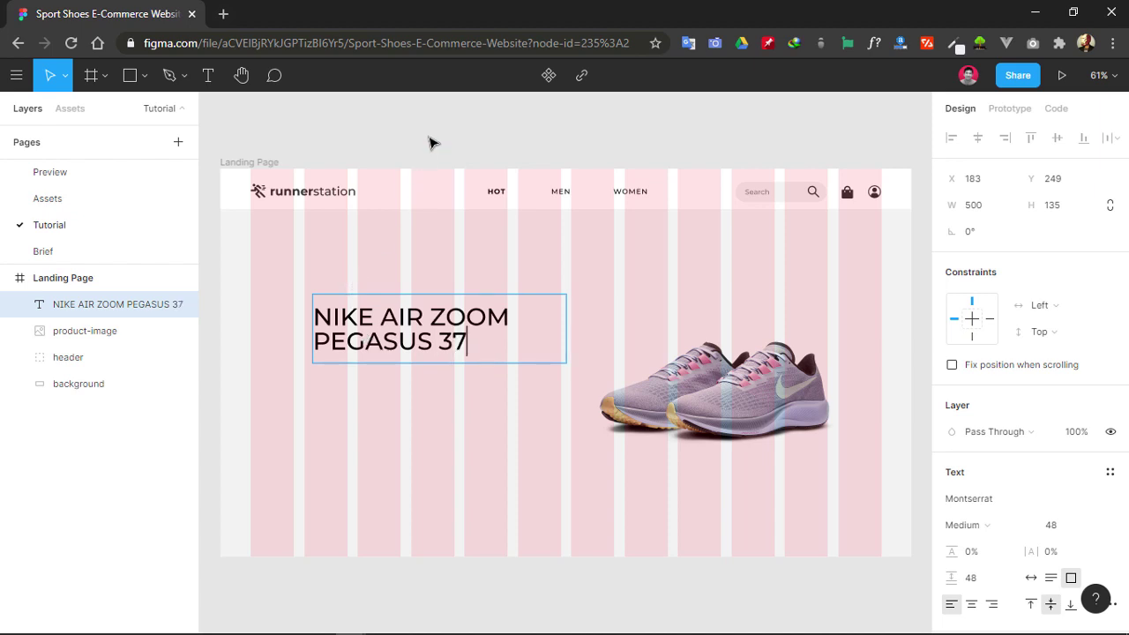
{"action": "key", "text": "Escape"}
{"action": "left_click", "coordinate": [403, 320]}
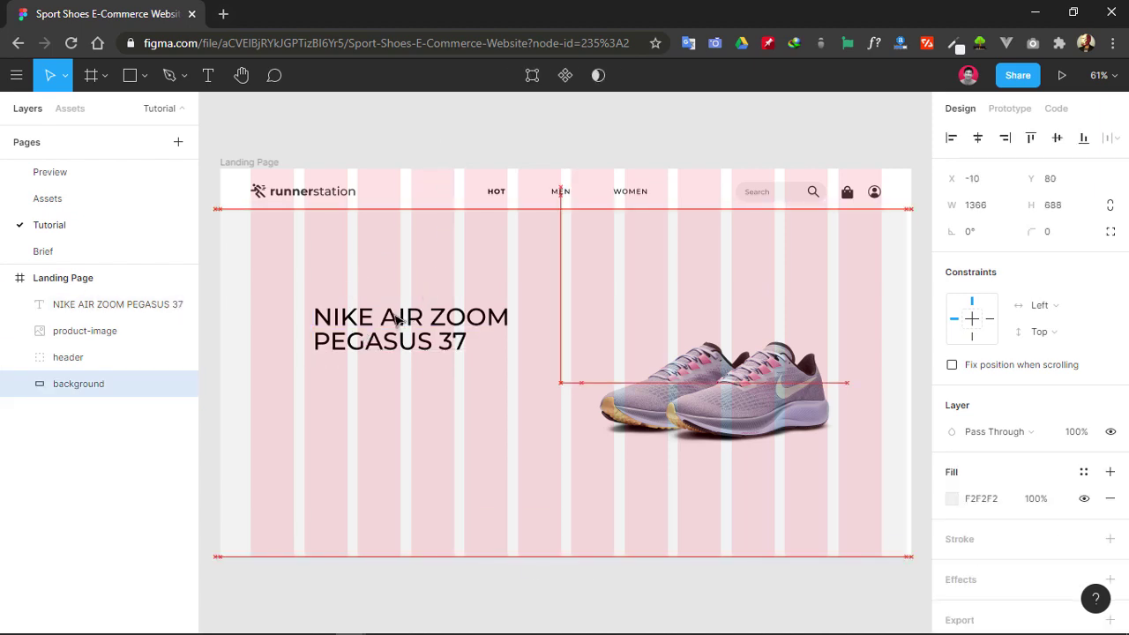
- Make the headline's first line, NIKE AIR ZOOM, bold
{"action": "left_click", "coordinate": [398, 326]}
{"action": "double_click", "coordinate": [398, 326]}
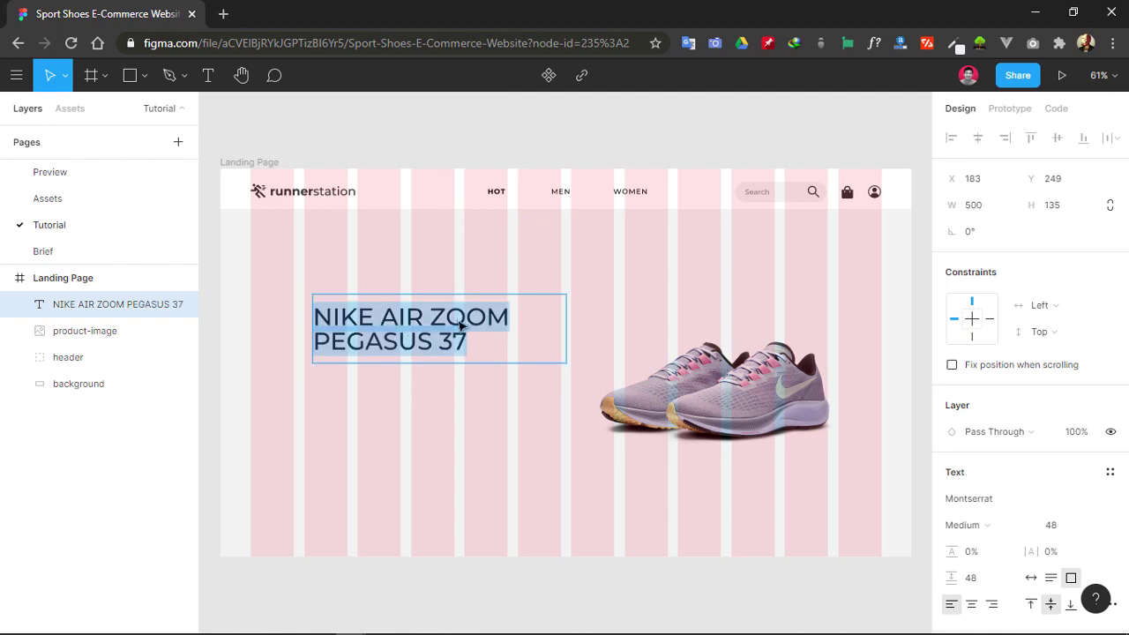
{"action": "left_click", "coordinate": [465, 324]}
{"action": "left_click_drag", "start_coordinate": [508, 318], "coordinate": [284, 318]}
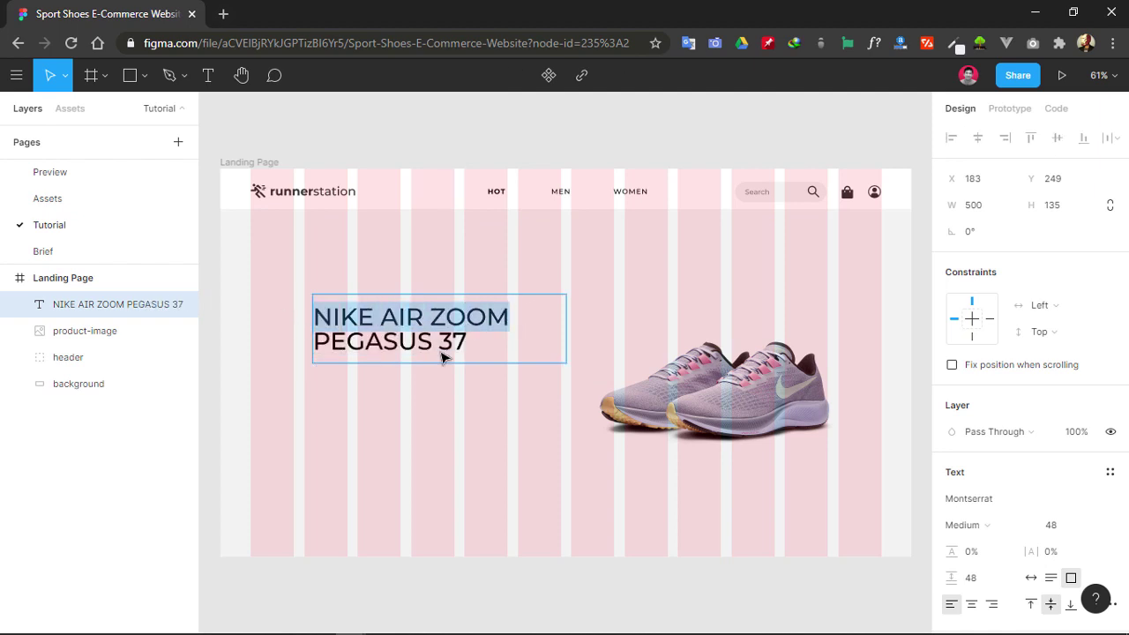
{"action": "left_click", "coordinate": [514, 320]}
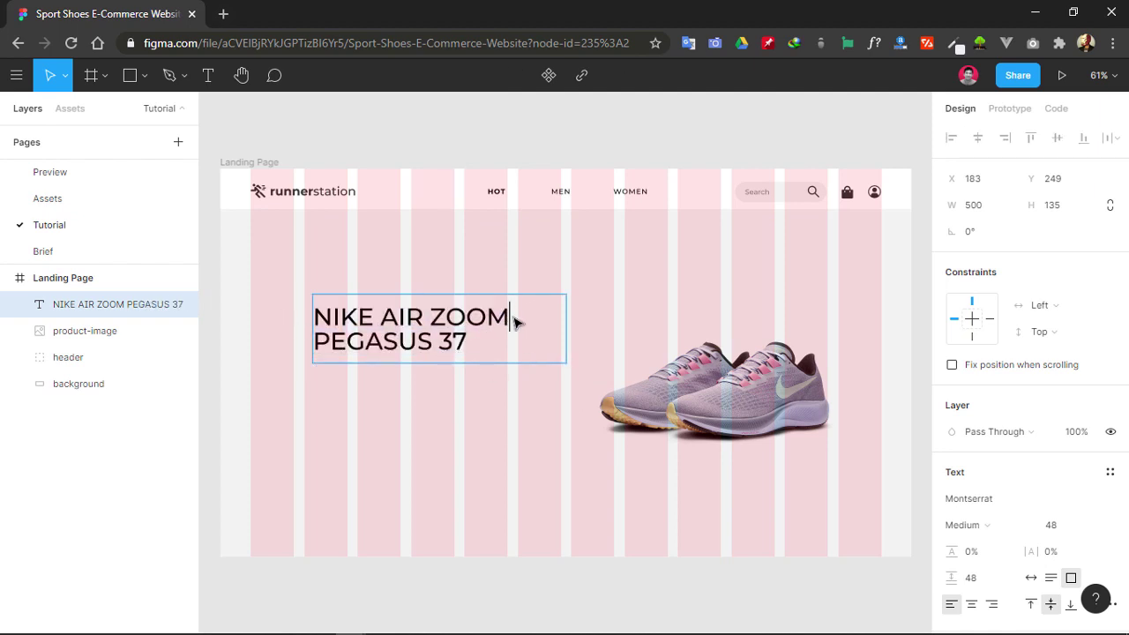
{"action": "left_click", "coordinate": [311, 319], "text": "shift"}
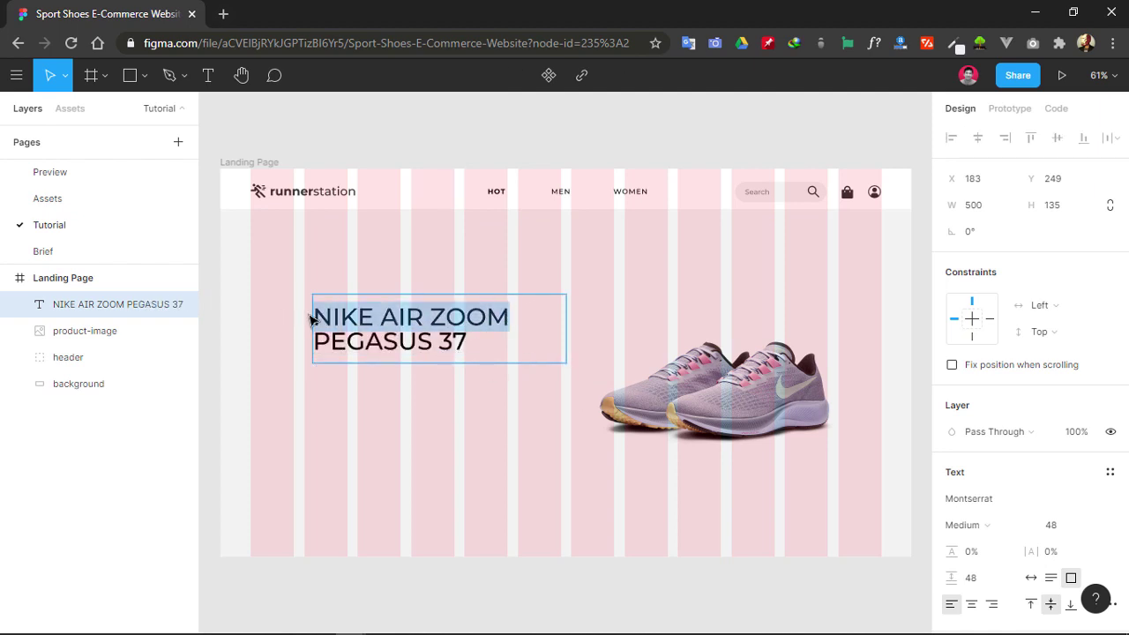
{"action": "left_click", "coordinate": [1027, 527]}
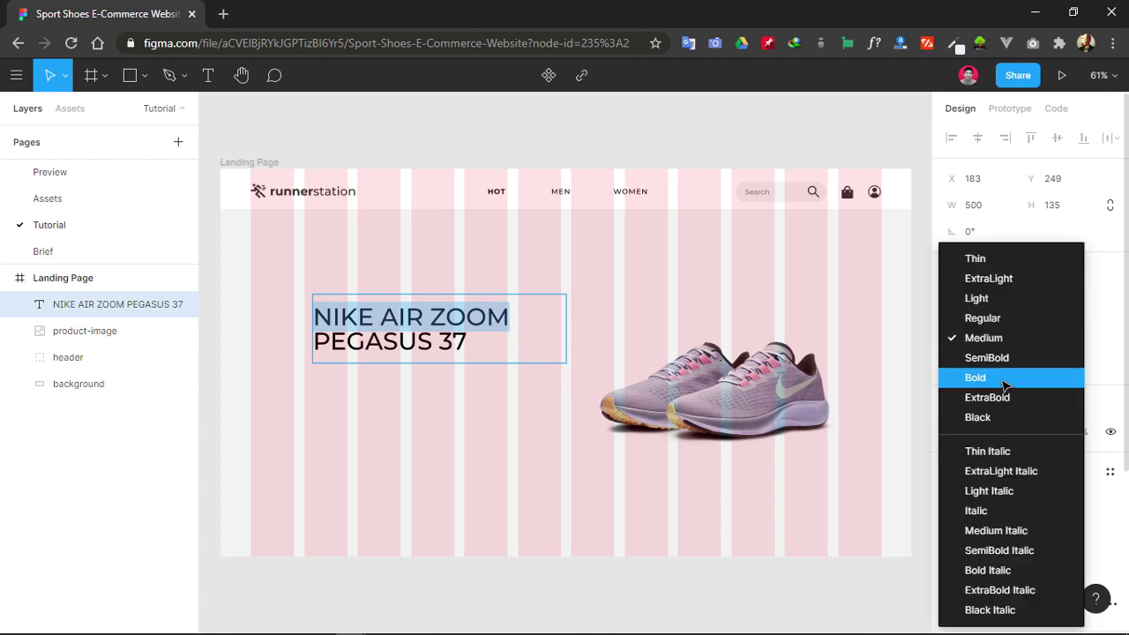
{"action": "left_click", "coordinate": [1005, 379]}
- Trim the heading box to 507×106 and align its left edge with the first column guide
{"action": "double_click", "coordinate": [459, 346]}
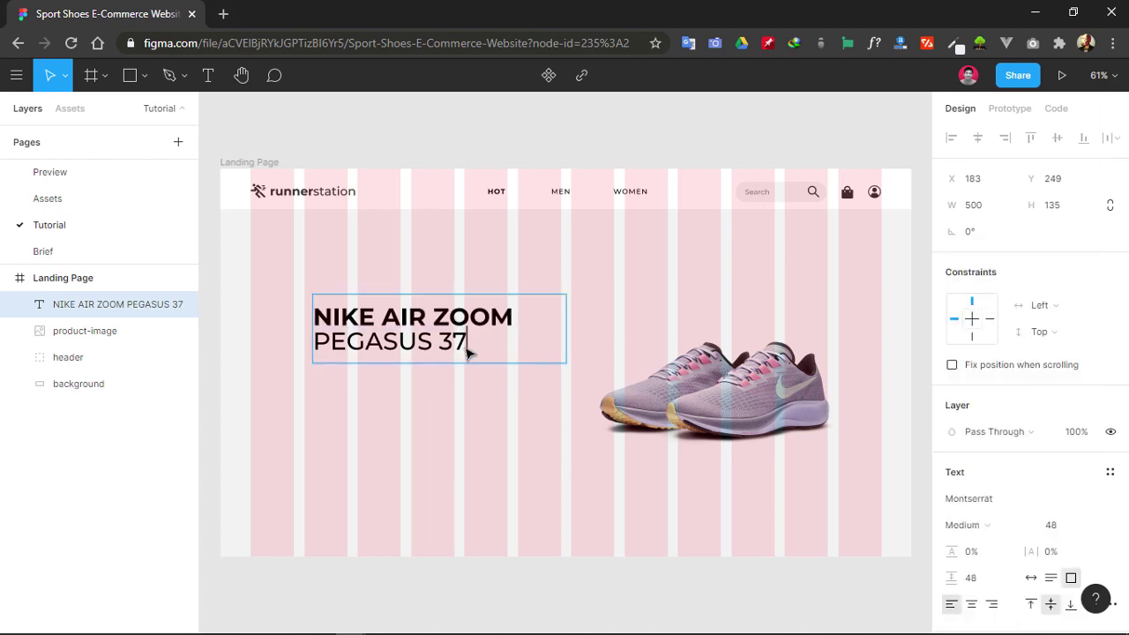
{"action": "left_click", "coordinate": [335, 348], "text": "shift"}
{"action": "left_click_drag", "start_coordinate": [461, 345], "coordinate": [359, 350]}
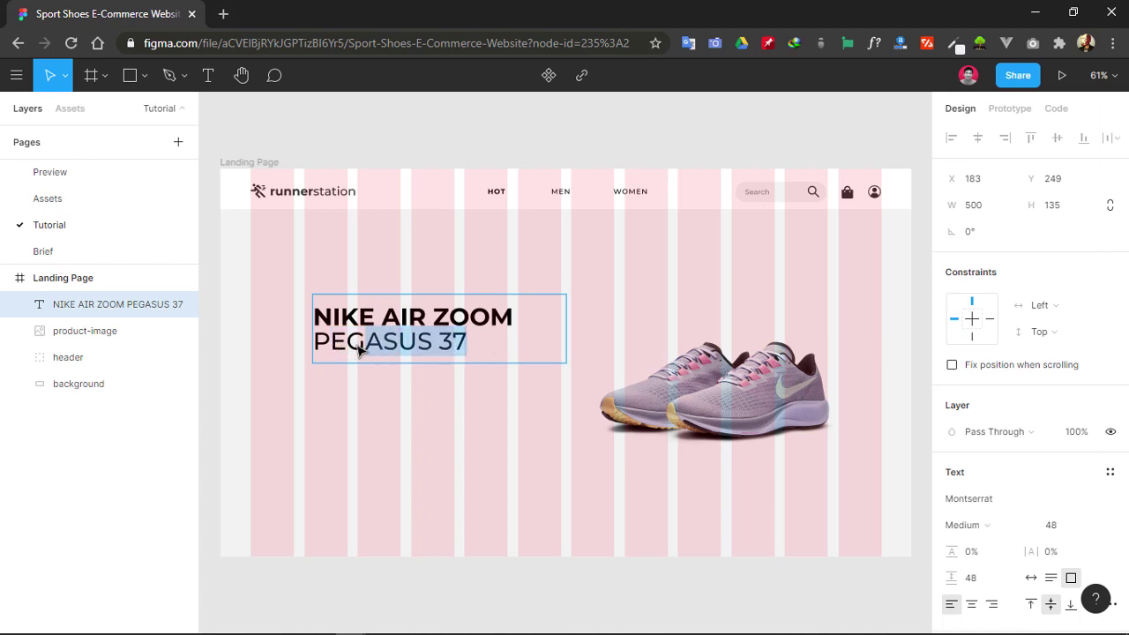
{"action": "key", "text": "Escape"}
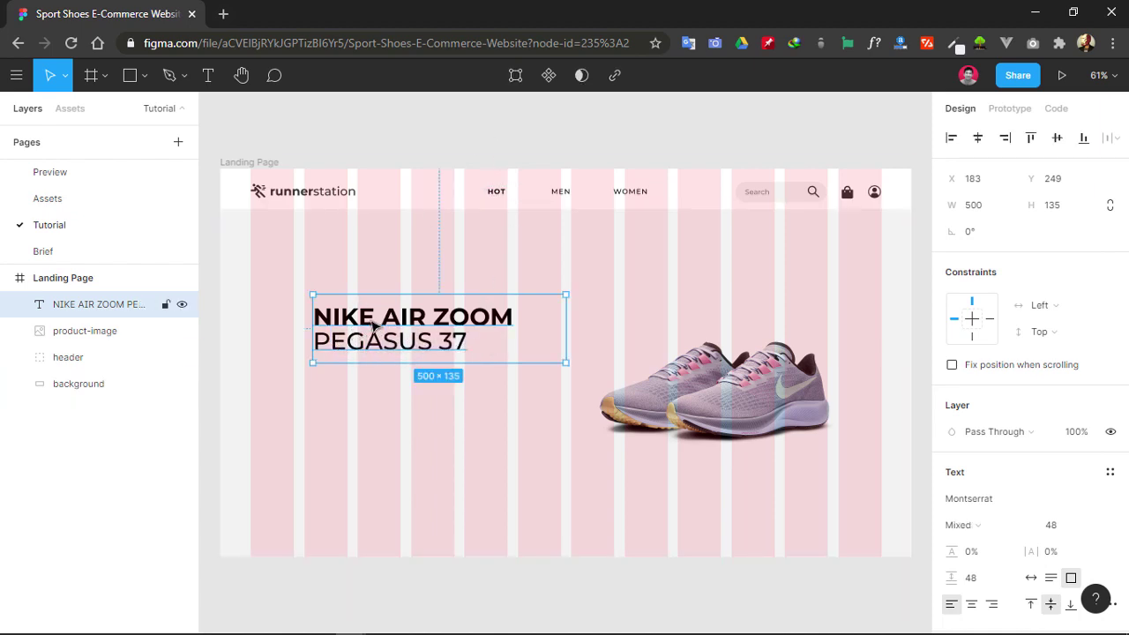
{"action": "left_click_drag", "start_coordinate": [494, 361], "coordinate": [499, 348]}
{"action": "left_click_drag", "start_coordinate": [566, 332], "coordinate": [562, 333]}
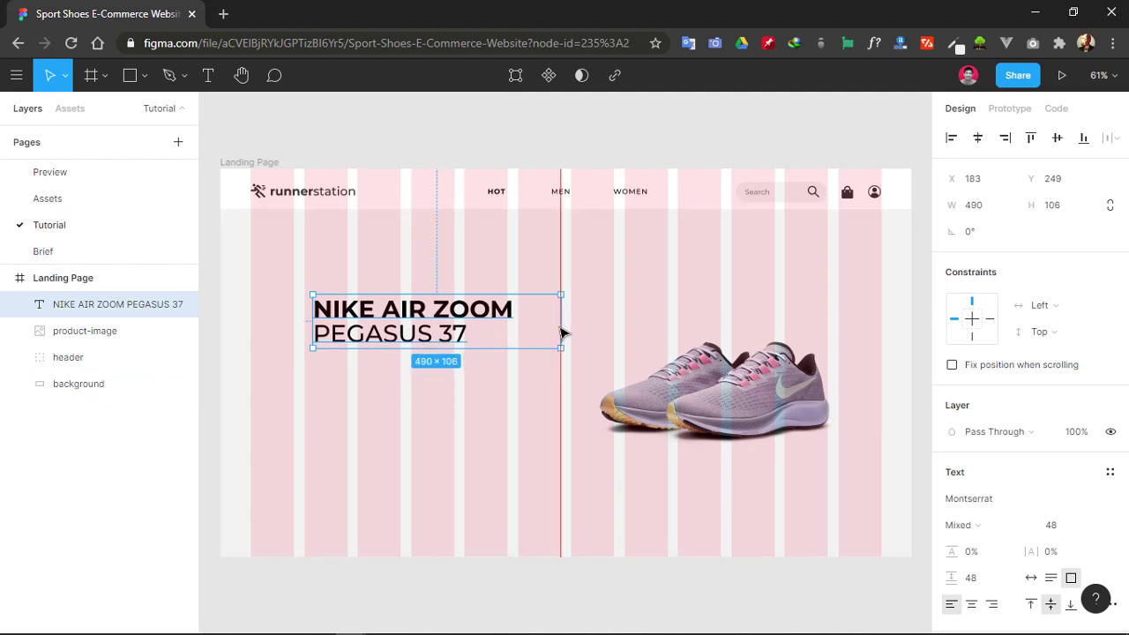
{"action": "left_click_drag", "start_coordinate": [314, 323], "coordinate": [306, 328]}
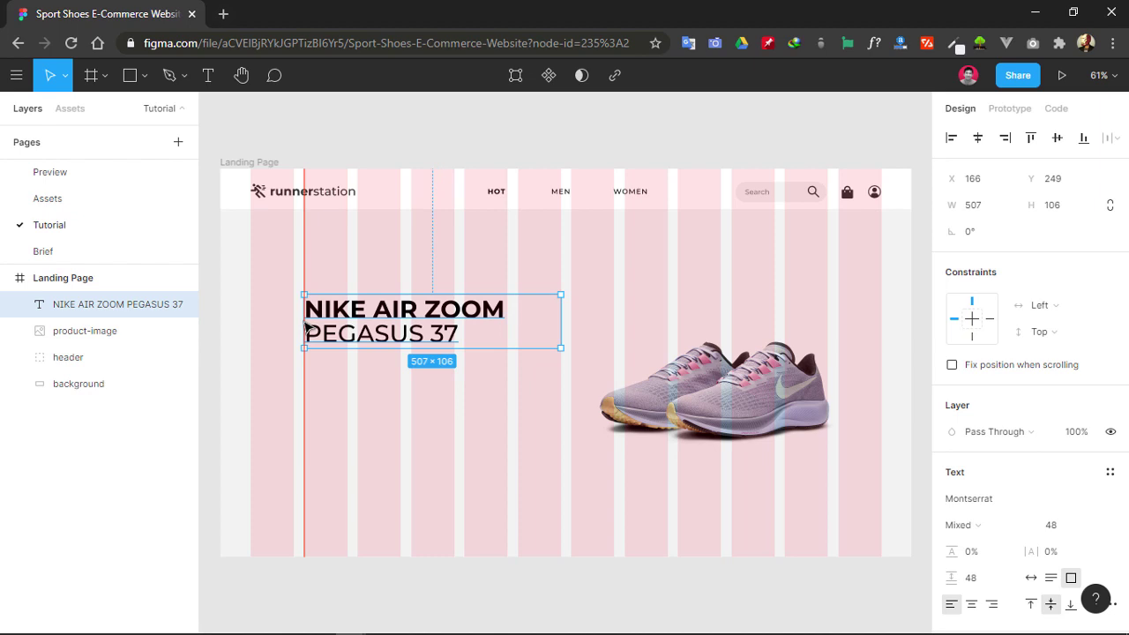
{"action": "left_click_drag", "start_coordinate": [308, 328], "coordinate": [306, 322]}
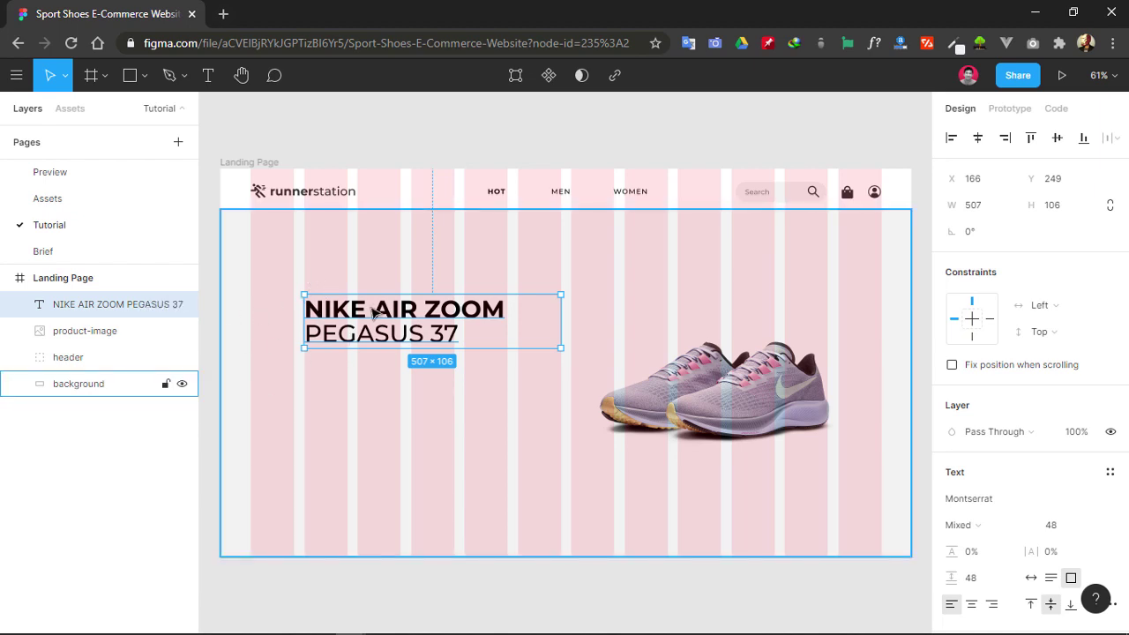
{"action": "left_click", "coordinate": [403, 152]}
{"action": "left_click", "coordinate": [397, 310]}
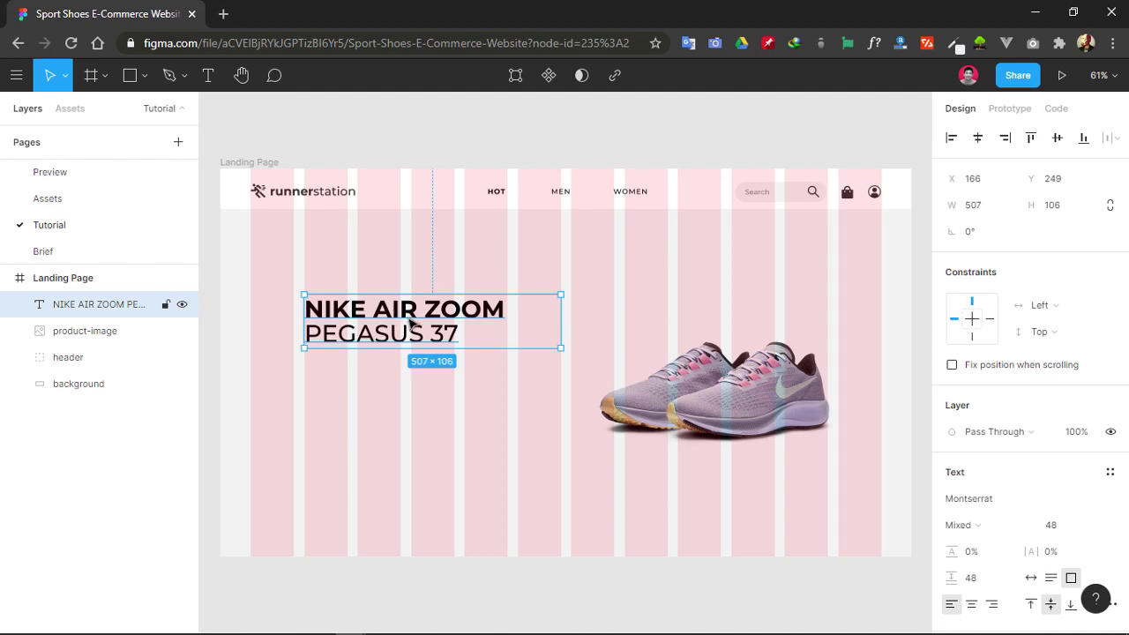
- Paste a copy of the heading below the original and set its font size to 20
{"action": "key", "text": "ctrl+v"}
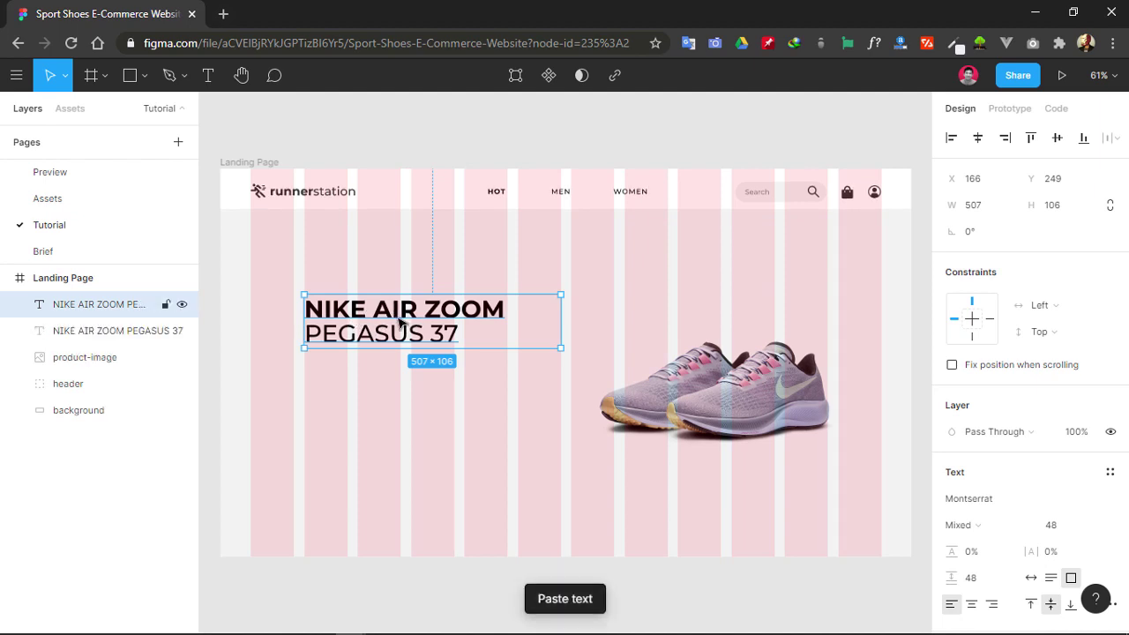
{"action": "left_click_drag", "start_coordinate": [389, 319], "coordinate": [388, 378]}
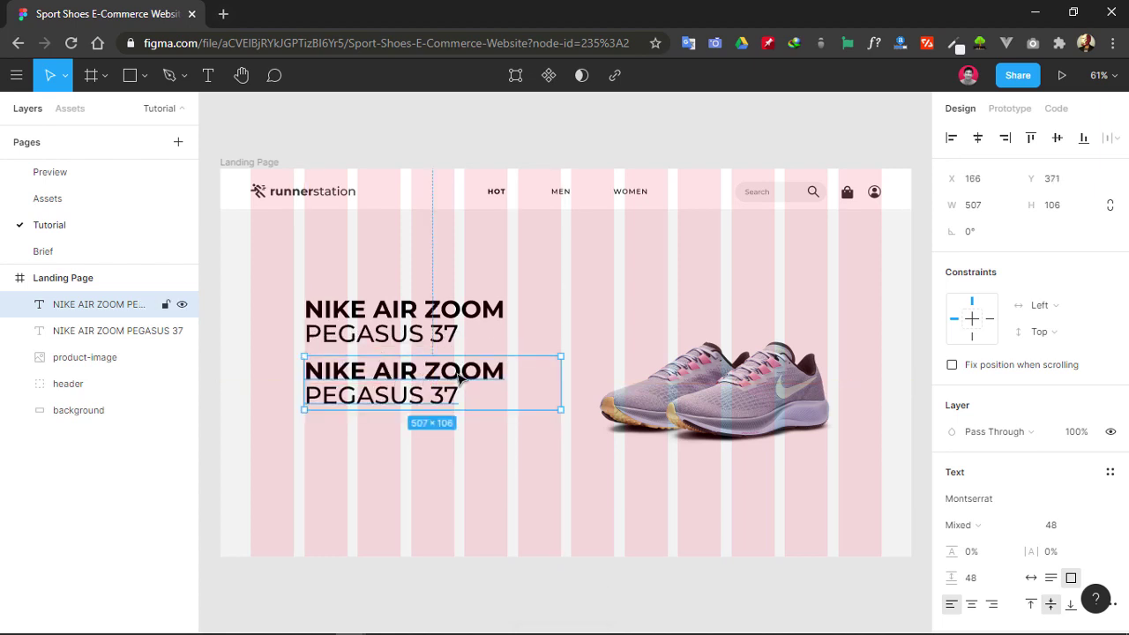
{"action": "left_click", "coordinate": [1067, 528]}
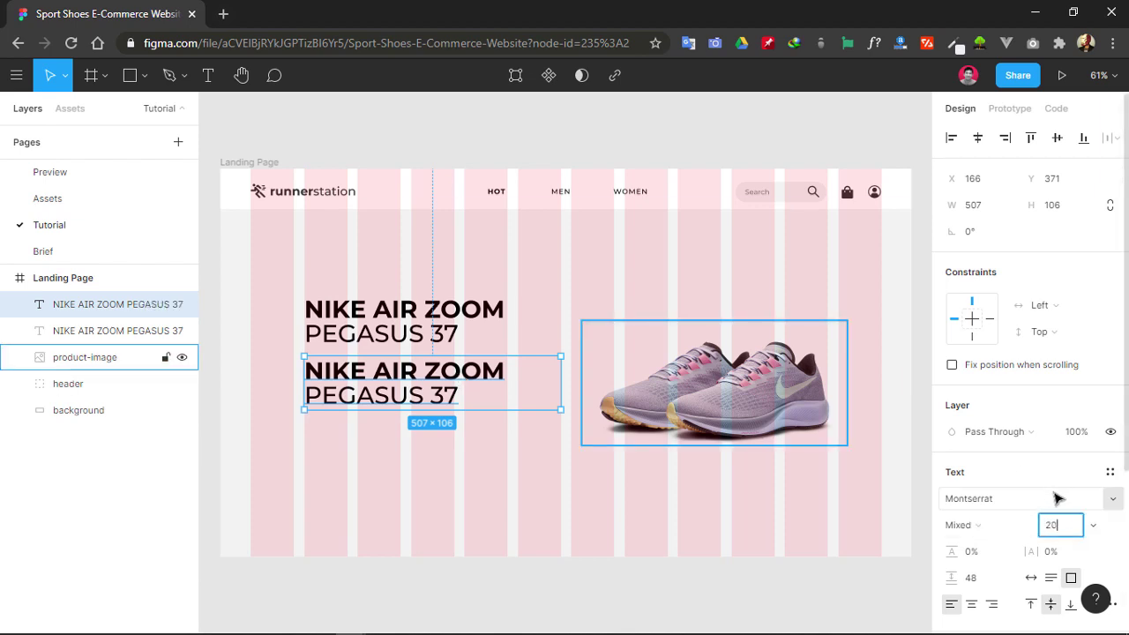
{"action": "type", "text": "20"}
{"action": "key", "text": "Return"}
- Give the copy 26 line height and Light weight, shrink its box to 59 high, and zoom to 100%
{"action": "left_click", "coordinate": [975, 582]}
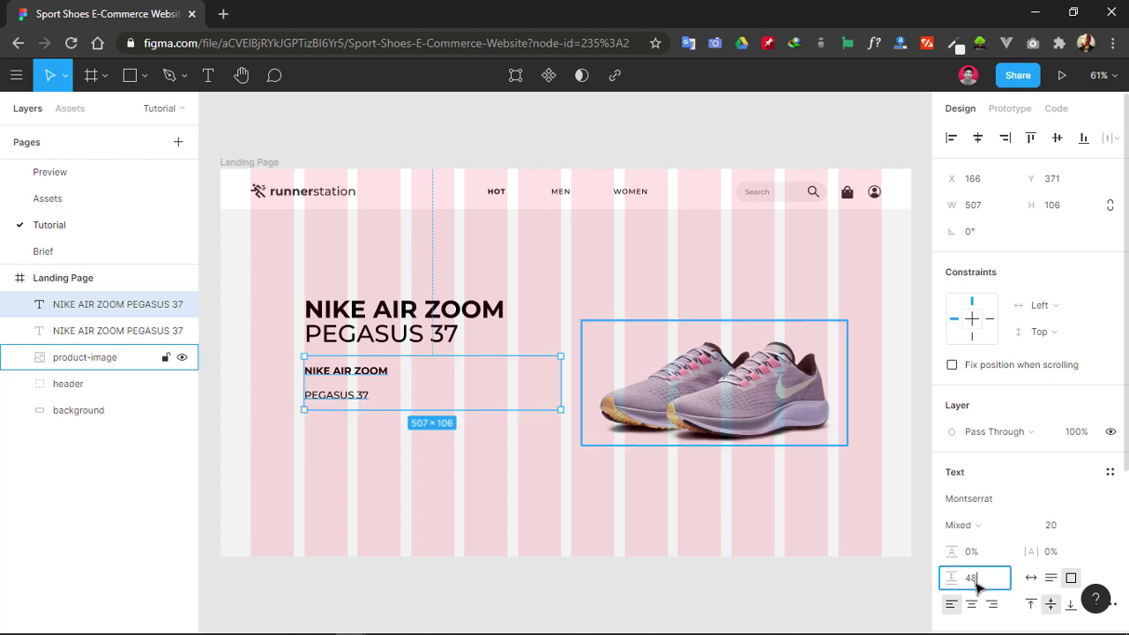
{"action": "left_click_drag", "start_coordinate": [977, 586], "coordinate": [937, 589]}
{"action": "key", "text": "Return"}
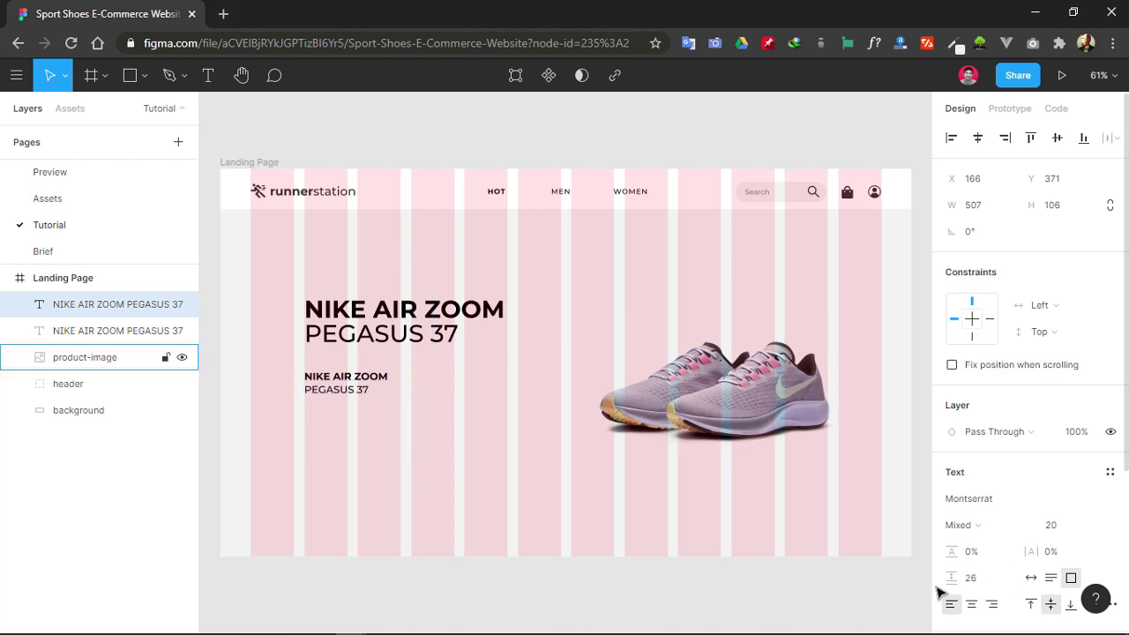
{"action": "left_click", "coordinate": [1025, 526]}
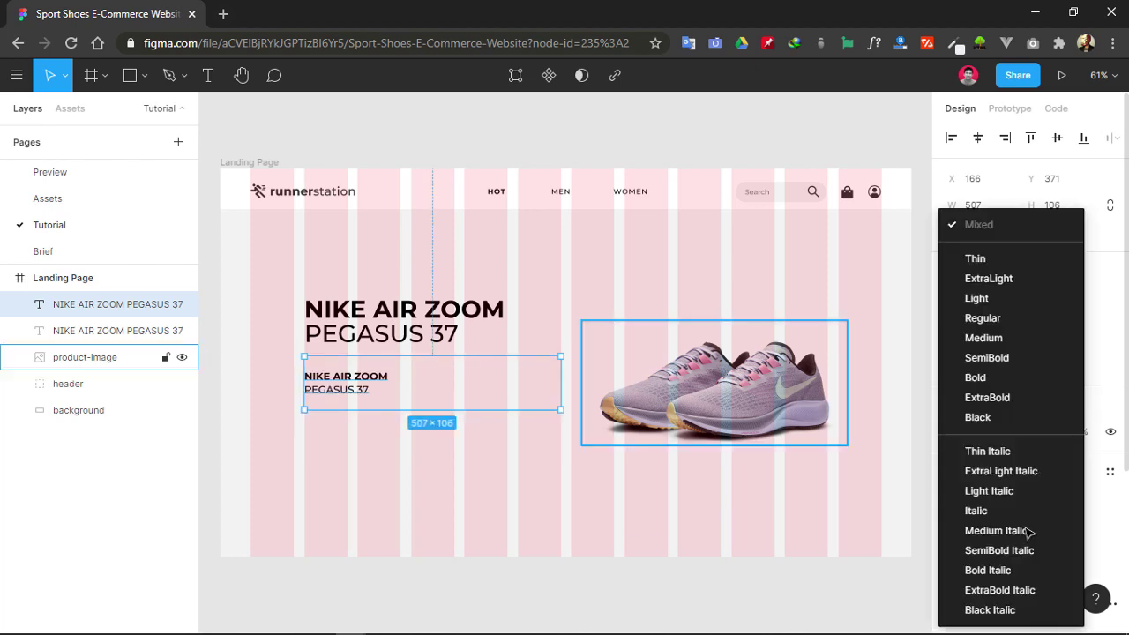
{"action": "left_click", "coordinate": [1015, 299]}
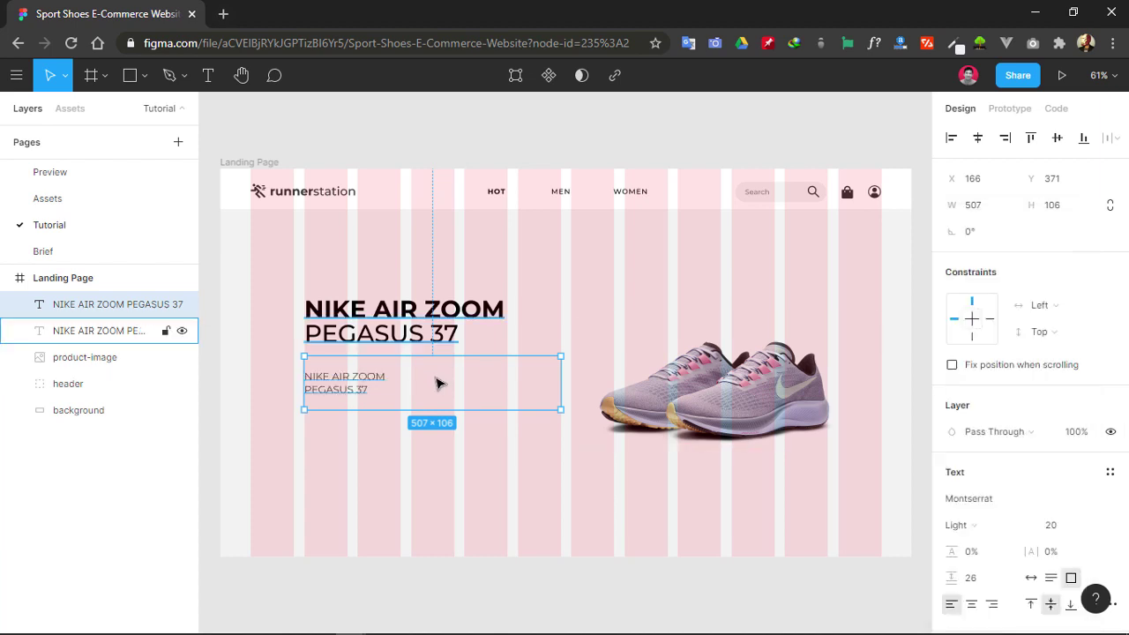
{"action": "left_click_drag", "start_coordinate": [359, 409], "coordinate": [366, 386]}
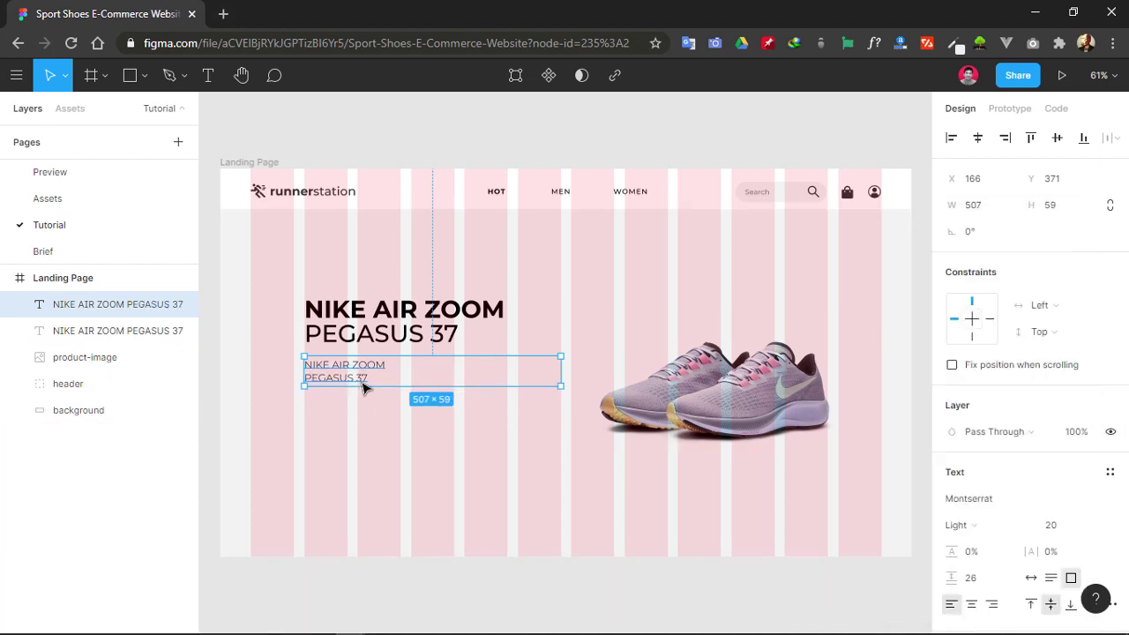
{"action": "left_click", "coordinate": [207, 291]}
{"action": "key", "text": "shift+0"}
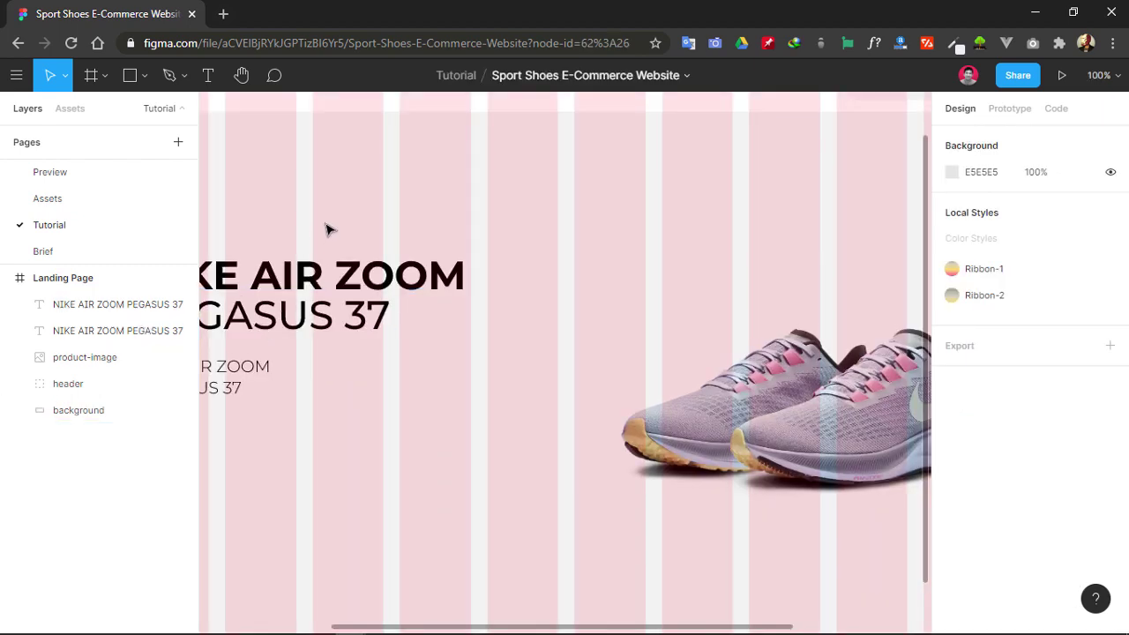
{"action": "scroll", "coordinate": [673, 228], "scroll_direction": "left", "scroll_amount": 5}
- Replace the copy's text with 'The wait is over. A beautiful blend of design and technology in every step'
{"action": "scroll", "coordinate": [673, 228], "scroll_direction": "right", "scroll_amount": 3}
{"action": "left_click", "coordinate": [454, 383]}
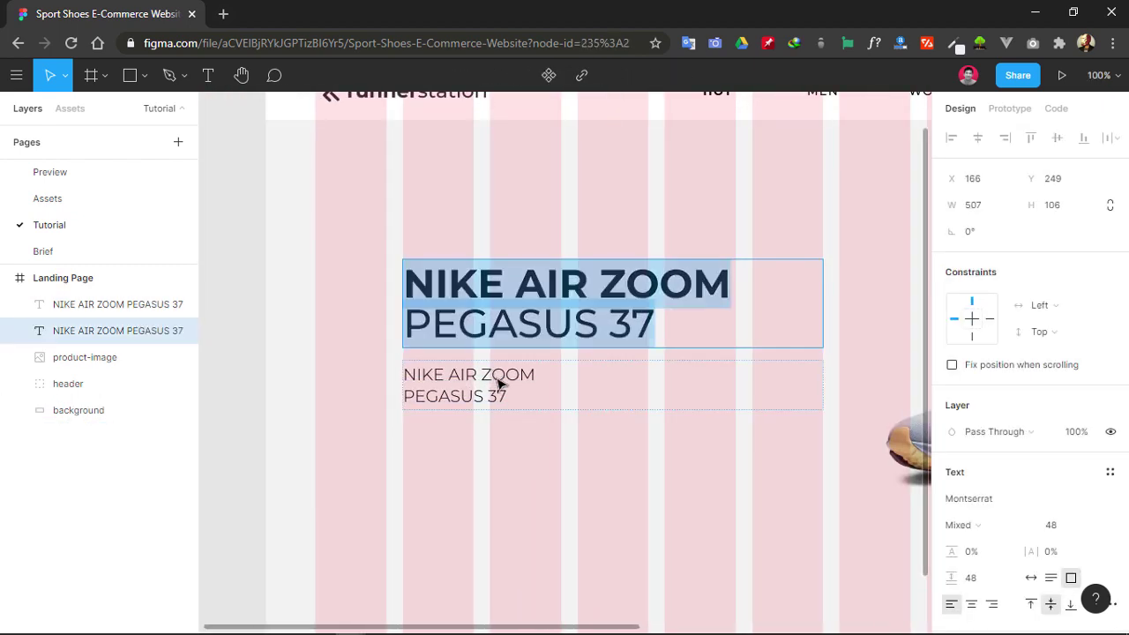
{"action": "double_click", "coordinate": [499, 381]}
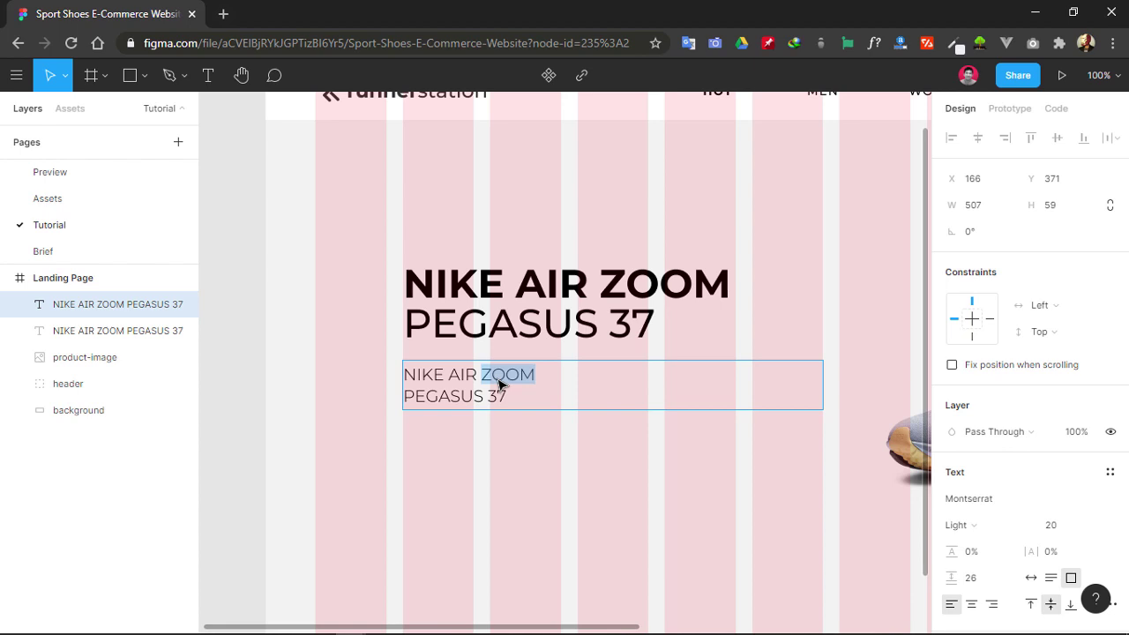
{"action": "left_click", "coordinate": [496, 388]}
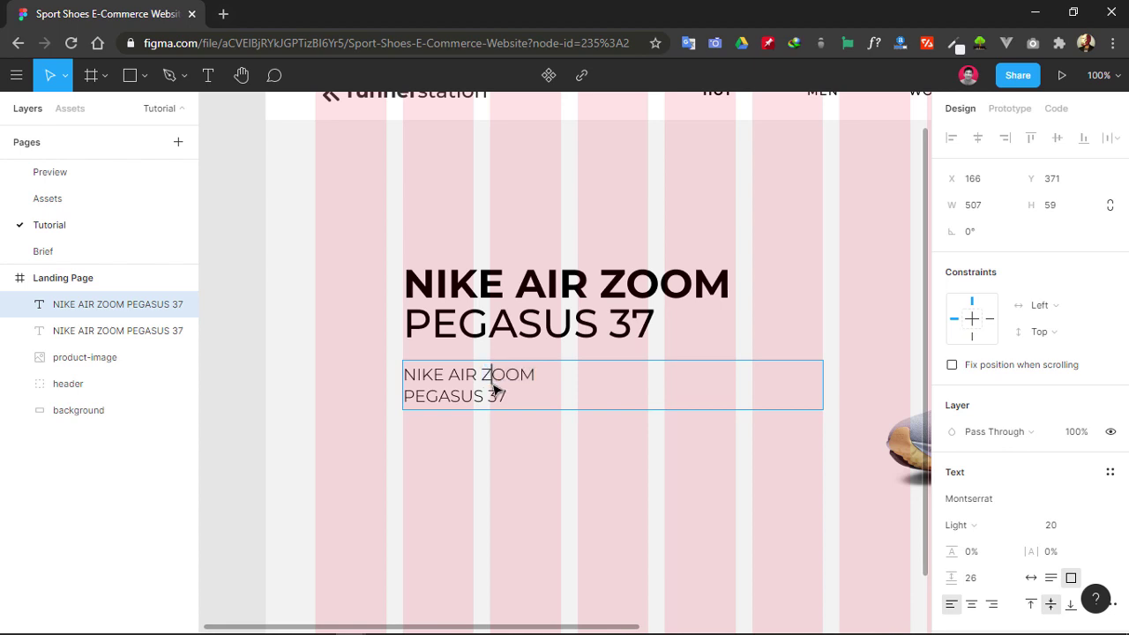
{"action": "key", "text": "ctrl+a"}
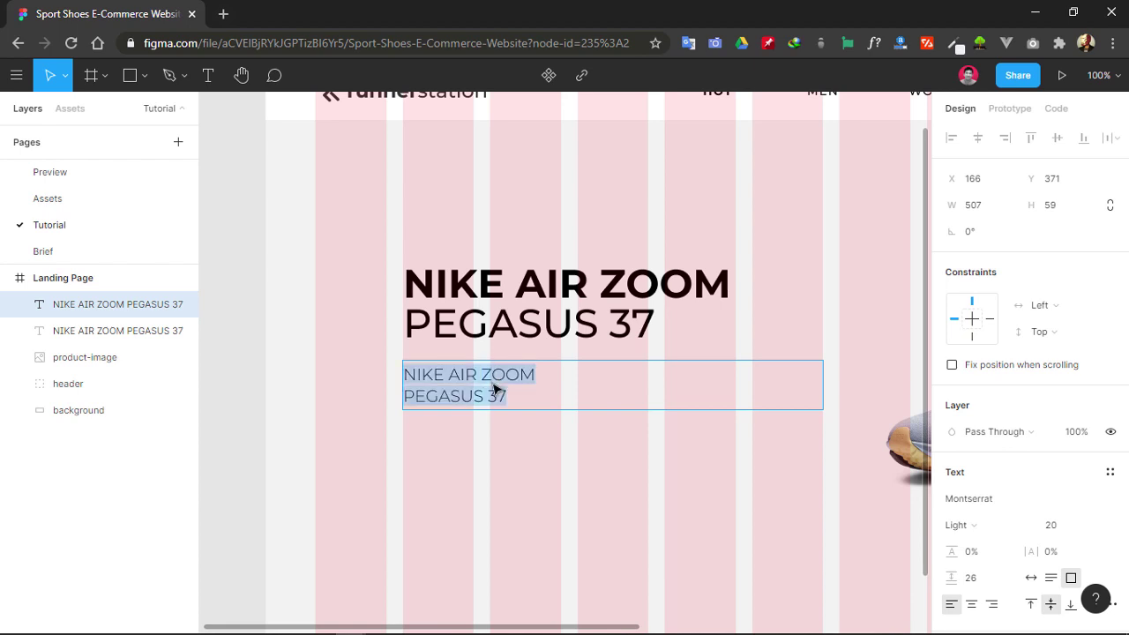
{"action": "key", "text": "BackSpace"}
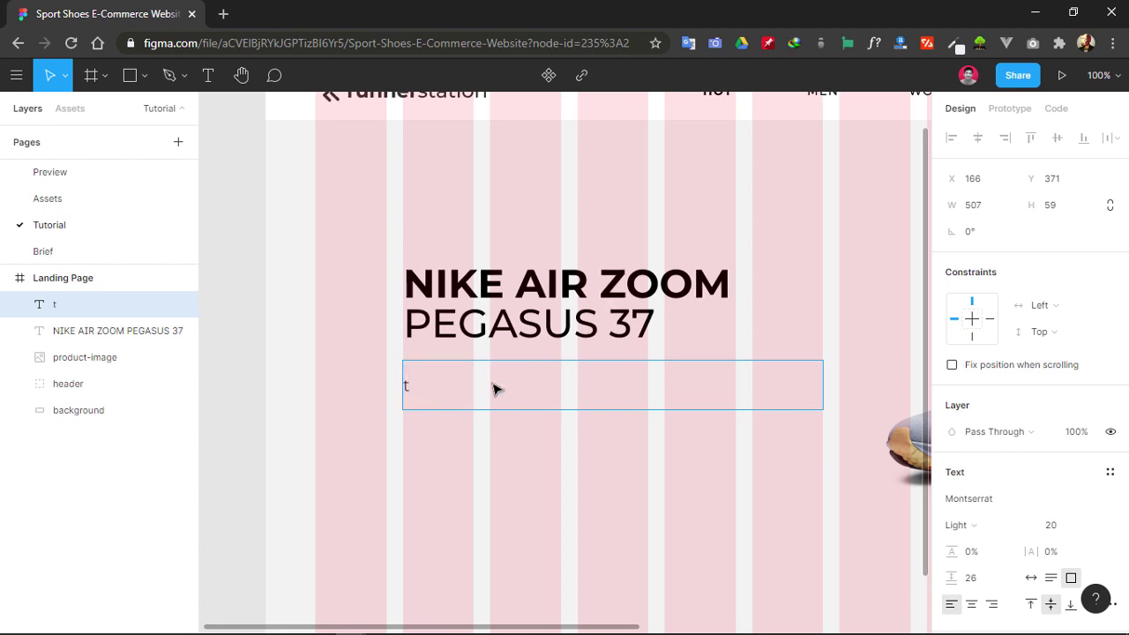
{"action": "type", "text": "The wait is over."}
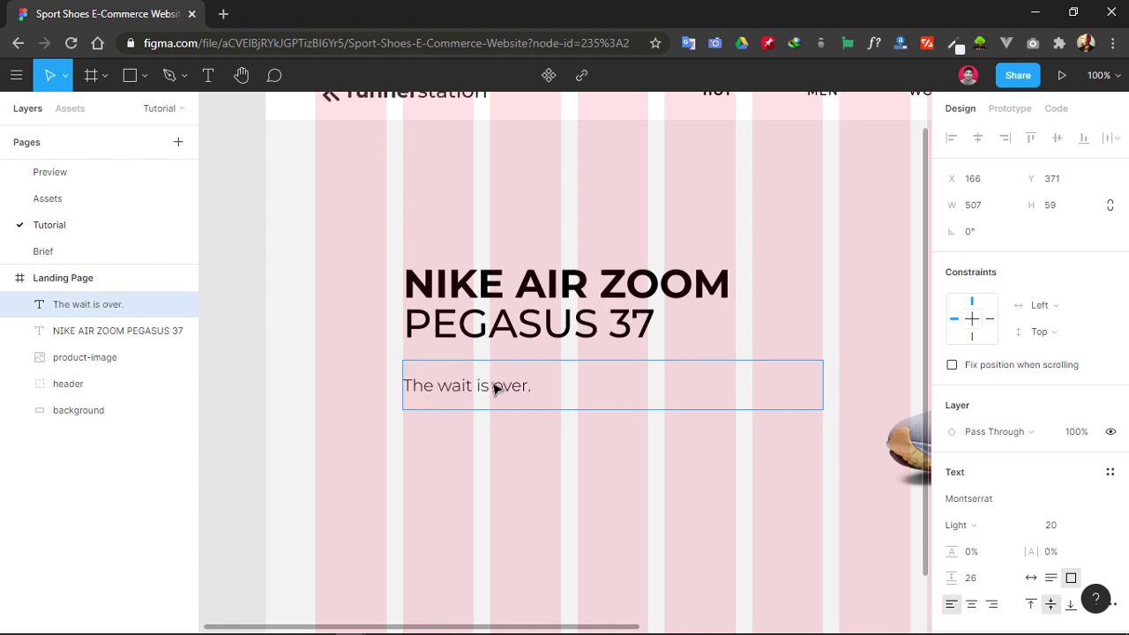
{"action": "type", "text": " A beautiful blend"}
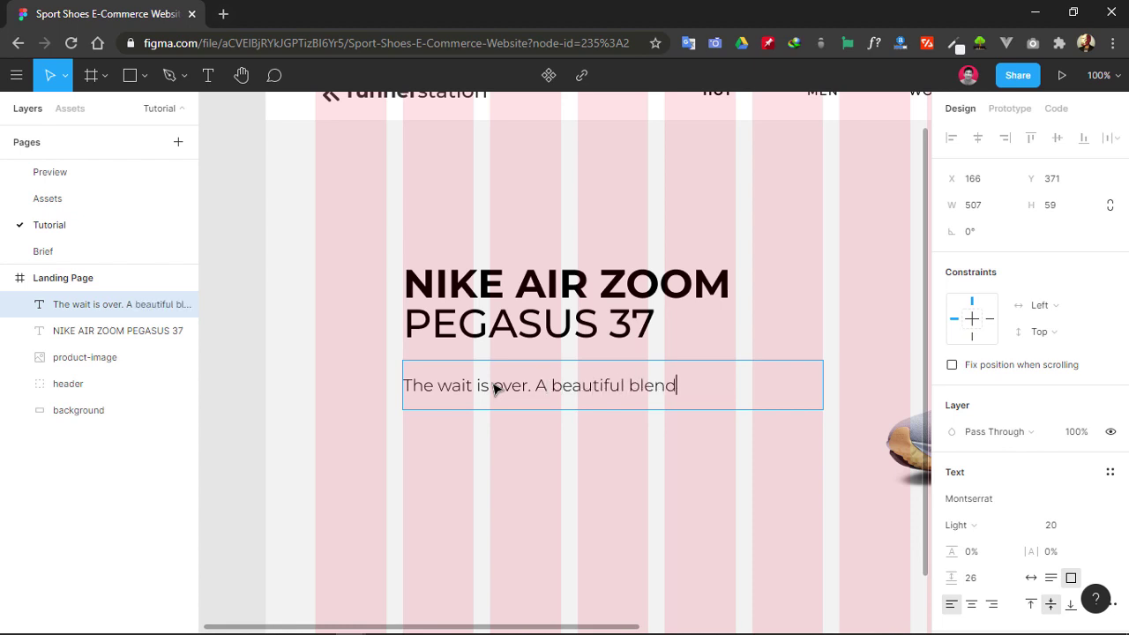
{"action": "type", "text": " of design and techno"}
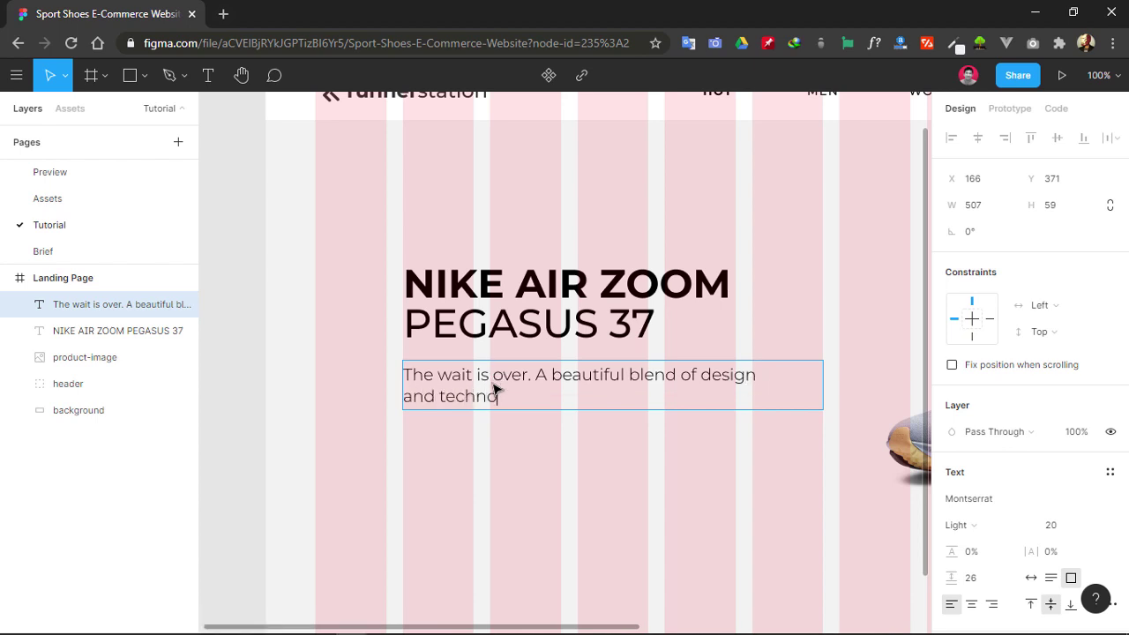
{"action": "type", "text": "logy in every step of your running."}
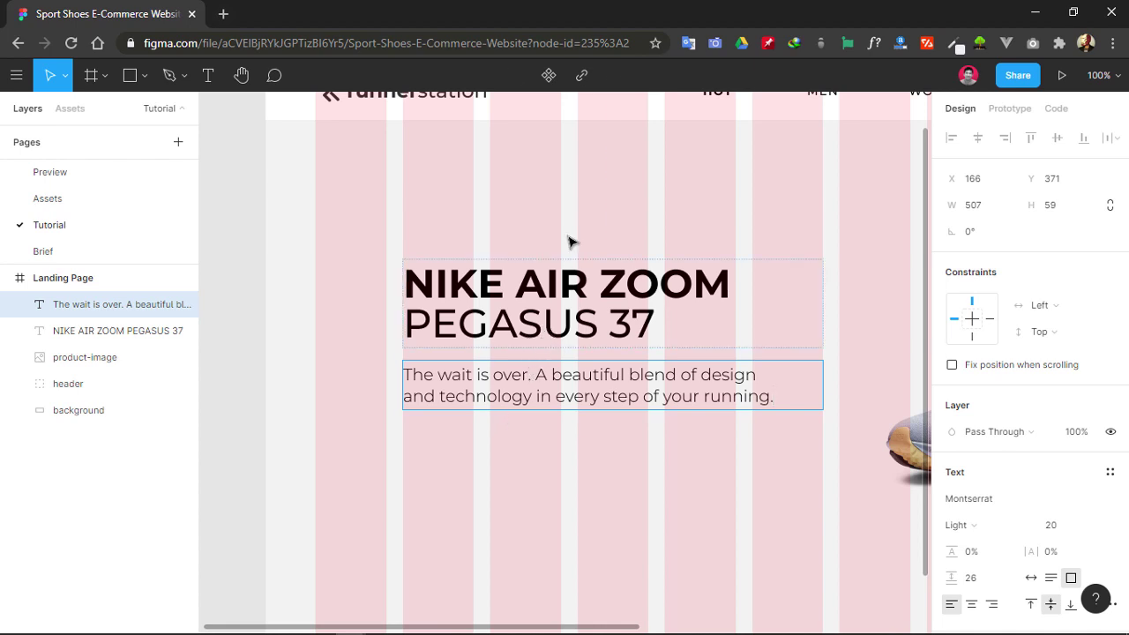
{"action": "left_click", "coordinate": [565, 300]}
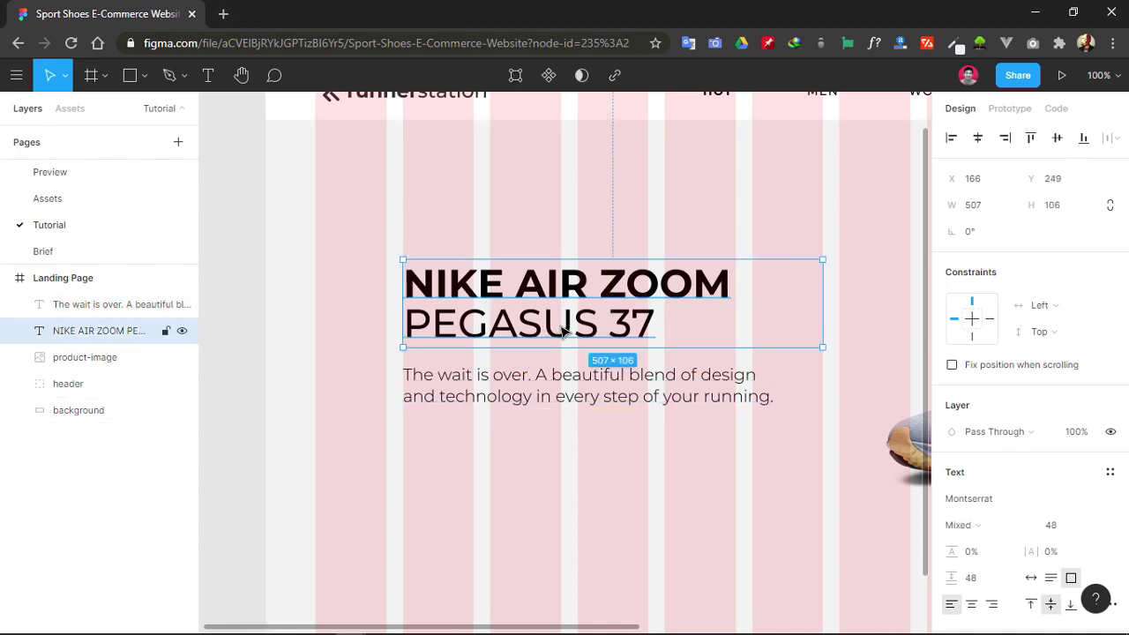
- Nudge the description up 1 px so it sits 15 px below the headline
{"action": "key", "text": "alt"}
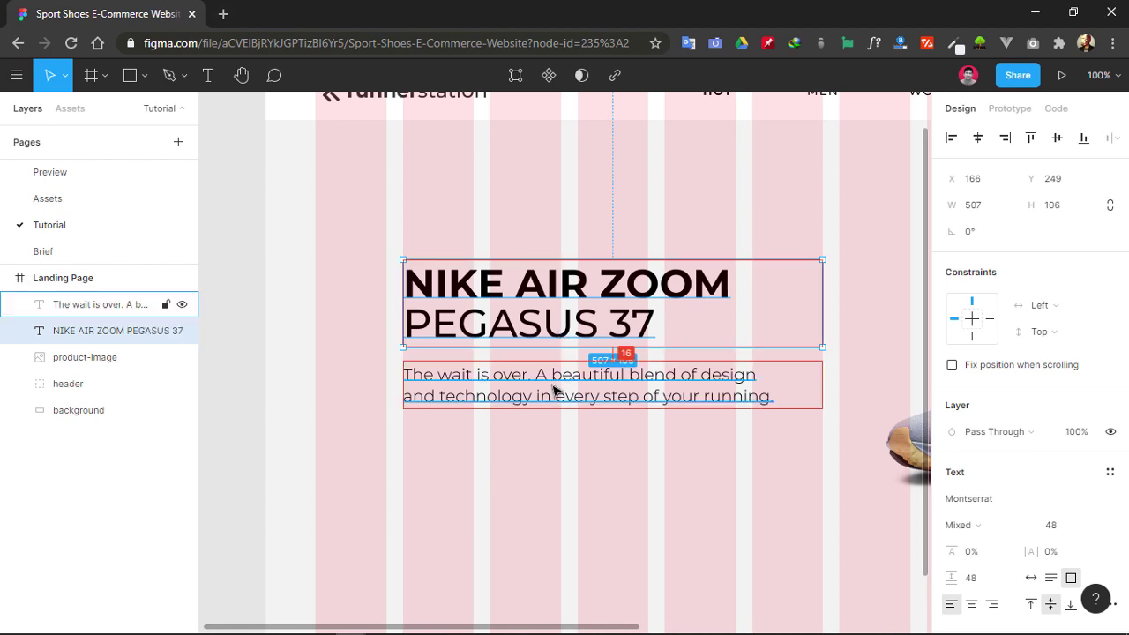
{"action": "left_click", "coordinate": [553, 390]}
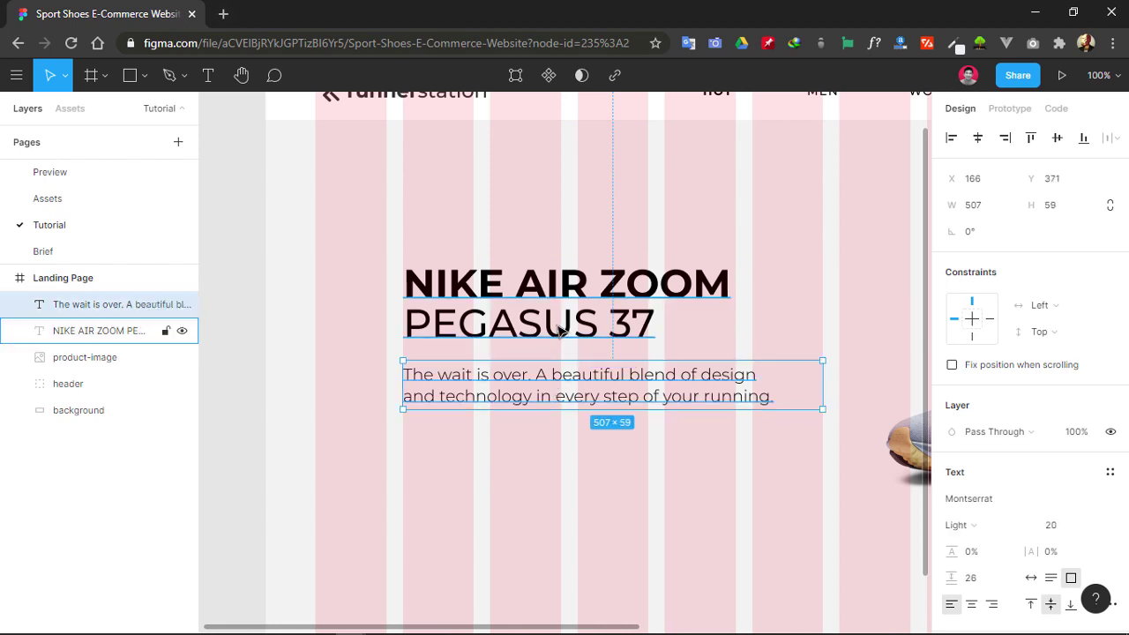
{"action": "key", "text": "alt"}
{"action": "key", "text": "Up"}
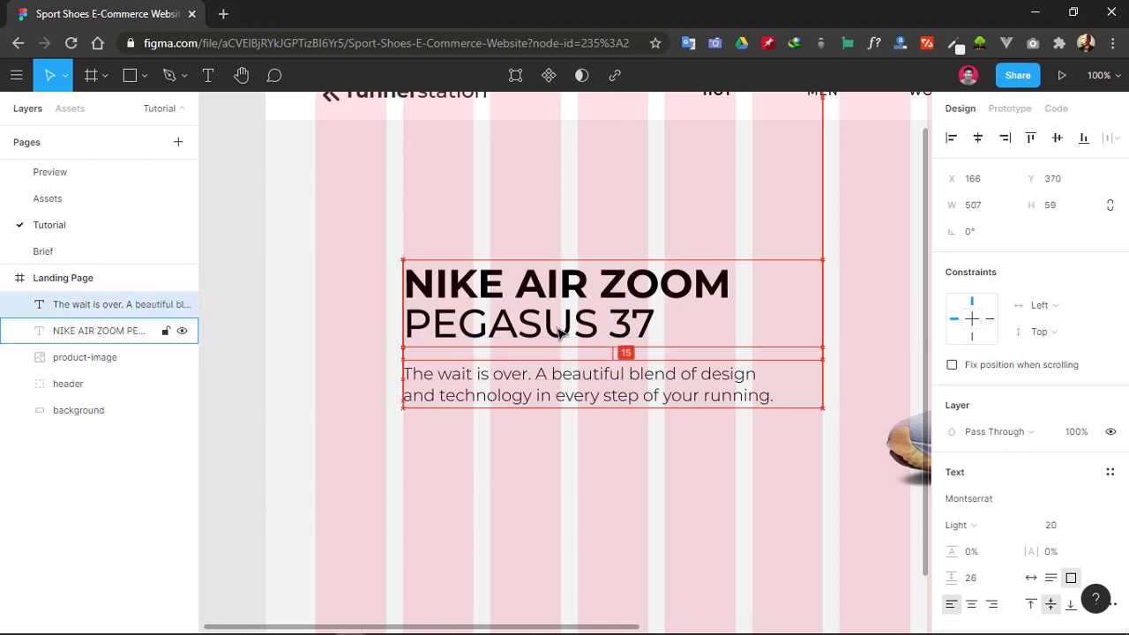
- Zoom out so the entire Landing Page frame fits on screen
{"action": "left_click", "coordinate": [567, 452]}
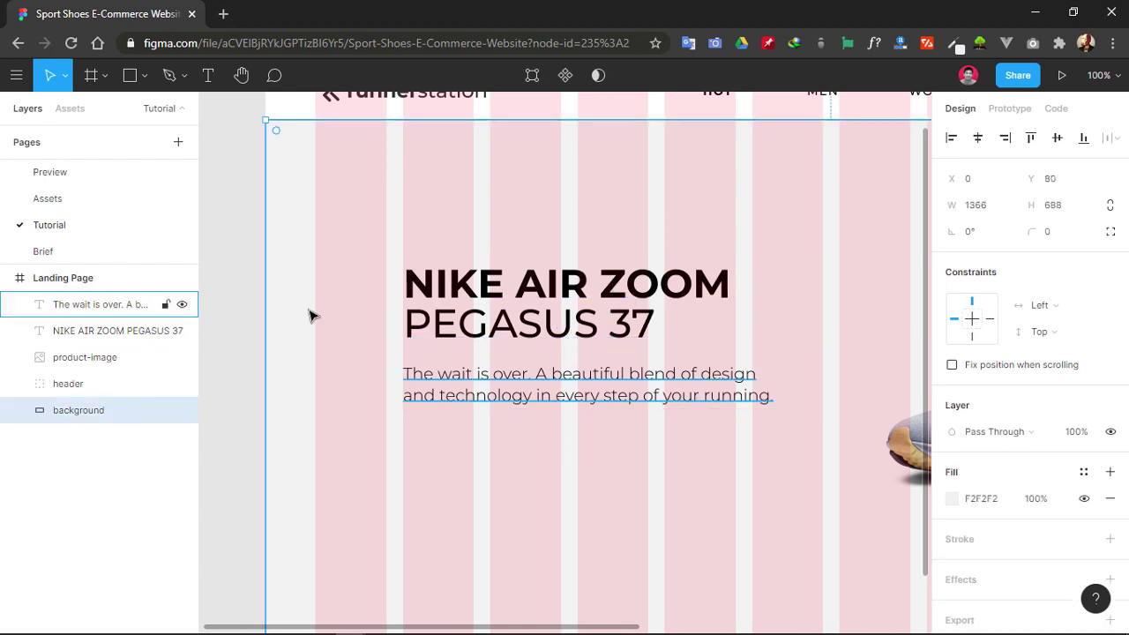
{"action": "left_click", "coordinate": [246, 283]}
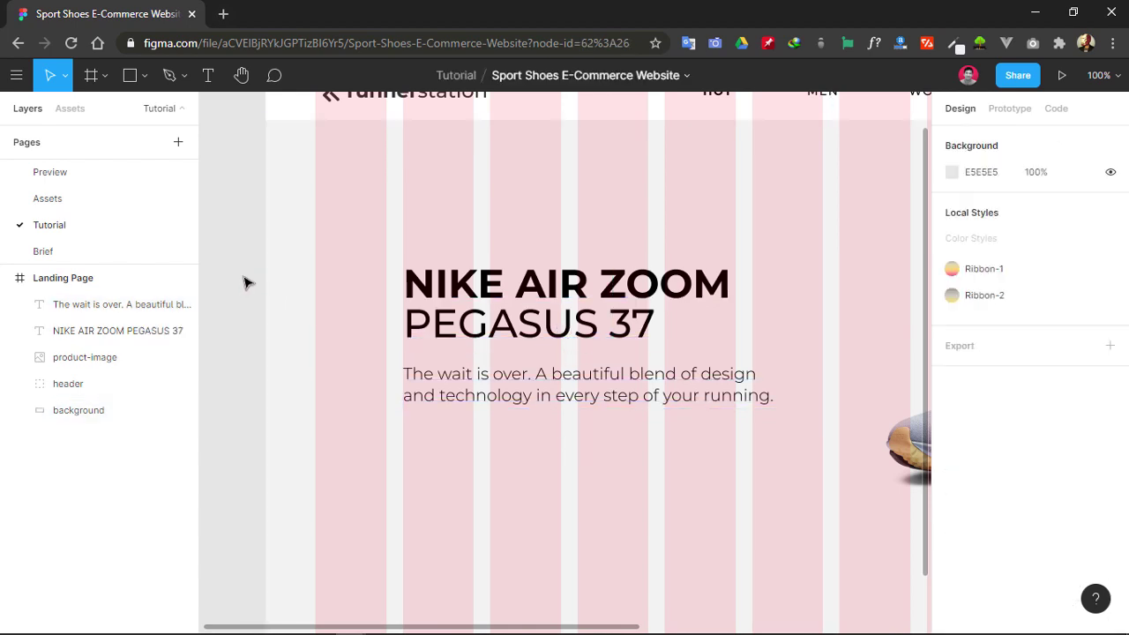
{"action": "key", "text": "minus"}
{"action": "scroll", "coordinate": [648, 171], "scroll_direction": "right", "scroll_amount": 4}
{"action": "left_click", "coordinate": [529, 304]}
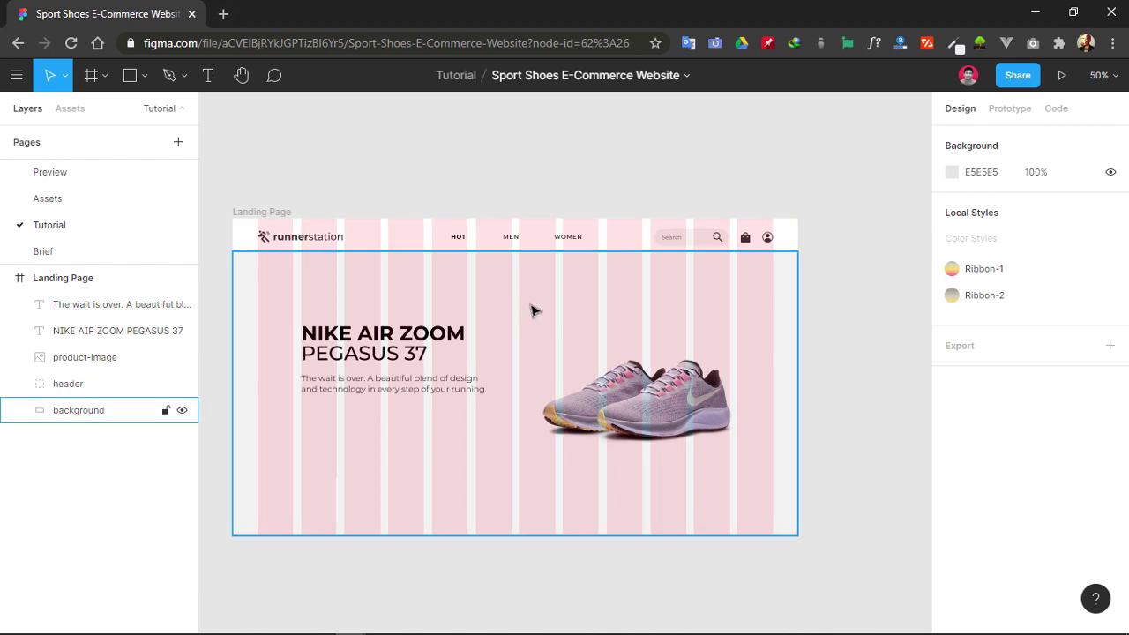
- Group the headline and description text layers and name the group product-caption
{"action": "left_click", "coordinate": [409, 356]}
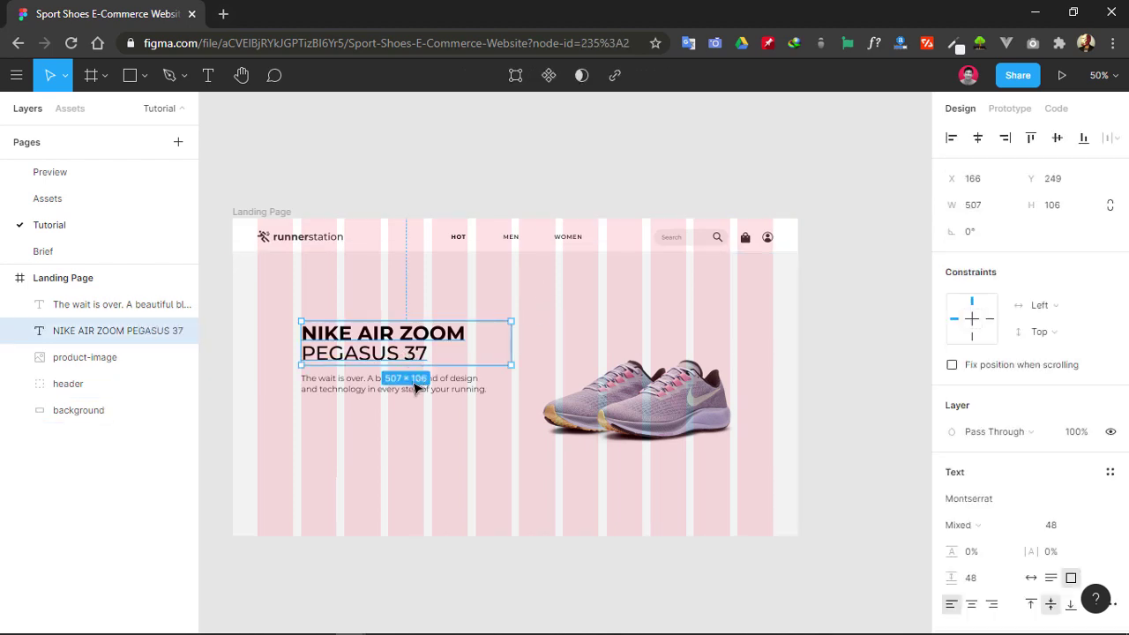
{"action": "left_click", "coordinate": [424, 391], "text": "shift"}
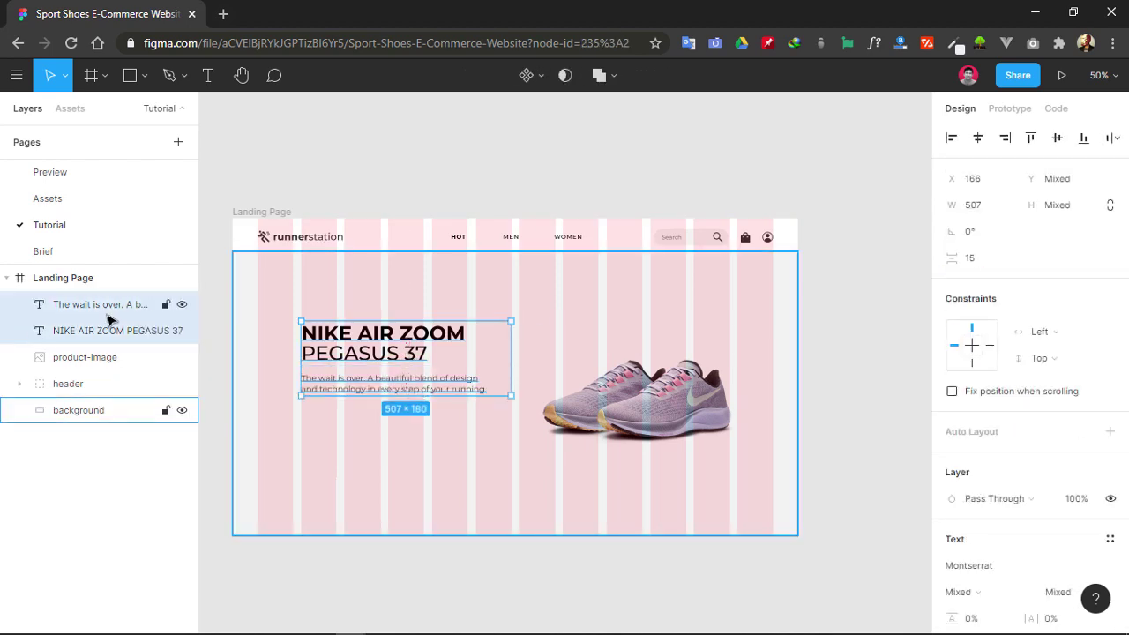
{"action": "key", "text": "ctrl+g"}
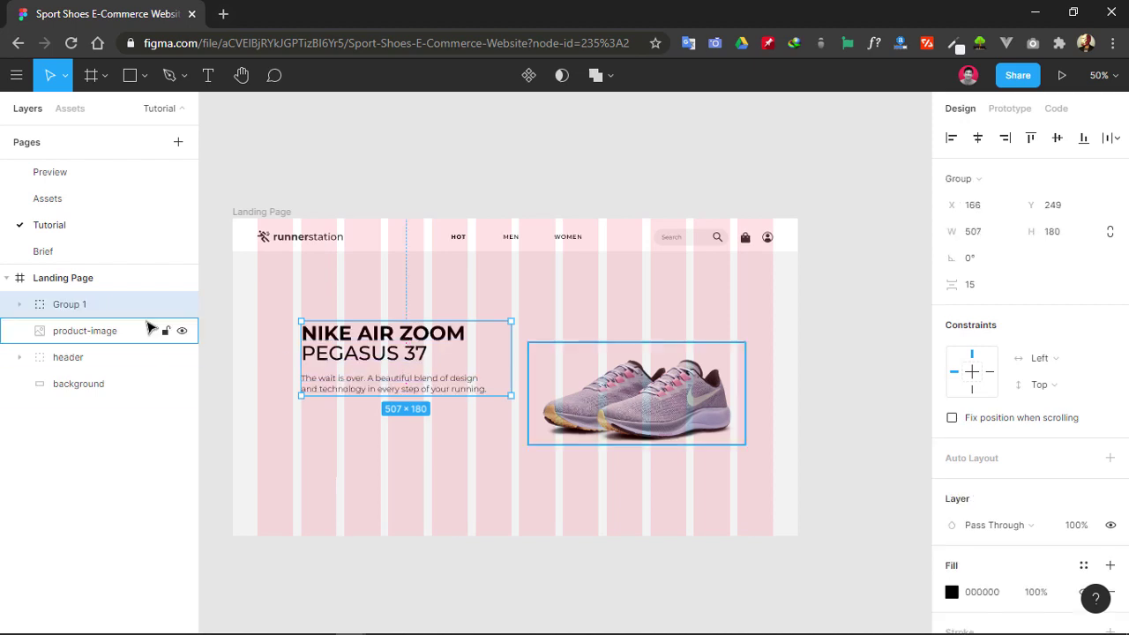
{"action": "double_click", "coordinate": [82, 305]}
{"action": "type", "text": "product-captio"}
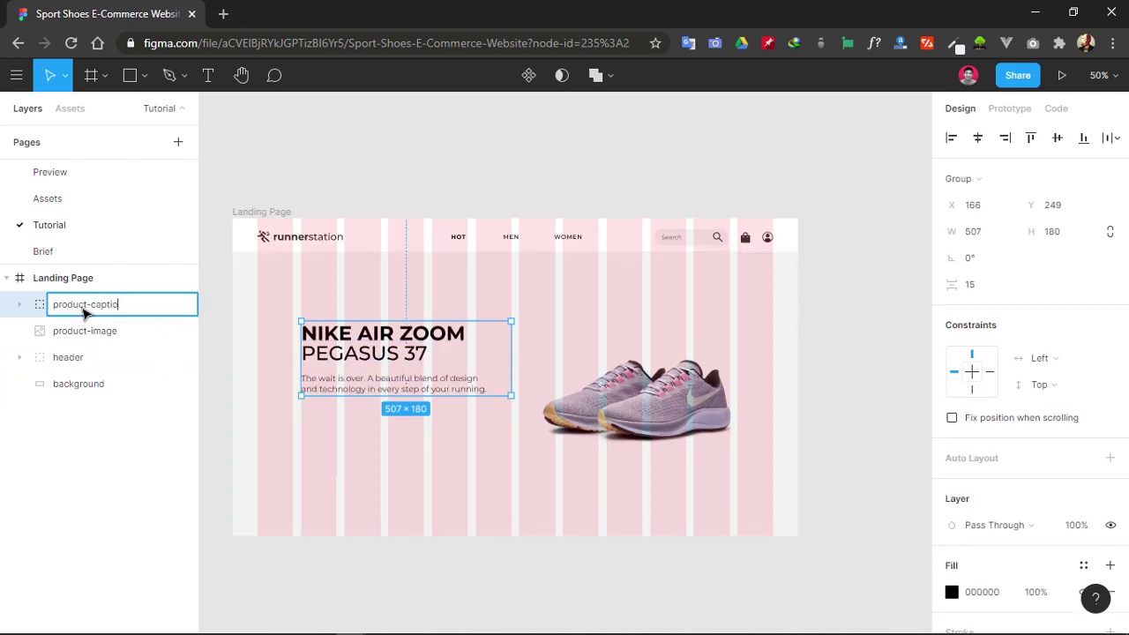
{"action": "type", "text": "n"}
{"action": "left_click", "coordinate": [370, 170]}
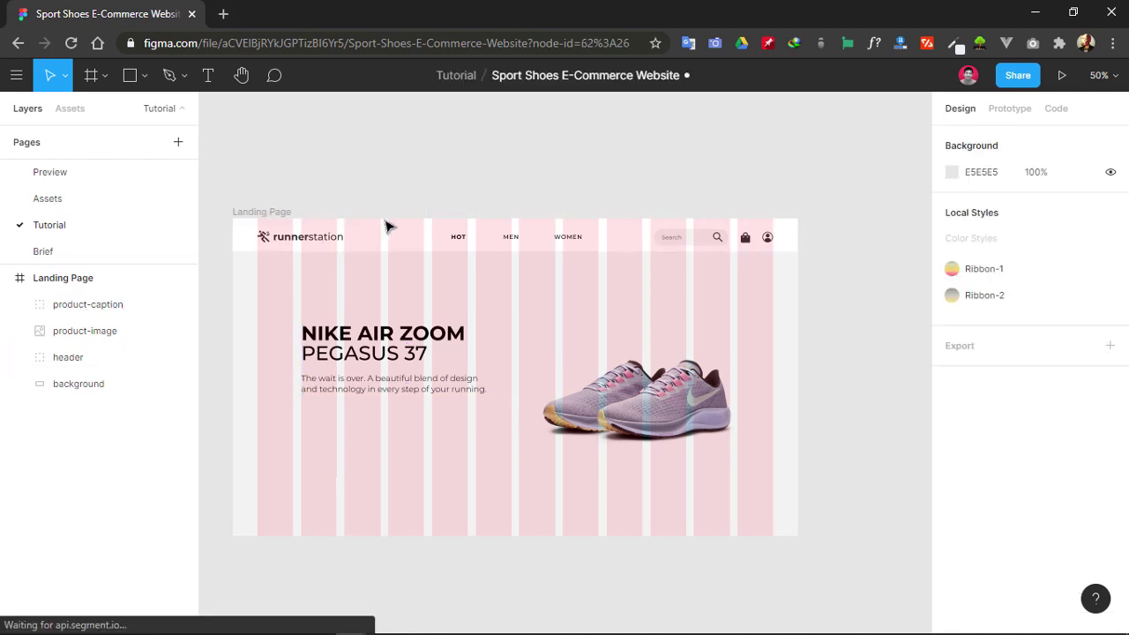
- Align the product-caption group and the shoe image on their vertical centres
{"action": "left_click", "coordinate": [394, 356]}
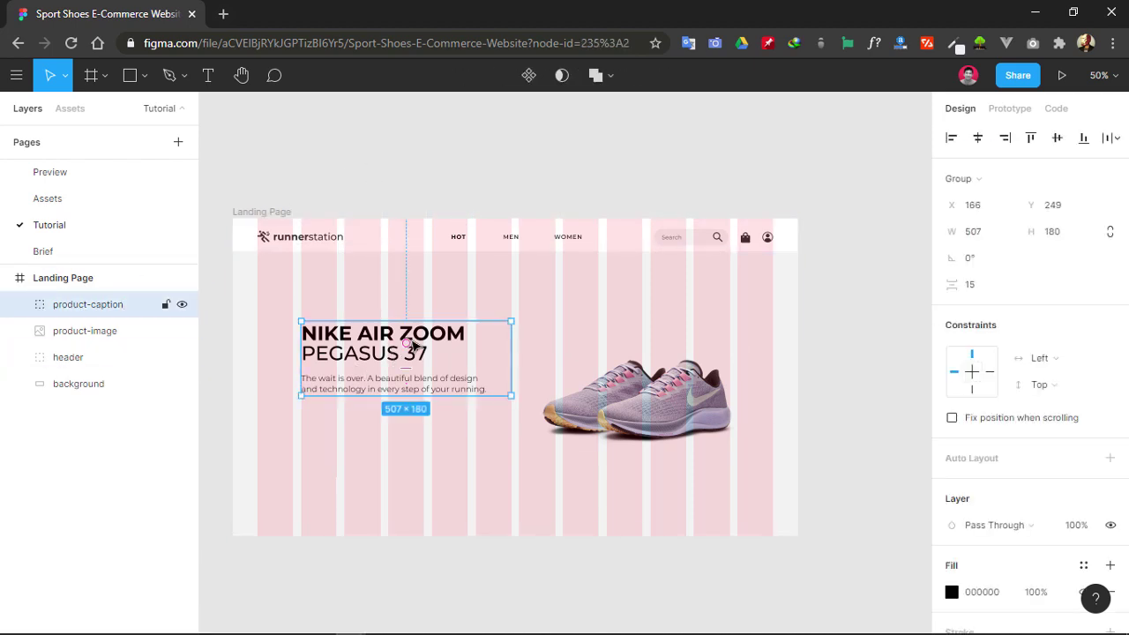
{"action": "left_click", "coordinate": [650, 402], "text": "shift"}
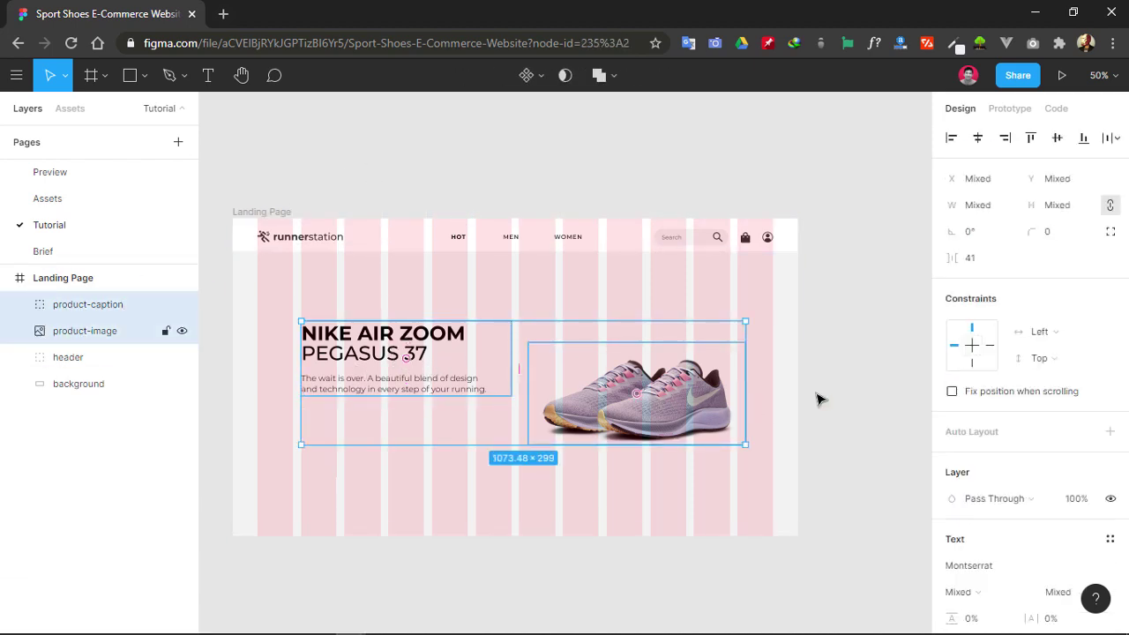
{"action": "left_click", "coordinate": [1057, 138]}
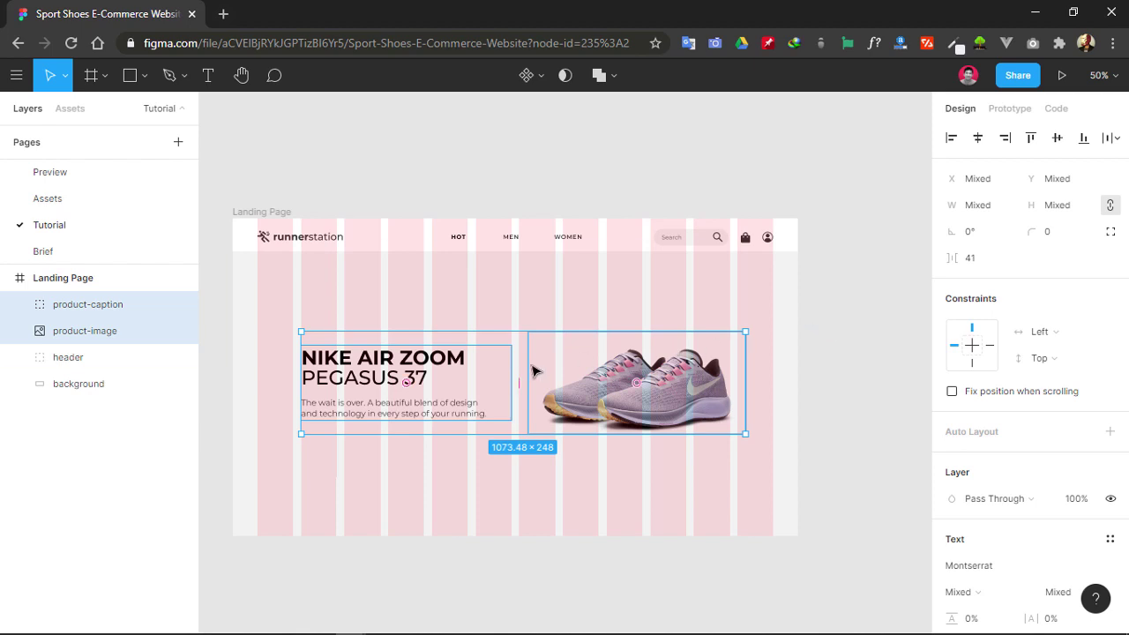
- Zoom to fit the whole frame in the view
{"action": "left_click", "coordinate": [247, 377]}
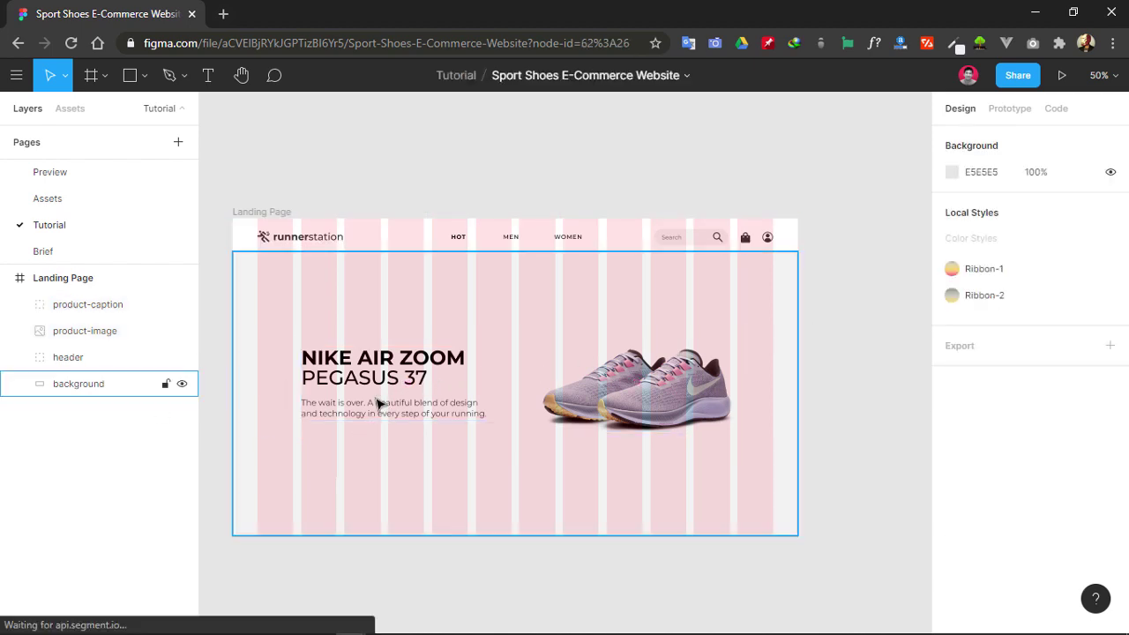
{"action": "left_click", "coordinate": [141, 421]}
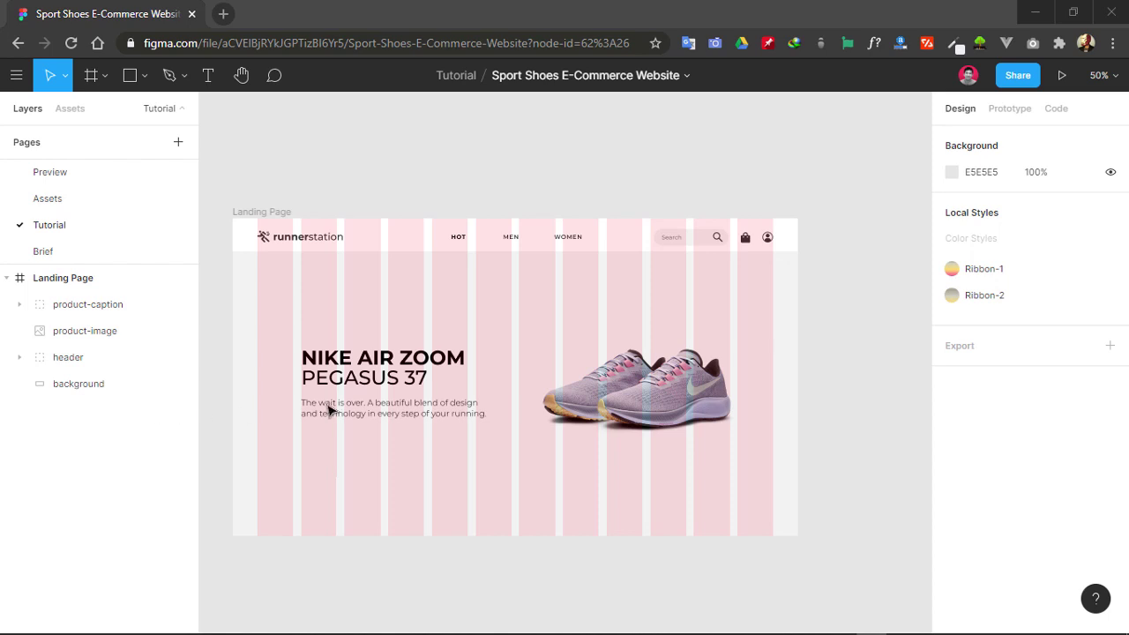
{"action": "left_click", "coordinate": [1100, 75]}
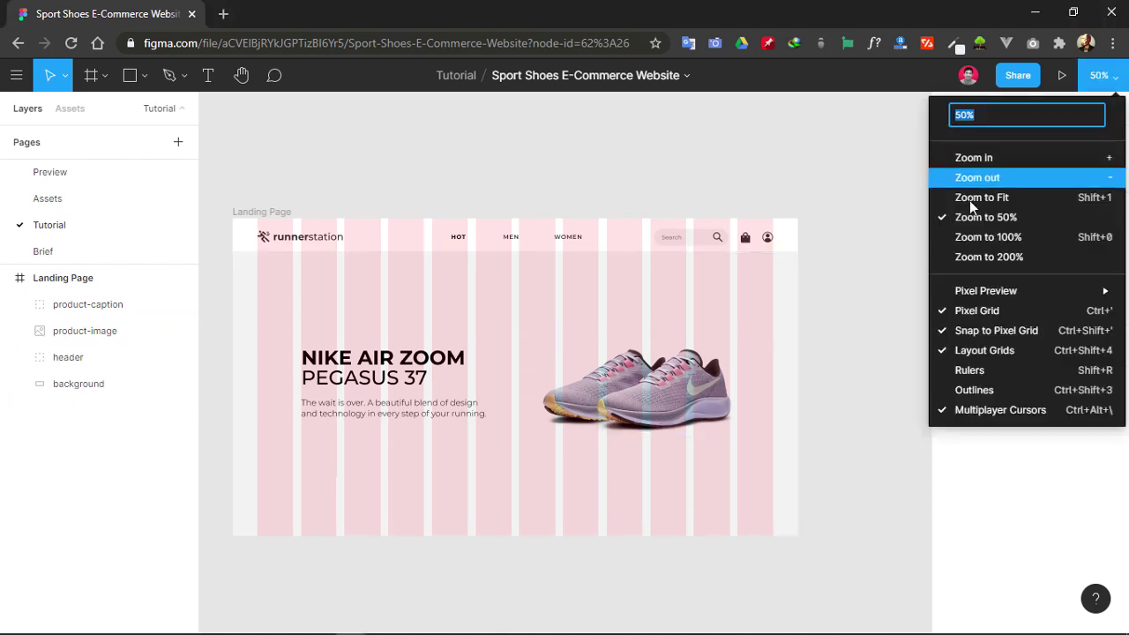
{"action": "left_click", "coordinate": [975, 198]}
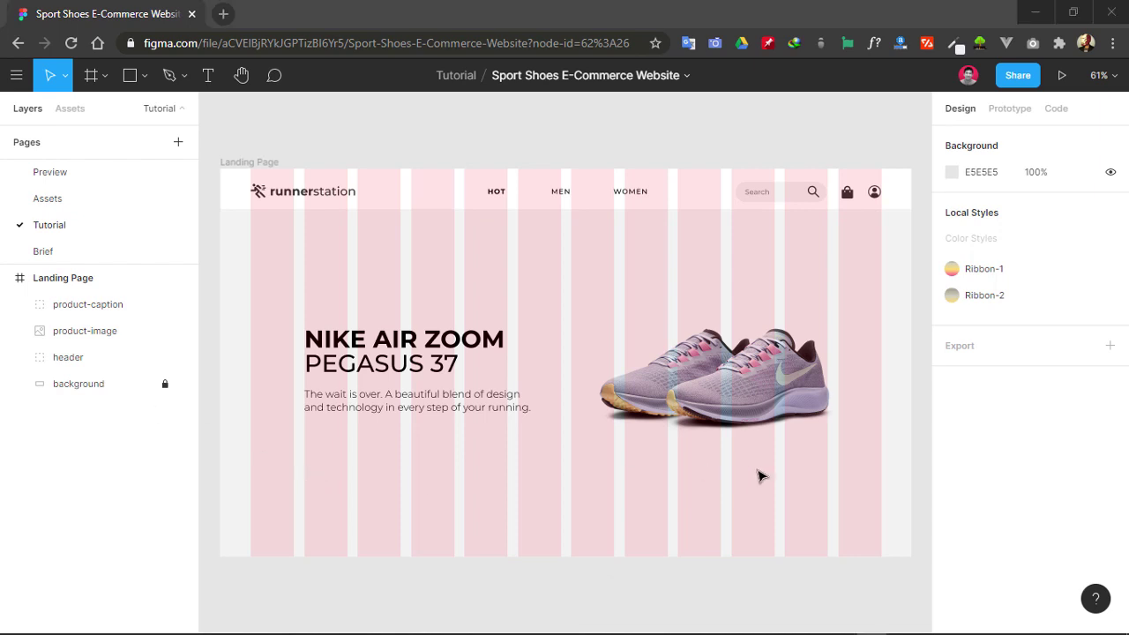
- Draw a 1035×50 rectangle below the headline and shoe with corner radius 15
{"action": "left_click", "coordinate": [147, 75]}
{"action": "left_click", "coordinate": [110, 113]}
{"action": "mouse_move", "coordinate": [305, 460]}
{"action": "left_mouse_down"}
{"action": "mouse_move", "coordinate": [768, 509]}
{"action": "mouse_move", "coordinate": [827, 501]}
{"action": "left_mouse_up"}
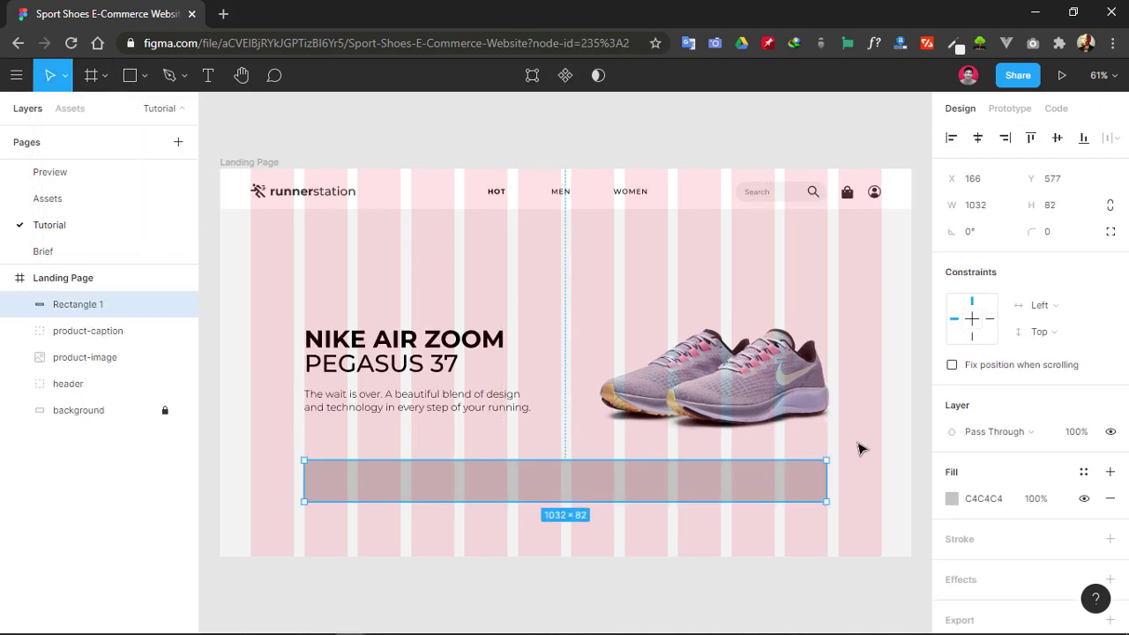
{"action": "left_click", "coordinate": [1077, 210]}
{"action": "key", "text": "Return"}
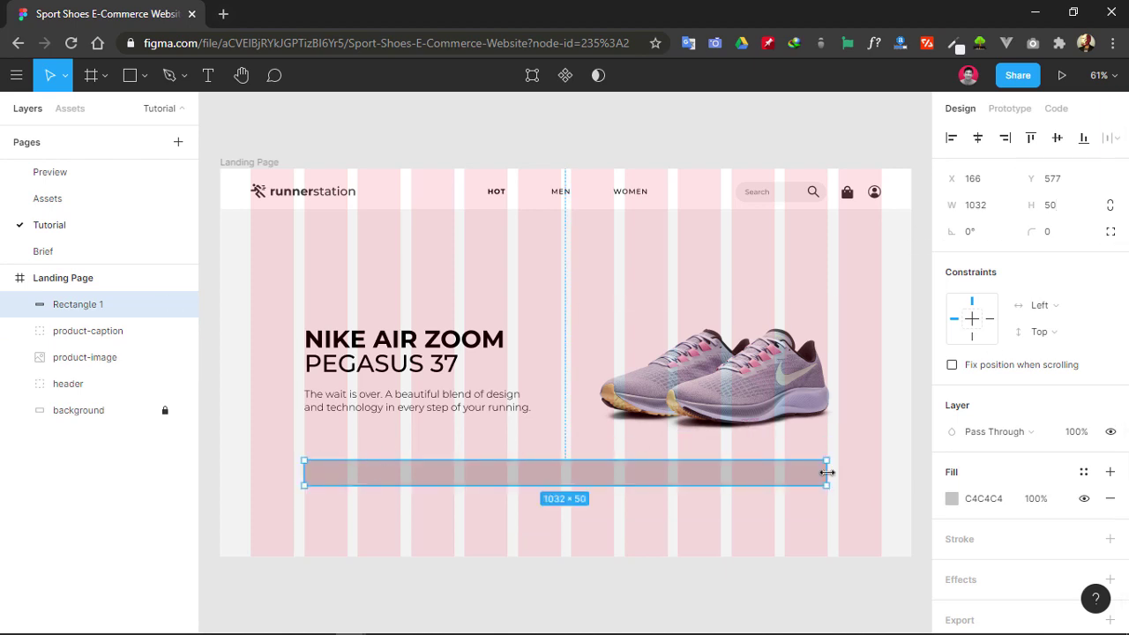
{"action": "left_click_drag", "start_coordinate": [827, 473], "coordinate": [829, 472]}
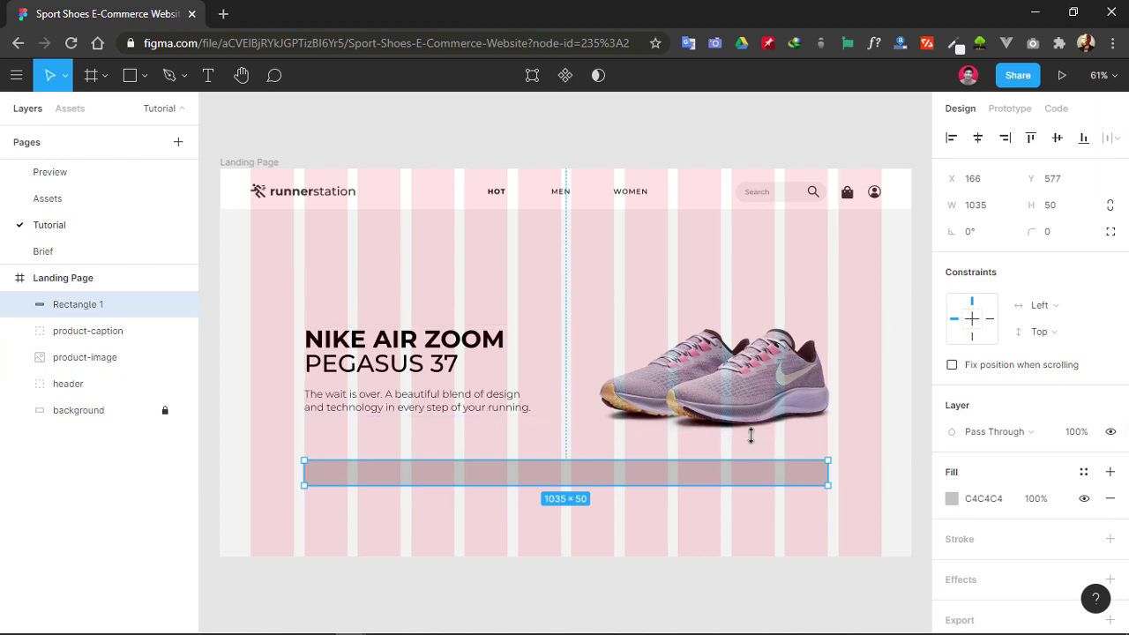
{"action": "left_click", "coordinate": [1050, 231]}
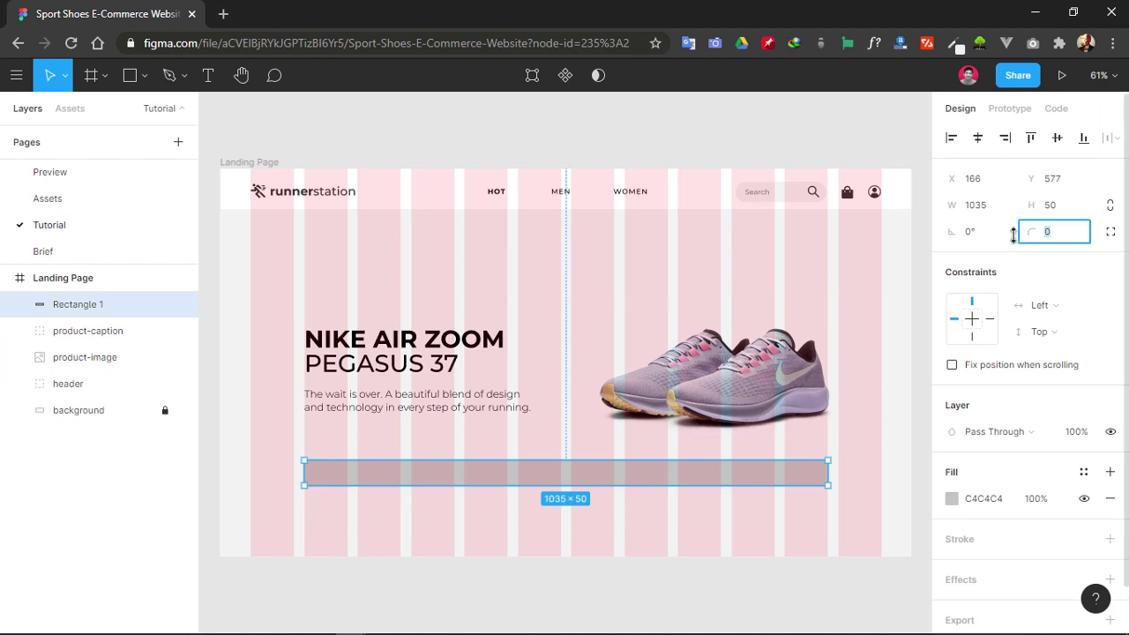
{"action": "type", "text": "15"}
{"action": "key", "text": "Return"}
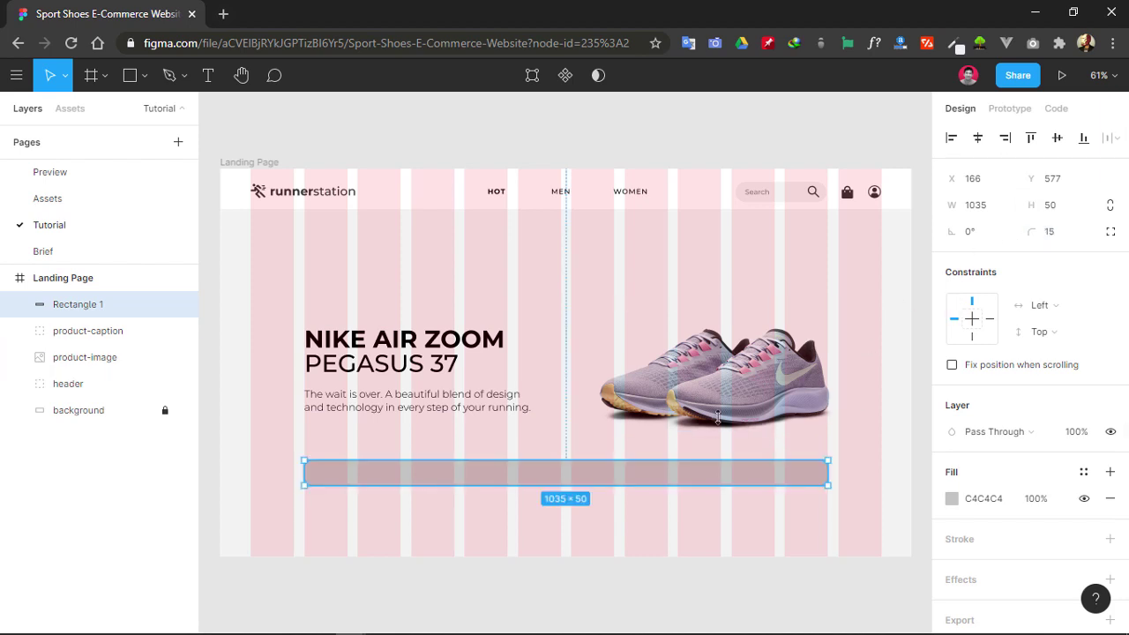
- Set the bar's fill to white FFFFFF at 80% opacity
{"action": "left_click", "coordinate": [949, 498]}
{"action": "left_click", "coordinate": [815, 486]}
{"action": "type", "text": "FFFFFF"}
{"action": "key", "text": "Return"}
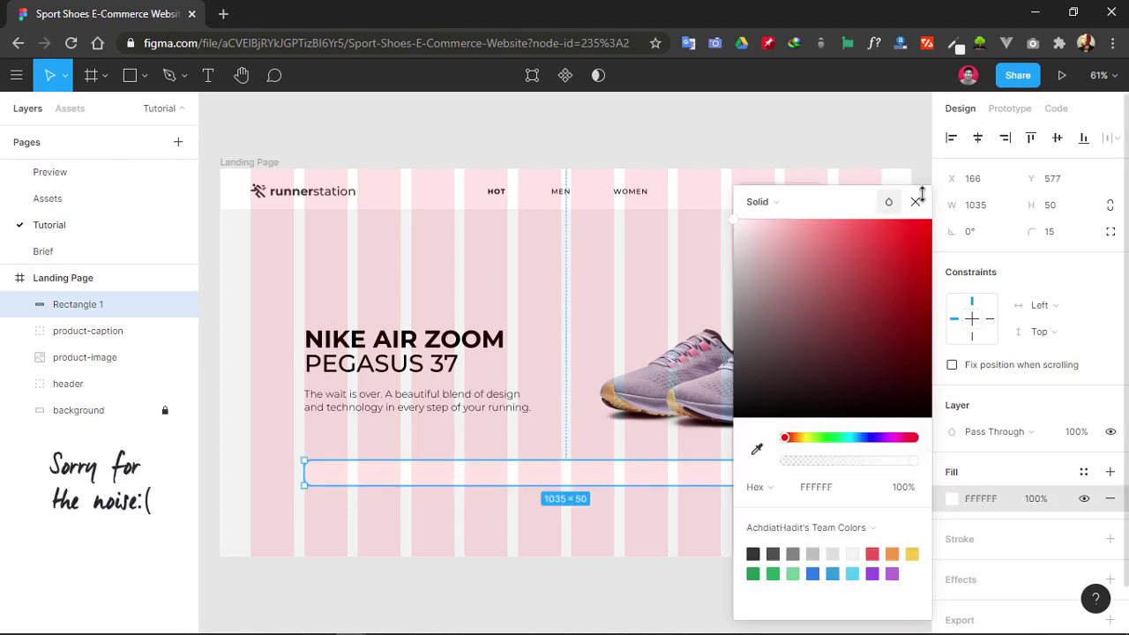
{"action": "left_click", "coordinate": [902, 486]}
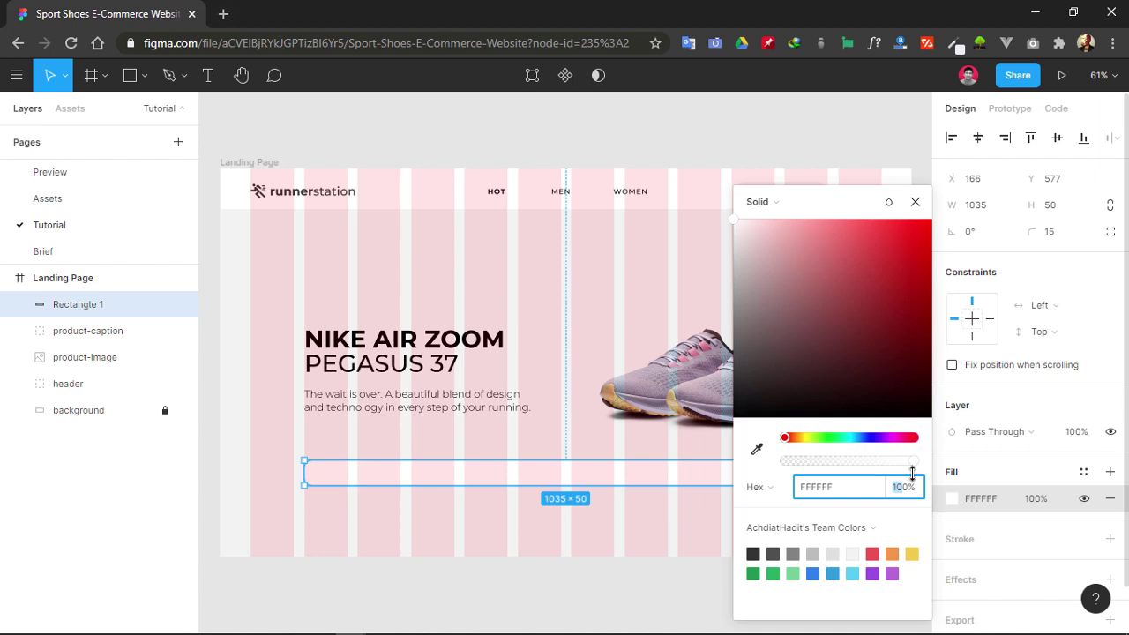
{"action": "type", "text": "8"}
{"action": "key", "text": "Return"}
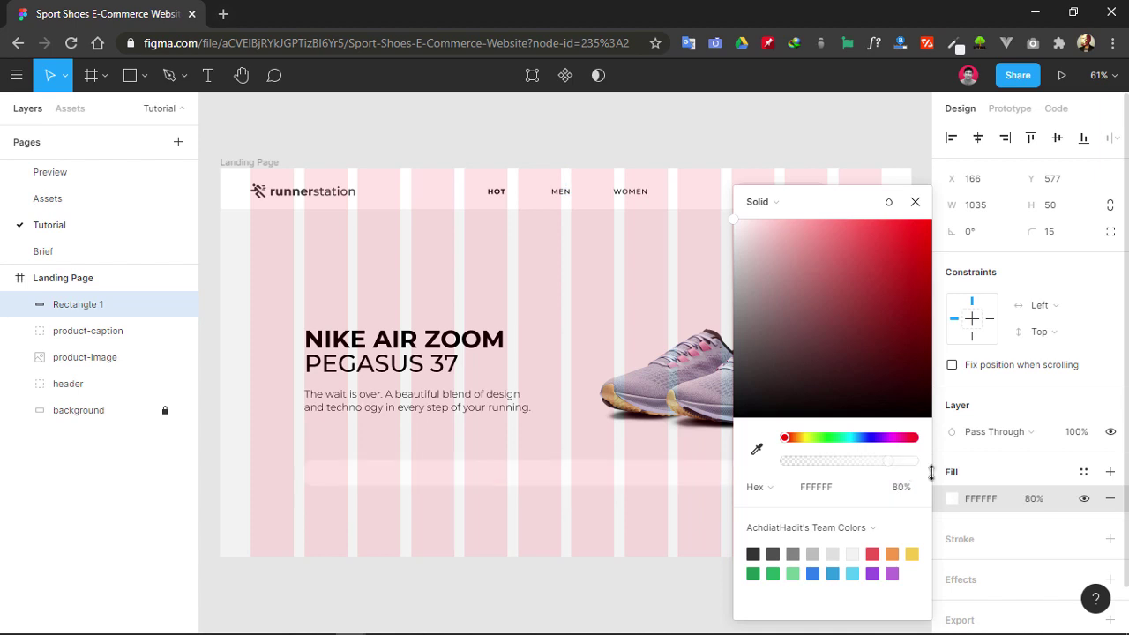
{"action": "left_click", "coordinate": [916, 201]}
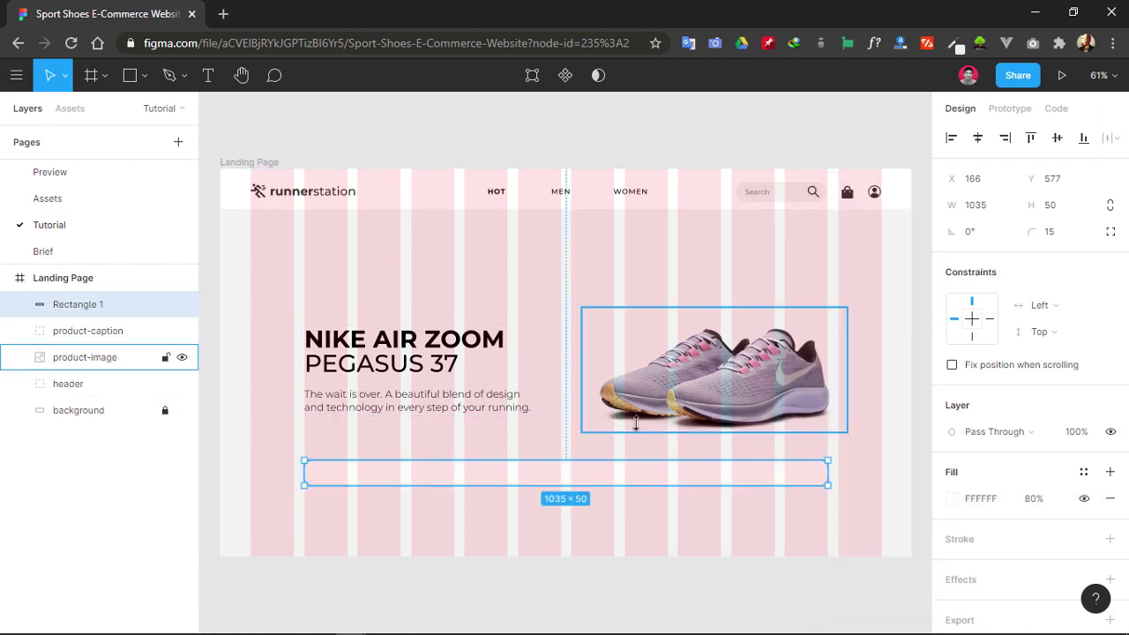
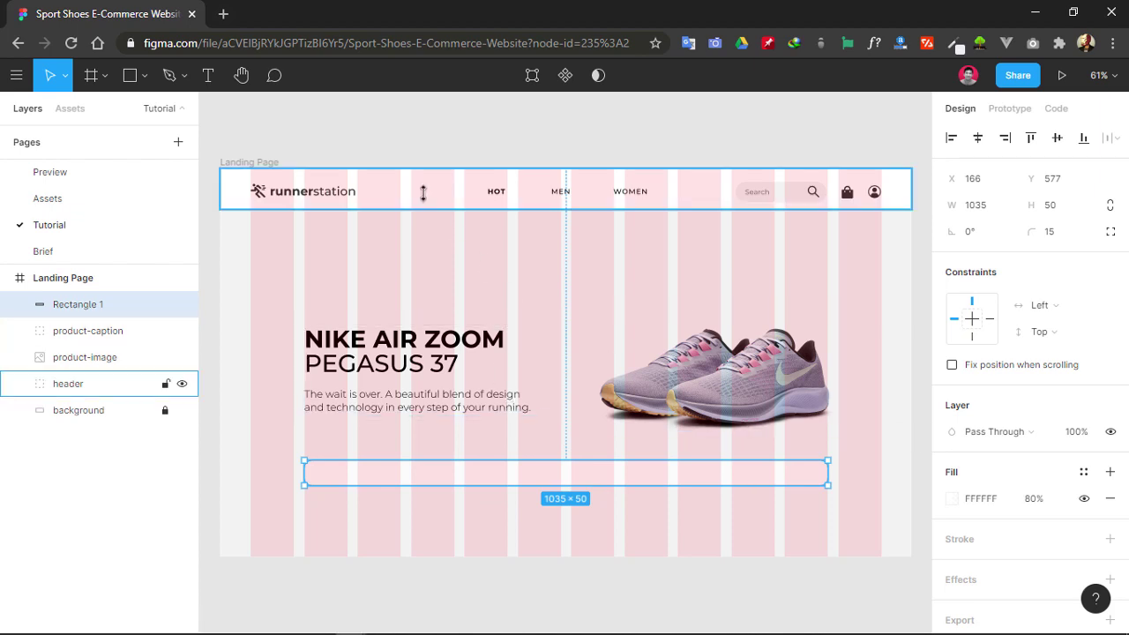
- Place a text box on the pale bar below the hero text
{"action": "left_click", "coordinate": [275, 104]}
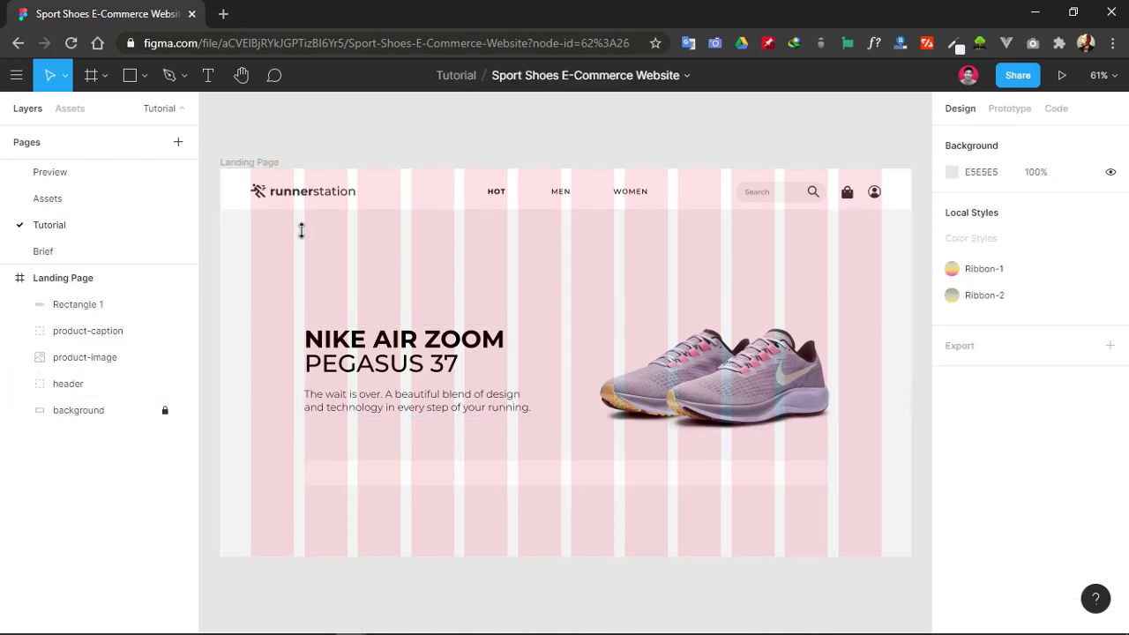
{"action": "key", "text": "shift+0"}
{"action": "key", "text": "t"}
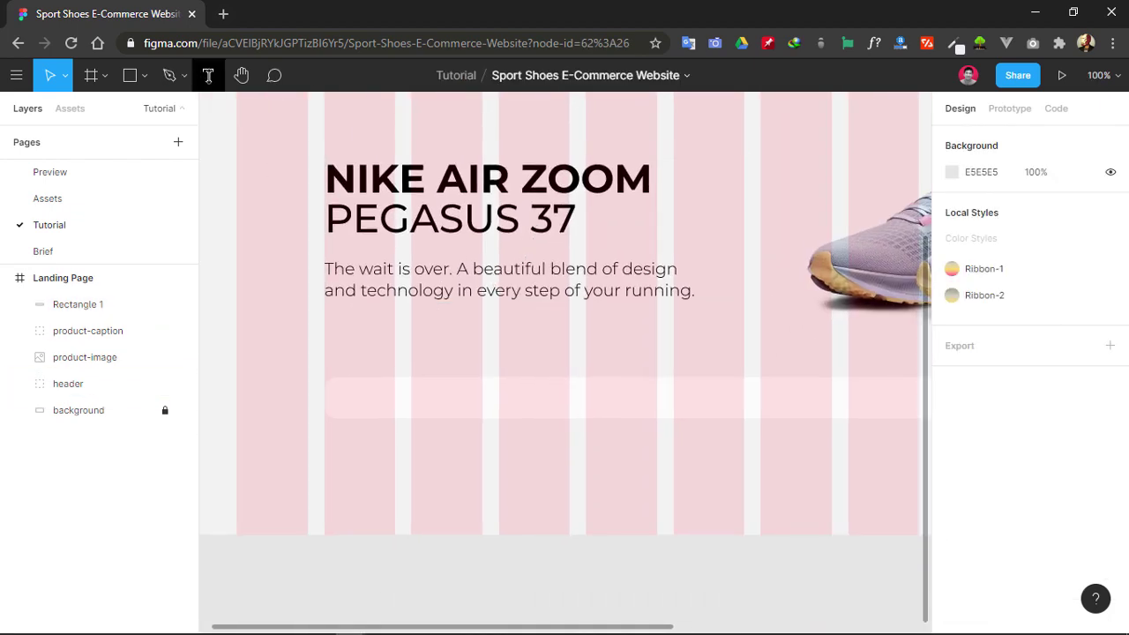
{"action": "left_click_drag", "start_coordinate": [356, 382], "coordinate": [519, 410]}
{"action": "key", "text": "Escape"}
{"action": "left_click", "coordinate": [468, 404]}
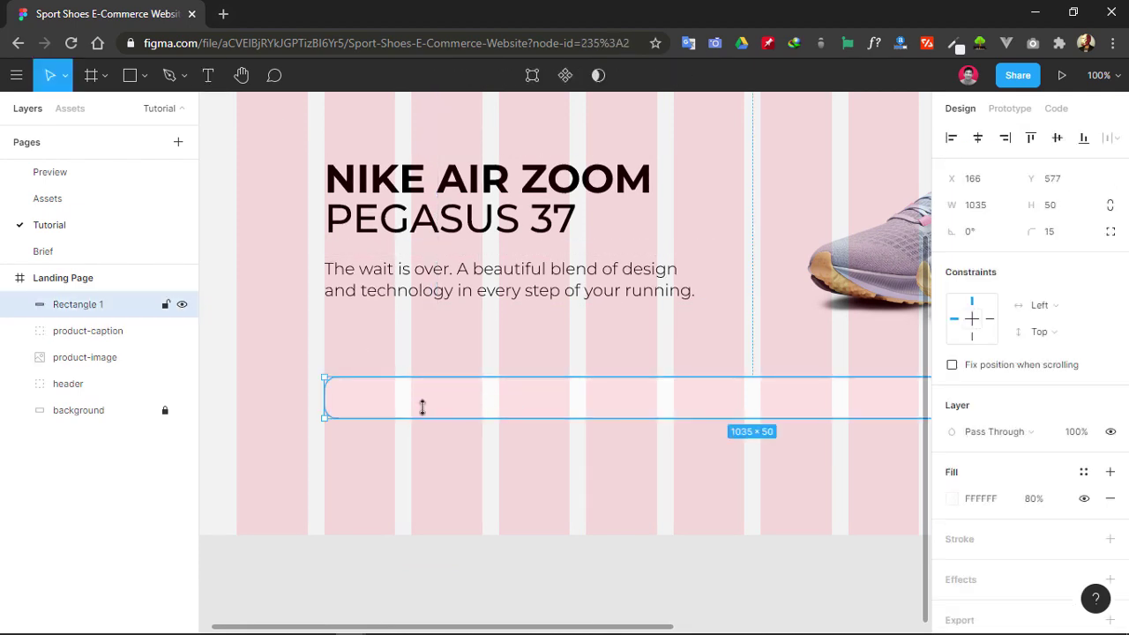
{"action": "key", "text": "Escape"}
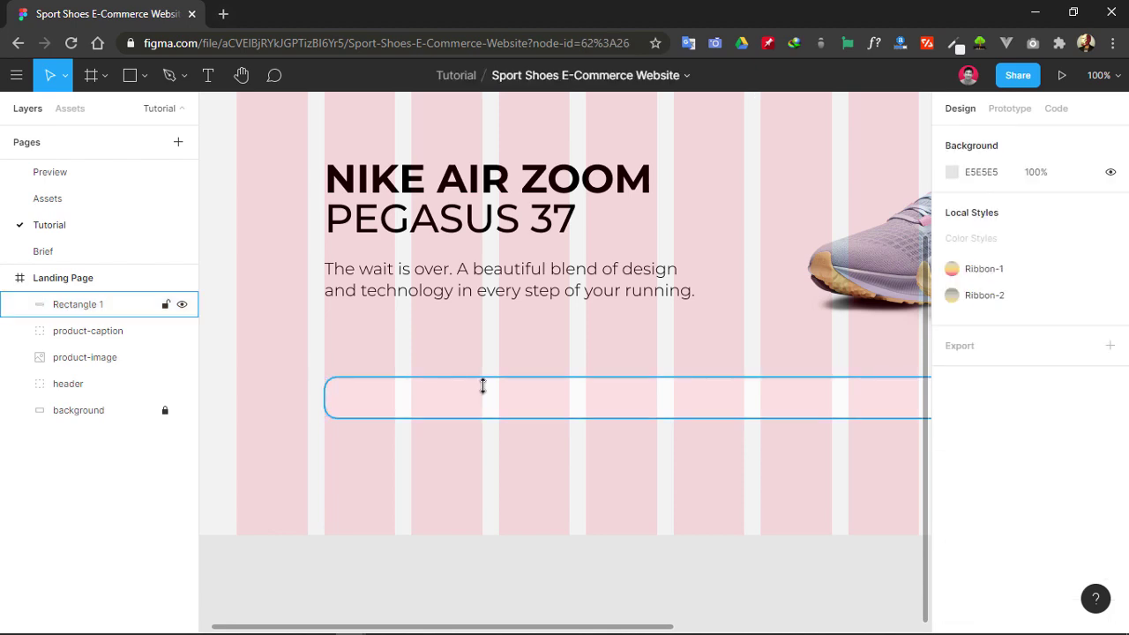
{"action": "left_click", "coordinate": [208, 75]}
{"action": "left_click_drag", "start_coordinate": [354, 385], "coordinate": [517, 410]}
- Type the label BRAND NIKE
{"action": "type", "text": "bRA"}
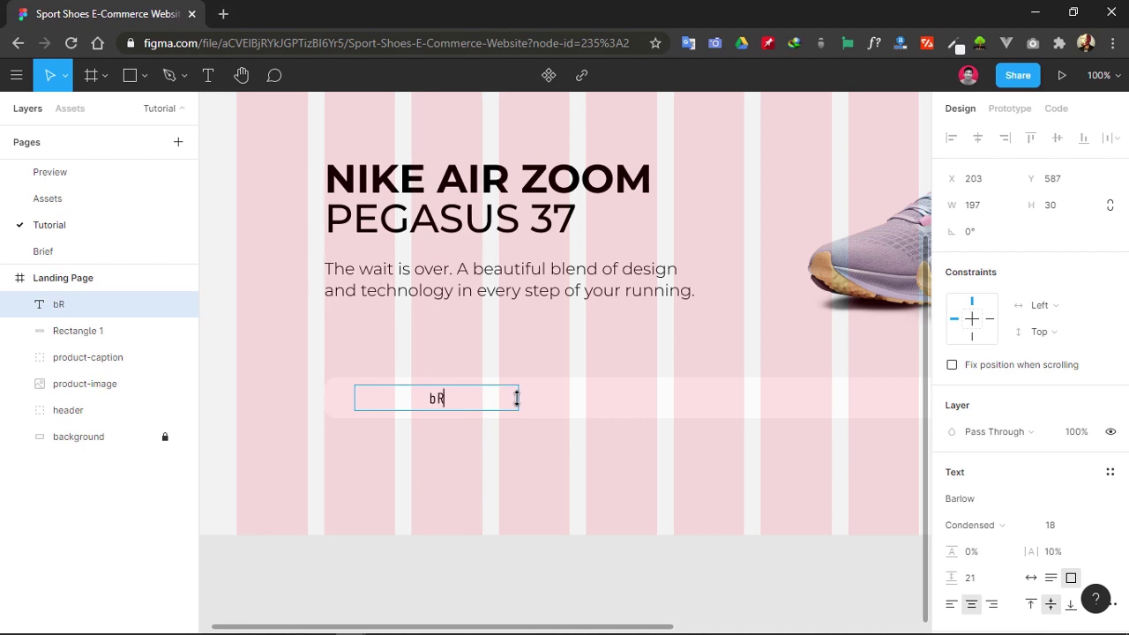
{"action": "key", "text": "BackSpace"}
{"action": "key", "text": "BackSpace"}
{"action": "key", "text": "BackSpace"}
{"action": "type", "text": "b"}
{"action": "key", "text": "BackSpace"}
{"action": "type", "text": "BRAND NIKE"}
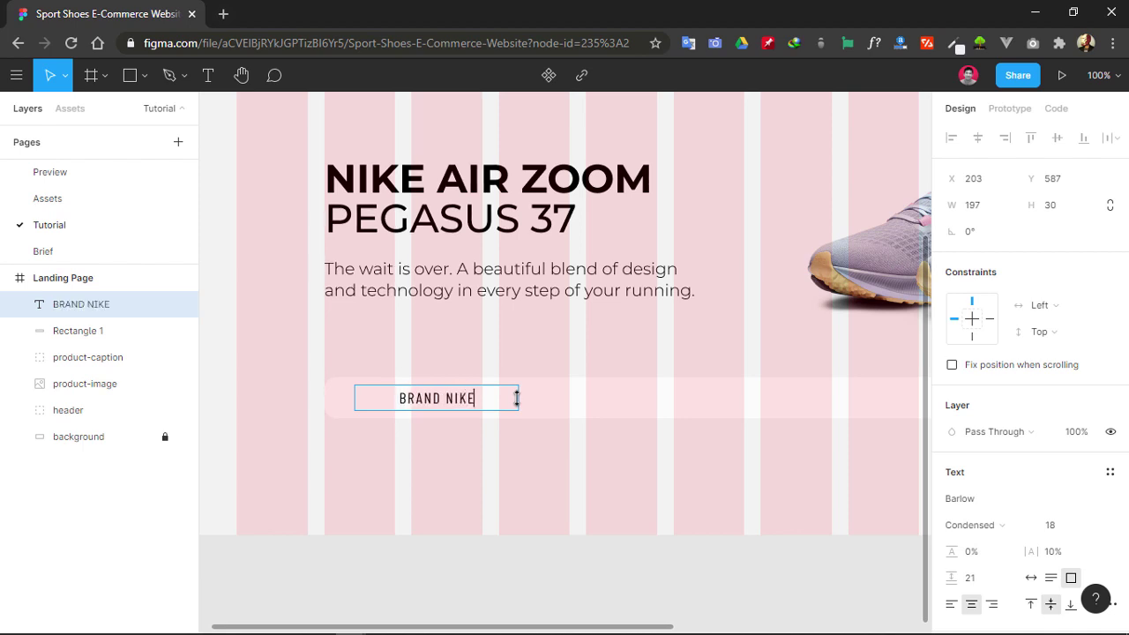
- Set BRAND to Barlow Condensed Bold and narrow the text box to 99 × 30
{"action": "key", "text": "ctrl+a"}
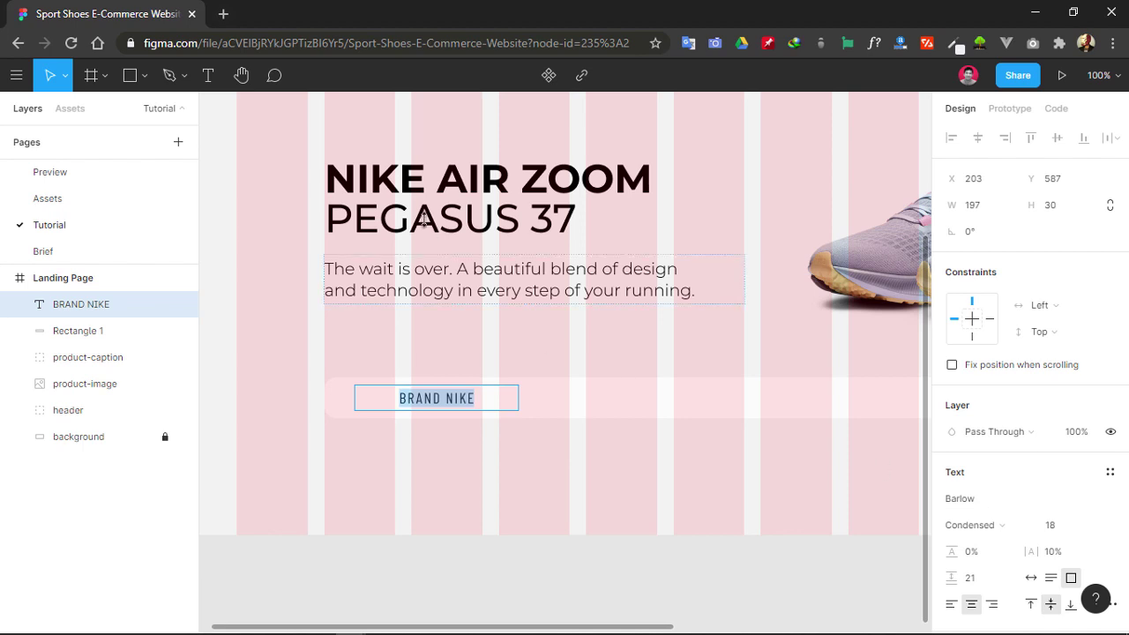
{"action": "left_click", "coordinate": [1021, 524]}
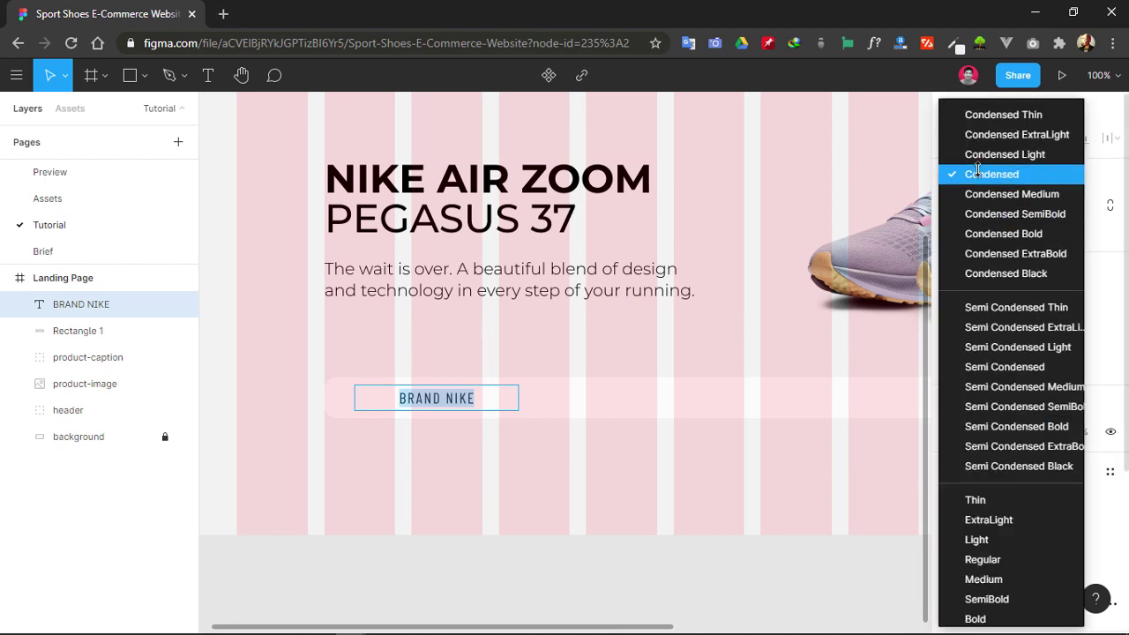
{"action": "double_click", "coordinate": [416, 398]}
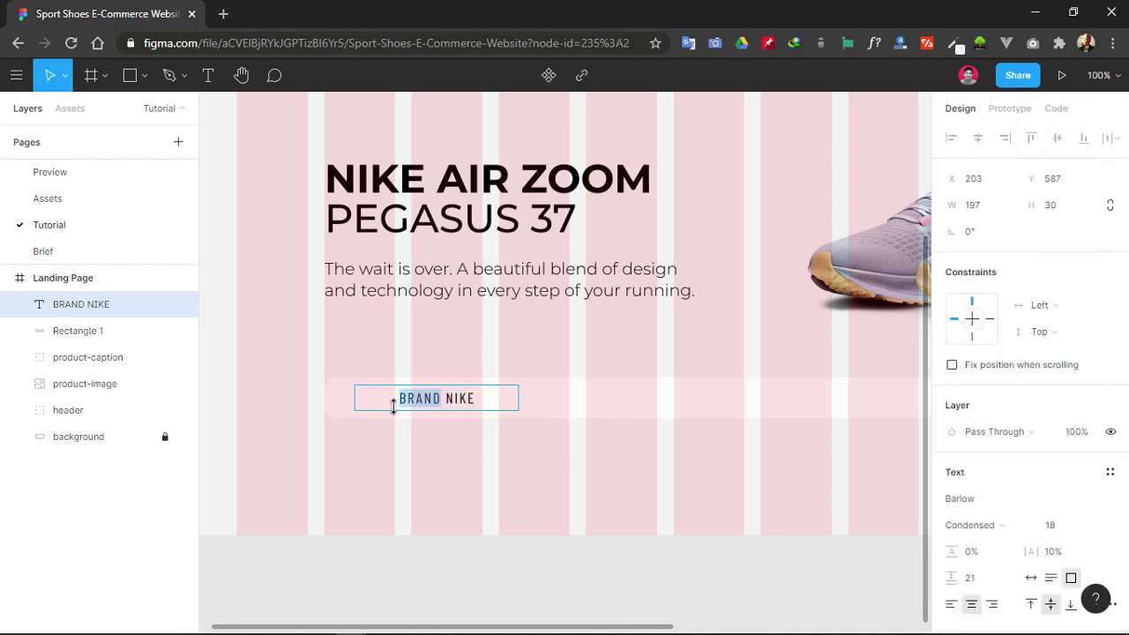
{"action": "left_click", "coordinate": [1019, 523]}
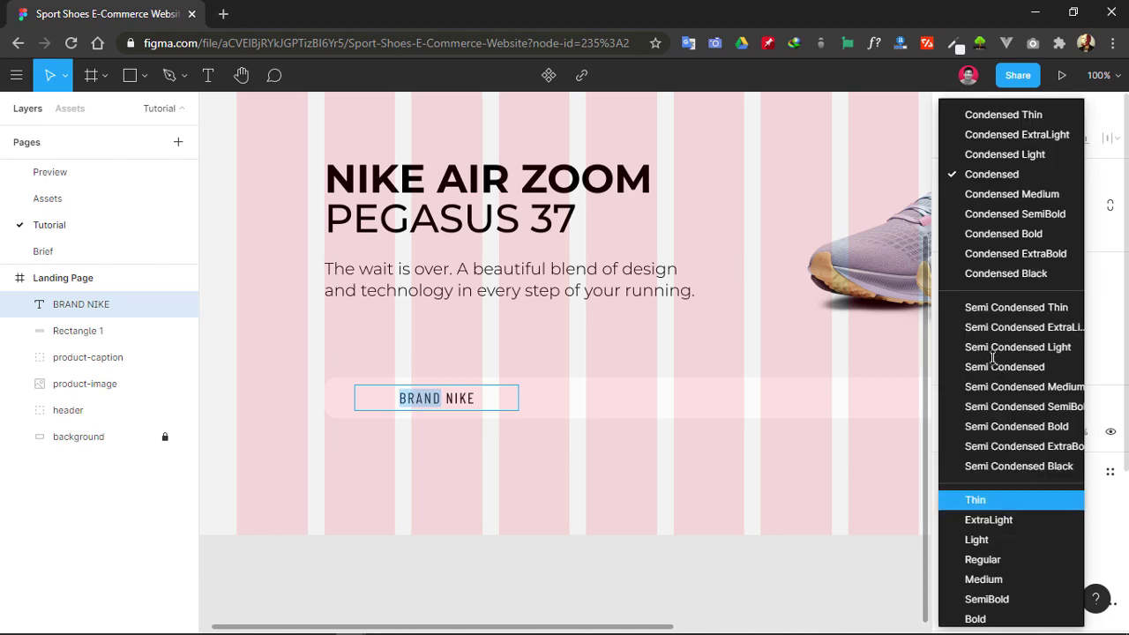
{"action": "left_click", "coordinate": [985, 232]}
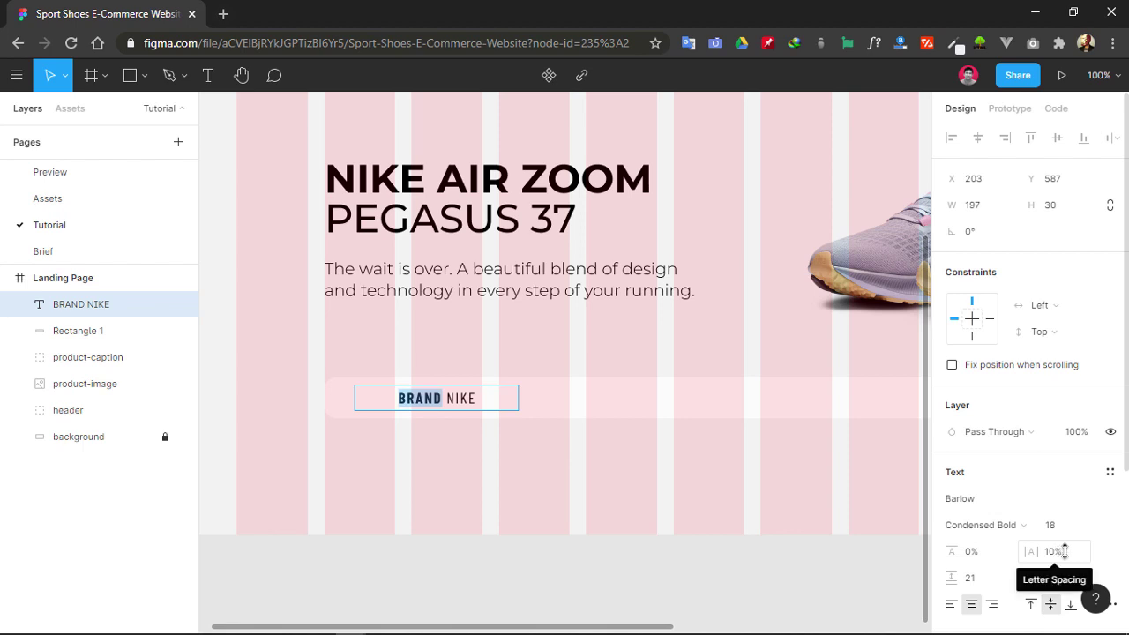
{"action": "key", "text": "Escape"}
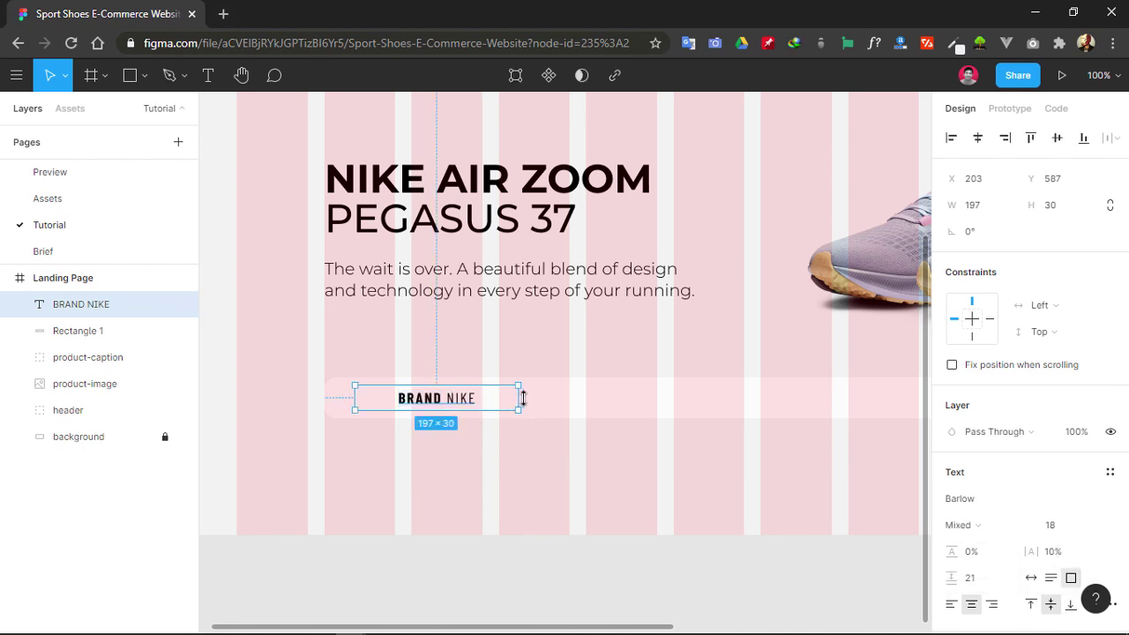
{"action": "left_click_drag", "start_coordinate": [523, 398], "coordinate": [437, 398]}
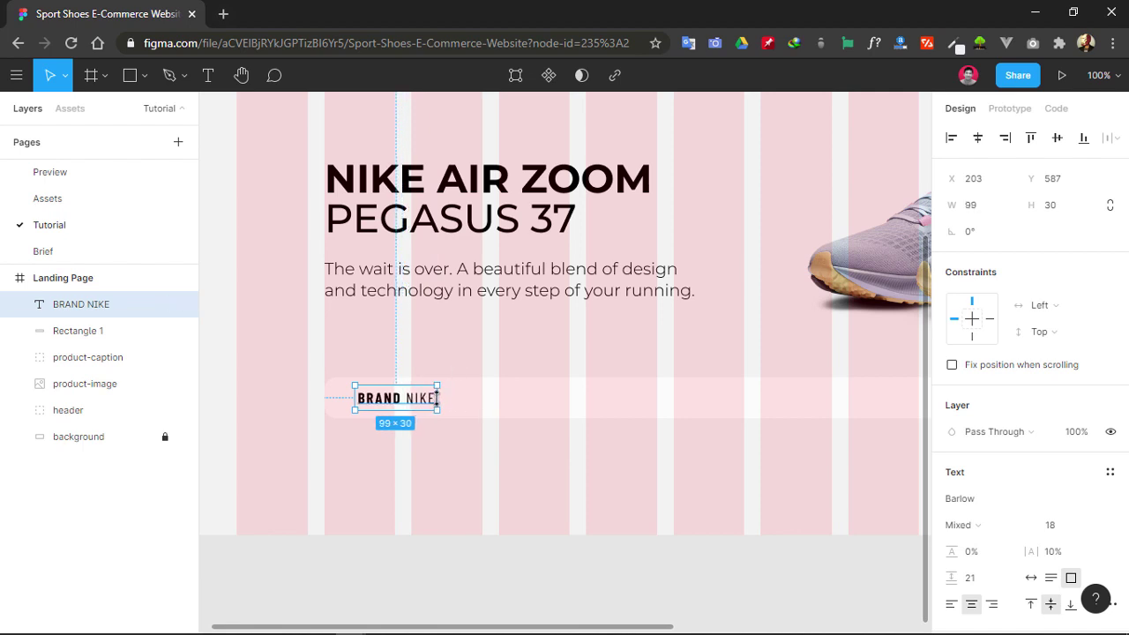
- Duplicate the label, move the copy right along the bar, and change BRAND to MODEL
{"action": "key", "text": "ctrl+d"}
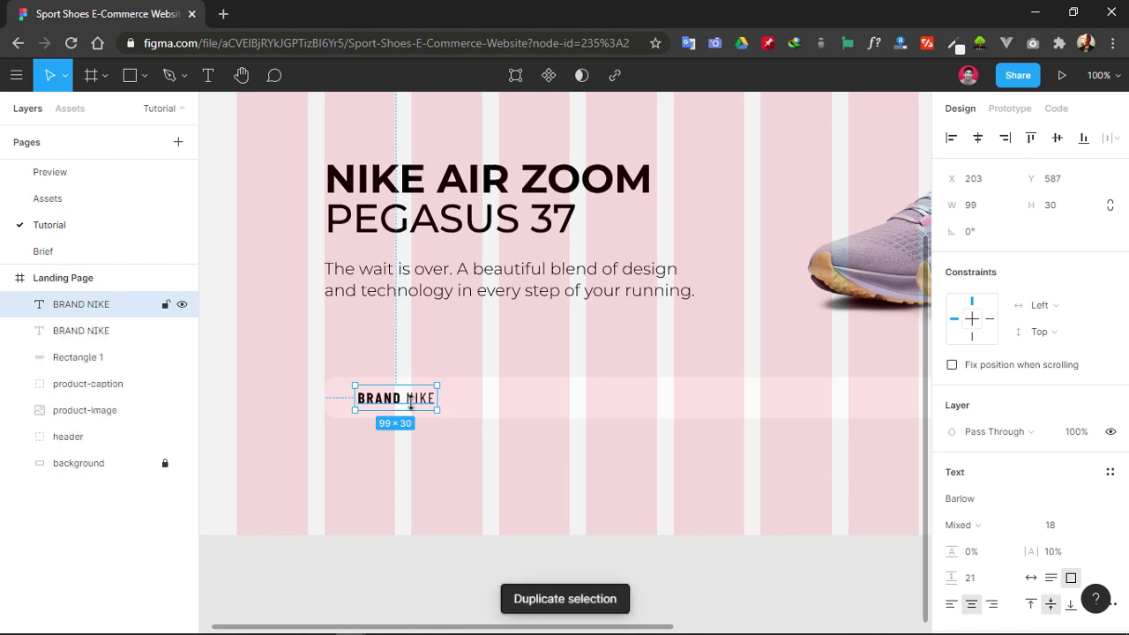
{"action": "left_click_drag", "start_coordinate": [428, 395], "coordinate": [714, 397]}
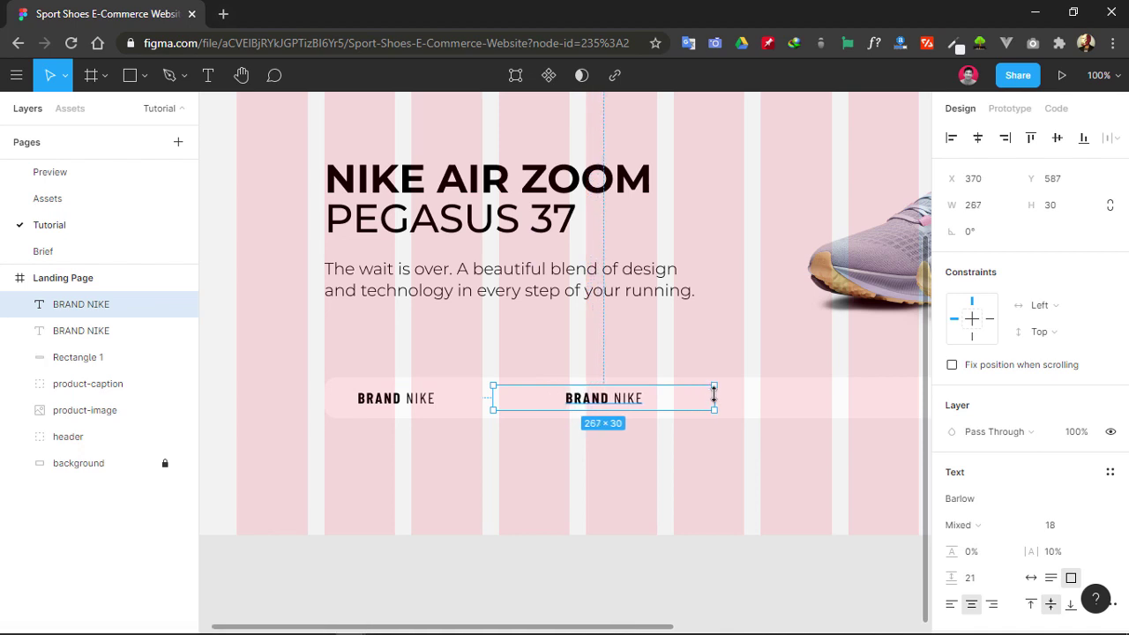
{"action": "double_click", "coordinate": [597, 397]}
{"action": "left_click", "coordinate": [597, 398]}
{"action": "left_click_drag", "start_coordinate": [592, 398], "coordinate": [609, 397]}
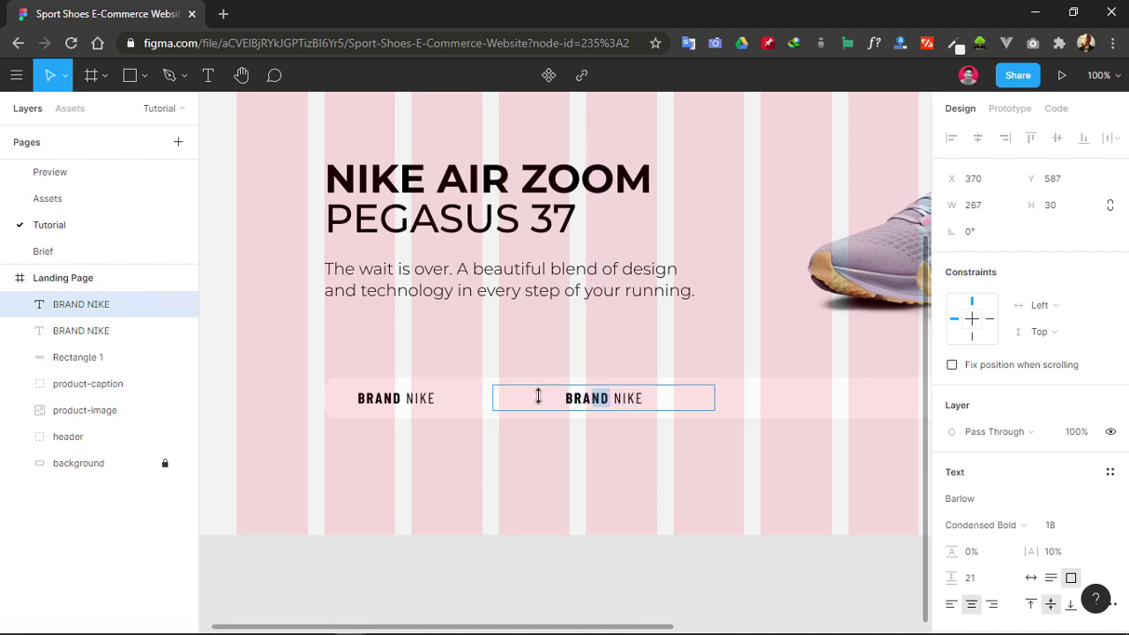
{"action": "left_click_drag", "start_coordinate": [538, 398], "coordinate": [548, 401]}
{"action": "type", "text": "MODEL"}
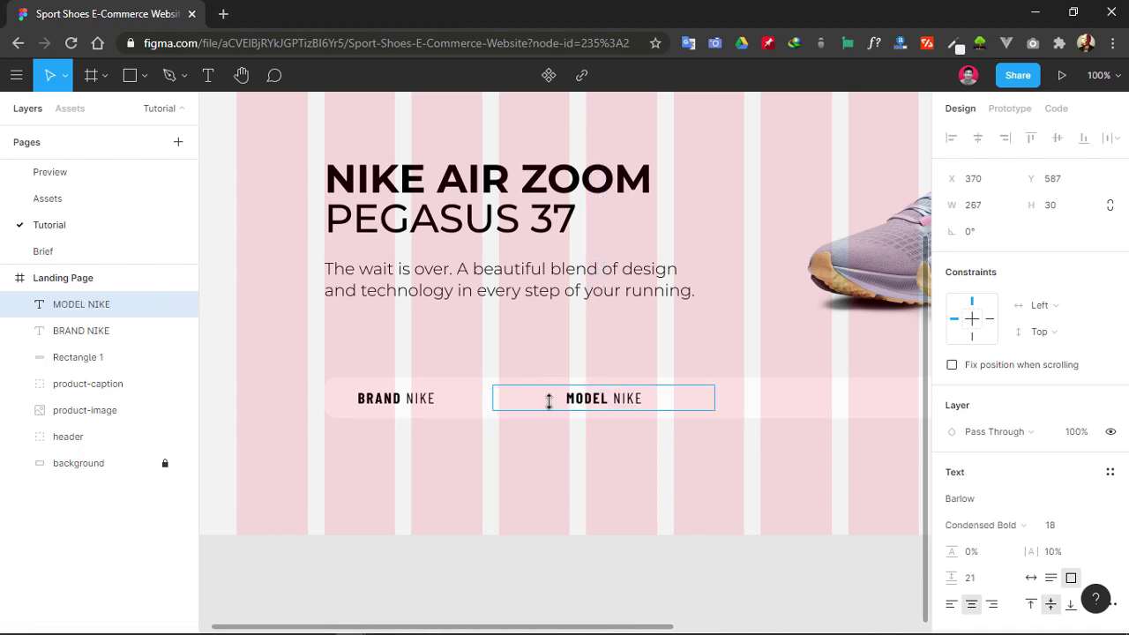
- Replace NIKE with AIR ZOOM PEGASUS 37 in the copied label
{"action": "left_click", "coordinate": [637, 399]}
{"action": "key", "text": "BackSpace"}
{"action": "key", "text": "BackSpace"}
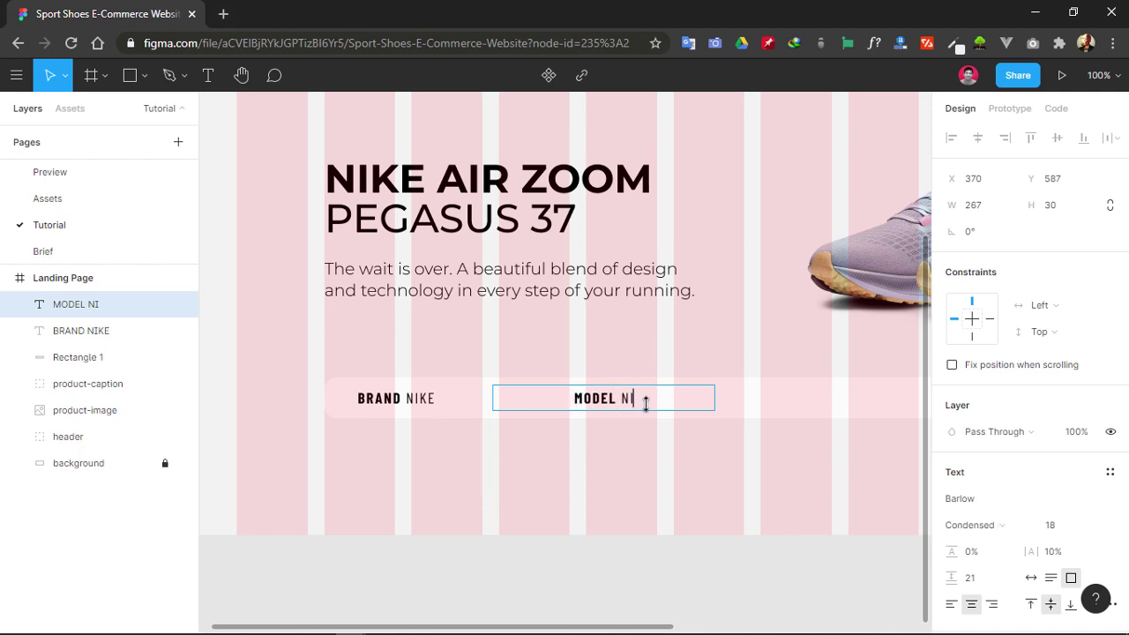
{"action": "key", "text": "BackSpace"}
{"action": "type", "text": "AIR"}
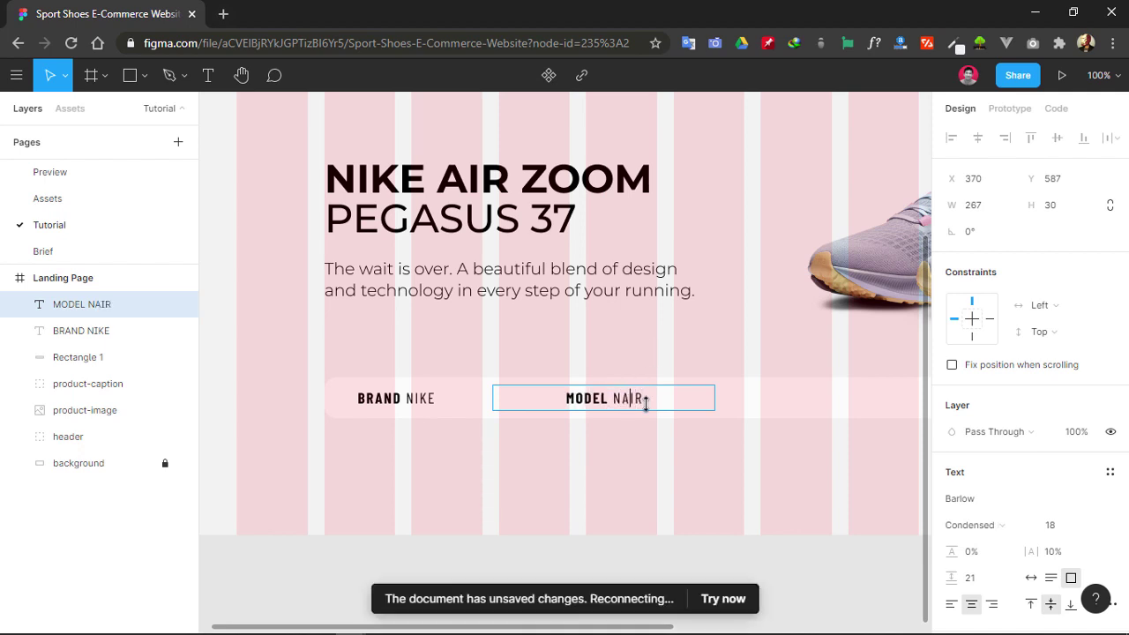
{"action": "key", "text": "BackSpace"}
{"action": "type", "text": "ZOO"}
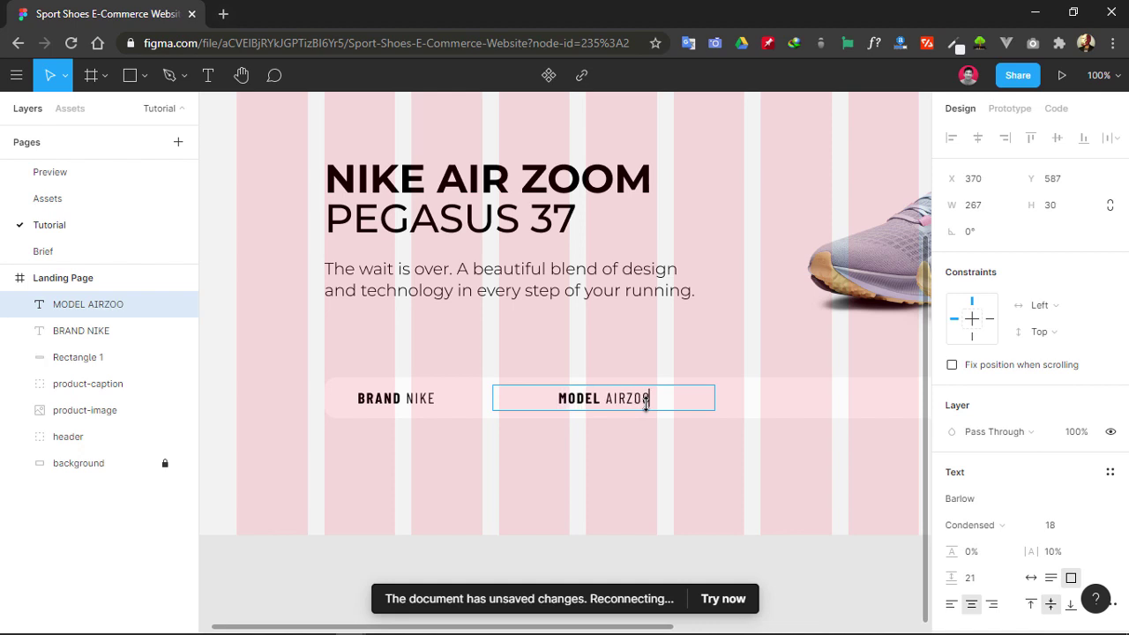
{"action": "key", "text": "BackSpace"}
{"action": "key", "text": "BackSpace"}
{"action": "key", "text": "BackSpace"}
{"action": "type", "text": "ZOOM "}
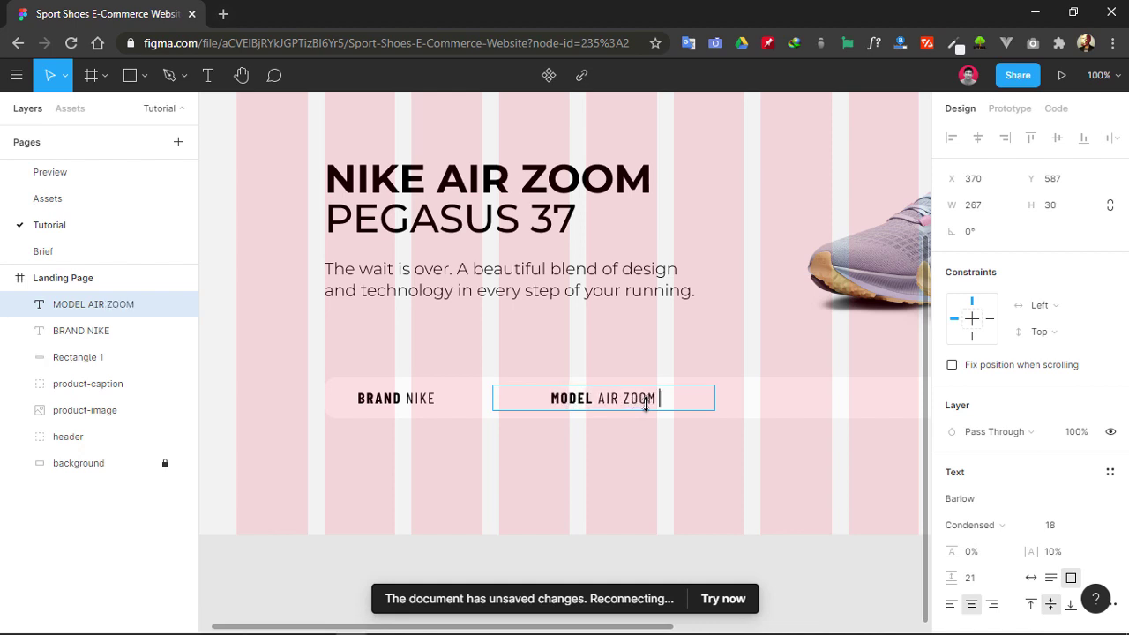
{"action": "type", "text": "PEGASUS 37"}
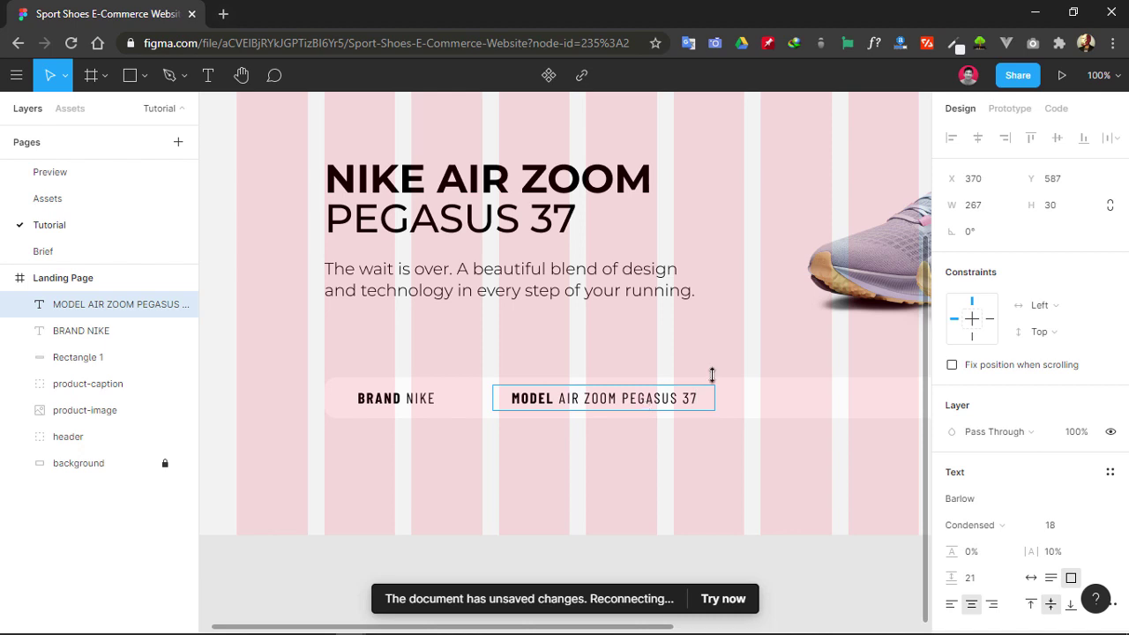
- Narrow the model label's text box to 233 × 30
{"action": "key", "text": "Escape"}
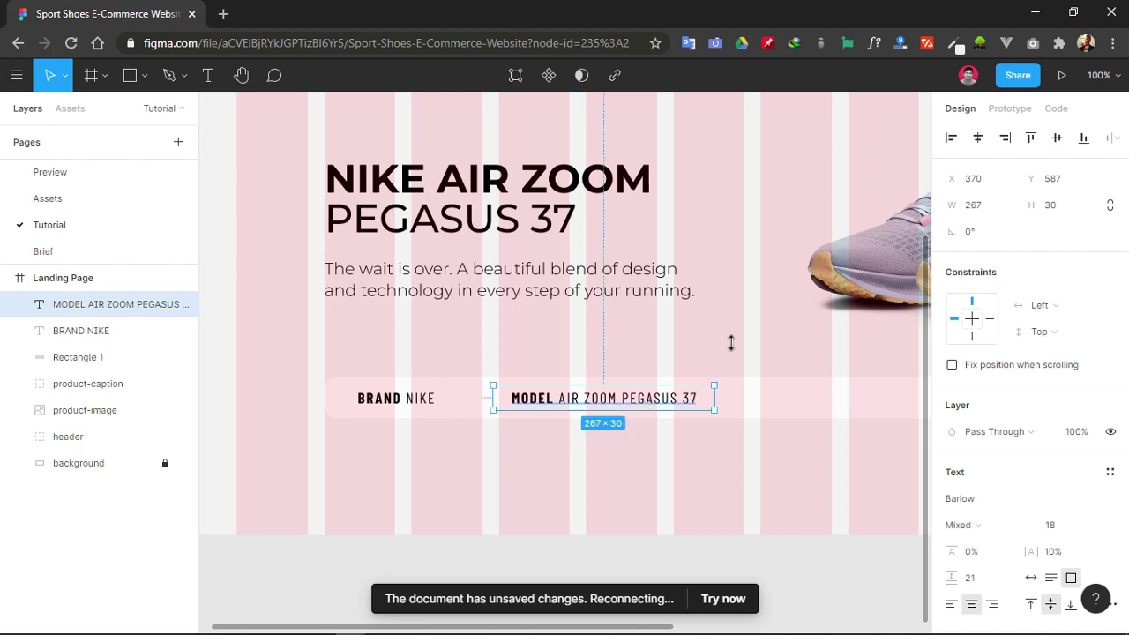
{"action": "left_click_drag", "start_coordinate": [715, 398], "coordinate": [688, 399]}
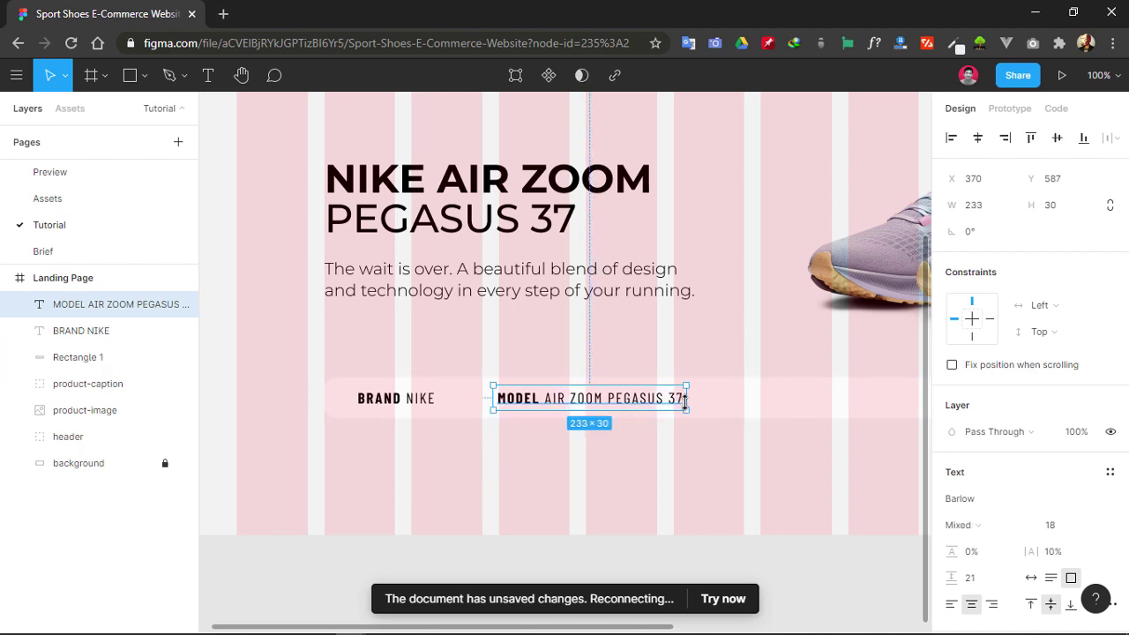
{"action": "left_click", "coordinate": [781, 492]}
{"action": "scroll", "coordinate": [696, 516], "scroll_direction": "right", "scroll_amount": 1}
{"action": "scroll", "coordinate": [696, 516], "scroll_direction": "left", "scroll_amount": 2}
{"action": "scroll", "coordinate": [695, 515], "scroll_direction": "up", "scroll_amount": 1}
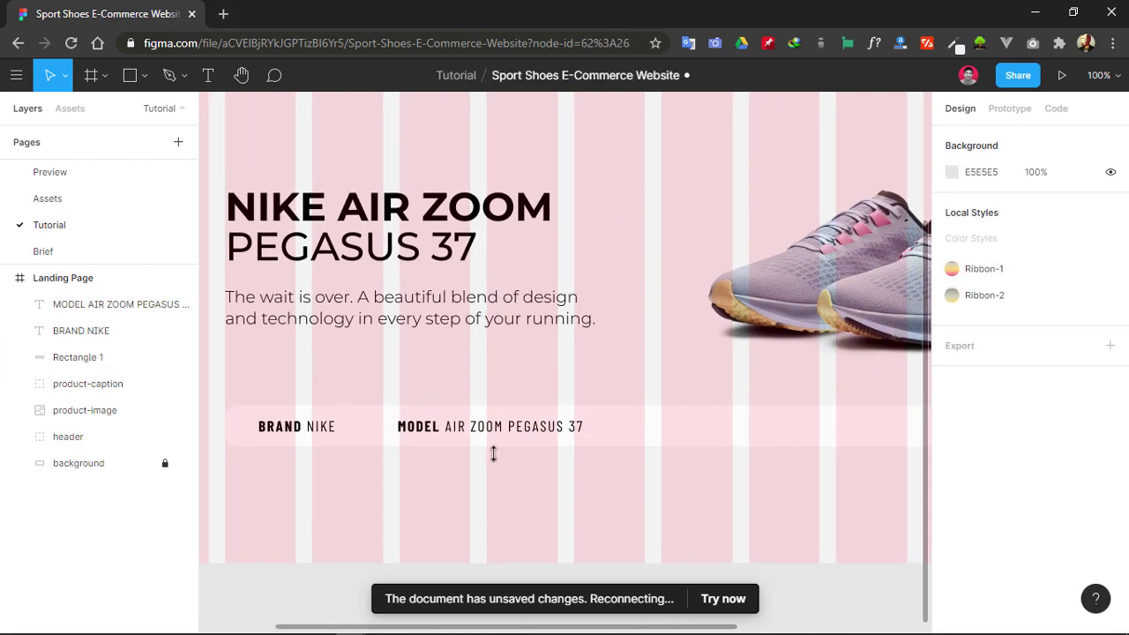
- Duplicate the model label, move it toward the bar's right end, and change MODEL to COLOR
{"action": "left_click", "coordinate": [470, 427]}
{"action": "key", "text": "ctrl+d"}
{"action": "left_click_drag", "start_coordinate": [473, 428], "coordinate": [709, 428]}
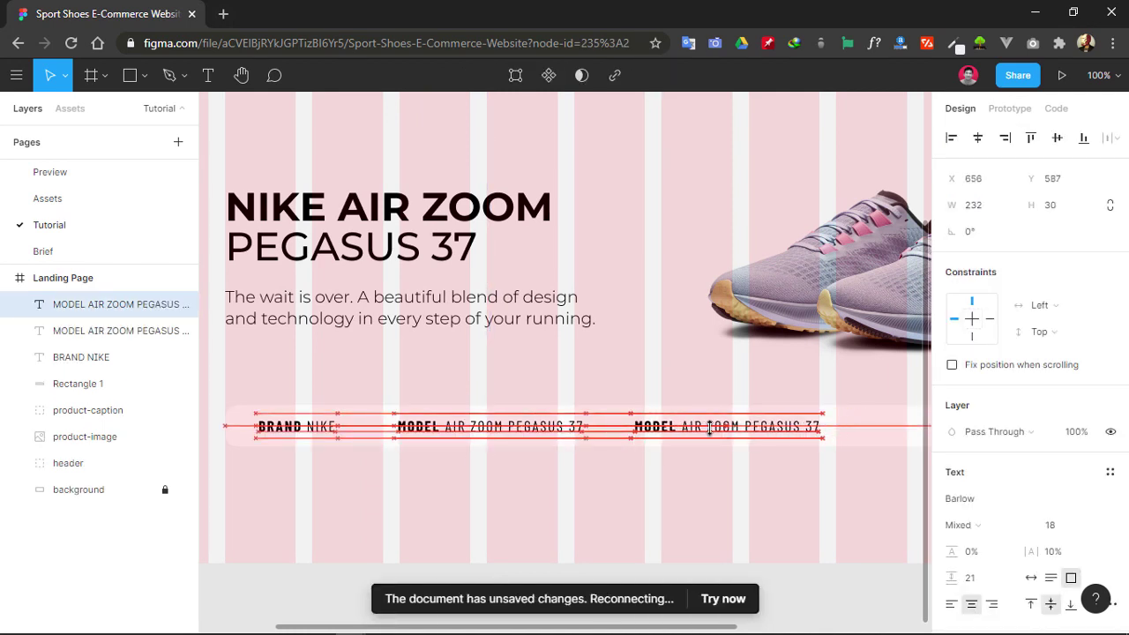
{"action": "double_click", "coordinate": [653, 427]}
{"action": "left_click", "coordinate": [654, 426]}
{"action": "left_click_drag", "start_coordinate": [631, 428], "coordinate": [654, 428]}
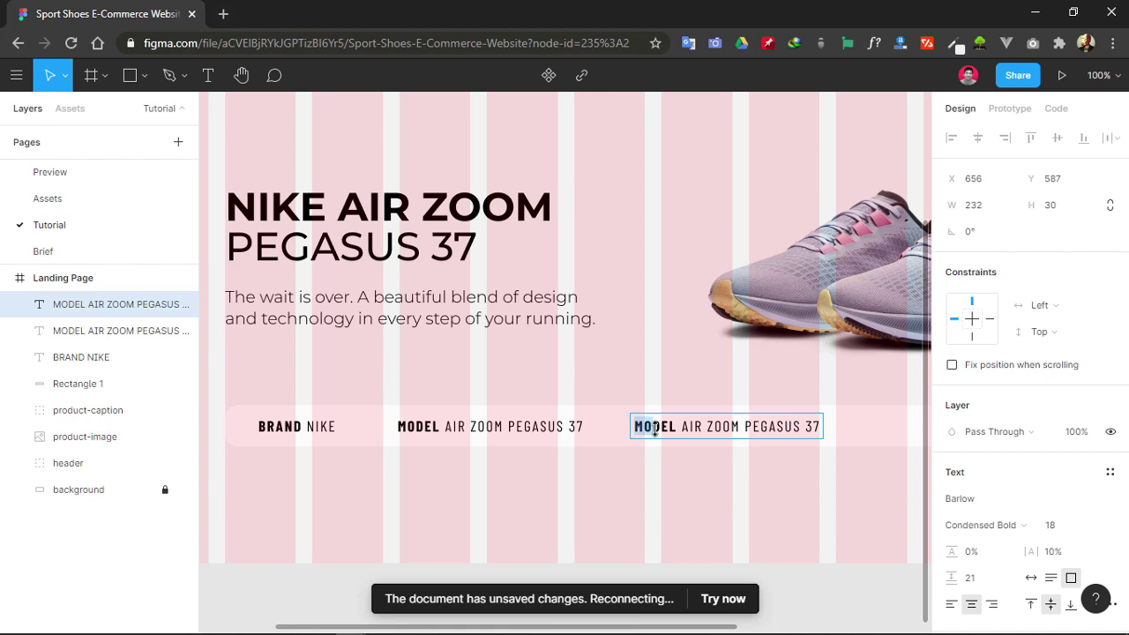
{"action": "type", "text": "COL"}
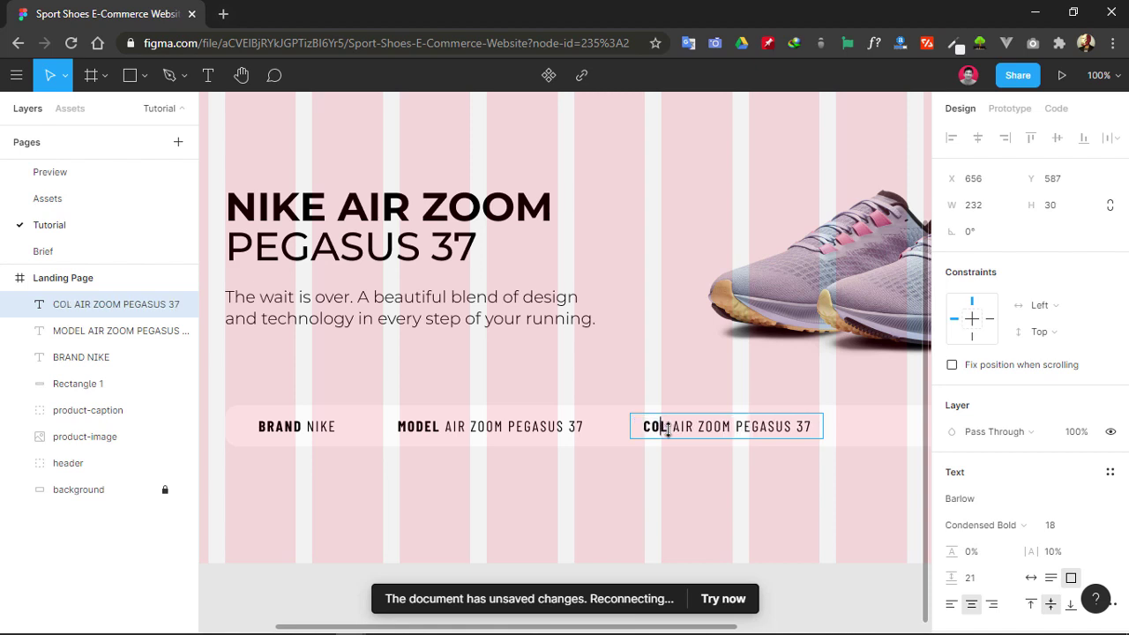
{"action": "type", "text": "OR"}
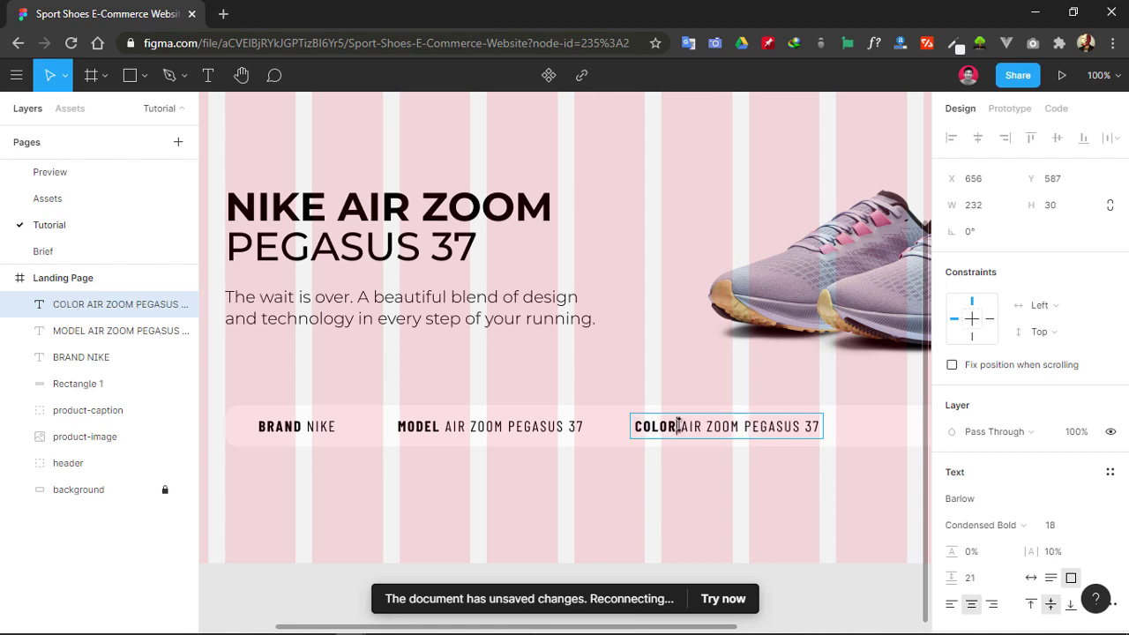
- Replace the model name with OBSIDIAN MIST and narrow the box to 178 wide
{"action": "left_click_drag", "start_coordinate": [690, 427], "coordinate": [999, 388]}
{"action": "type", "text": "OBS"}
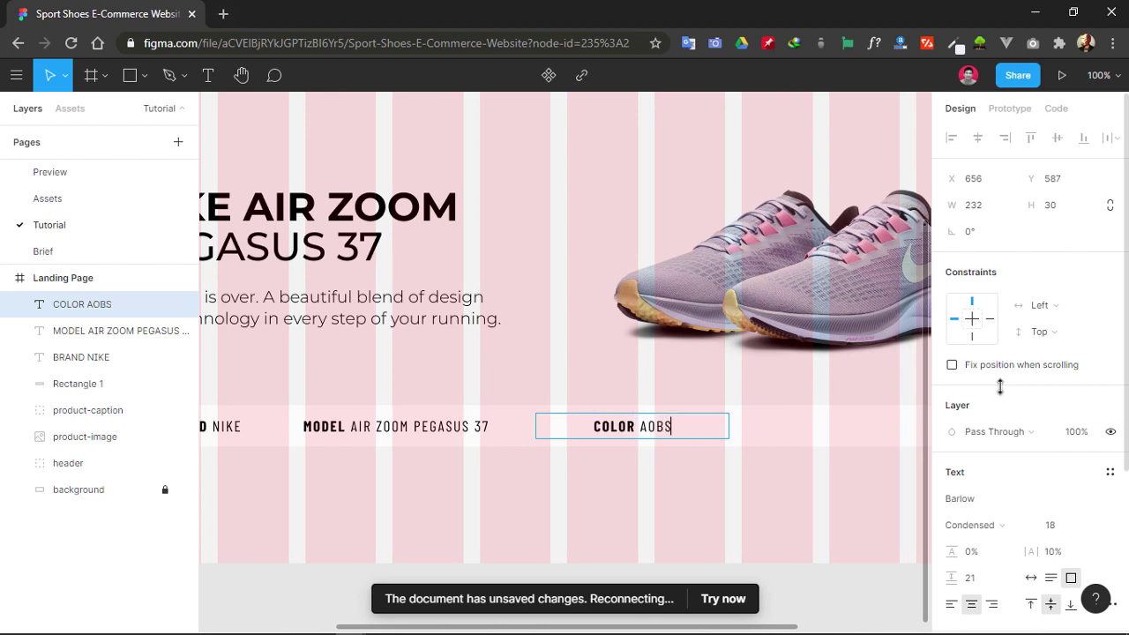
{"action": "type", "text": "IDIAN"}
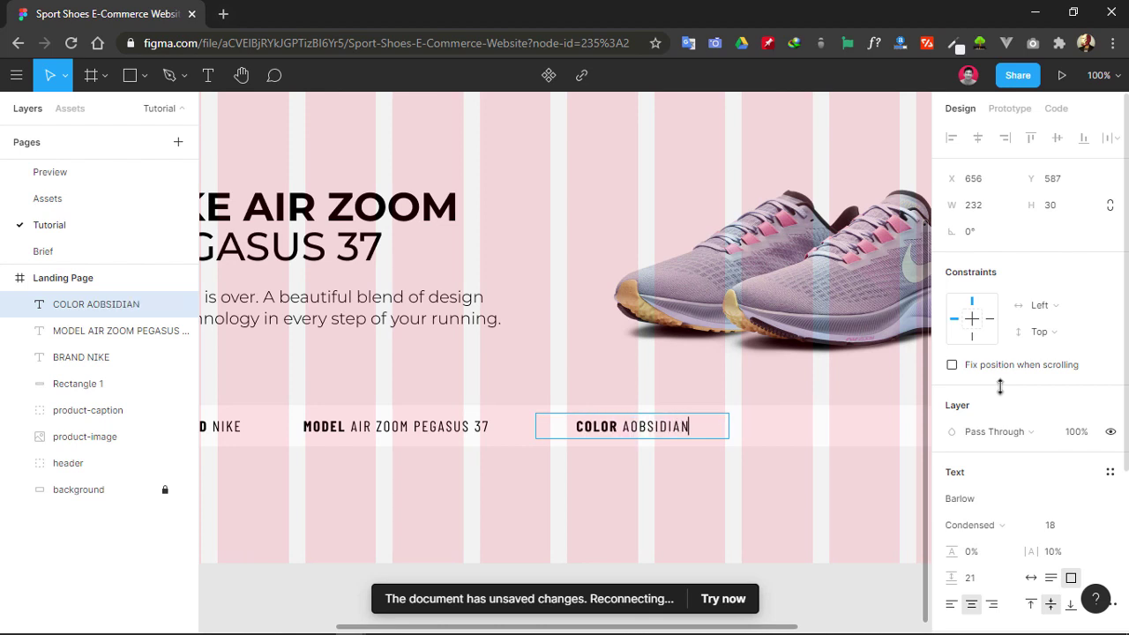
{"action": "type", "text": " MIST"}
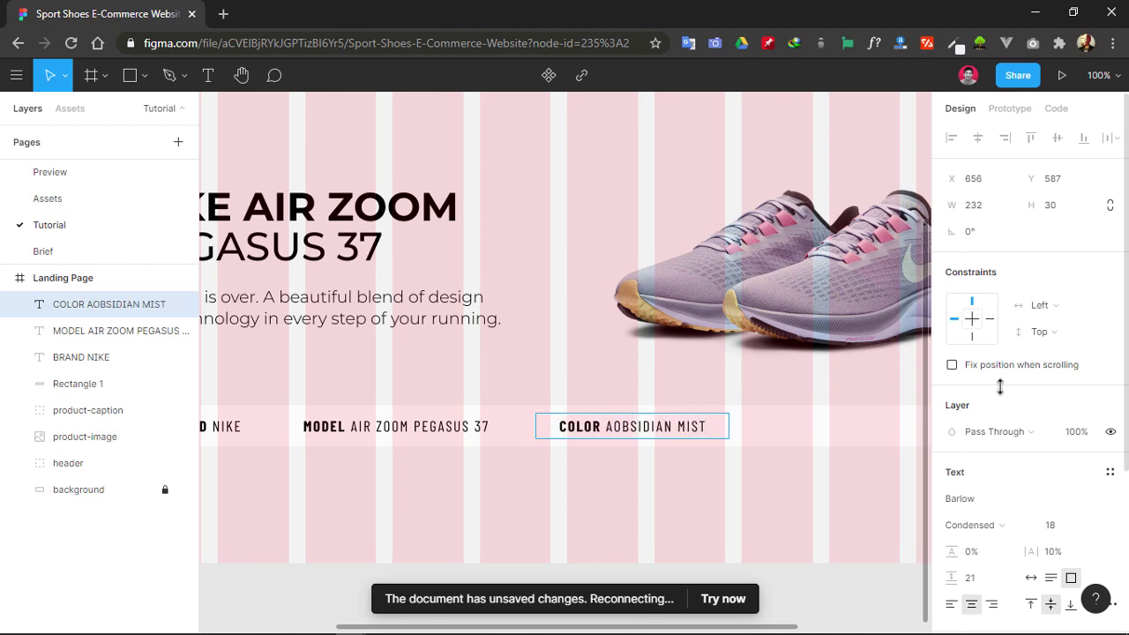
{"action": "left_click", "coordinate": [605, 426]}
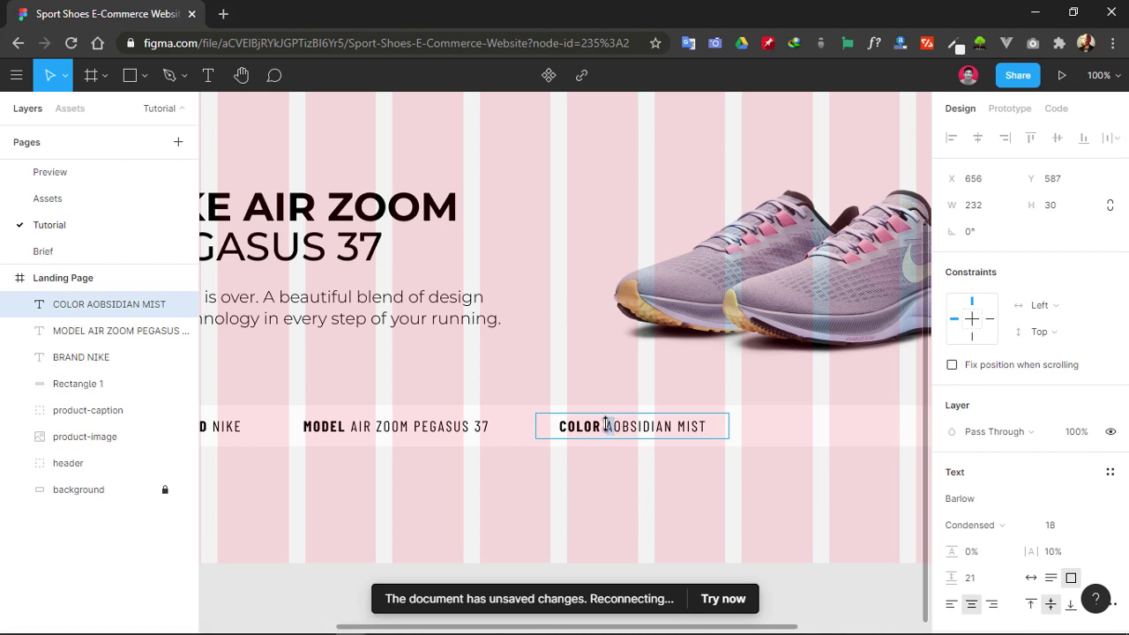
{"action": "key", "text": "Delete"}
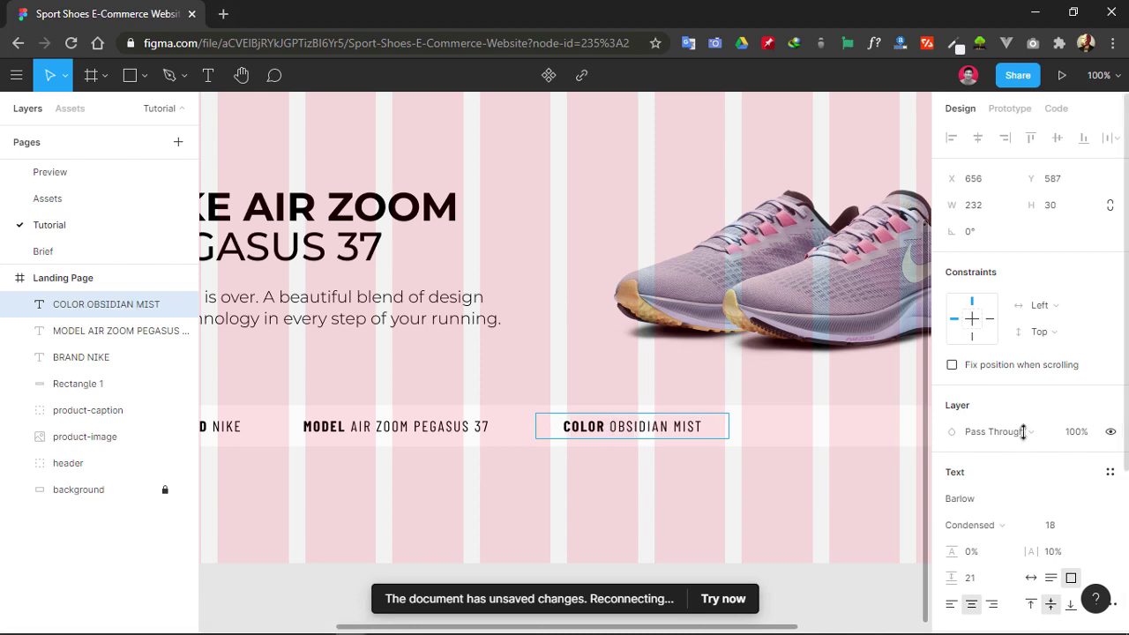
{"action": "key", "text": "Escape"}
{"action": "left_click_drag", "start_coordinate": [719, 425], "coordinate": [674, 427]}
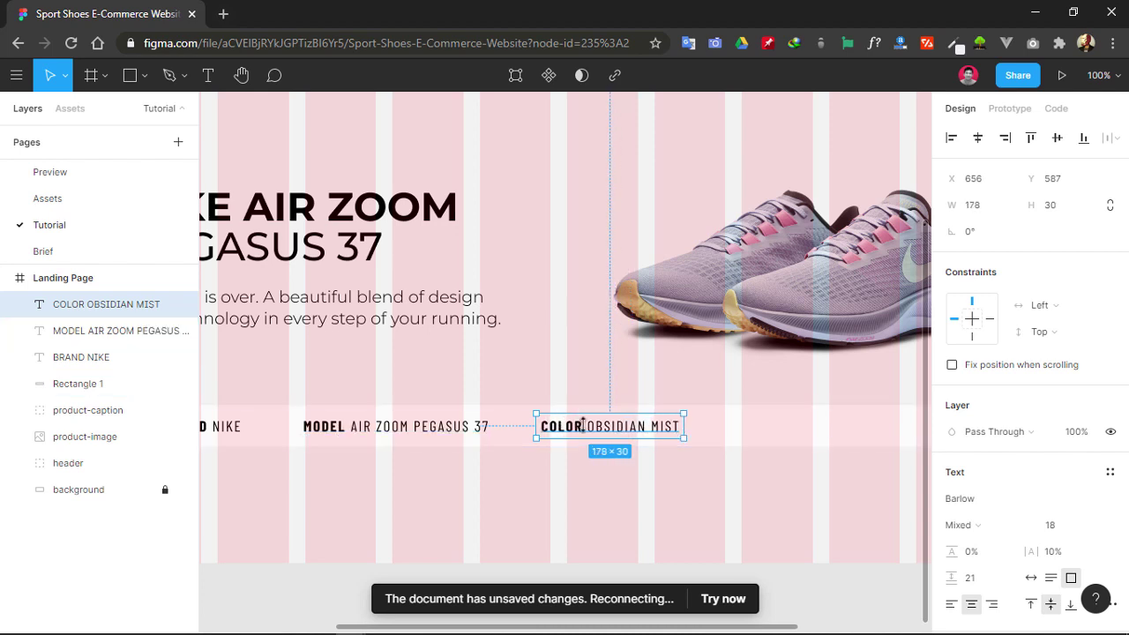
- Duplicate the COLOR OBSIDIAN MIST label and place the copy to its right
{"action": "left_click", "coordinate": [611, 478]}
{"action": "left_click", "coordinate": [641, 428]}
{"action": "key", "text": "ctrl+d"}
{"action": "left_click_drag", "start_coordinate": [641, 428], "coordinate": [820, 428]}
{"action": "scroll", "coordinate": [717, 404], "scroll_direction": "right", "scroll_amount": 3}
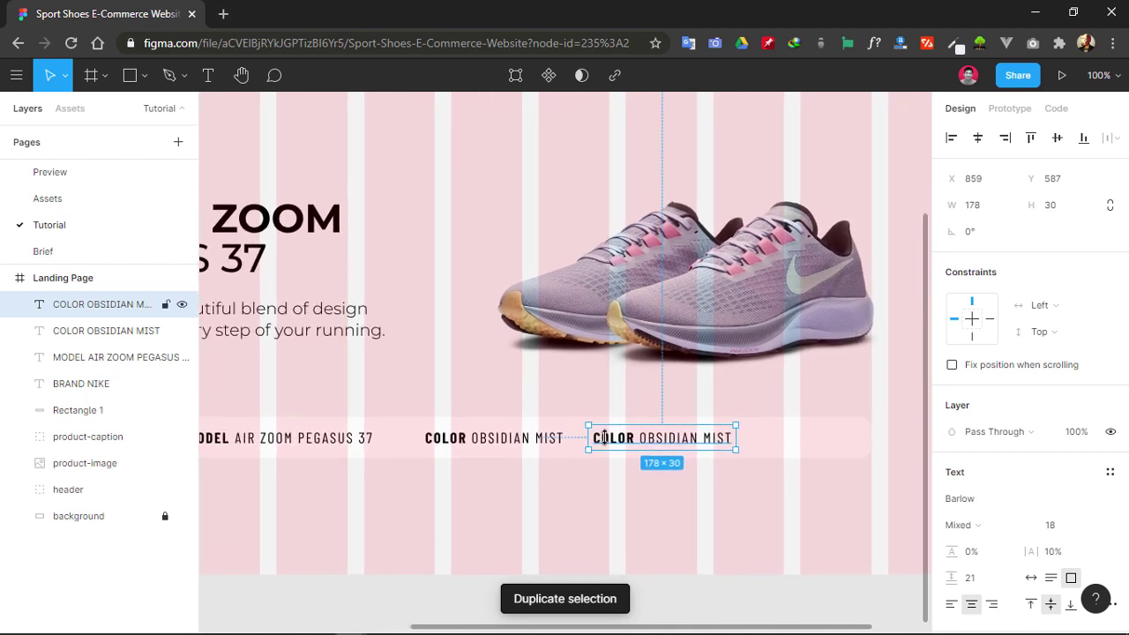
- Change COLOR to PRICE in the copied label
{"action": "key", "text": "Return"}
{"action": "key", "text": "Left"}
{"action": "key", "text": "Right"}
{"action": "key", "text": "Right"}
{"action": "key", "text": "shift+Right"}
{"action": "key", "text": "shift+Right"}
{"action": "key", "text": "shift+Home"}
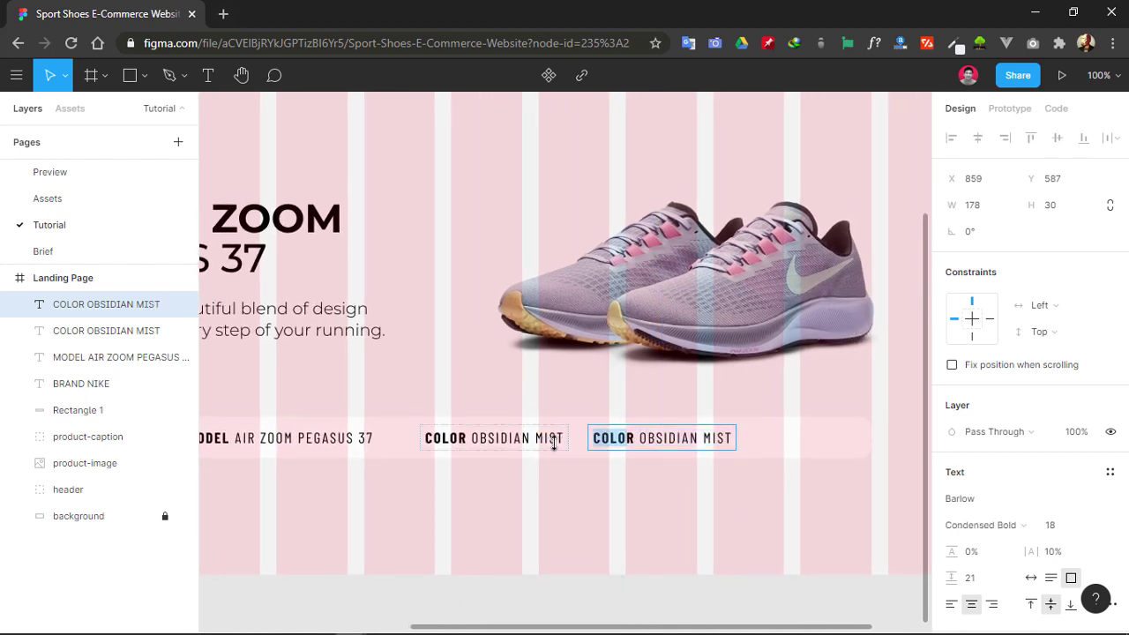
{"action": "key", "text": "BackSpace"}
{"action": "type", "text": "PR"}
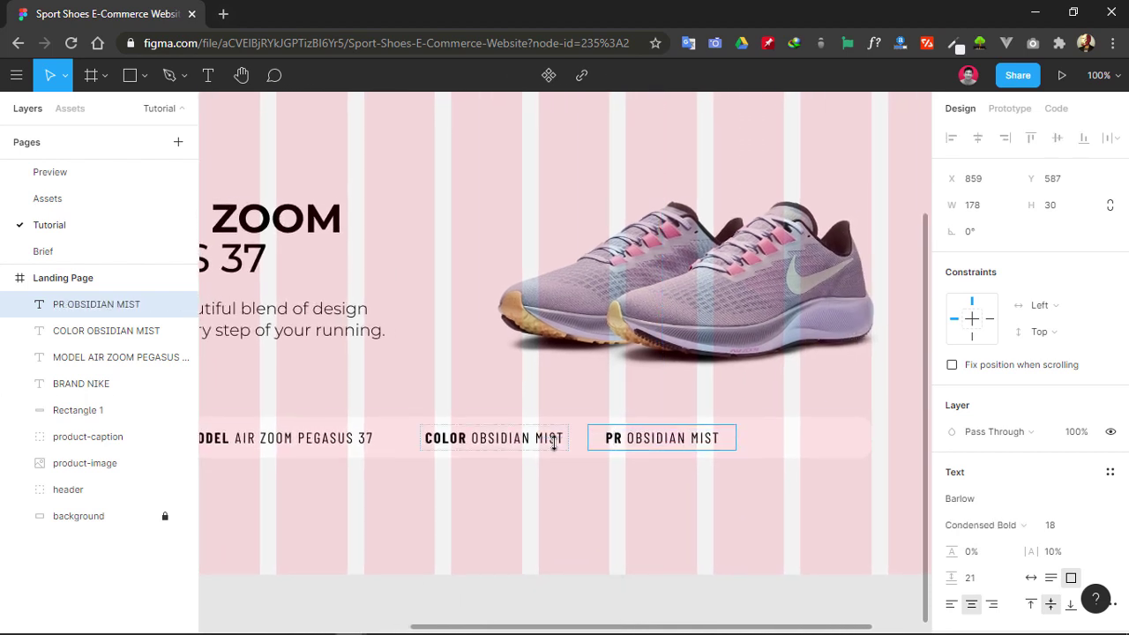
{"action": "type", "text": "ICE"}
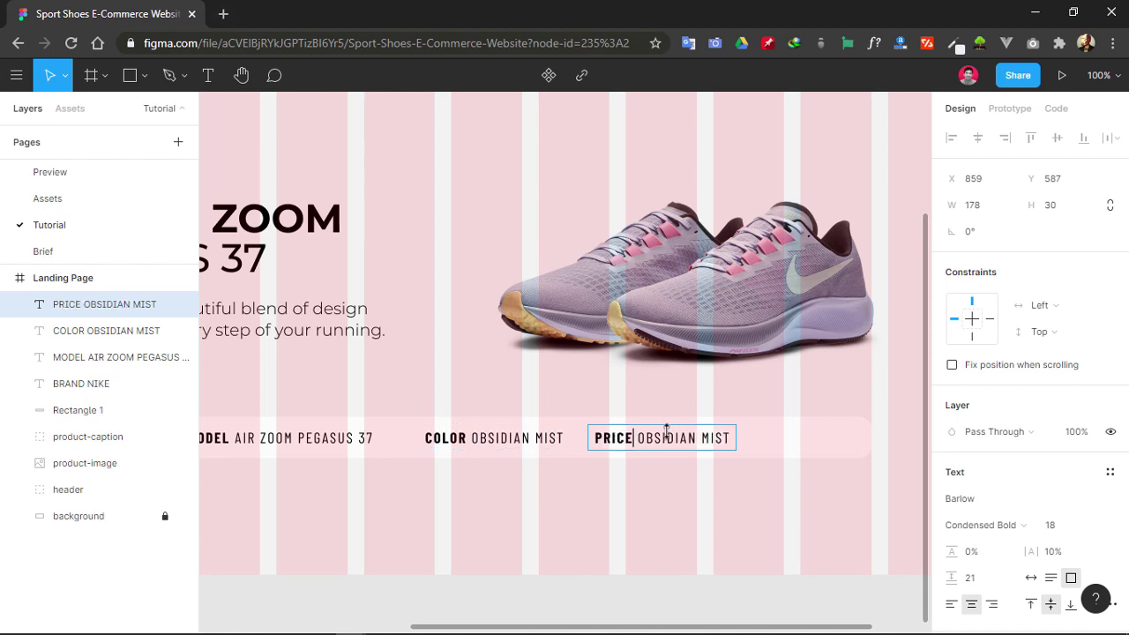
- Replace OBSIDIAN MIST with $120 and narrow the box to 88 × 30
{"action": "left_click_drag", "start_coordinate": [645, 441], "coordinate": [770, 429]}
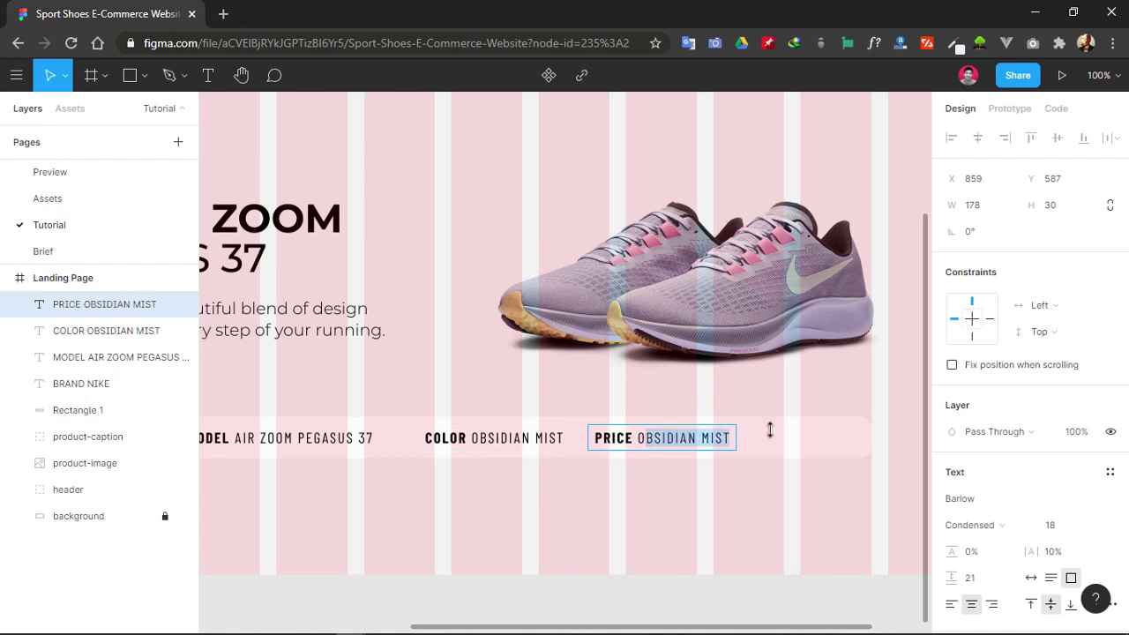
{"action": "type", "text": "$12"}
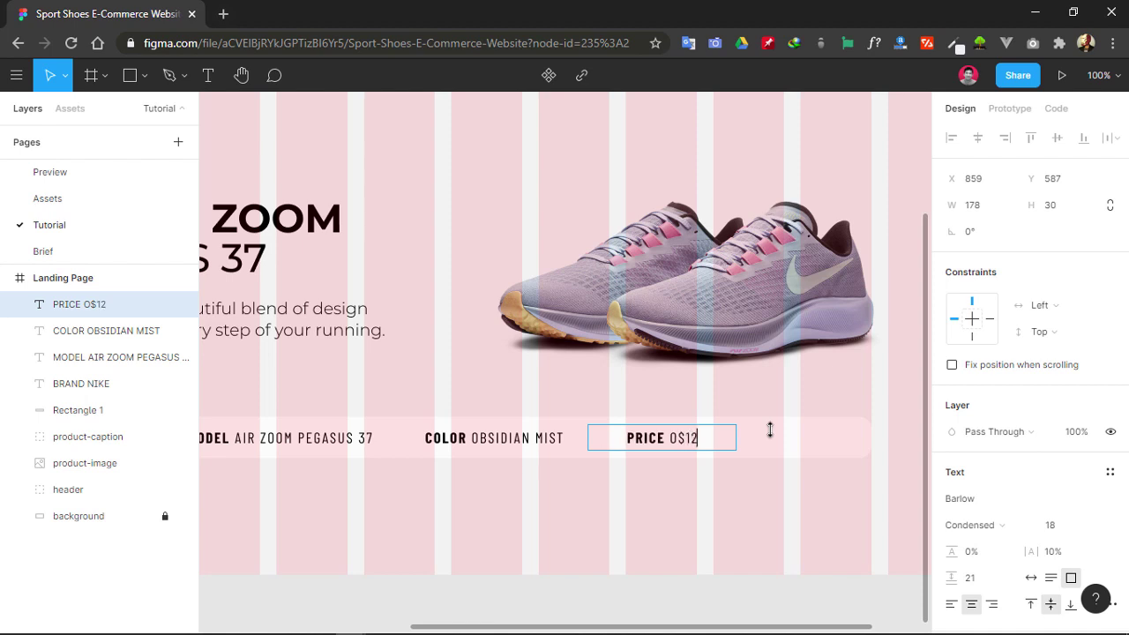
{"action": "type", "text": "0"}
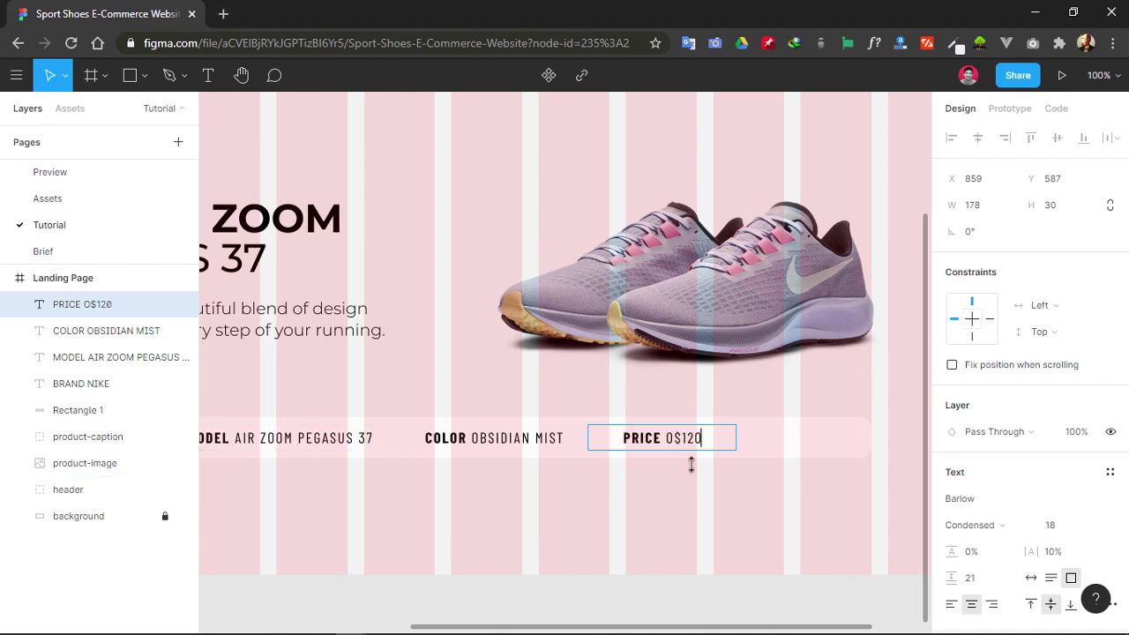
{"action": "left_click_drag", "start_coordinate": [674, 441], "coordinate": [666, 443]}
{"action": "key", "text": "BackSpace"}
{"action": "key", "text": "Escape"}
{"action": "left_click_drag", "start_coordinate": [734, 438], "coordinate": [667, 443]}
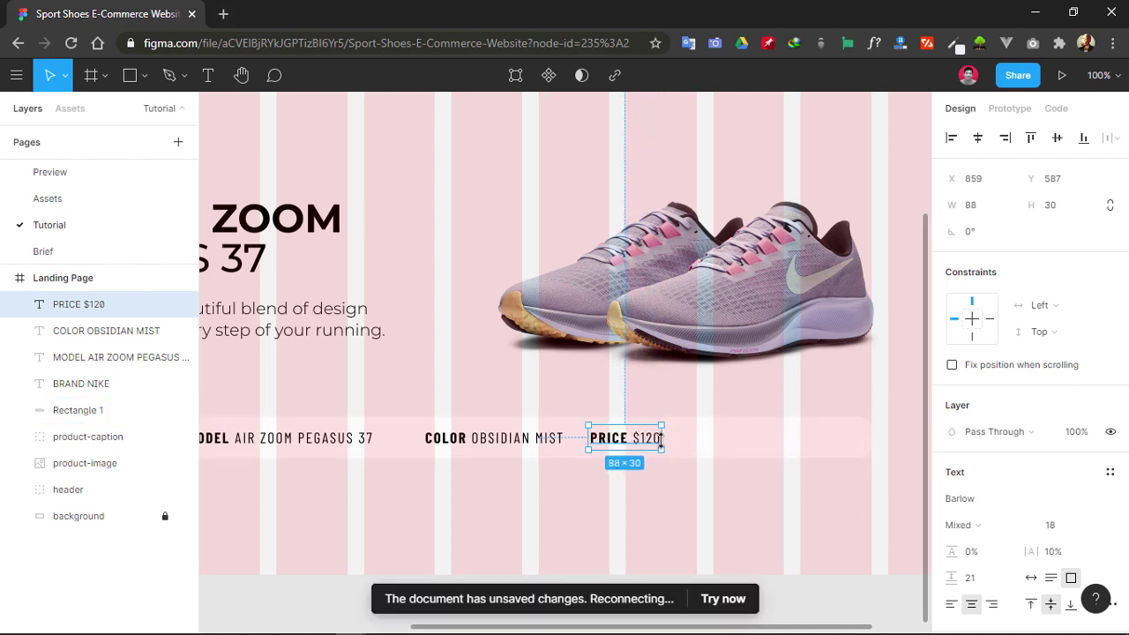
- Align the BRAND, MODEL, COLOR and PRICE labels on their vertical centres and distribute them horizontally
{"action": "left_click", "coordinate": [464, 445], "text": "shift"}
{"action": "scroll", "coordinate": [456, 514], "scroll_direction": "left", "scroll_amount": 3}
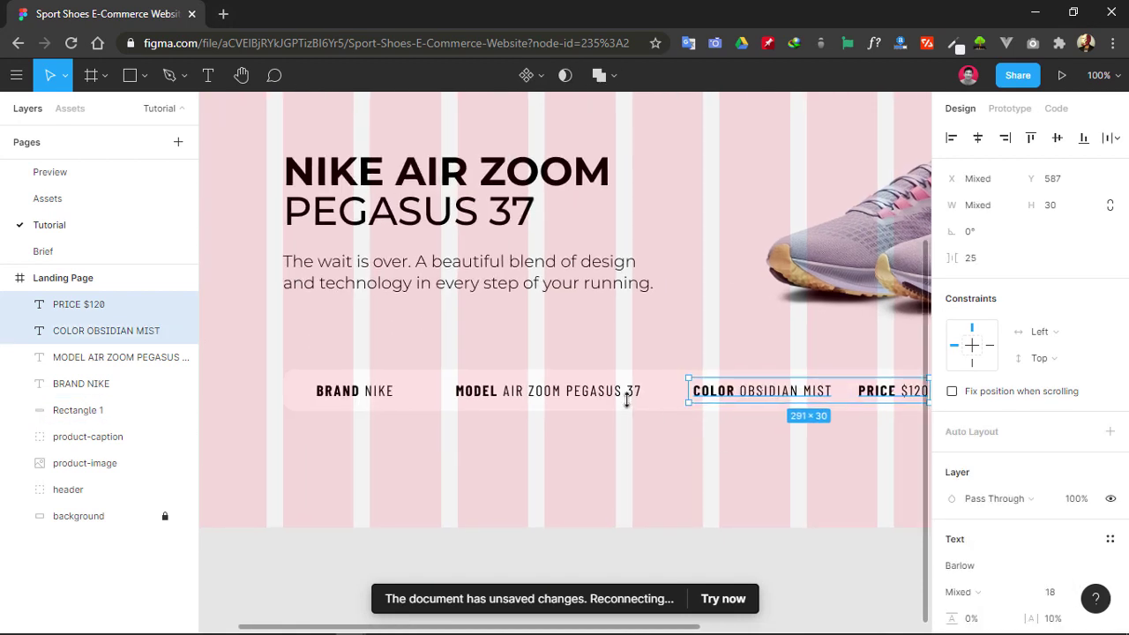
{"action": "left_click", "coordinate": [625, 394], "text": "shift"}
{"action": "left_click", "coordinate": [342, 393], "text": "shift"}
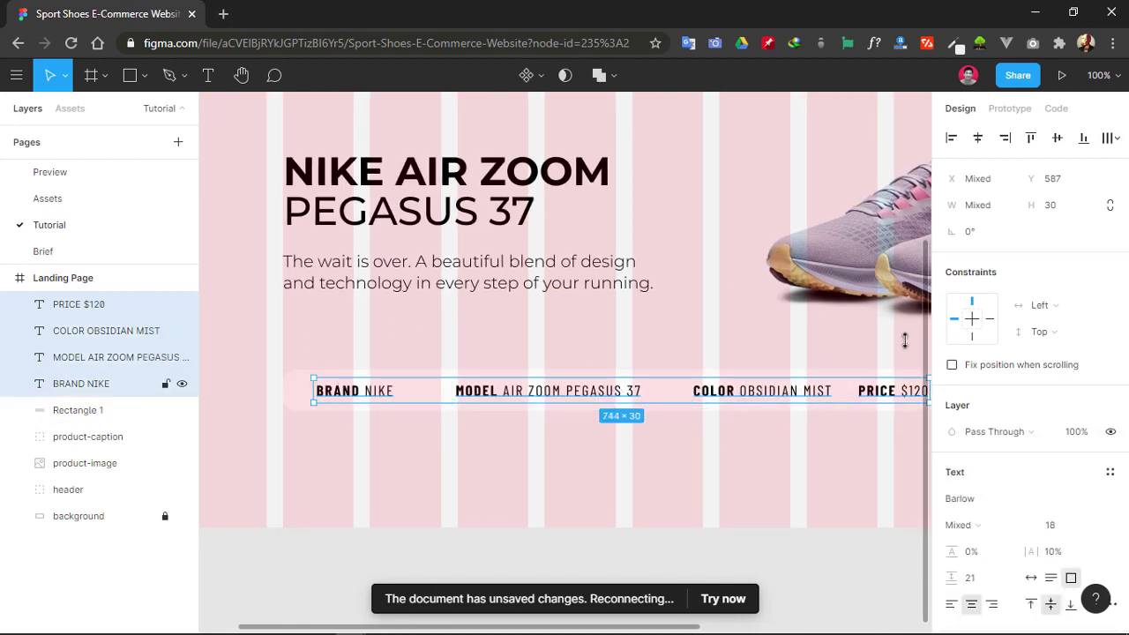
{"action": "left_click", "coordinate": [1062, 134]}
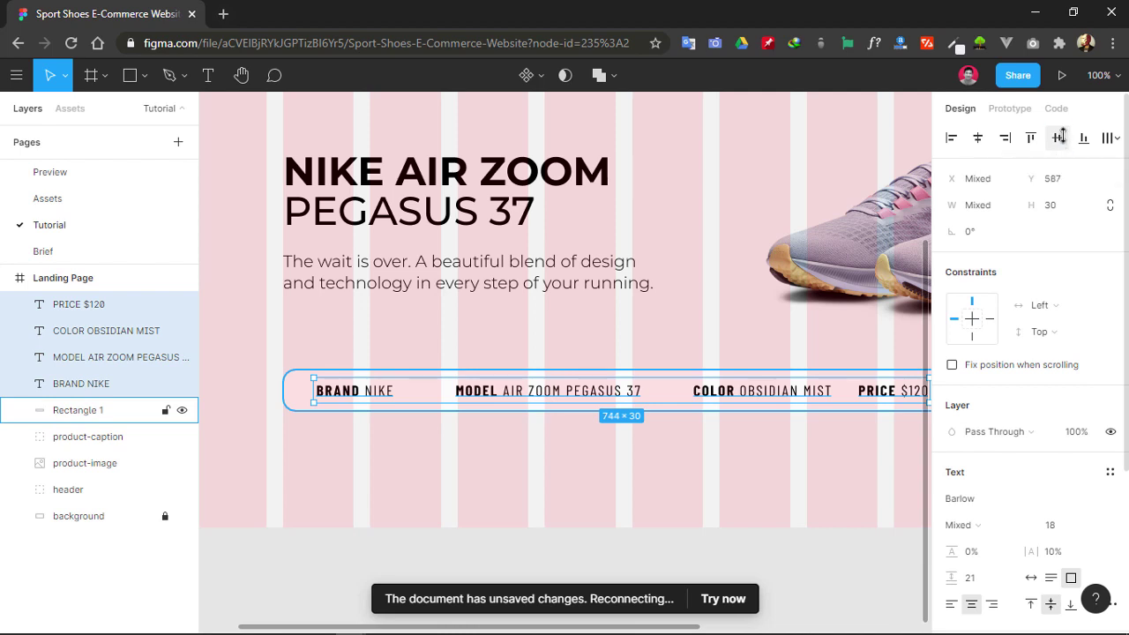
{"action": "left_click", "coordinate": [1105, 137]}
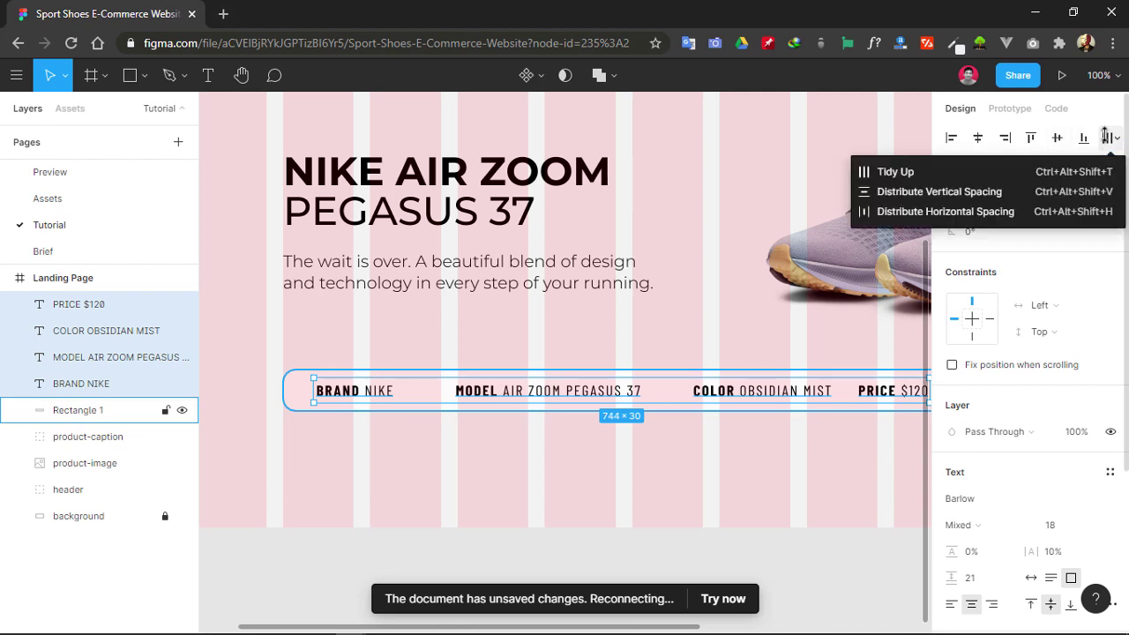
{"action": "left_click", "coordinate": [937, 211]}
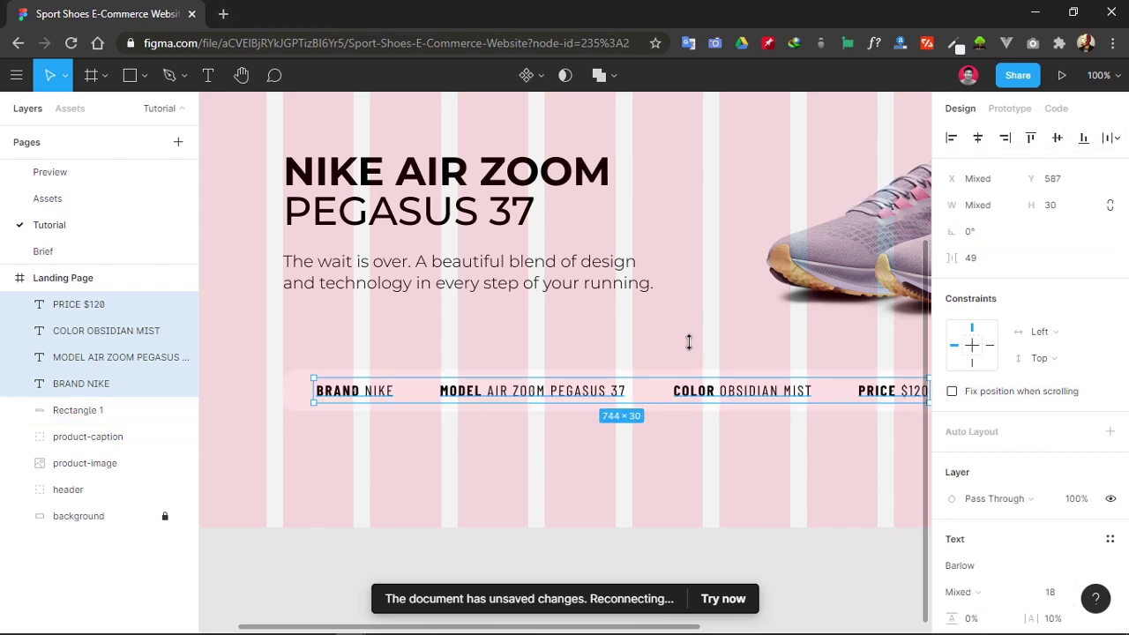
- Set the gap between the four labels to 62 and nudge the row slightly left
{"action": "left_click_drag", "start_coordinate": [688, 342], "coordinate": [468, 348]}
{"action": "left_click", "coordinate": [995, 257]}
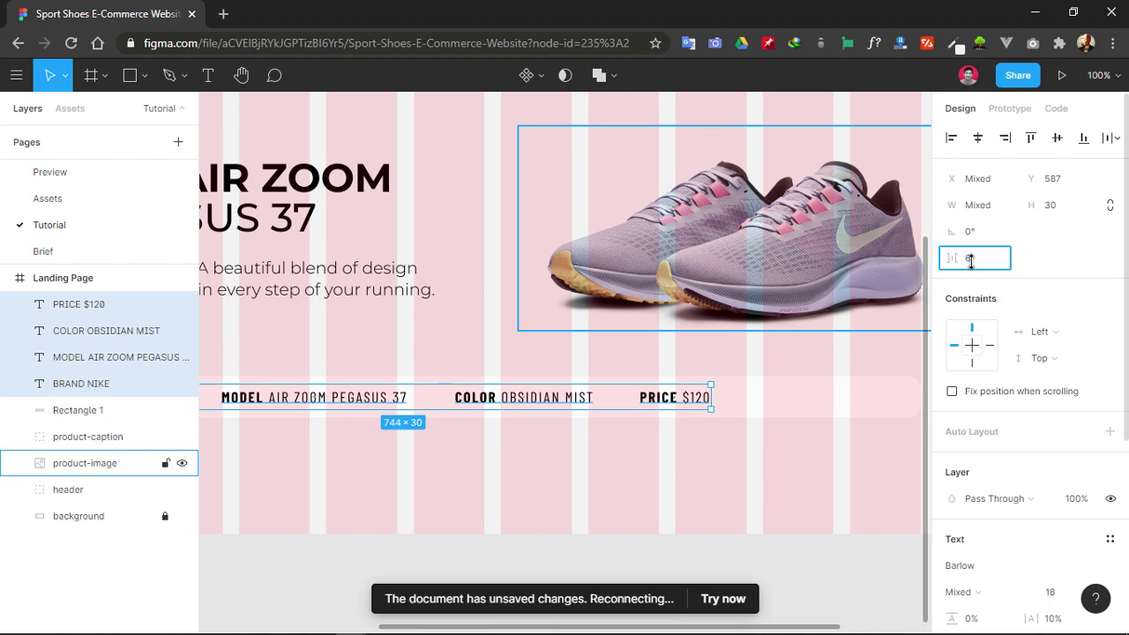
{"action": "type", "text": "62"}
{"action": "key", "text": "Return"}
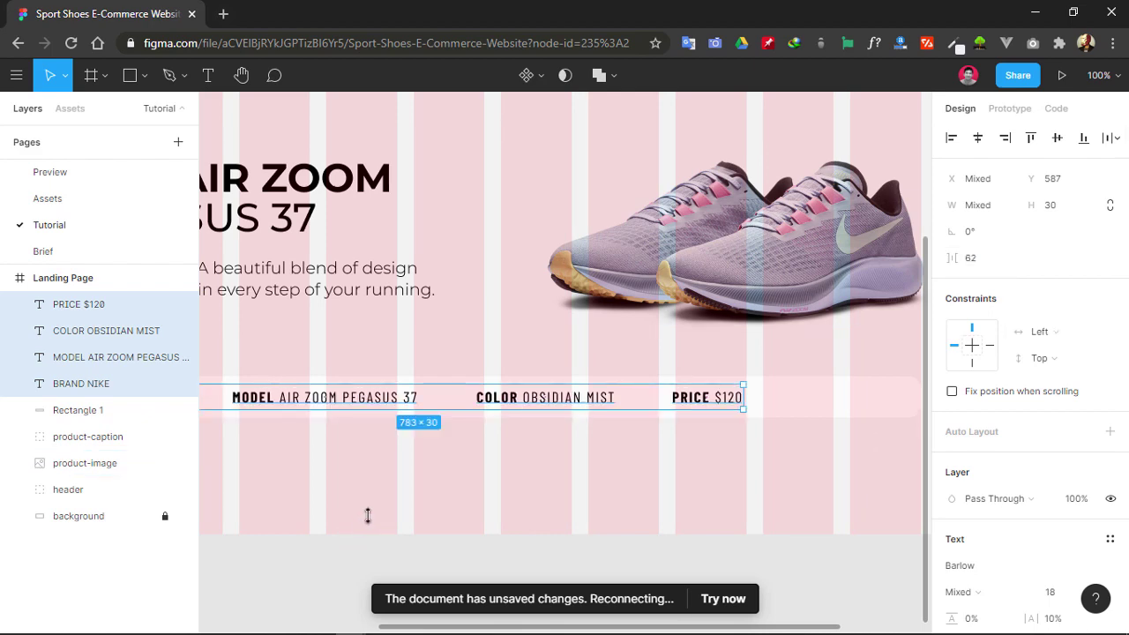
{"action": "left_click_drag", "start_coordinate": [367, 517], "coordinate": [823, 465]}
{"action": "scroll", "coordinate": [824, 466], "scroll_direction": "right", "scroll_amount": 3}
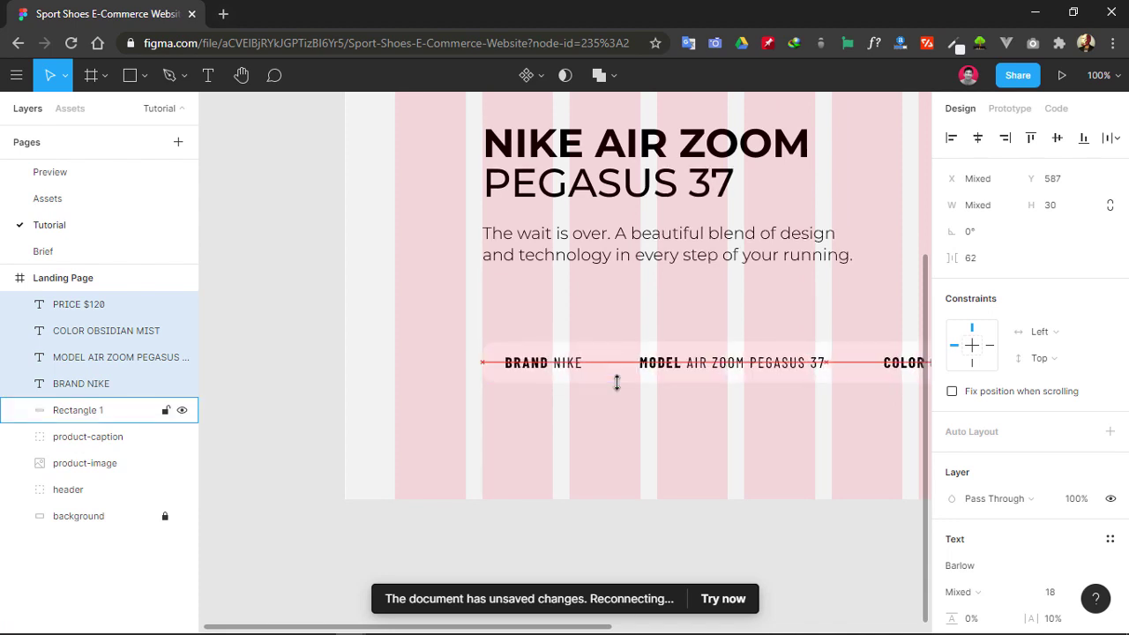
{"action": "key", "text": "Left"}
{"action": "key", "text": "Left"}
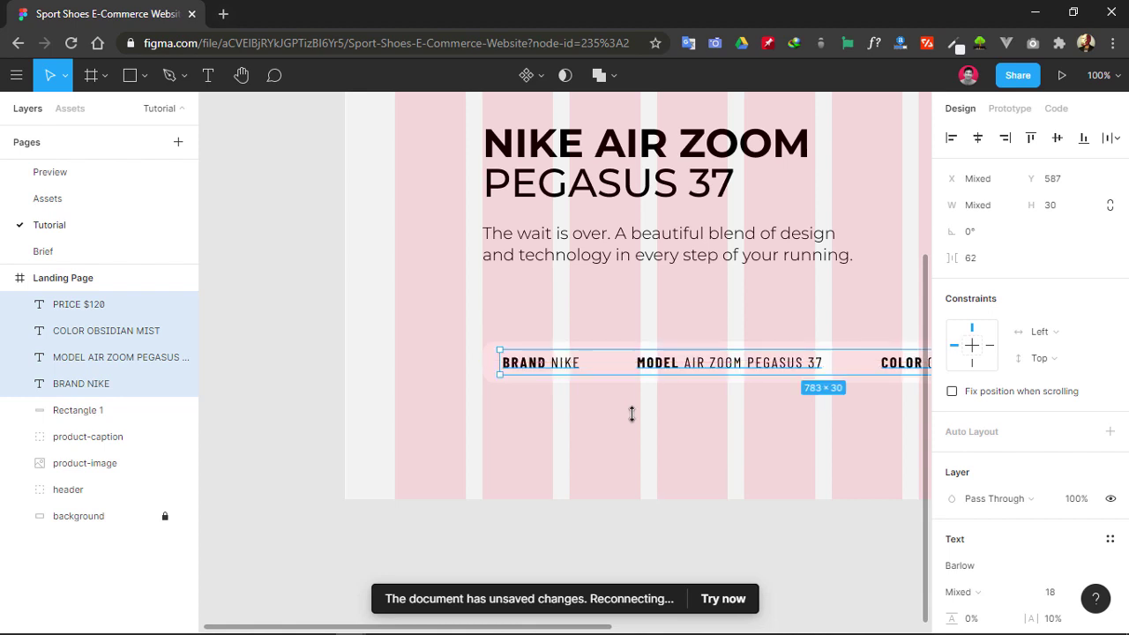
{"action": "left_click", "coordinate": [705, 428]}
{"action": "left_click_drag", "start_coordinate": [705, 428], "coordinate": [176, 466]}
{"action": "scroll", "coordinate": [282, 497], "scroll_direction": "right", "scroll_amount": 5}
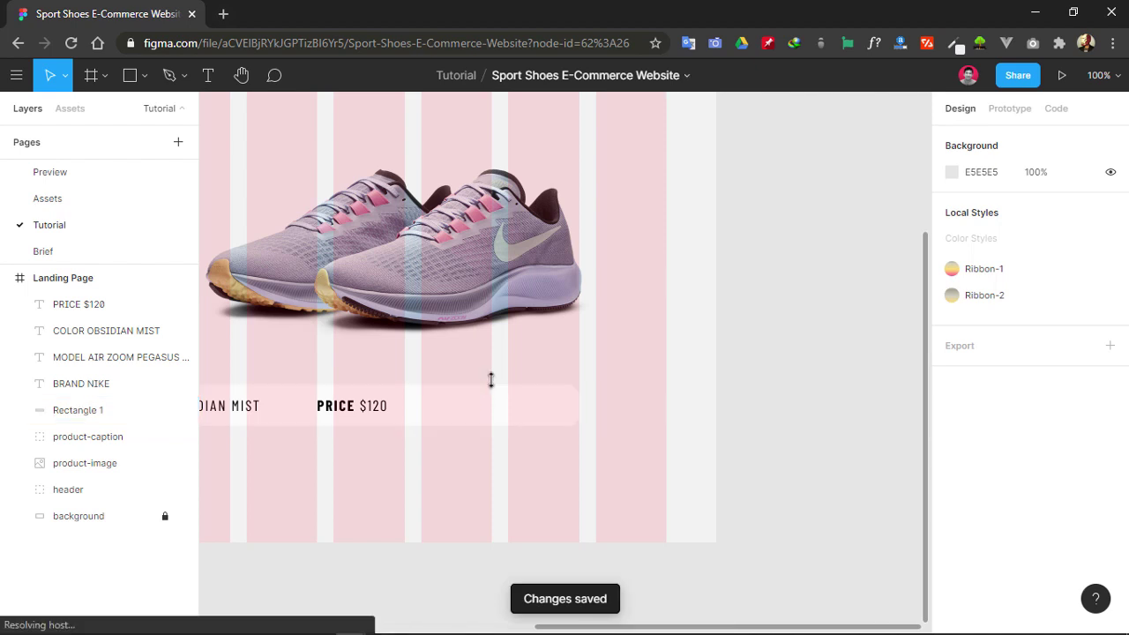
- Draw a 165 × 40 rectangle beside PRICE $120
{"action": "left_click", "coordinate": [144, 75]}
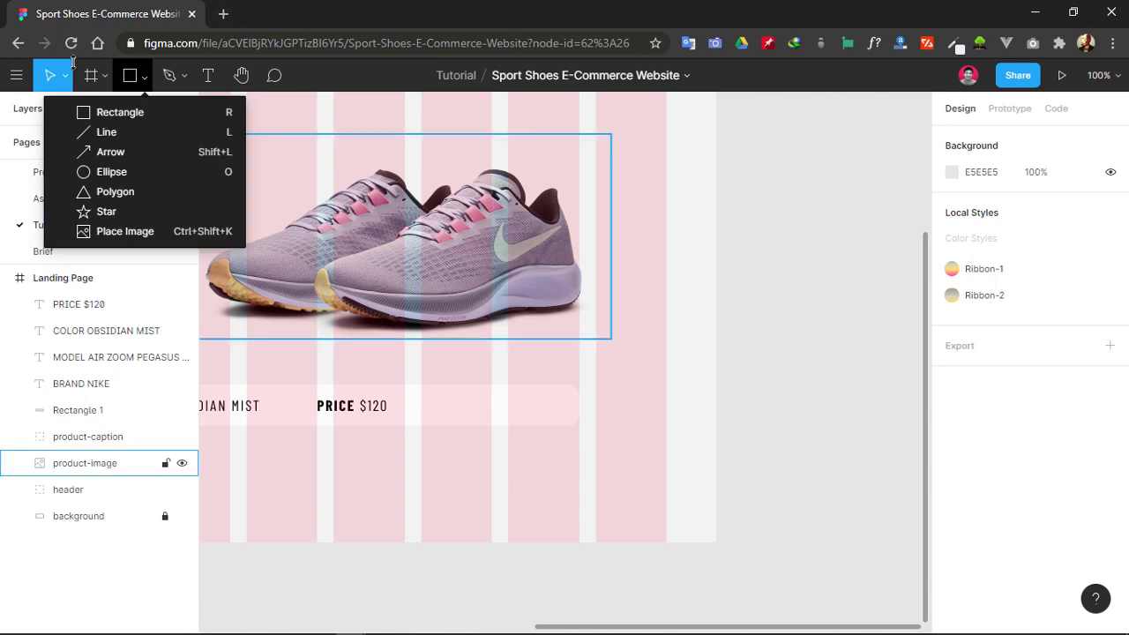
{"action": "left_click", "coordinate": [113, 110]}
{"action": "left_click_drag", "start_coordinate": [423, 394], "coordinate": [575, 422]}
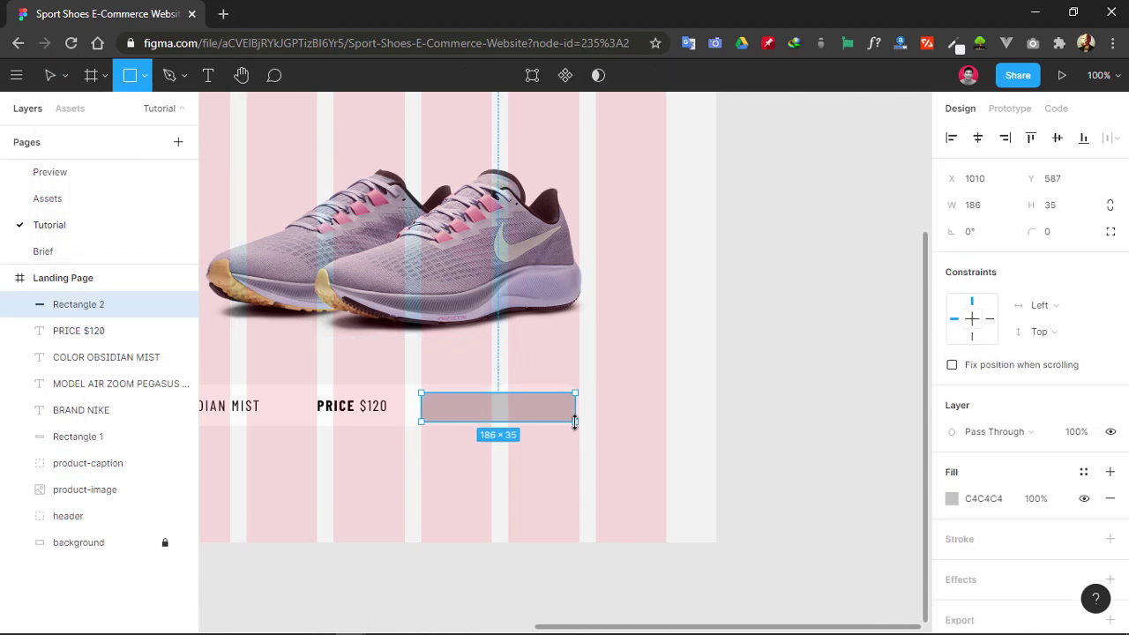
{"action": "left_click", "coordinate": [1084, 205]}
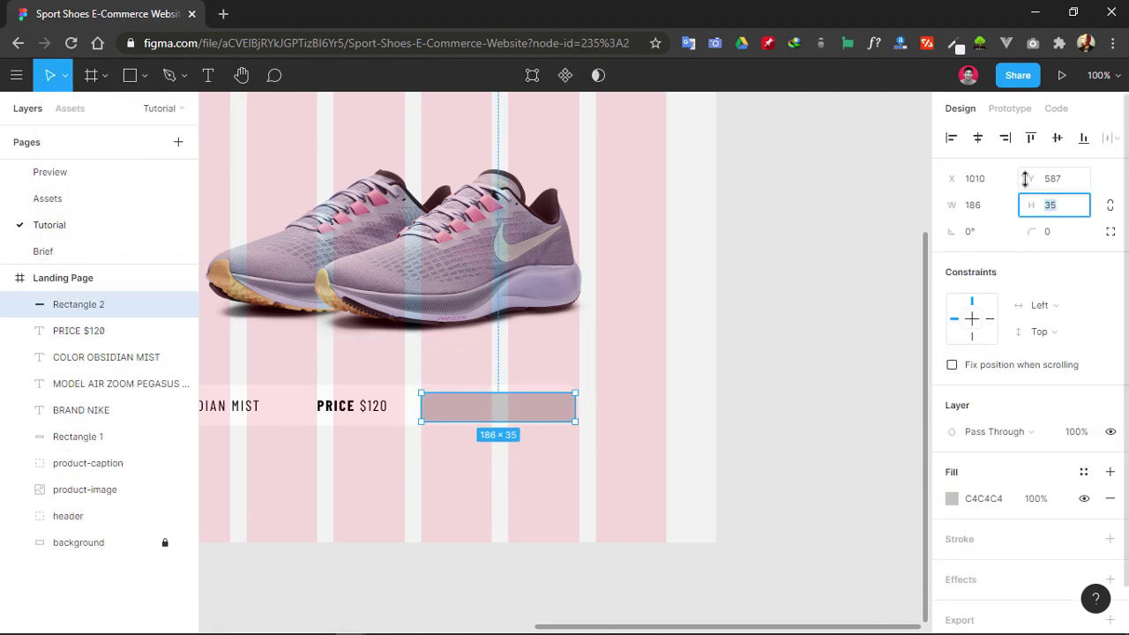
{"action": "type", "text": "40"}
{"action": "key", "text": "Return"}
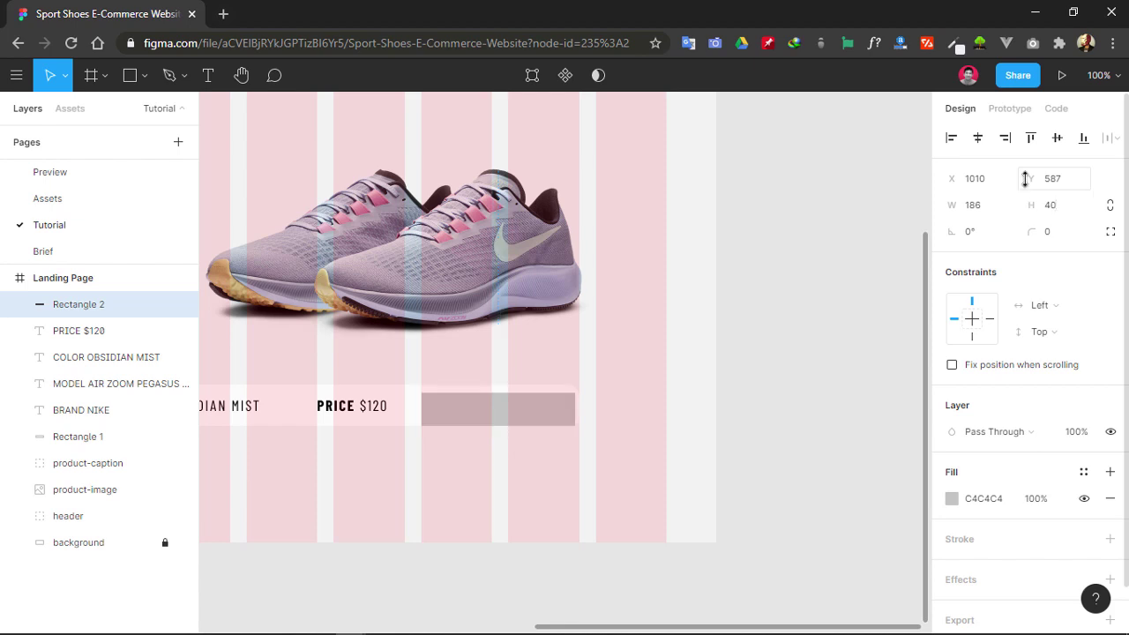
{"action": "left_click", "coordinate": [970, 205]}
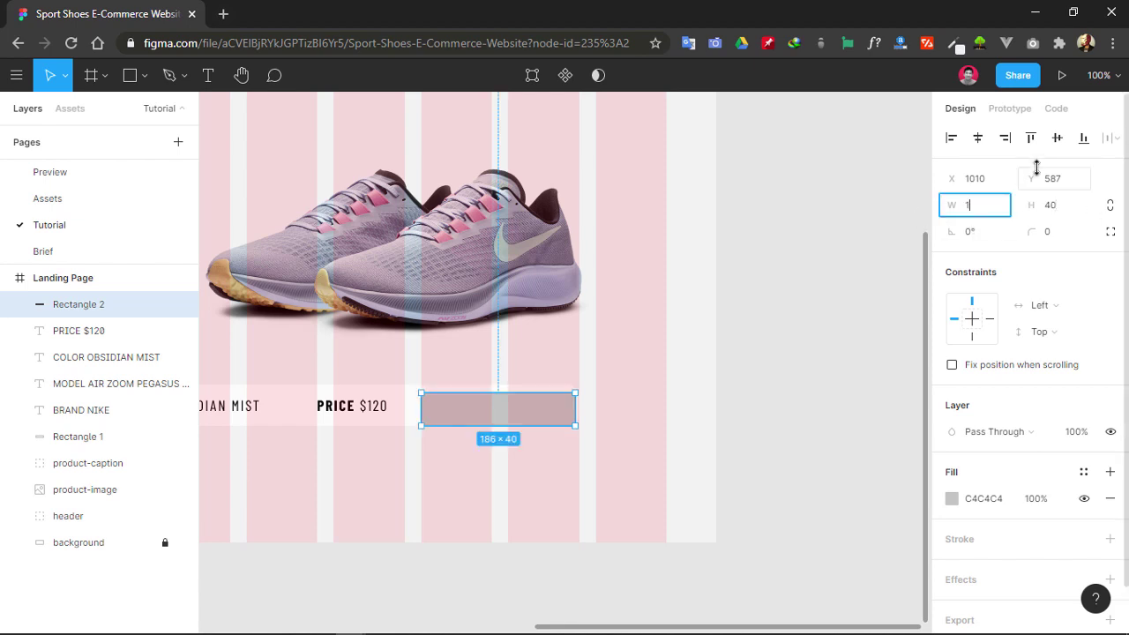
{"action": "type", "text": "165"}
{"action": "key", "text": "Return"}
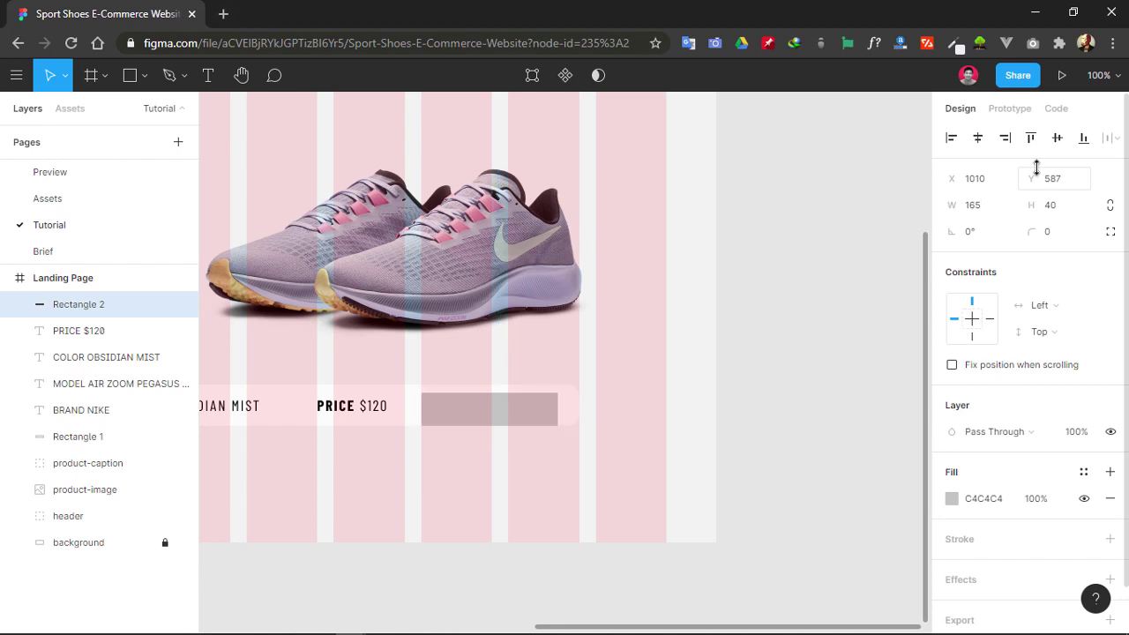
- Give the rectangle a 15 corner radius and 333333 fill, then nudge it slightly right
{"action": "left_click", "coordinate": [1055, 229]}
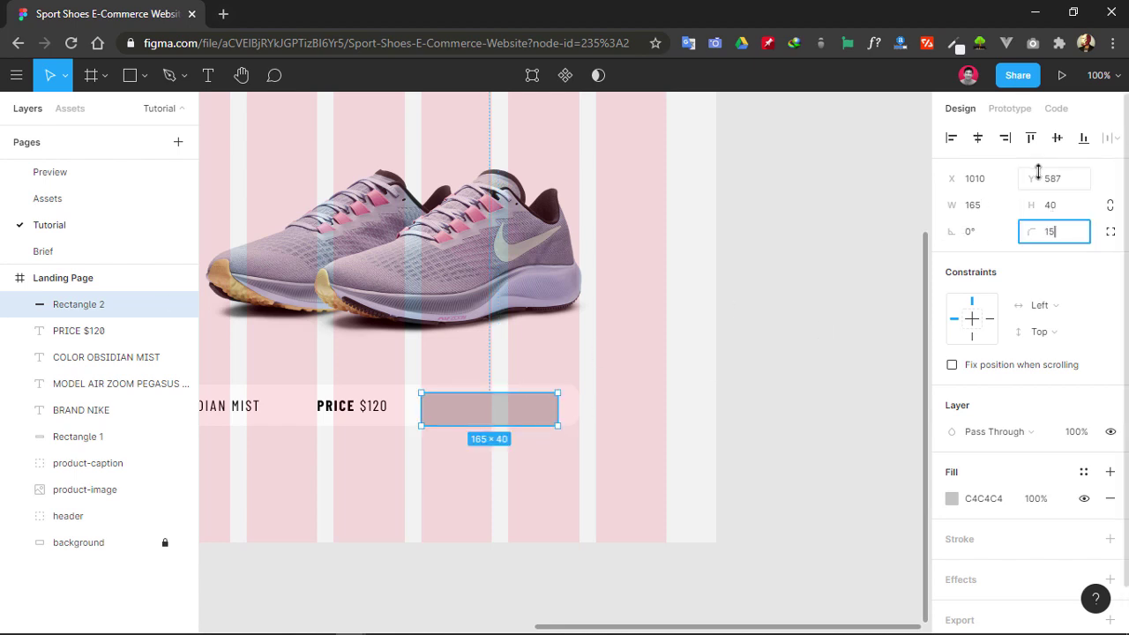
{"action": "type", "text": "15"}
{"action": "key", "text": "Return"}
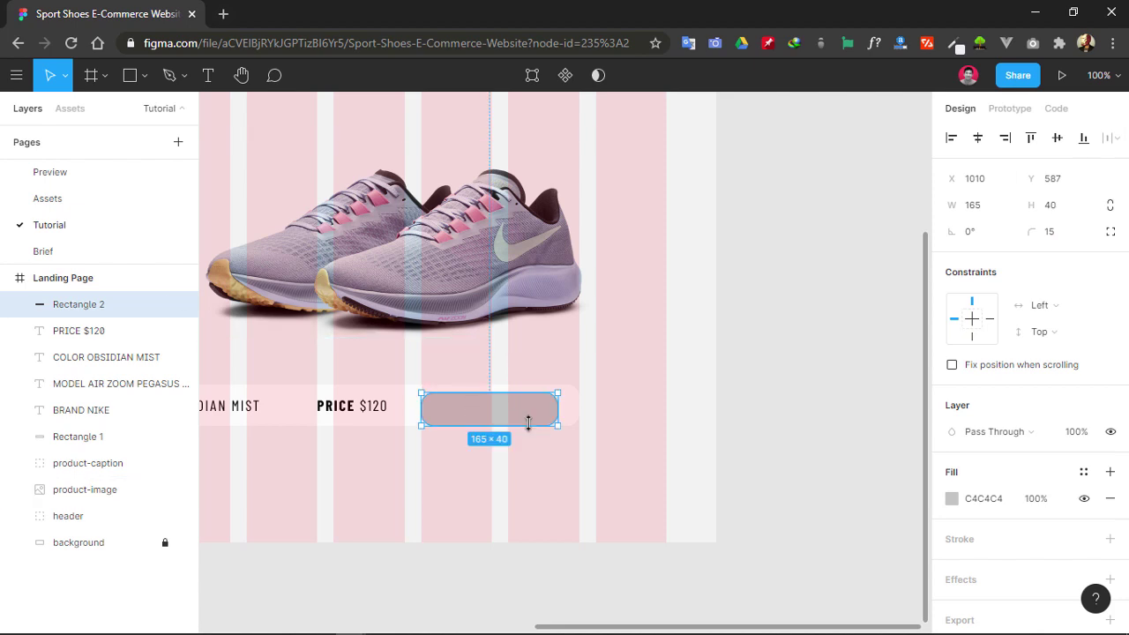
{"action": "left_click", "coordinate": [951, 498]}
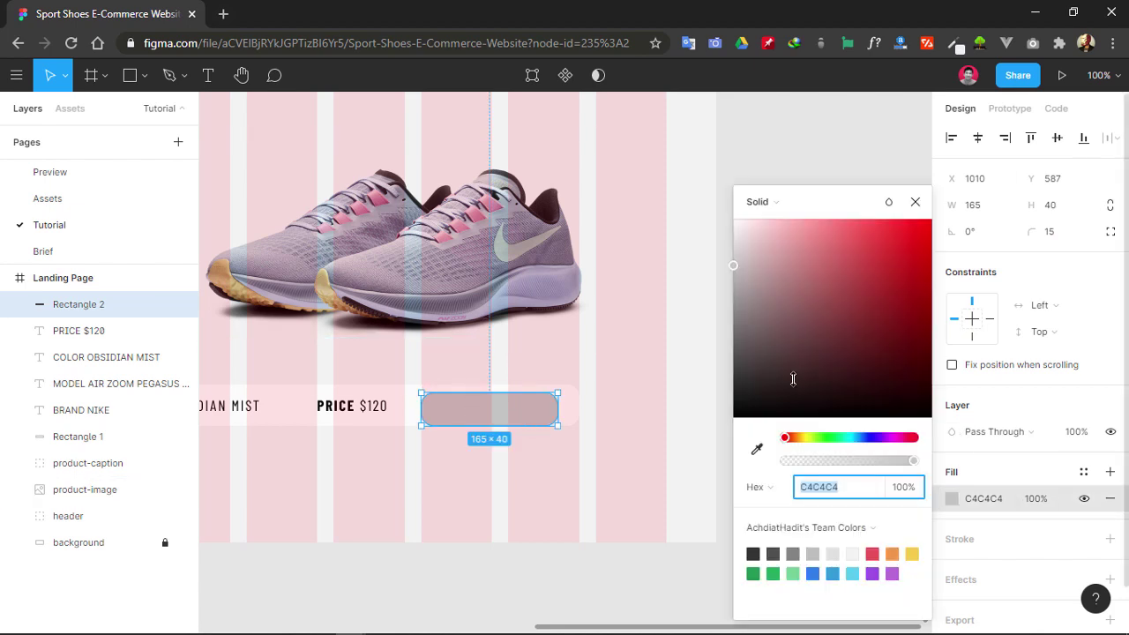
{"action": "left_click", "coordinate": [879, 531]}
{"action": "left_click", "coordinate": [781, 527]}
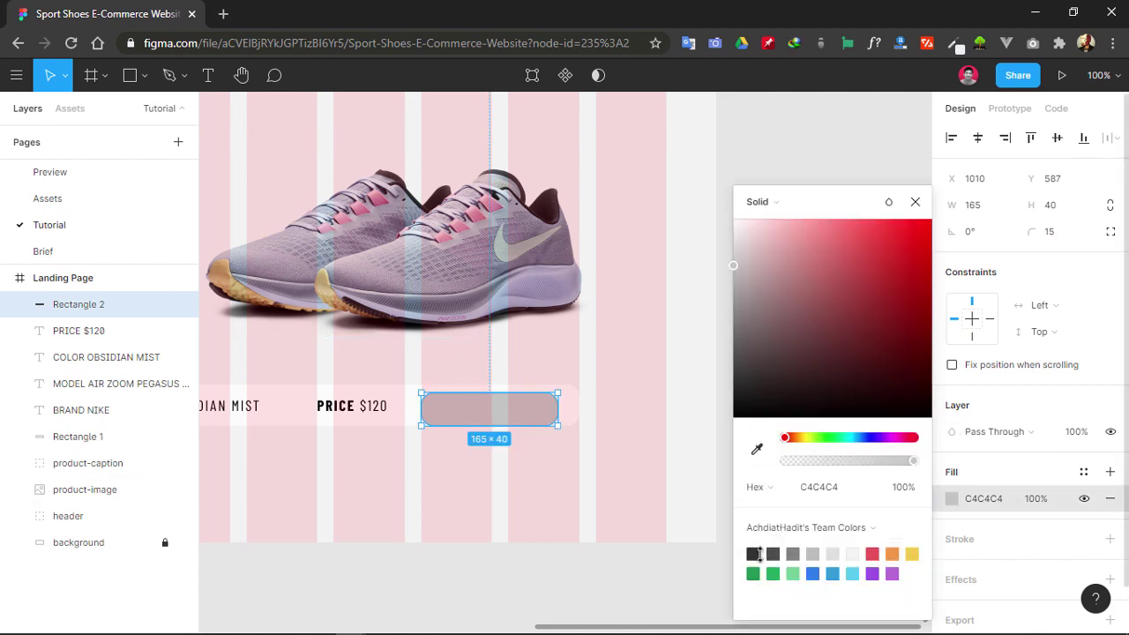
{"action": "left_click", "coordinate": [752, 554]}
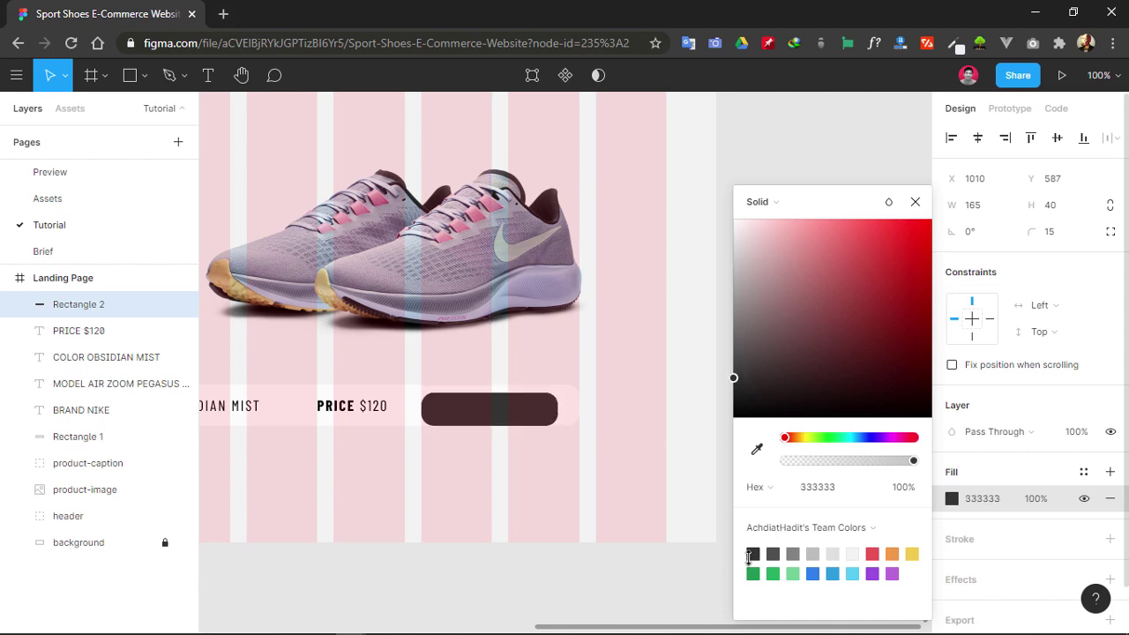
{"action": "left_click", "coordinate": [913, 199]}
{"action": "left_click_drag", "start_coordinate": [501, 412], "coordinate": [518, 408]}
{"action": "left_click", "coordinate": [768, 365]}
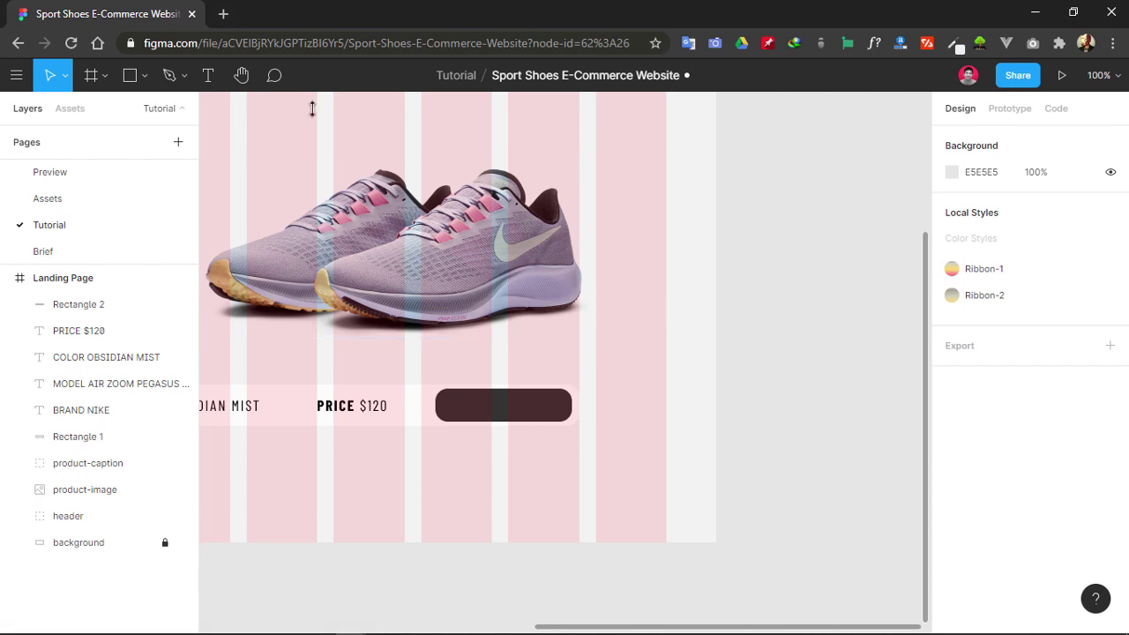
- Create a text box on the dark button with white FFFFFF fill
{"action": "left_click", "coordinate": [208, 75]}
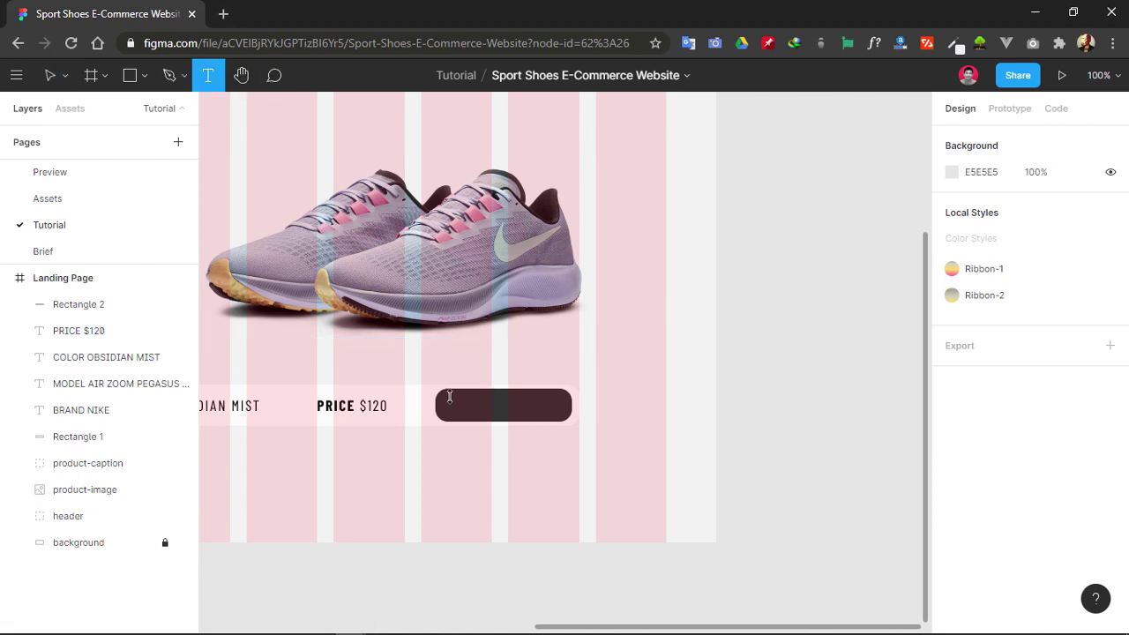
{"action": "left_click_drag", "start_coordinate": [449, 395], "coordinate": [559, 411]}
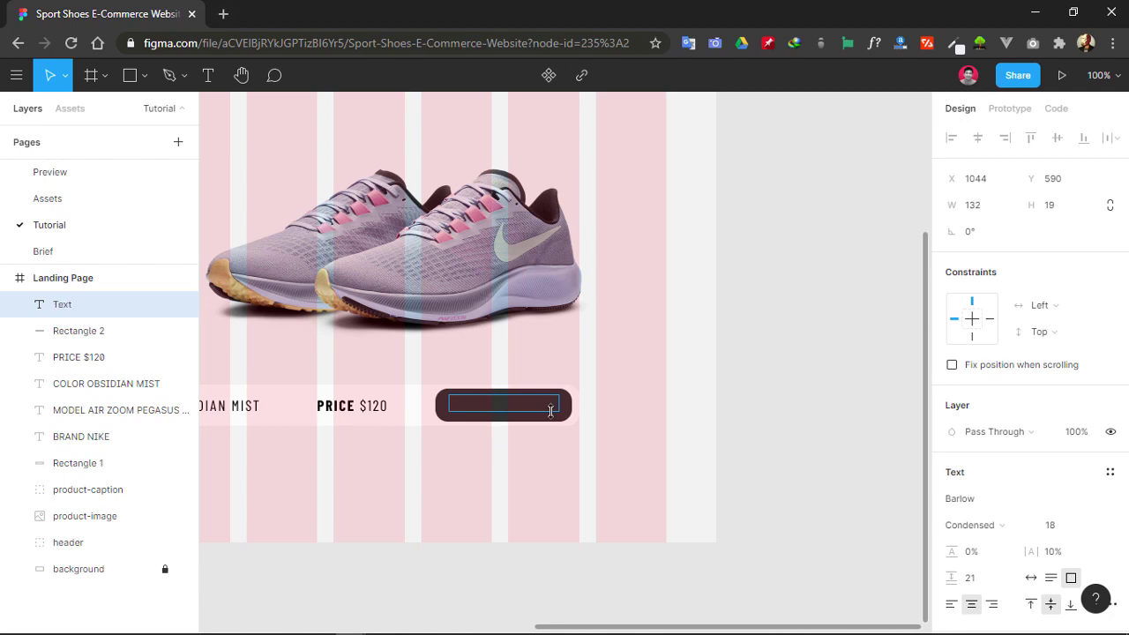
{"action": "type", "text": "SHOP"}
{"action": "key", "text": "BackSpace"}
{"action": "key", "text": "BackSpace"}
{"action": "key", "text": "BackSpace"}
{"action": "key", "text": "BackSpace"}
{"action": "scroll", "coordinate": [1066, 458], "scroll_direction": "down", "scroll_amount": 3}
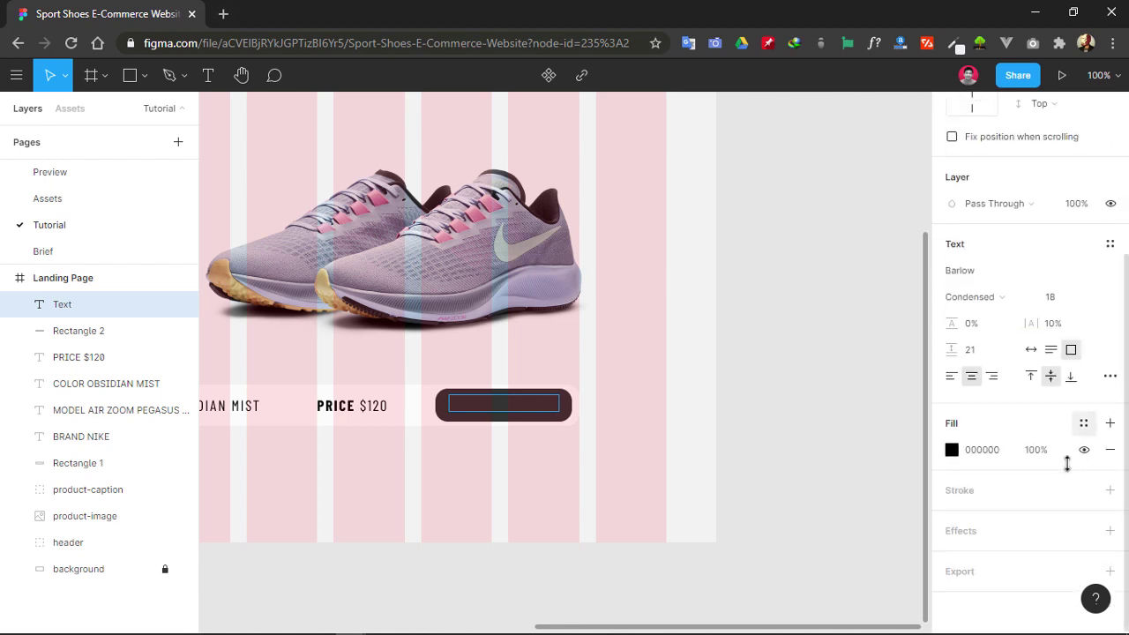
{"action": "left_click", "coordinate": [945, 450]}
{"action": "left_click", "coordinate": [944, 449]}
{"action": "type", "text": "FFFFFF"}
{"action": "key", "text": "Return"}
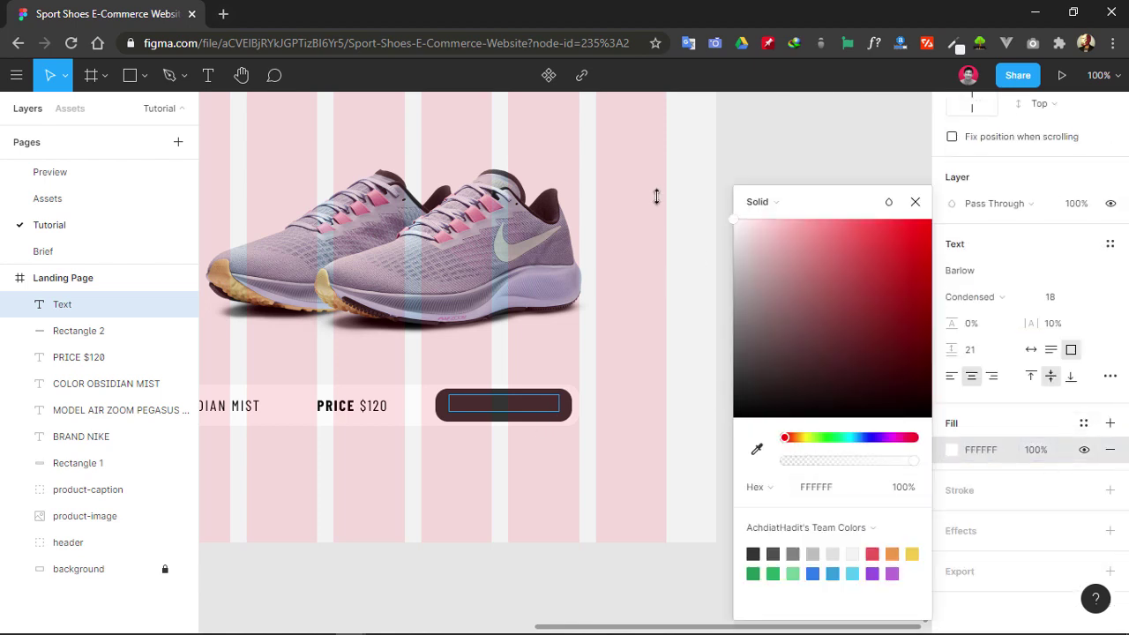
{"action": "left_click", "coordinate": [914, 200]}
- Type SHOP NOW and set it to Montserrat Medium
{"action": "type", "text": "S"}
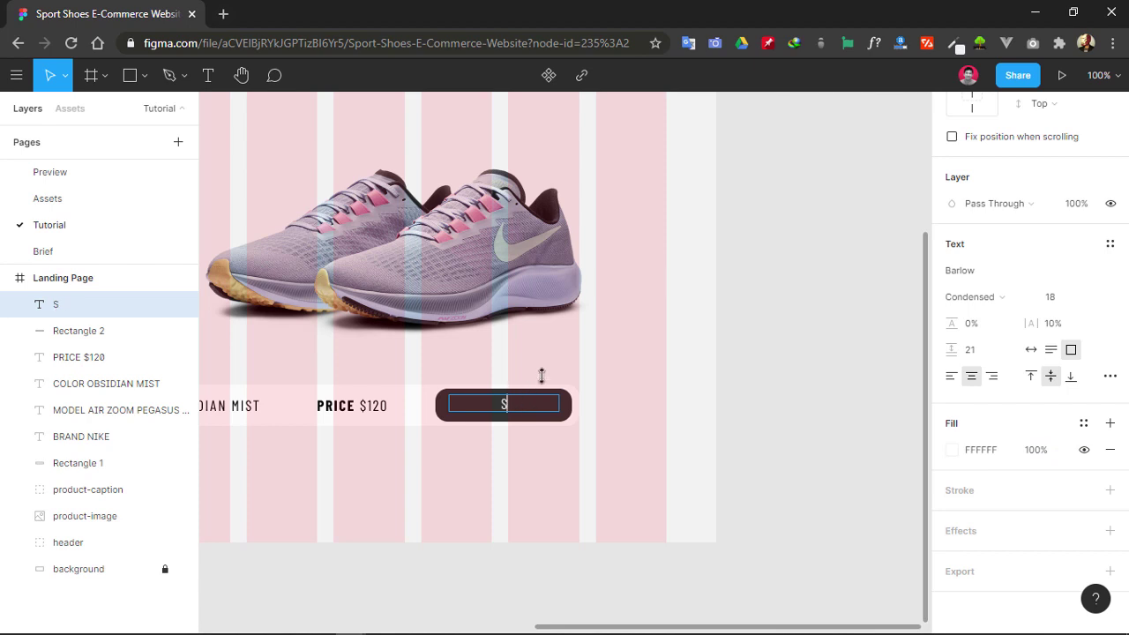
{"action": "type", "text": "HOP NOW"}
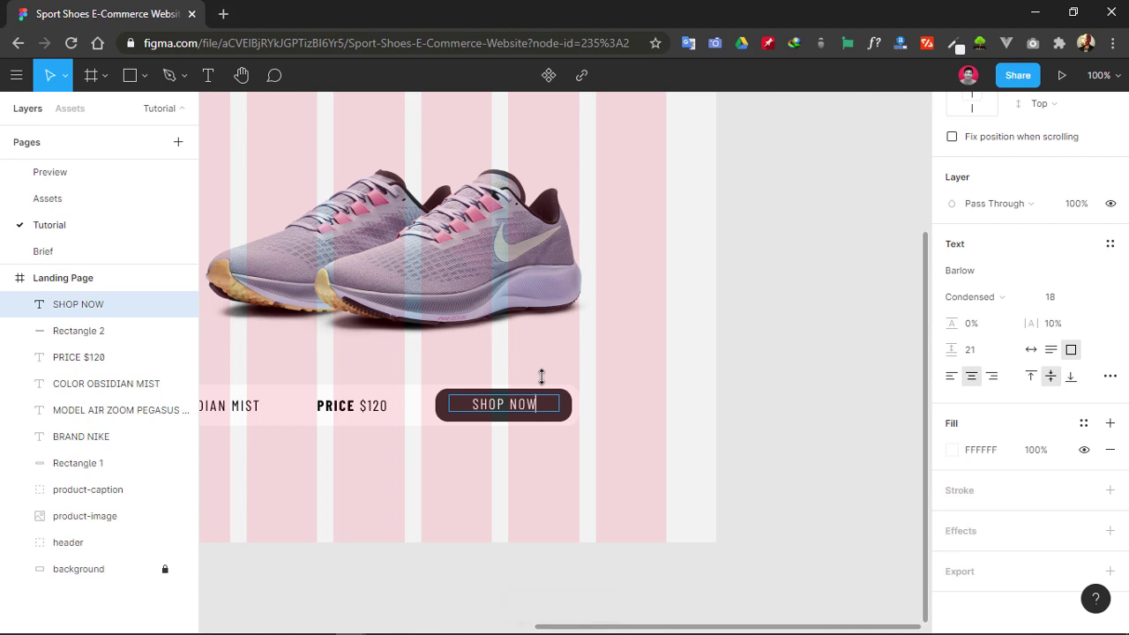
{"action": "left_click", "coordinate": [979, 271]}
{"action": "type", "text": "Mo"}
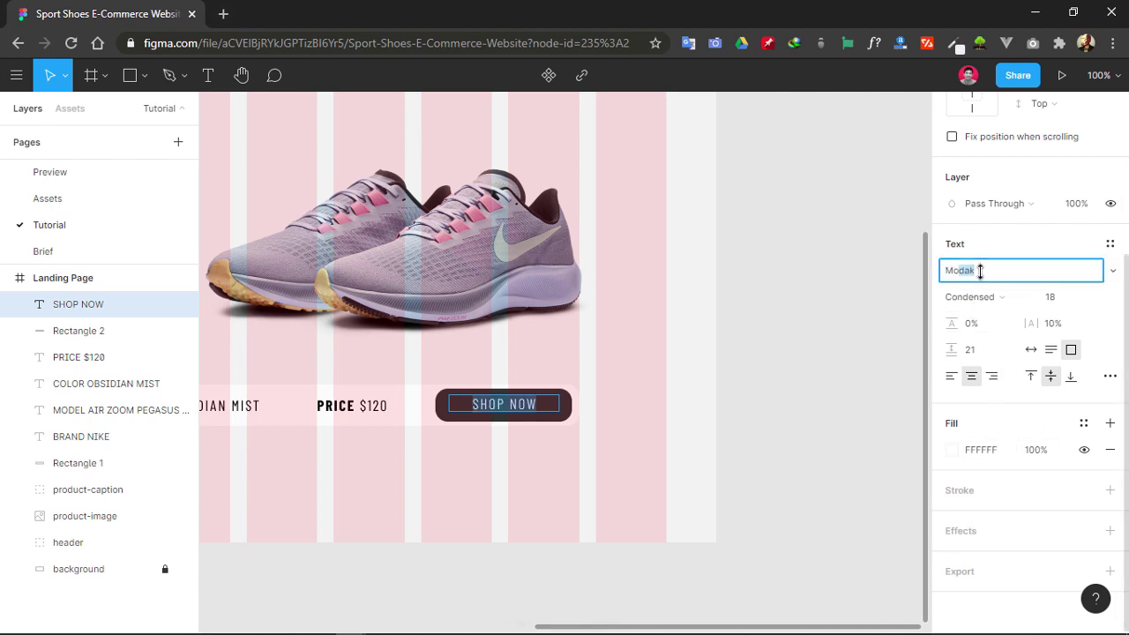
{"action": "type", "text": "ntse"}
{"action": "key", "text": "Return"}
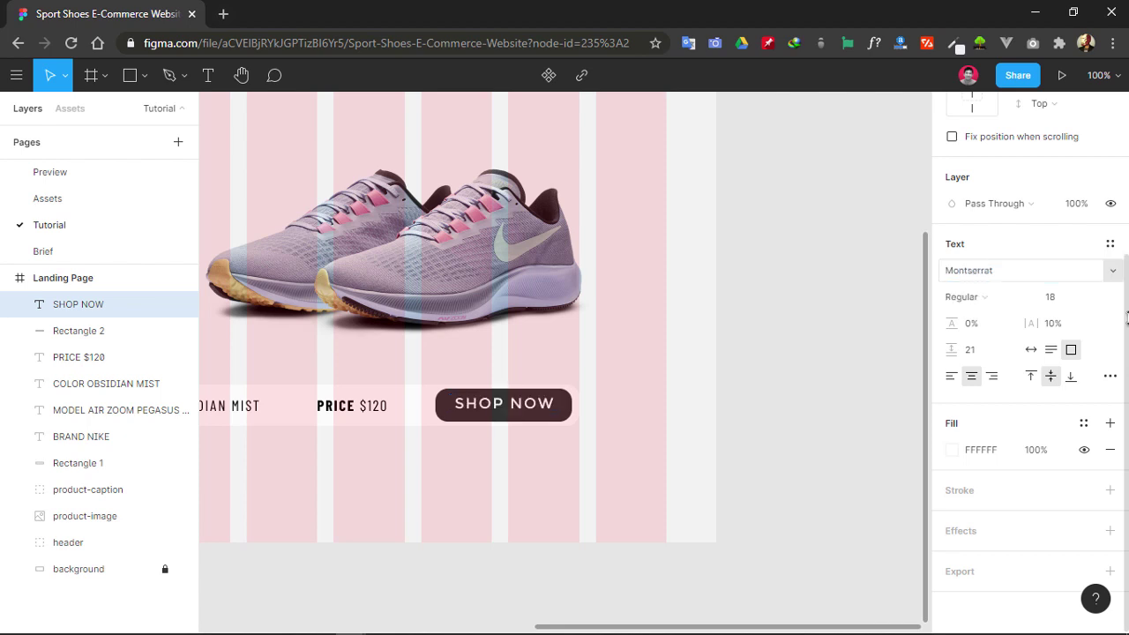
{"action": "left_click", "coordinate": [1019, 298]}
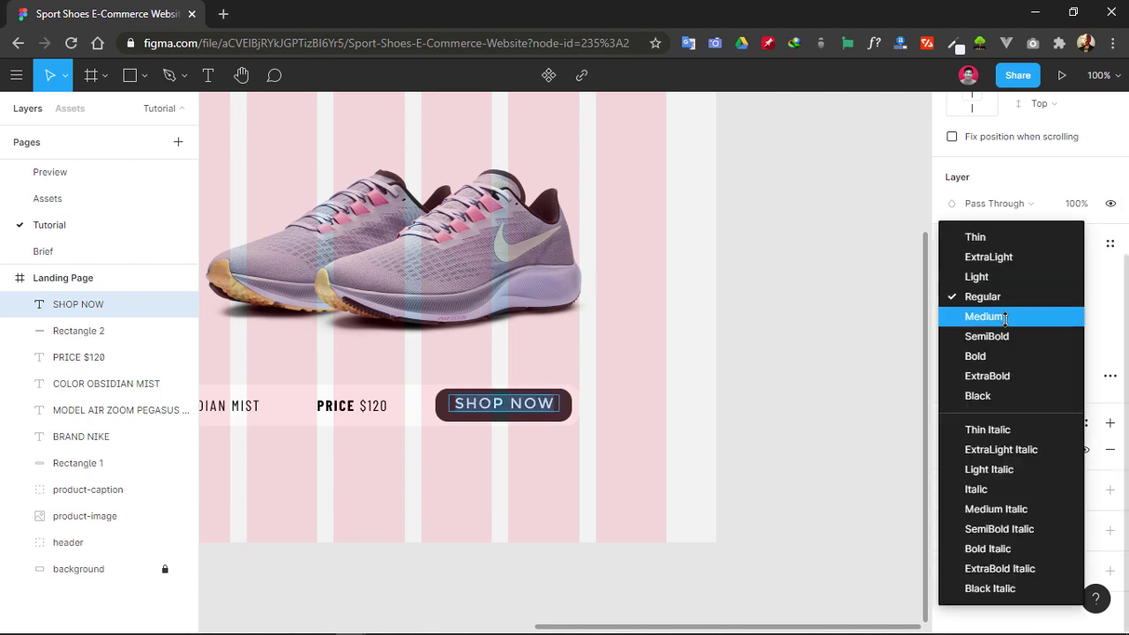
{"action": "left_click", "coordinate": [1005, 317]}
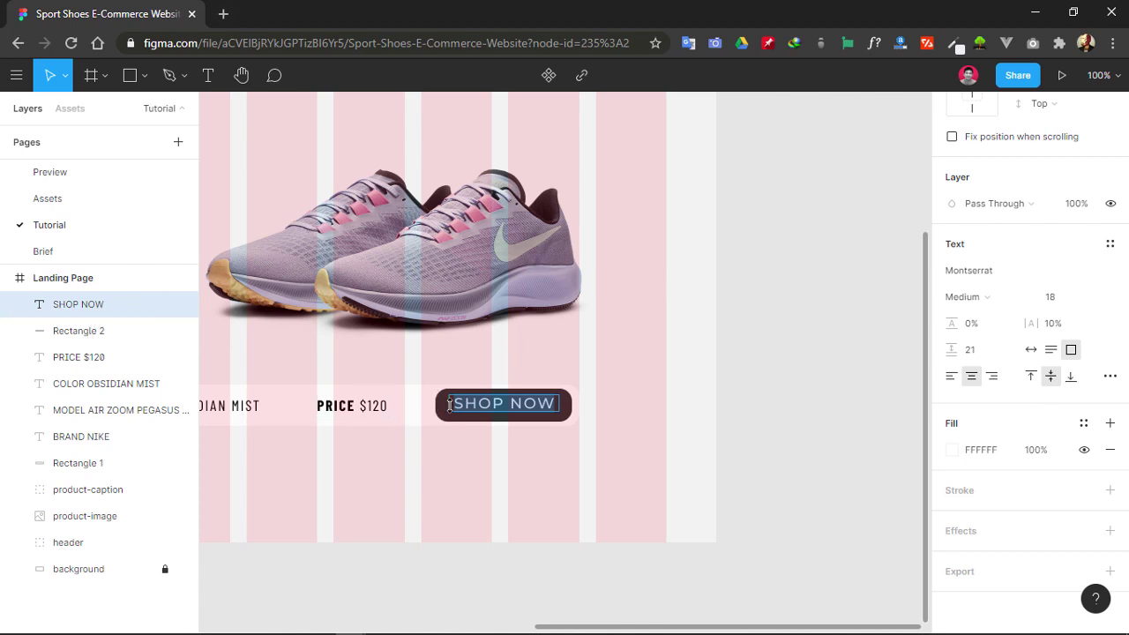
{"action": "key", "text": "Escape"}
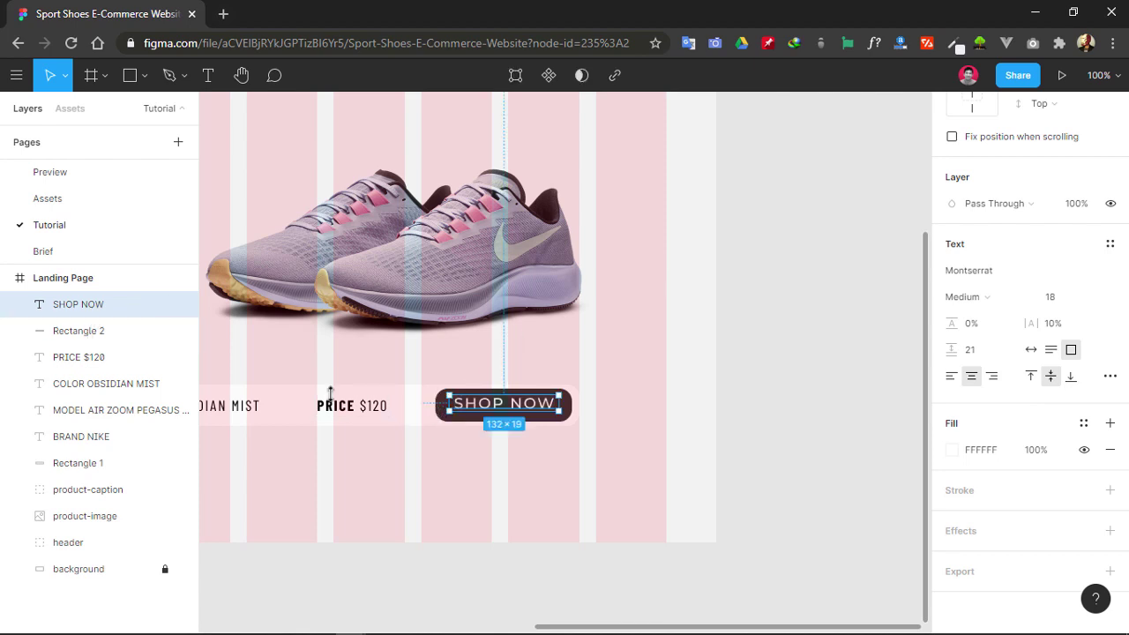
- Rename the Rectangle 2 layer to button and select it with the SHOP NOW text
{"action": "left_click", "coordinate": [94, 330]}
{"action": "double_click", "coordinate": [94, 330]}
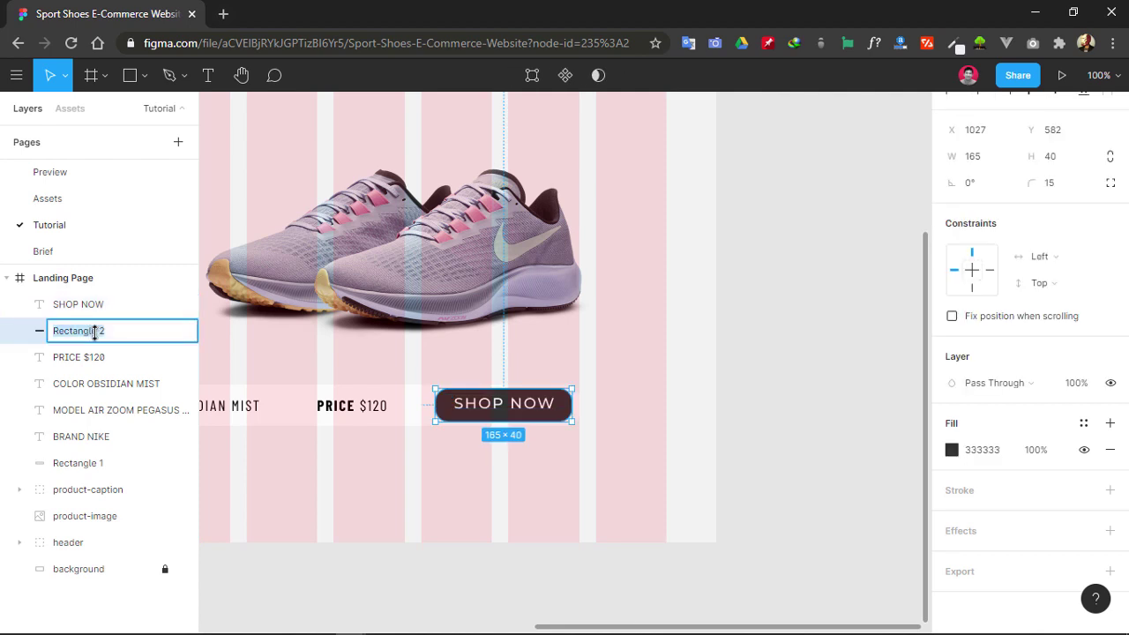
{"action": "type", "text": "button"}
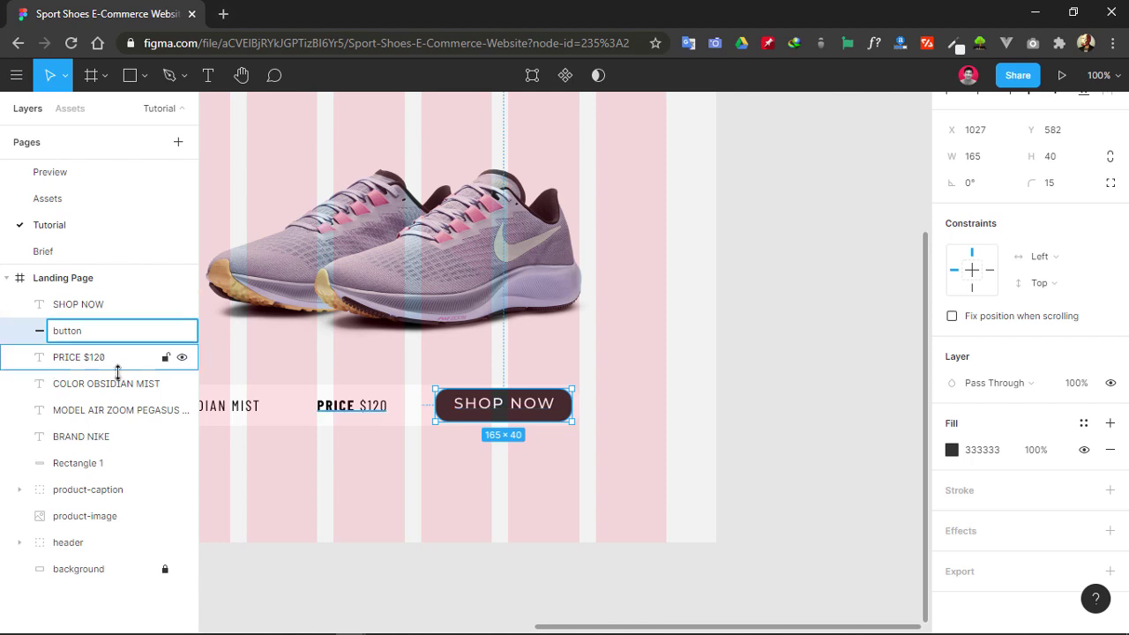
{"action": "left_click", "coordinate": [90, 357]}
{"action": "left_click", "coordinate": [103, 331]}
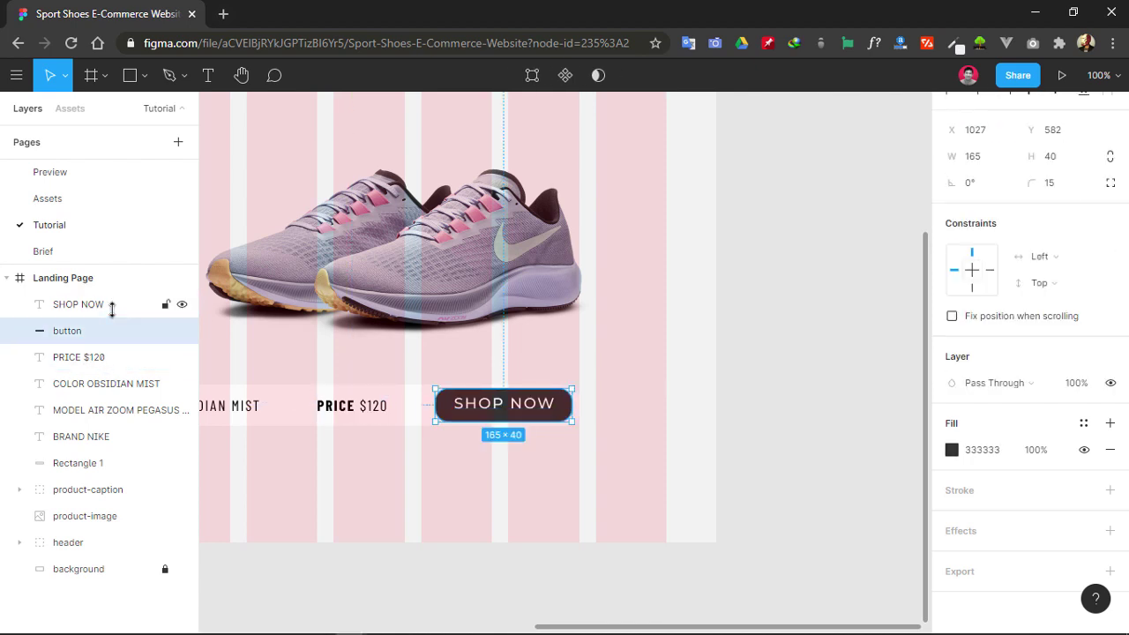
{"action": "left_click", "coordinate": [83, 305], "text": "shift"}
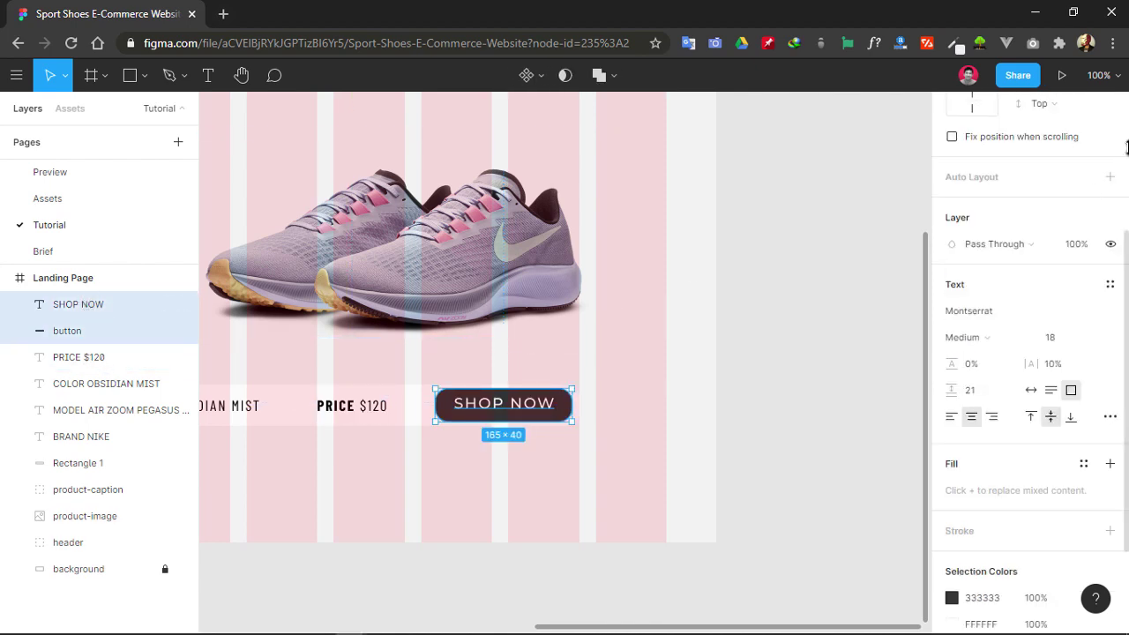
{"action": "scroll", "coordinate": [1063, 284], "scroll_direction": "up", "scroll_amount": 3}
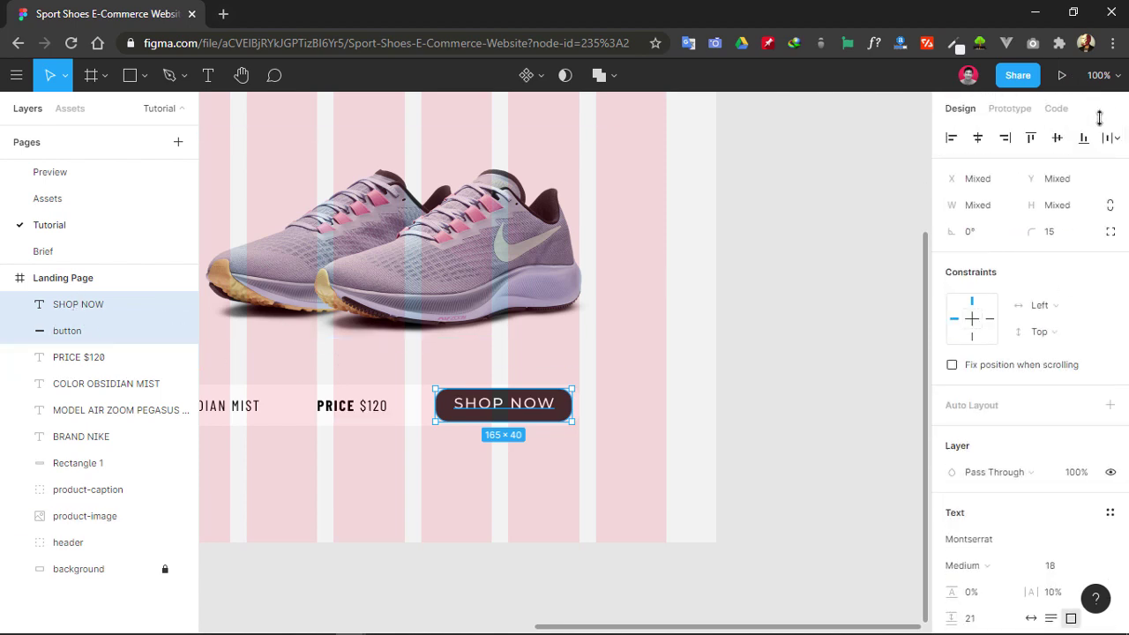
- Vertically centre SHOP NOW on the button, group them, and rename the group cta-button
{"action": "left_click", "coordinate": [1057, 137]}
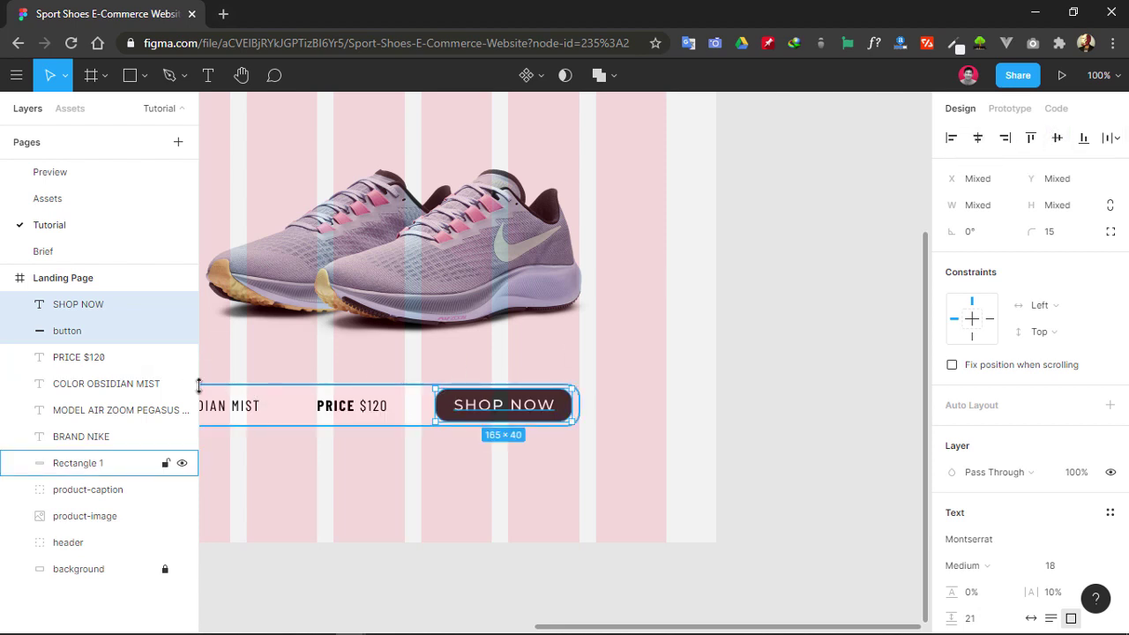
{"action": "key", "text": "ctrl+g"}
{"action": "double_click", "coordinate": [79, 306]}
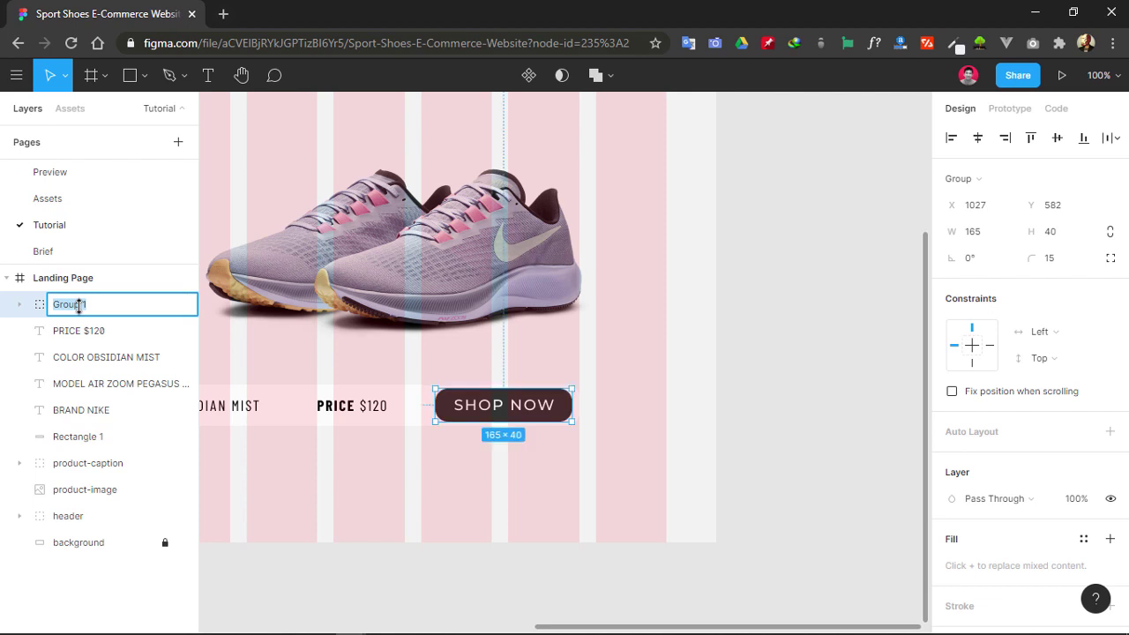
{"action": "type", "text": "button"}
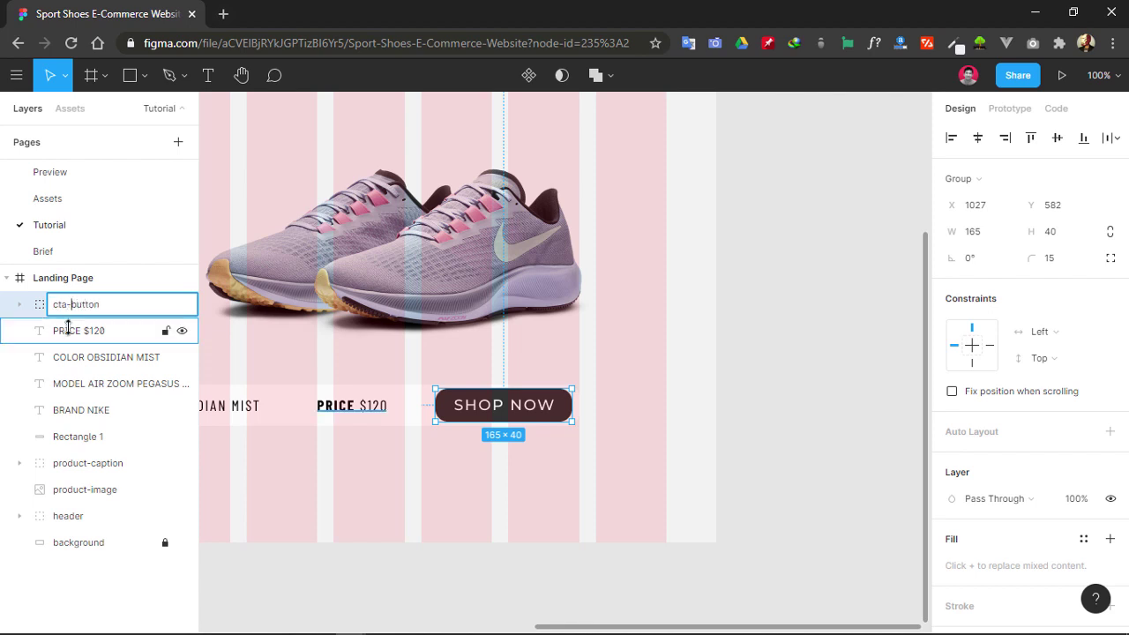
- Select the BRAND, MODEL, COLOR and PRICE text rows and group them
{"action": "left_click", "coordinate": [68, 329]}
{"action": "left_click_drag", "start_coordinate": [448, 455], "coordinate": [649, 378]}
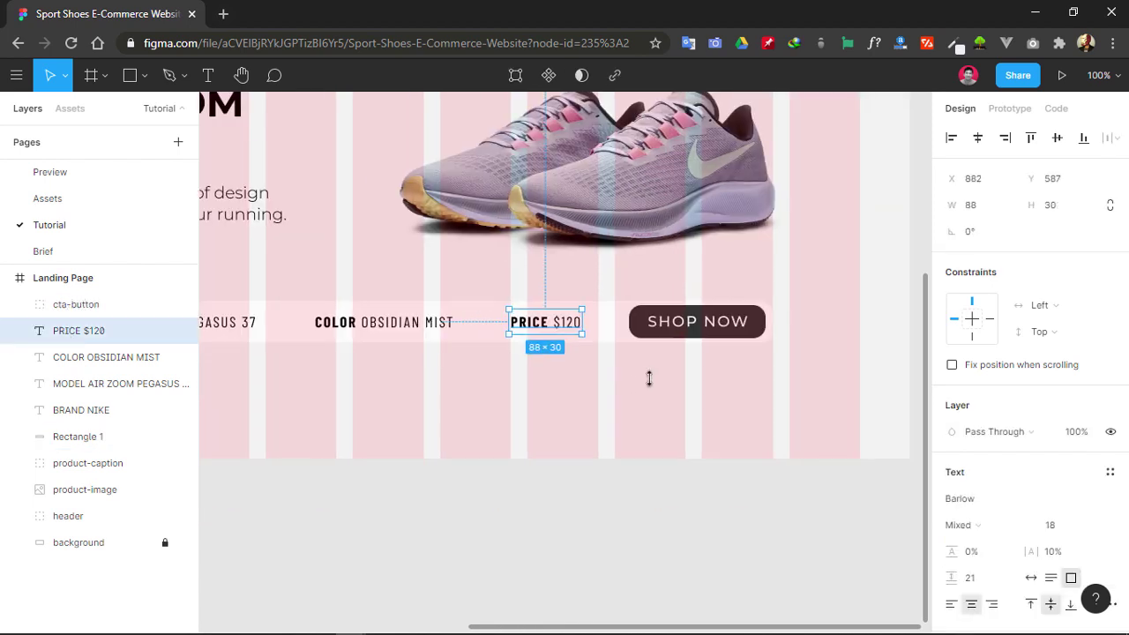
{"action": "left_click", "coordinate": [687, 322]}
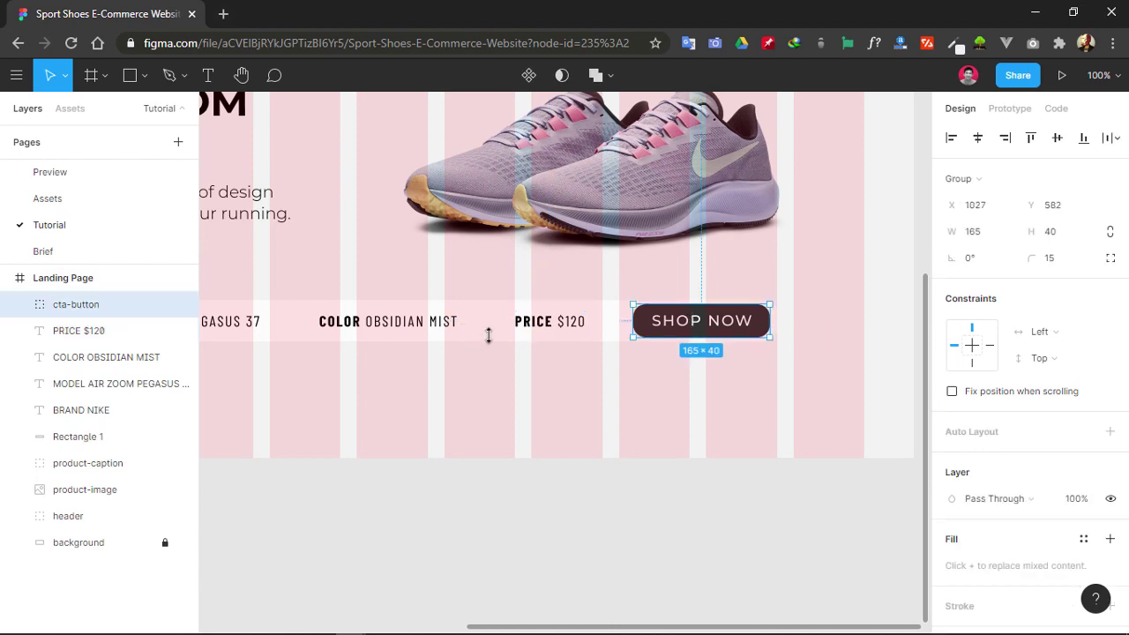
{"action": "left_click_drag", "start_coordinate": [491, 388], "coordinate": [832, 365]}
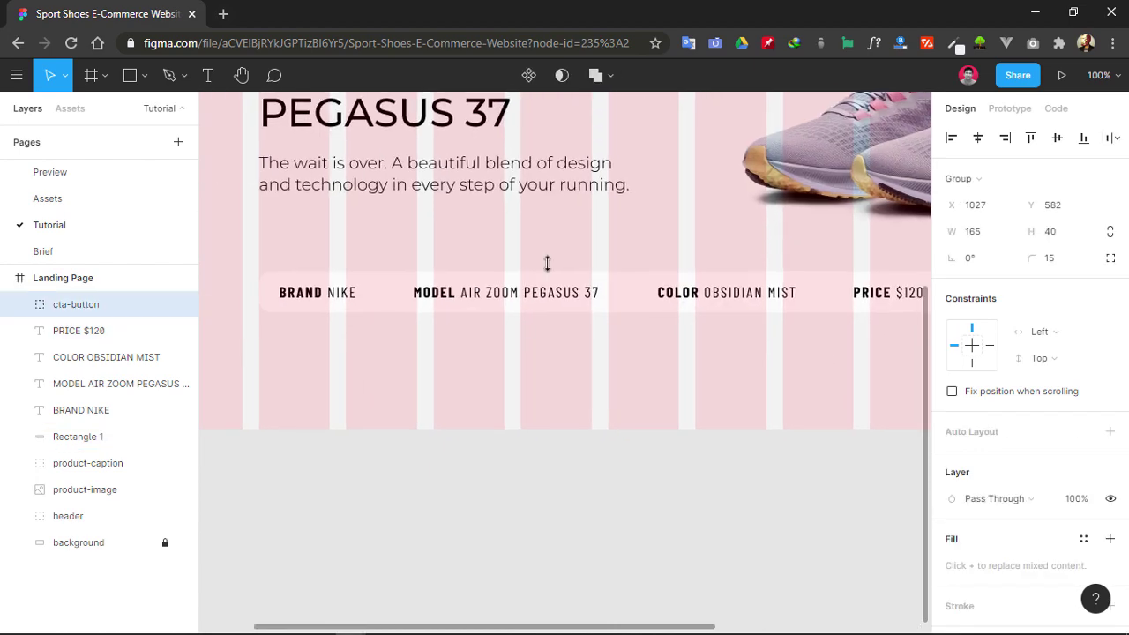
{"action": "scroll", "coordinate": [408, 393], "scroll_direction": "right", "scroll_amount": 6}
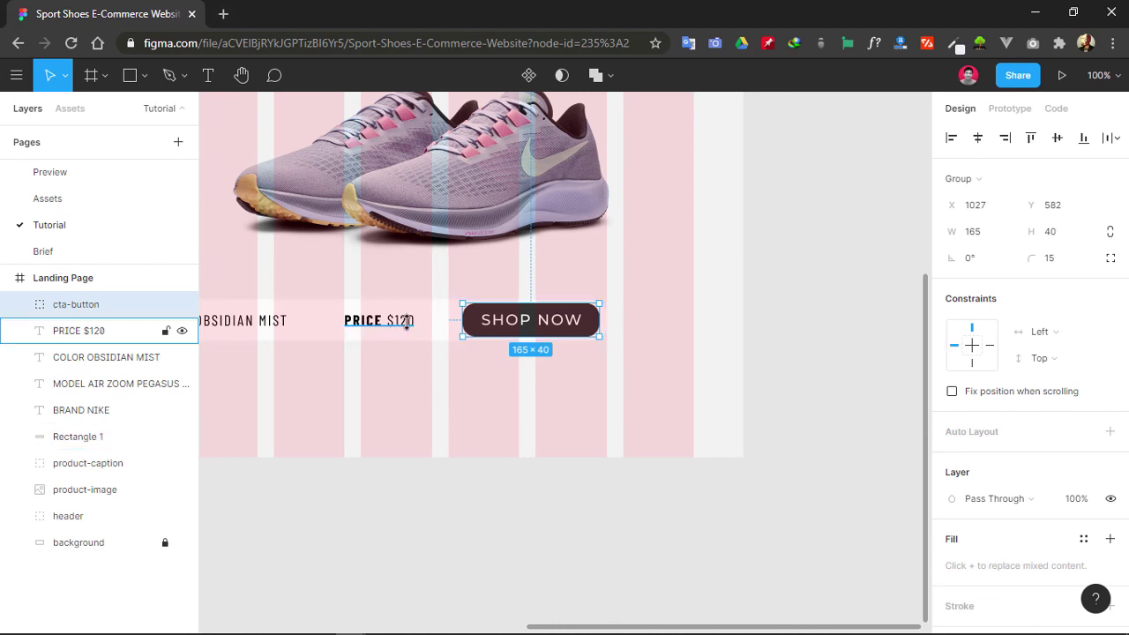
{"action": "left_click", "coordinate": [403, 322]}
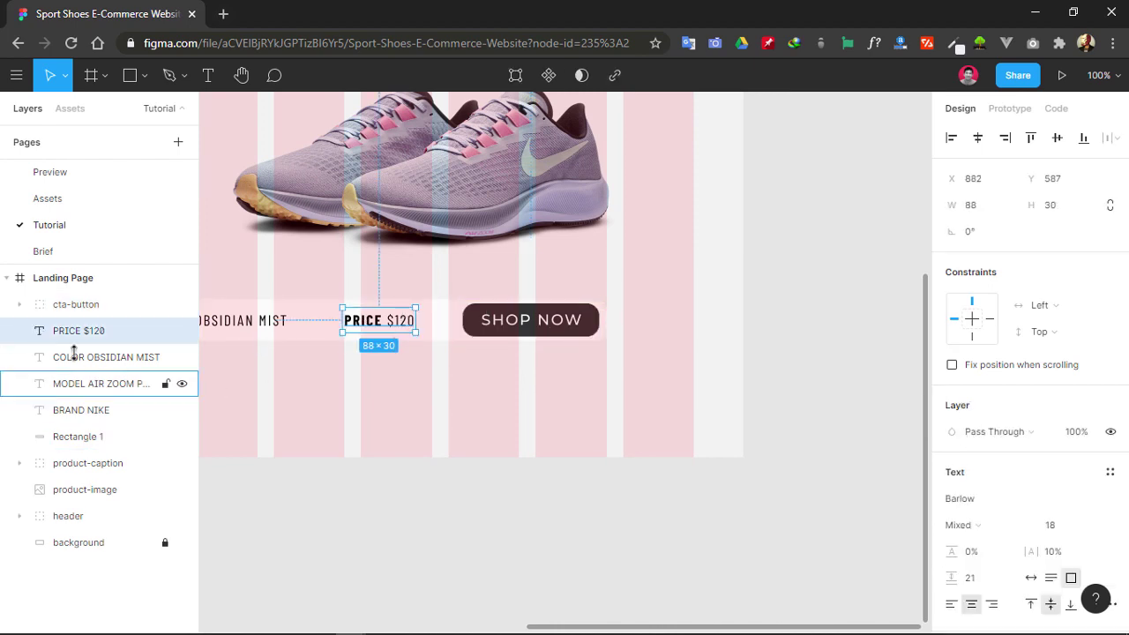
{"action": "left_click", "coordinate": [80, 409], "text": "shift"}
{"action": "scroll", "coordinate": [261, 411], "scroll_direction": "left", "scroll_amount": 6}
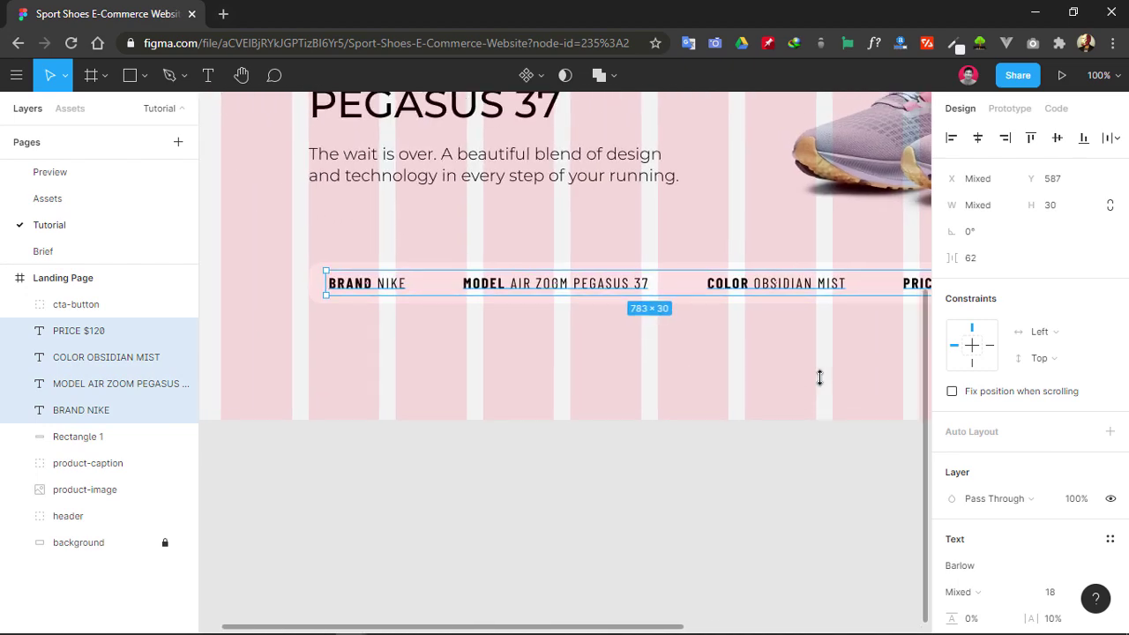
{"action": "key", "text": "ctrl+g"}
- Rename the new group 'product-specs' and the rectangle behind it 'specs-bar'
{"action": "double_click", "coordinate": [80, 330]}
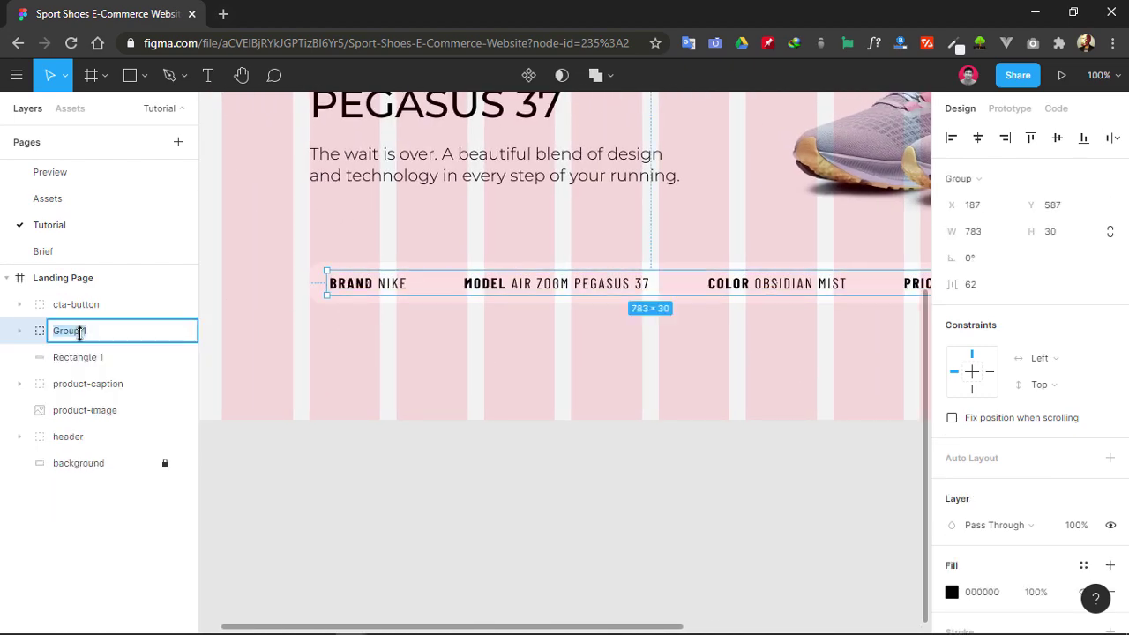
{"action": "type", "text": "product-specs"}
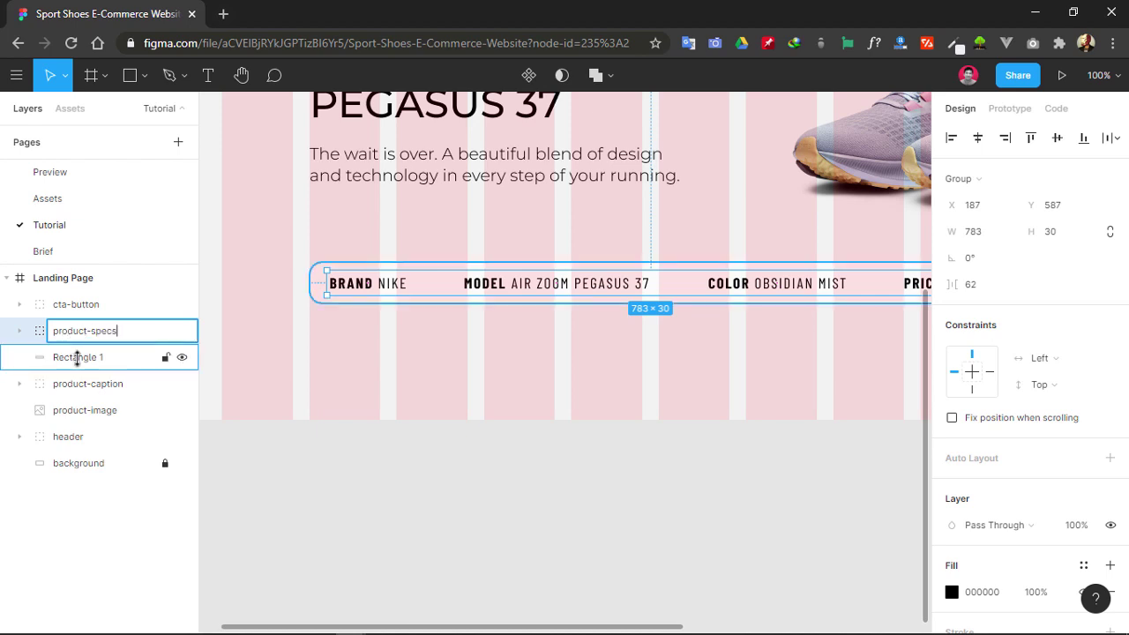
{"action": "double_click", "coordinate": [78, 358]}
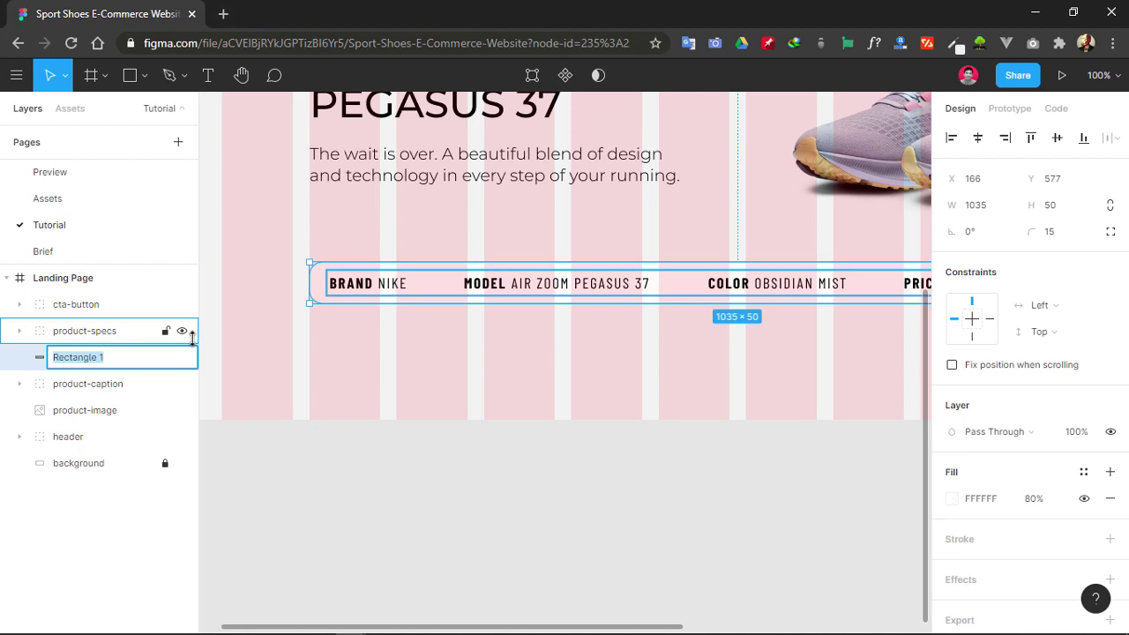
{"action": "type", "text": "specs-bar"}
{"action": "left_click", "coordinate": [325, 412]}
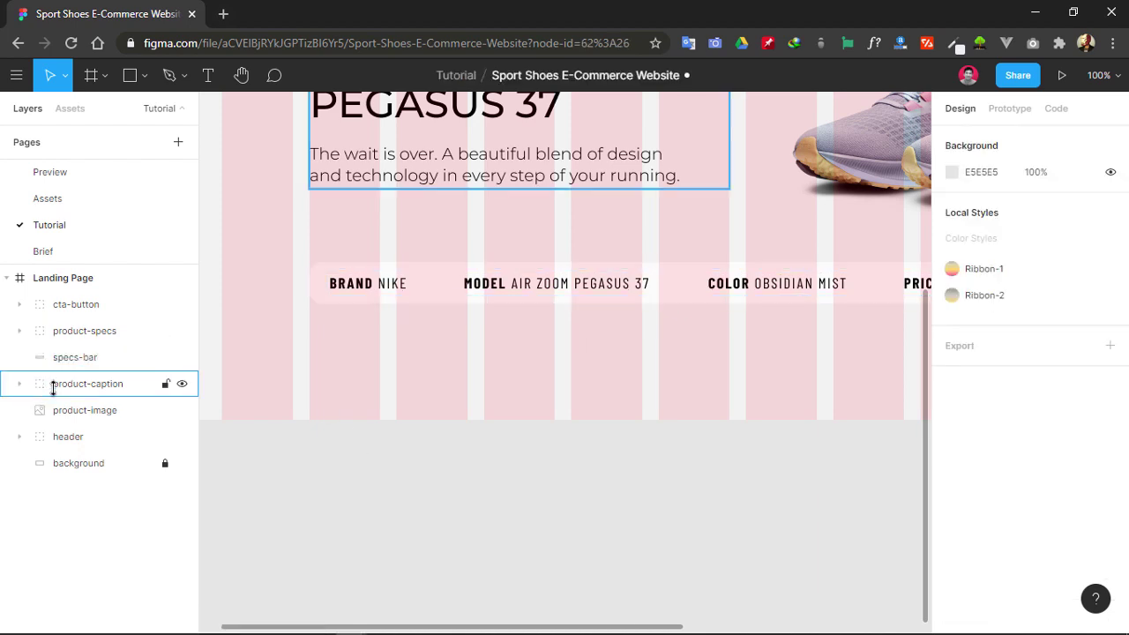
- Nudge product-specs 5 px left so its gap to the SHOP NOW button measures 62 px
{"action": "left_click", "coordinate": [84, 330]}
{"action": "scroll", "coordinate": [662, 370], "scroll_direction": "right", "scroll_amount": 5}
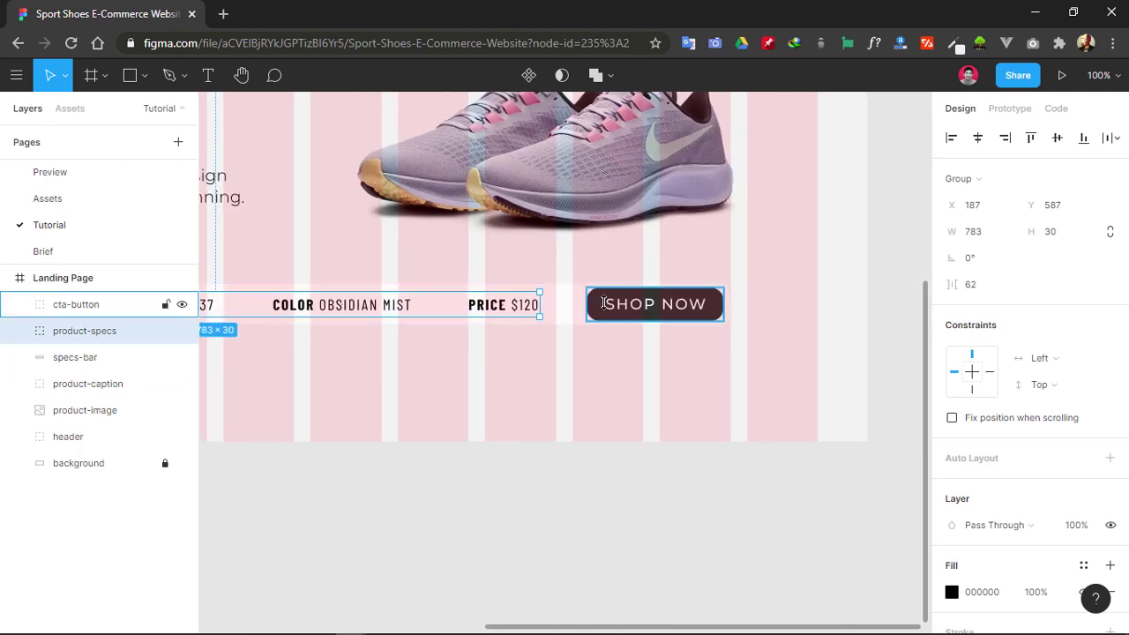
{"action": "key", "text": "alt"}
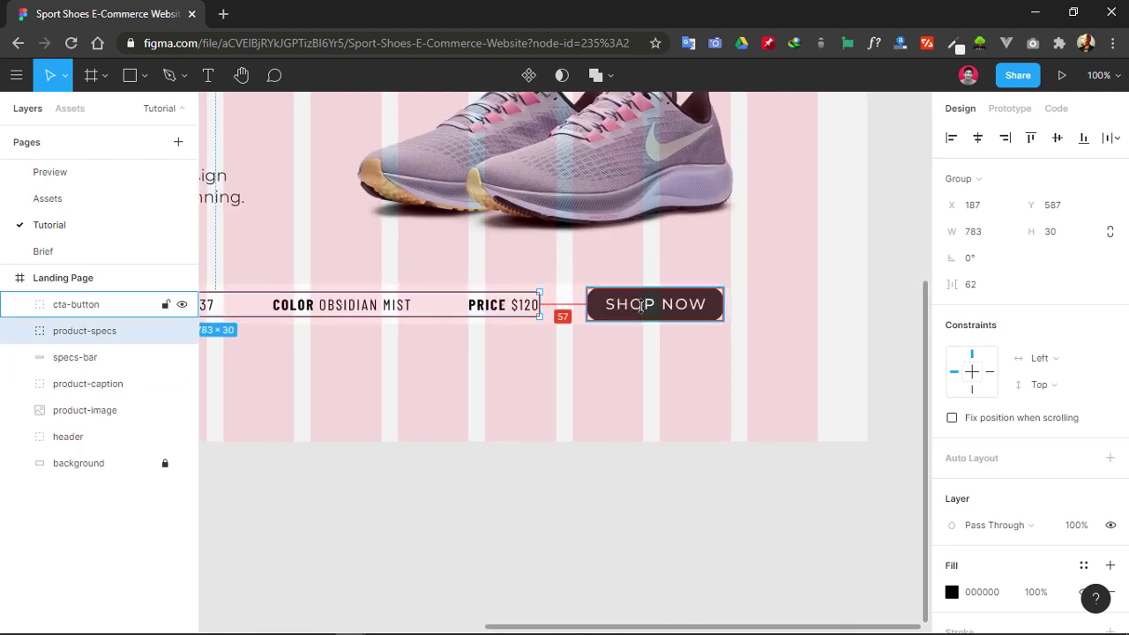
{"action": "key", "text": "Left"}
{"action": "key", "text": "Left"}
{"action": "key", "text": "Left"}
{"action": "key", "text": "Left"}
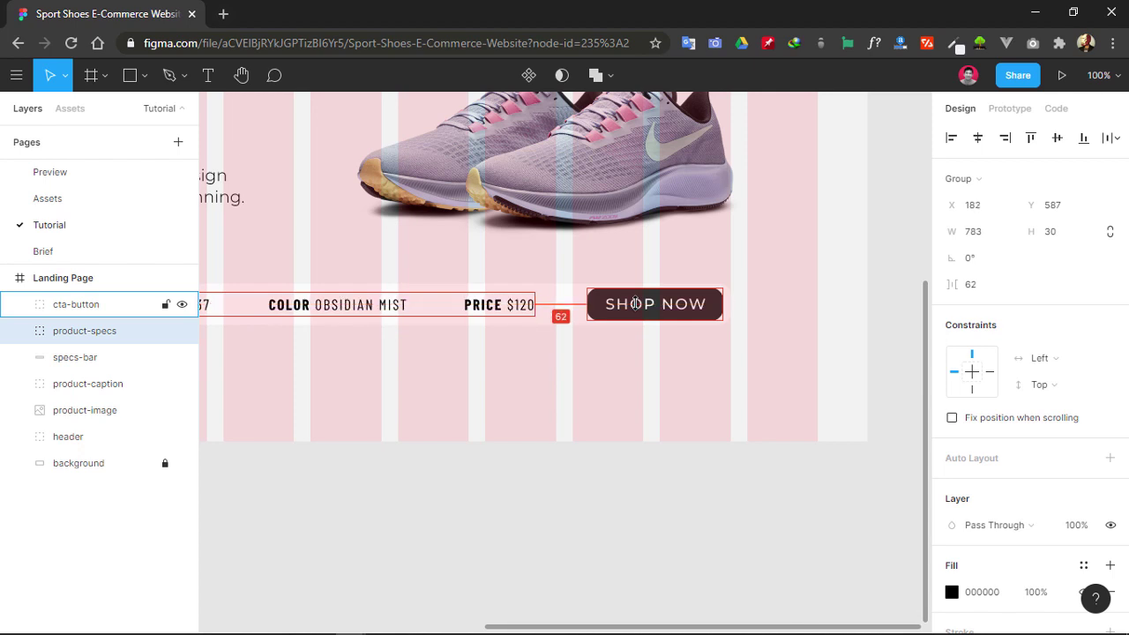
{"action": "key", "text": "Left"}
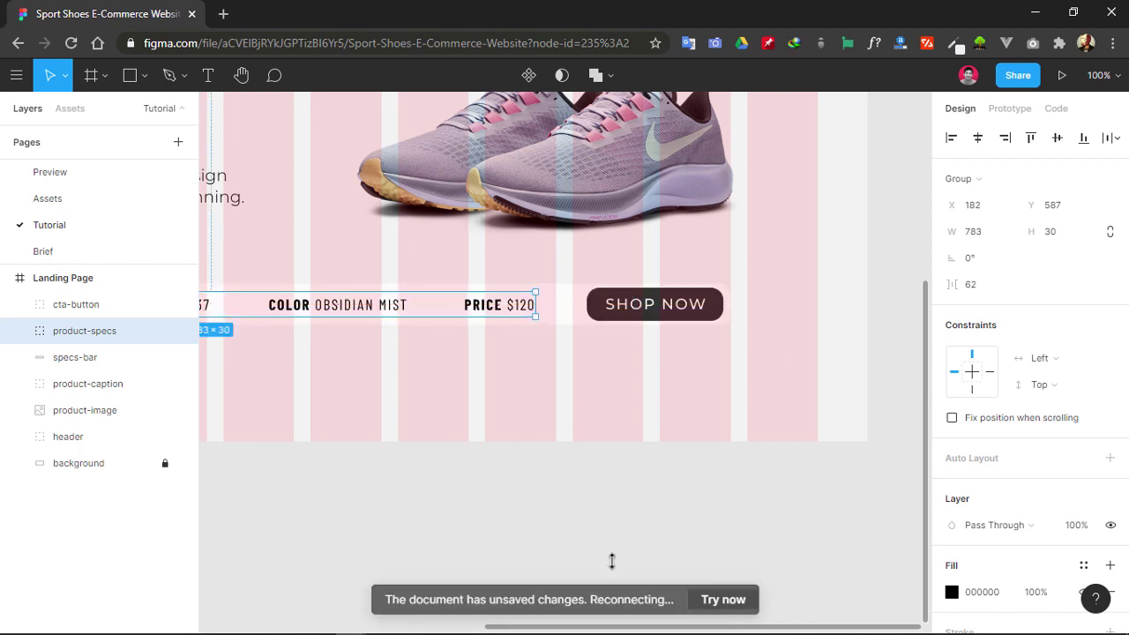
{"action": "scroll", "coordinate": [610, 559], "scroll_direction": "left", "scroll_amount": 6}
{"action": "scroll", "coordinate": [683, 535], "scroll_direction": "right", "scroll_amount": 3}
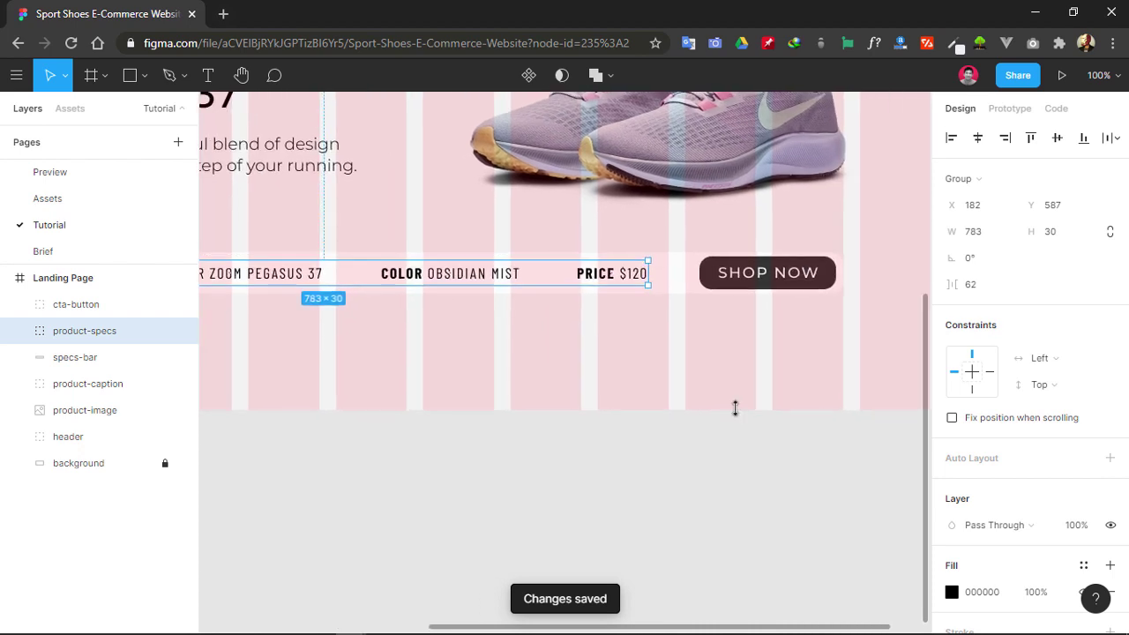
- Nudge product-specs and the SHOP NOW button together 2 px right
{"action": "left_click", "coordinate": [813, 273], "text": "shift"}
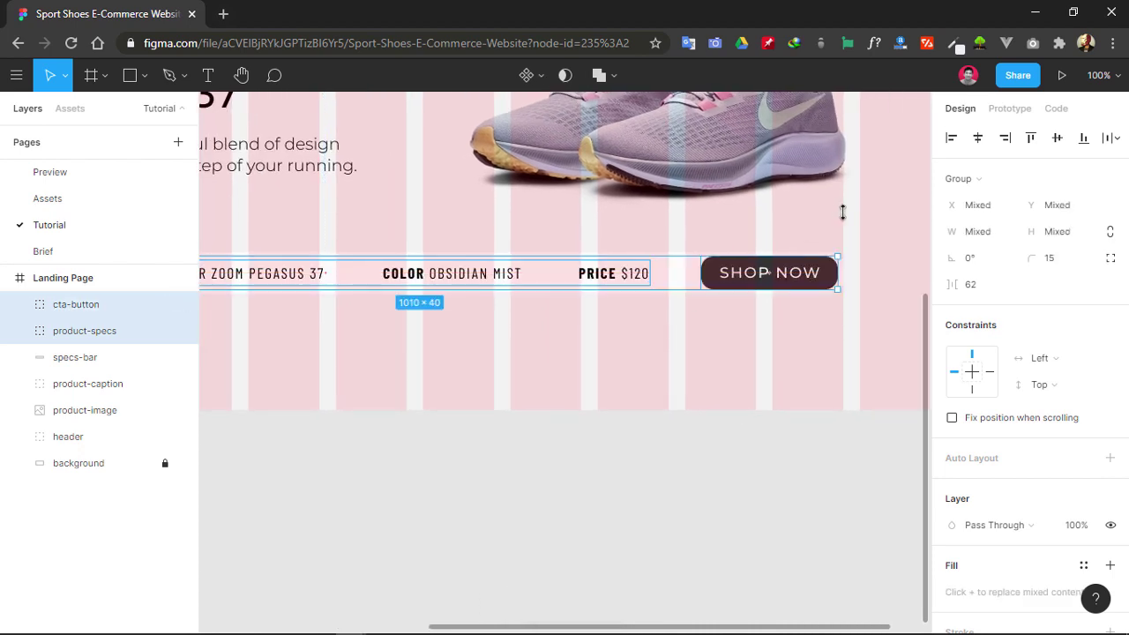
{"action": "key", "text": "Right"}
{"action": "key", "text": "Right"}
{"action": "key", "text": "Right"}
{"action": "key", "text": "Right"}
{"action": "key", "text": "Right"}
{"action": "key", "text": "Right"}
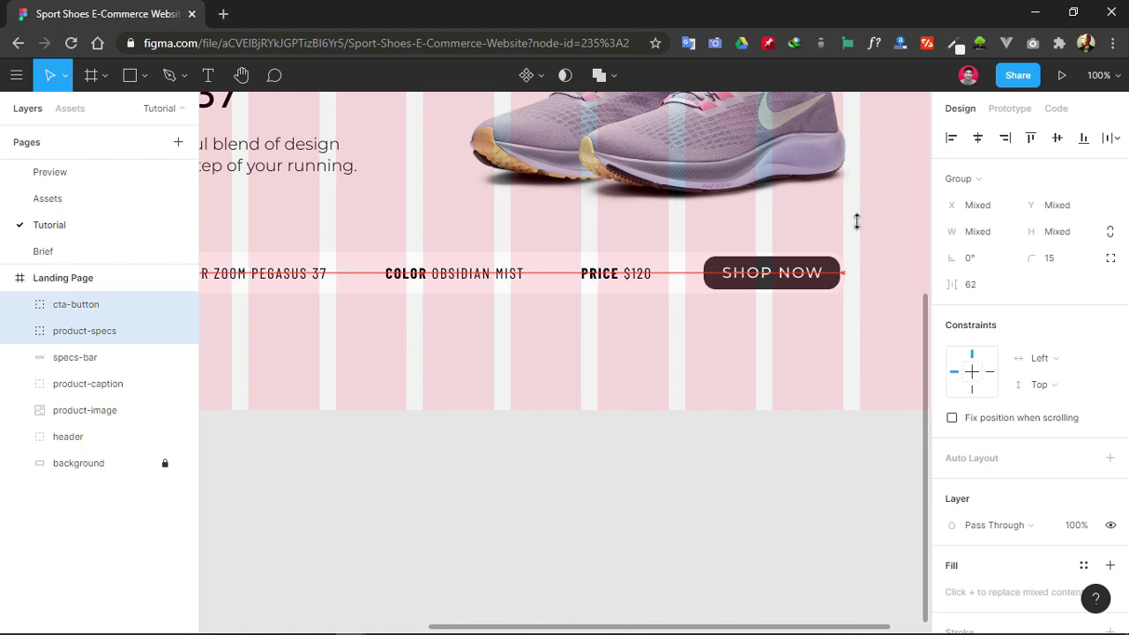
{"action": "key", "text": "Right"}
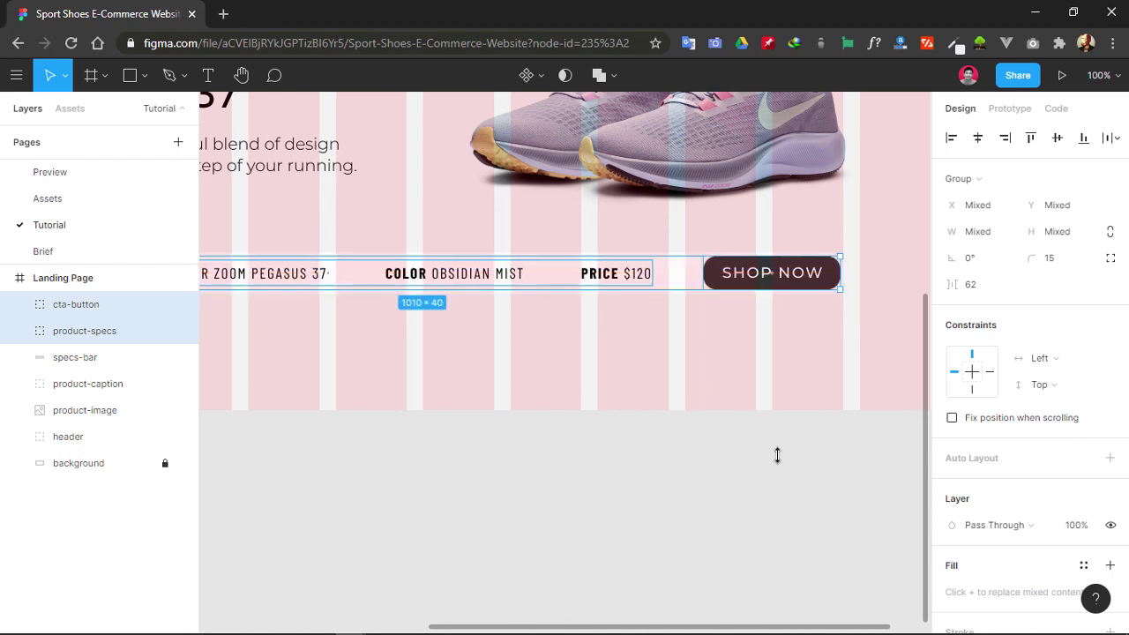
{"action": "scroll", "coordinate": [590, 540], "scroll_direction": "up", "scroll_amount": 2}
{"action": "scroll", "coordinate": [502, 547], "scroll_direction": "down", "scroll_amount": 3}
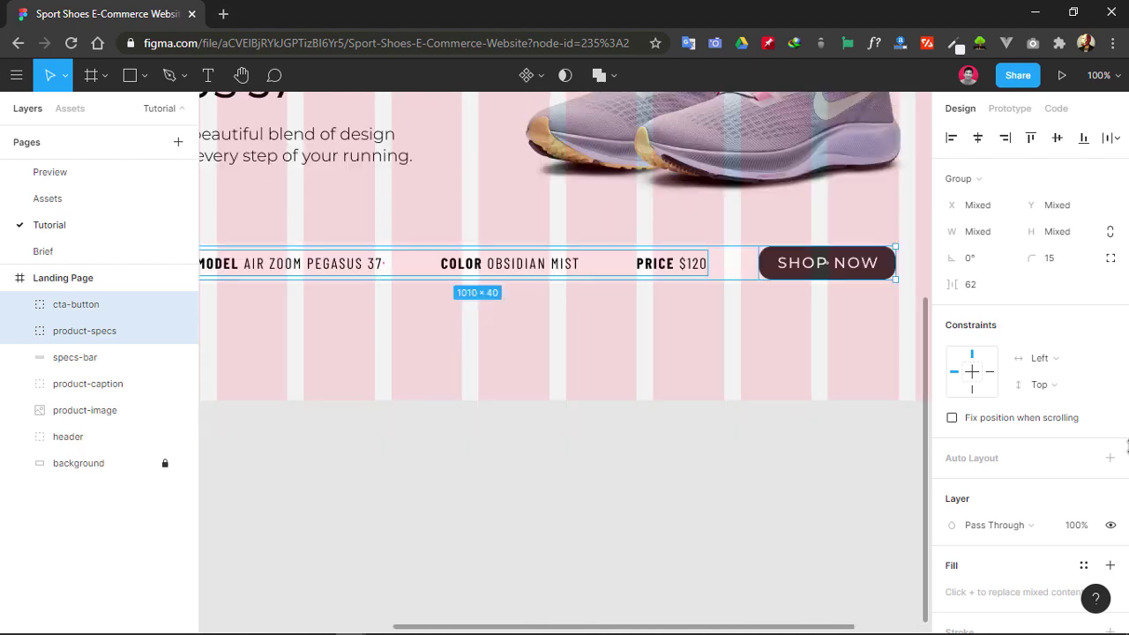
{"action": "scroll", "coordinate": [591, 498], "scroll_direction": "right", "scroll_amount": 3}
{"action": "scroll", "coordinate": [591, 499], "scroll_direction": "up", "scroll_amount": 1}
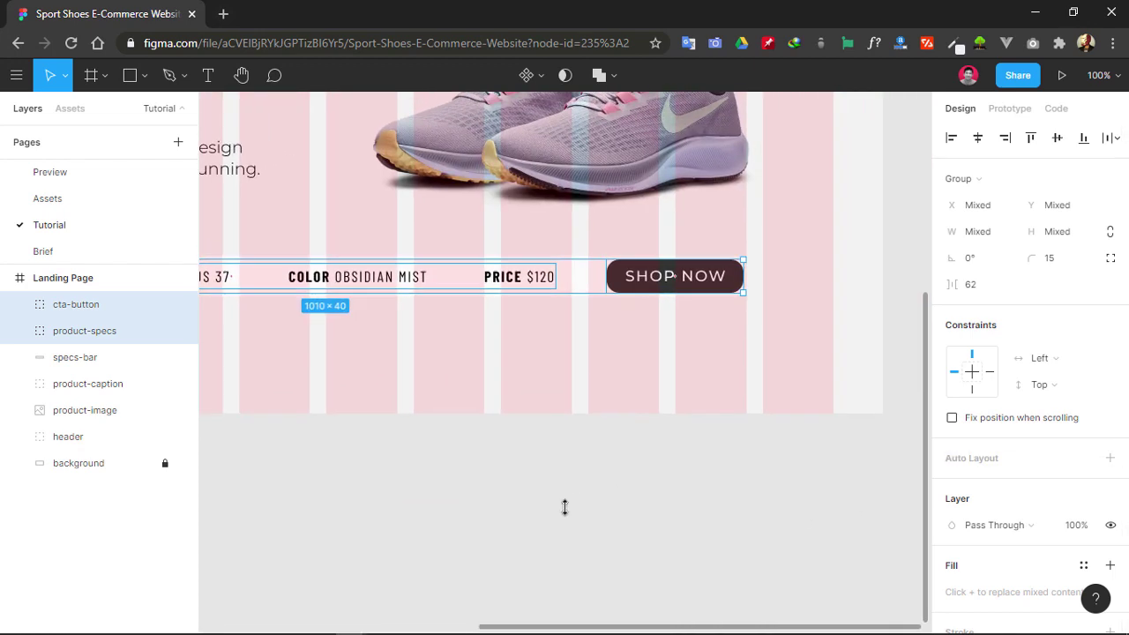
- Select the 165 × 40 cta-button group and pan around to check its placement
{"action": "left_click", "coordinate": [708, 493]}
{"action": "scroll", "coordinate": [559, 508], "scroll_direction": "left", "scroll_amount": 5}
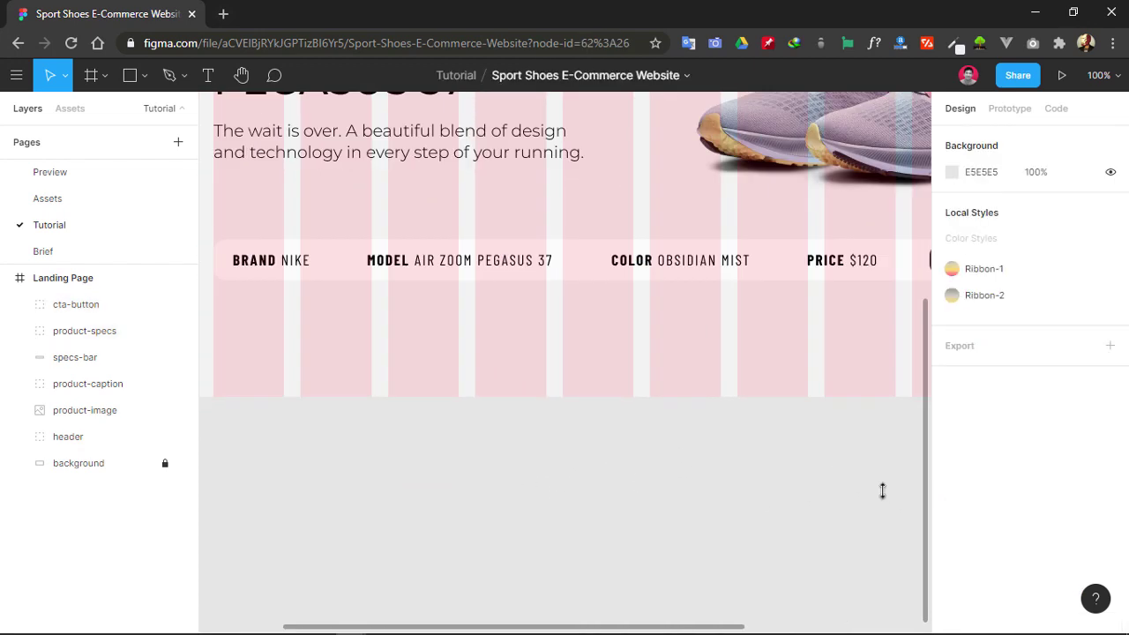
{"action": "left_click", "coordinate": [91, 303]}
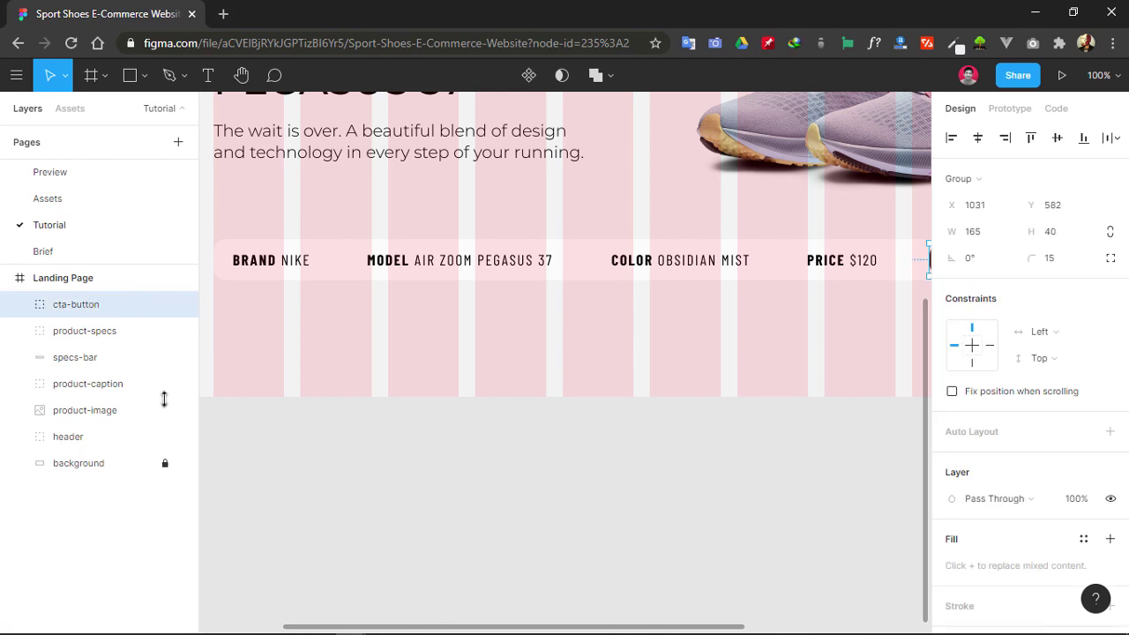
{"action": "scroll", "coordinate": [655, 506], "scroll_direction": "right", "scroll_amount": 7}
{"action": "scroll", "coordinate": [655, 506], "scroll_direction": "up", "scroll_amount": 1}
{"action": "scroll", "coordinate": [605, 521], "scroll_direction": "left", "scroll_amount": 7}
{"action": "scroll", "coordinate": [605, 521], "scroll_direction": "down", "scroll_amount": 1}
{"action": "scroll", "coordinate": [368, 552], "scroll_direction": "right", "scroll_amount": 4}
{"action": "scroll", "coordinate": [368, 552], "scroll_direction": "up", "scroll_amount": 1}
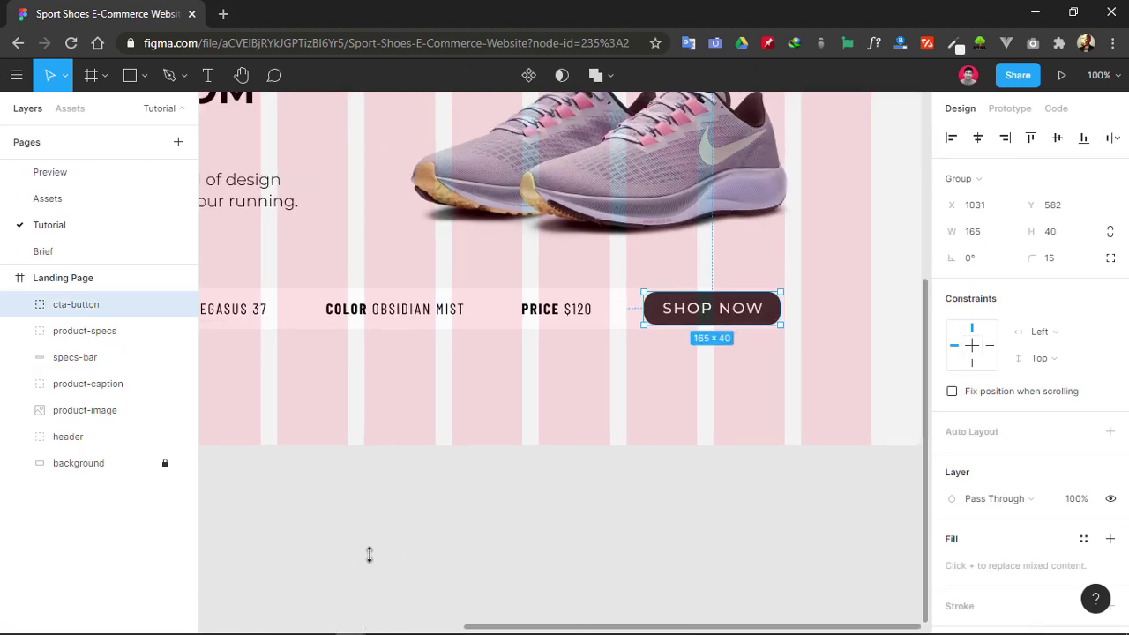
{"action": "scroll", "coordinate": [661, 516], "scroll_direction": "left", "scroll_amount": 7}
{"action": "scroll", "coordinate": [660, 517], "scroll_direction": "down", "scroll_amount": 1}
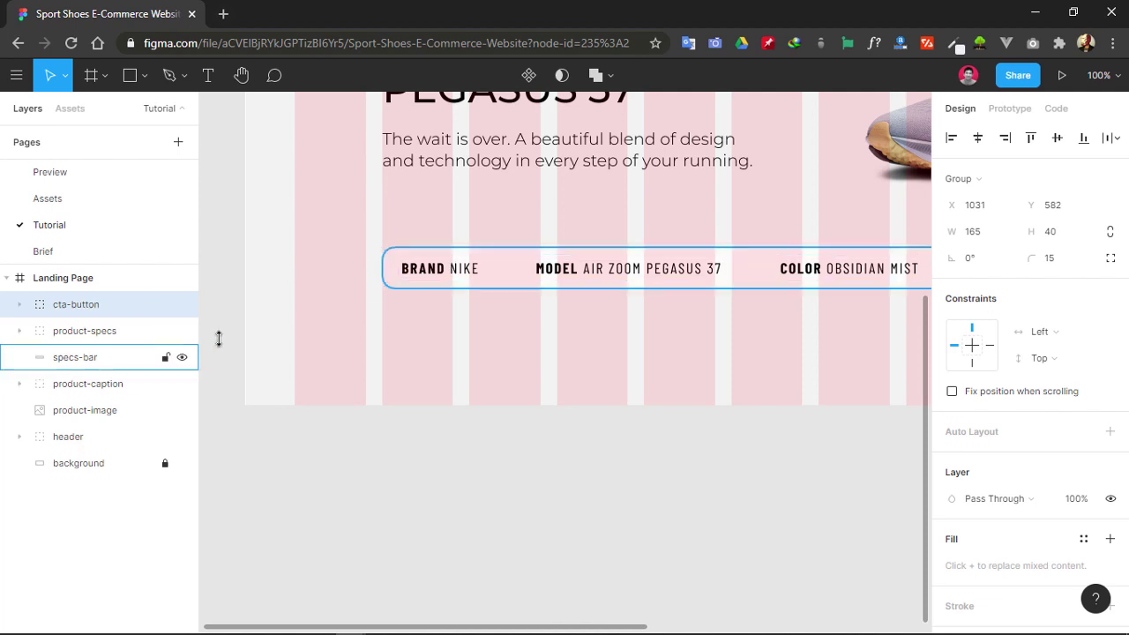
- Group cta-button, product-specs and specs-bar into a 1035 × 50 group named 'product-specs-cta'
{"action": "left_click", "coordinate": [94, 355], "text": "shift"}
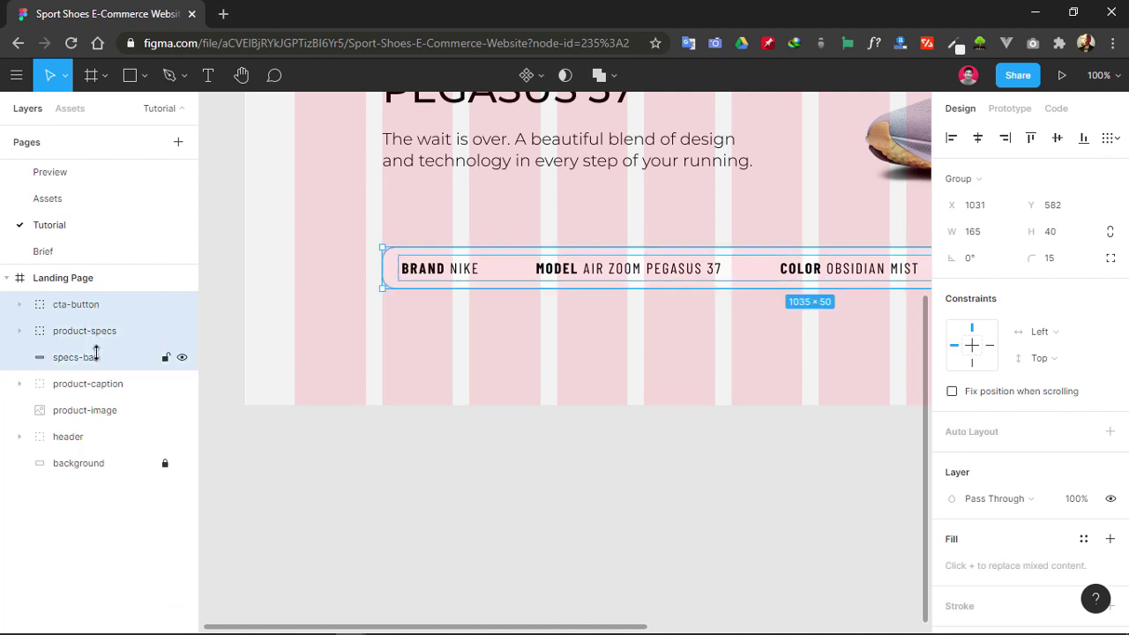
{"action": "left_click_drag", "start_coordinate": [652, 322], "coordinate": [234, 454]}
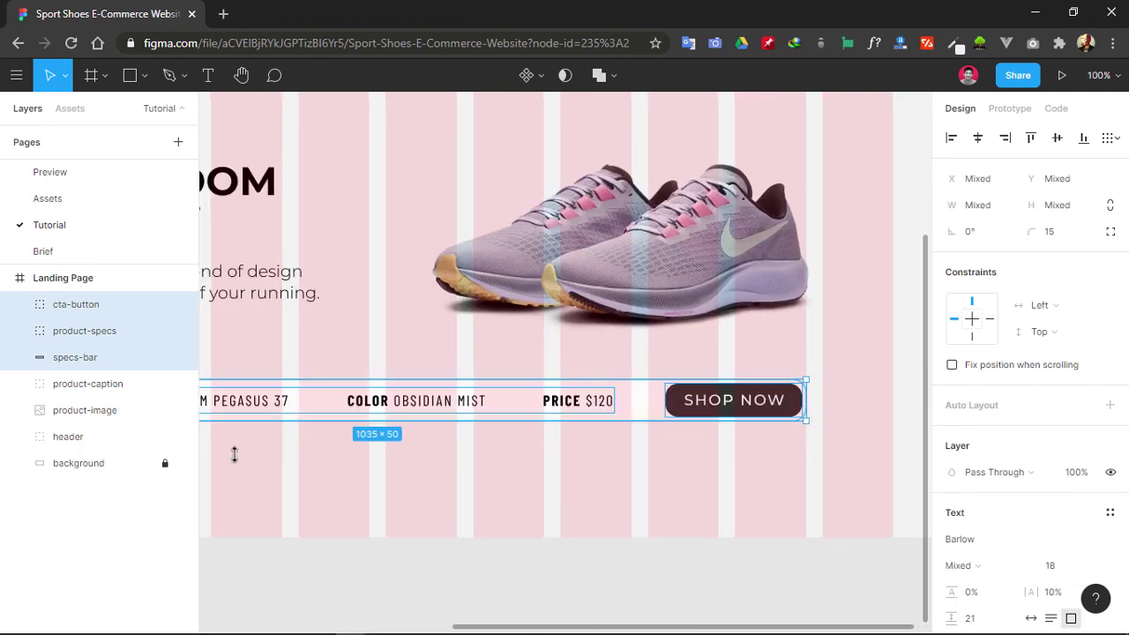
{"action": "key", "text": "ctrl+g"}
{"action": "double_click", "coordinate": [76, 304]}
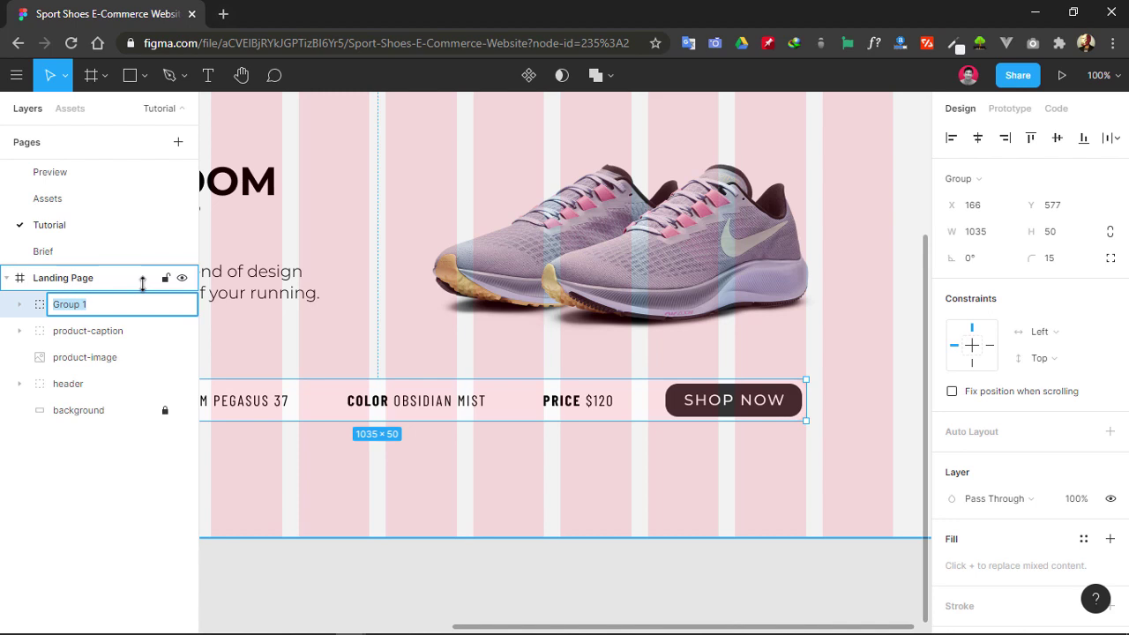
{"action": "type", "text": "ct-specs-cta"}
{"action": "left_click", "coordinate": [499, 359]}
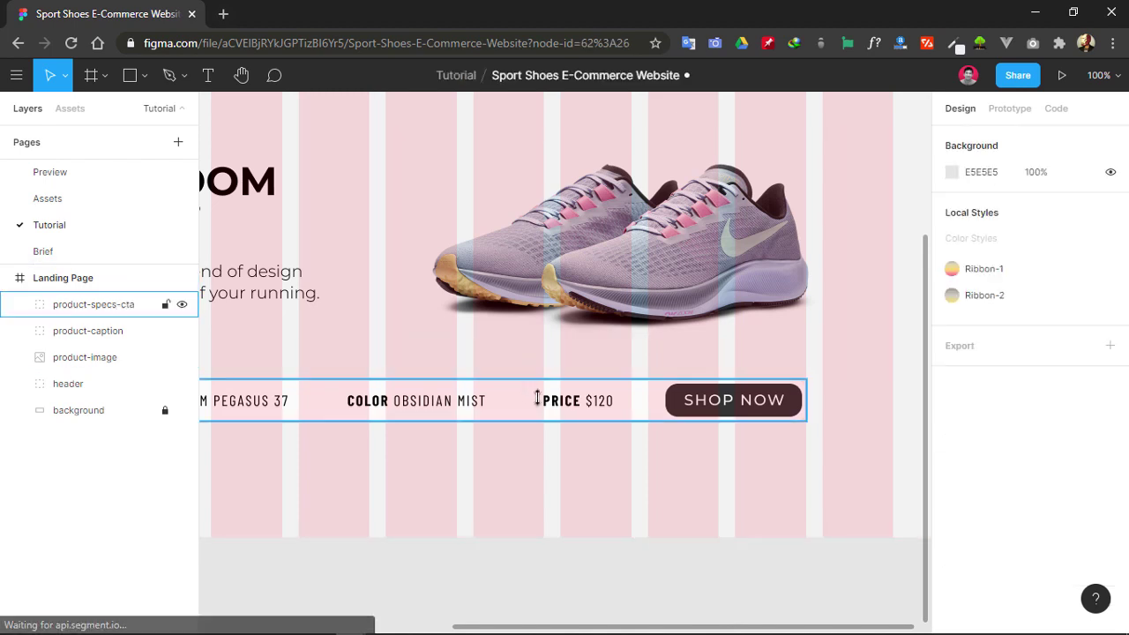
{"action": "left_click", "coordinate": [587, 405]}
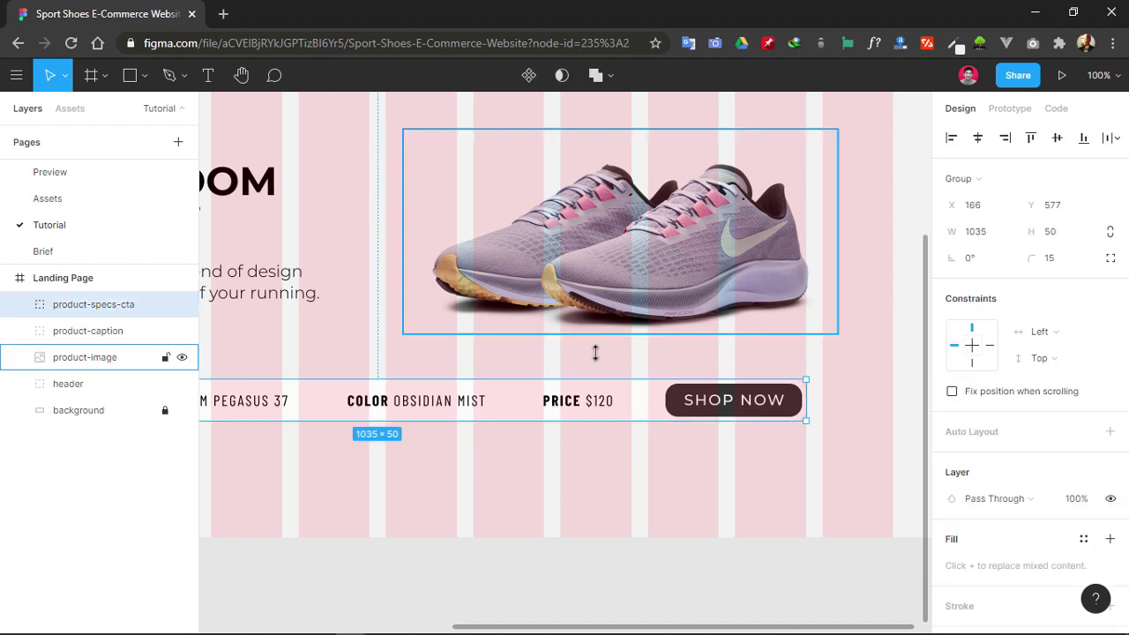
- Nudge product-specs-cta down to 70 px below the shoe and zoom to fit the page
{"action": "key", "text": "alt"}
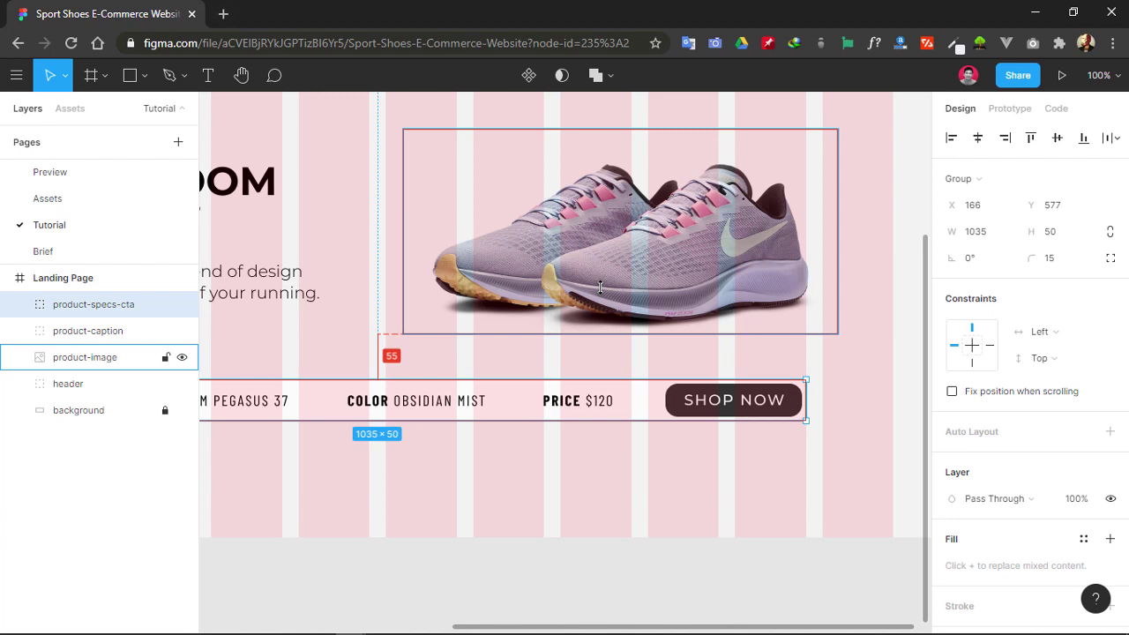
{"action": "key", "text": "Down"}
{"action": "key", "text": "Down"}
{"action": "key", "text": "Down"}
{"action": "key", "text": "Down"}
{"action": "key", "text": "Down"}
{"action": "key", "text": "Down"}
{"action": "key", "text": "Down"}
{"action": "key", "text": "Down"}
{"action": "key", "text": "Down"}
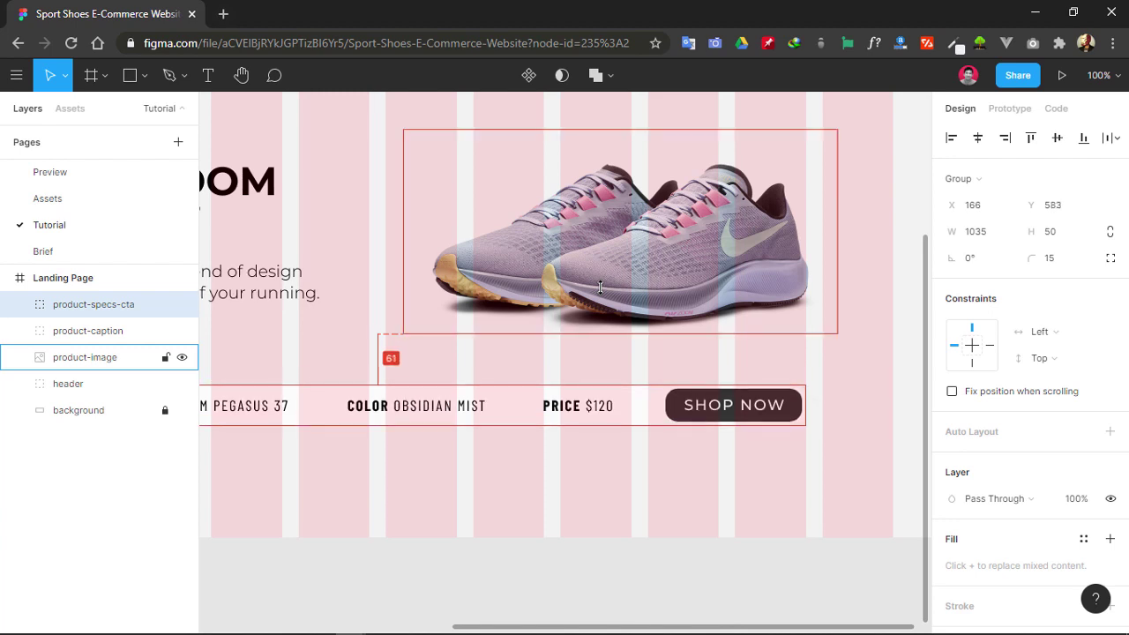
{"action": "key", "text": "Down"}
{"action": "key", "text": "Down"}
{"action": "key", "text": "Down"}
{"action": "key", "text": "Down"}
{"action": "key", "text": "Down"}
{"action": "key", "text": "Down"}
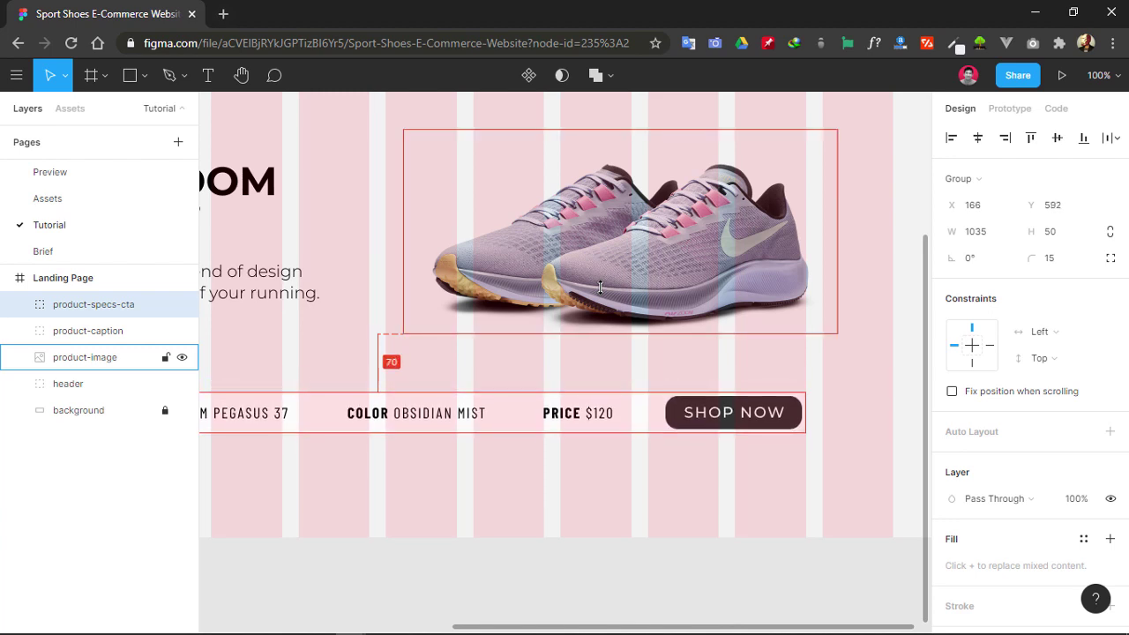
{"action": "left_click", "coordinate": [610, 370]}
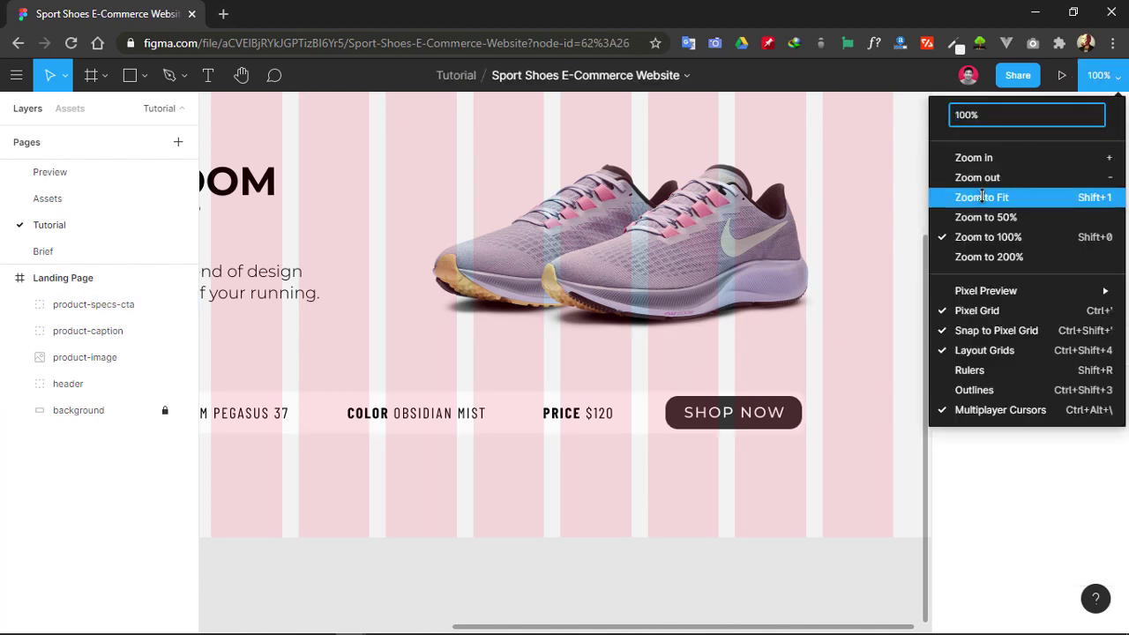
{"action": "left_click", "coordinate": [982, 197]}
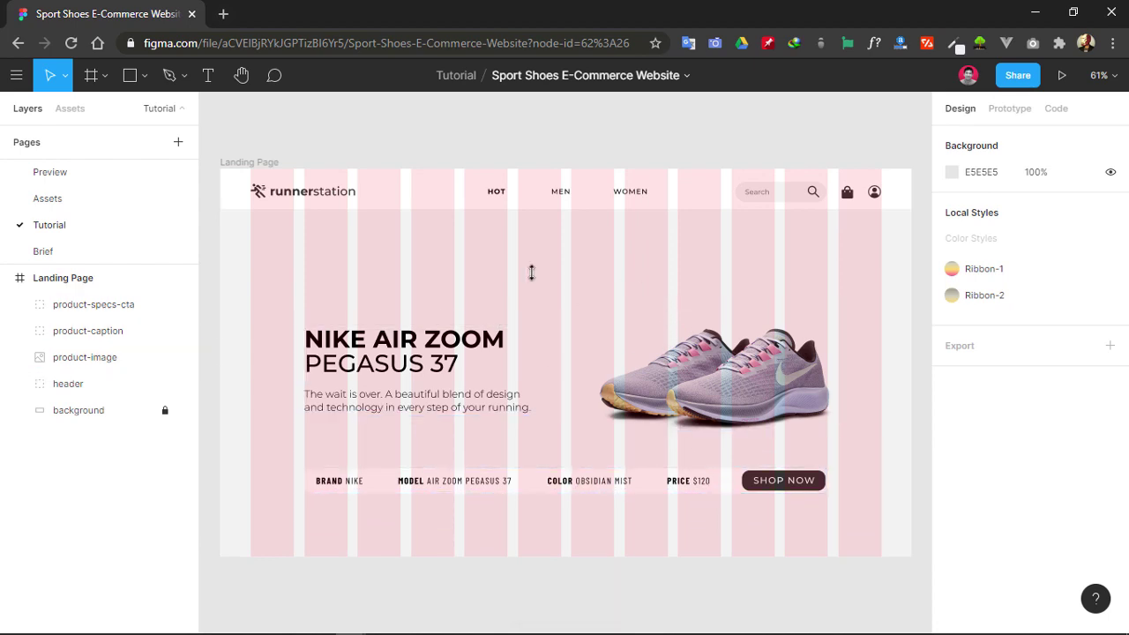
- Select the product-caption and product-image layers together
{"action": "left_click", "coordinate": [84, 304]}
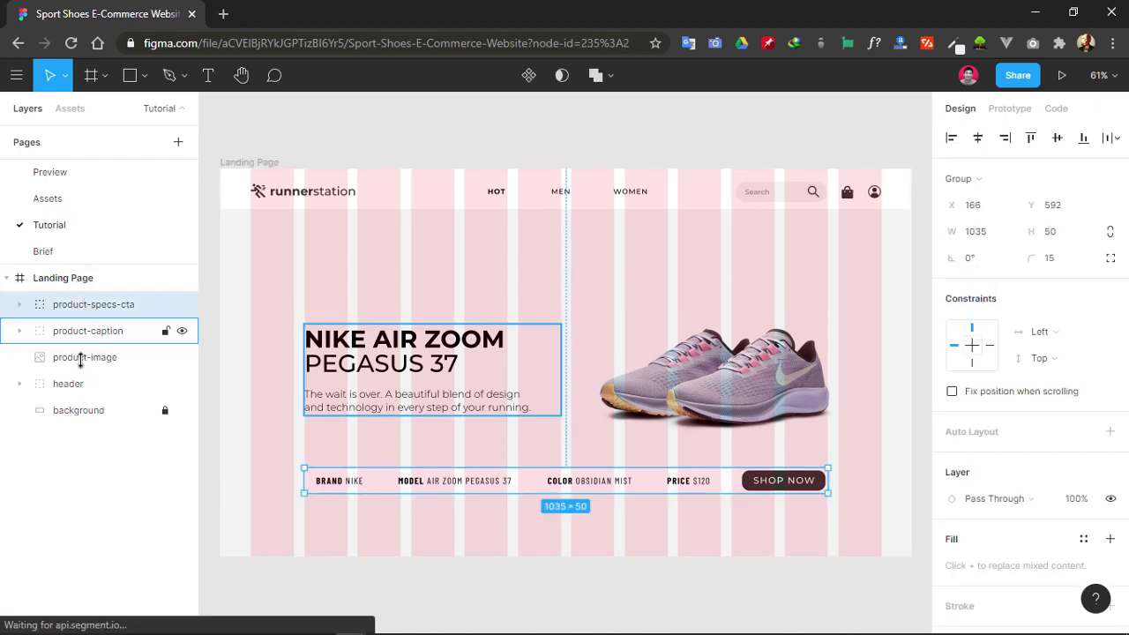
{"action": "left_click", "coordinate": [427, 357]}
{"action": "left_click", "coordinate": [683, 384], "text": "shift"}
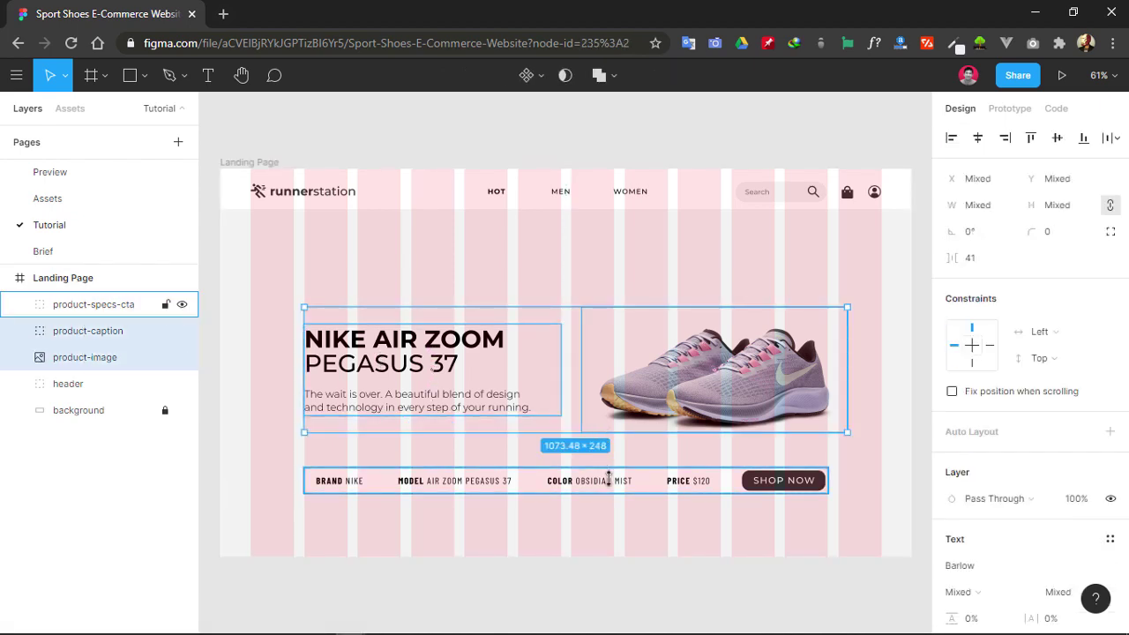
- Group product-caption, product-image and product-specs-cta into a 1073.48 × 368 group named 'cta-content'
{"action": "left_click", "coordinate": [608, 479], "text": "shift"}
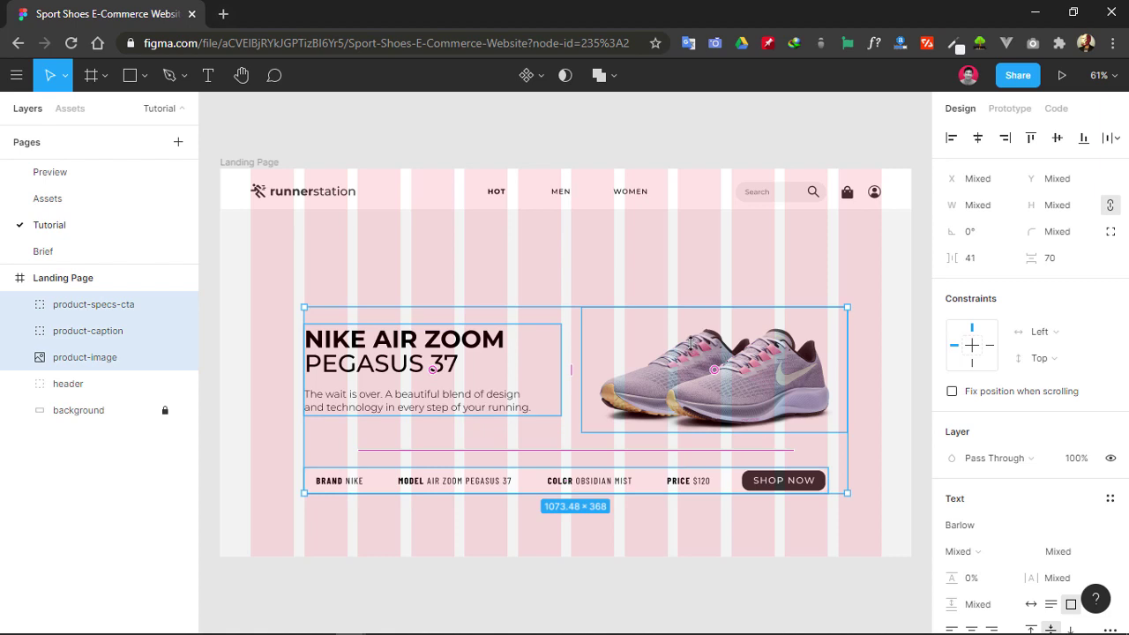
{"action": "key", "text": "ctrl+g"}
{"action": "double_click", "coordinate": [71, 304]}
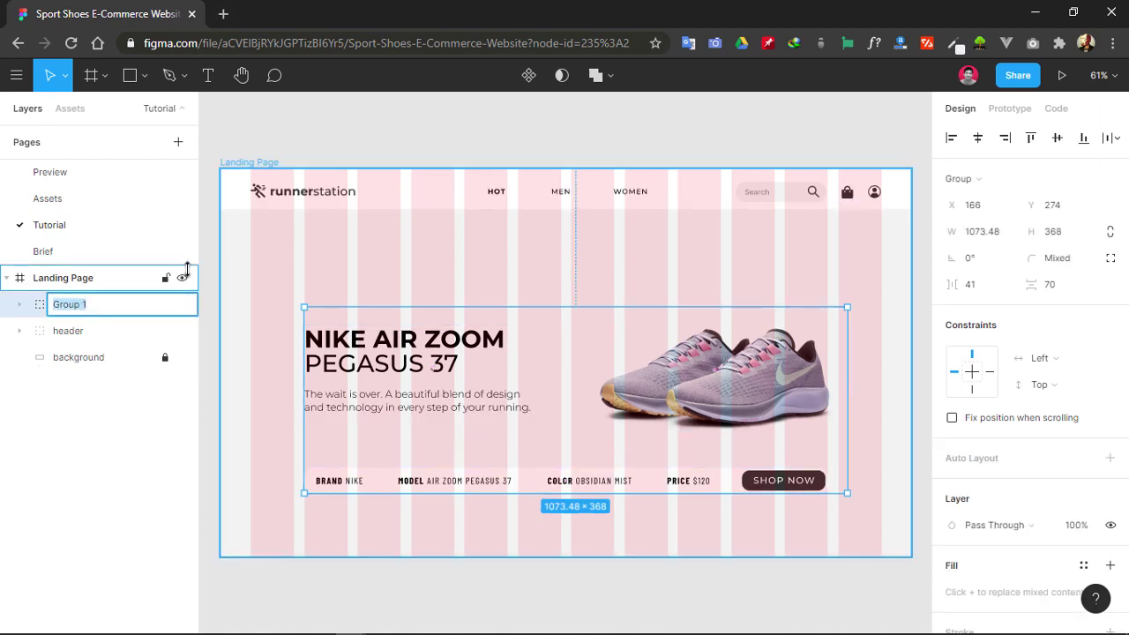
{"action": "type", "text": "cta-content"}
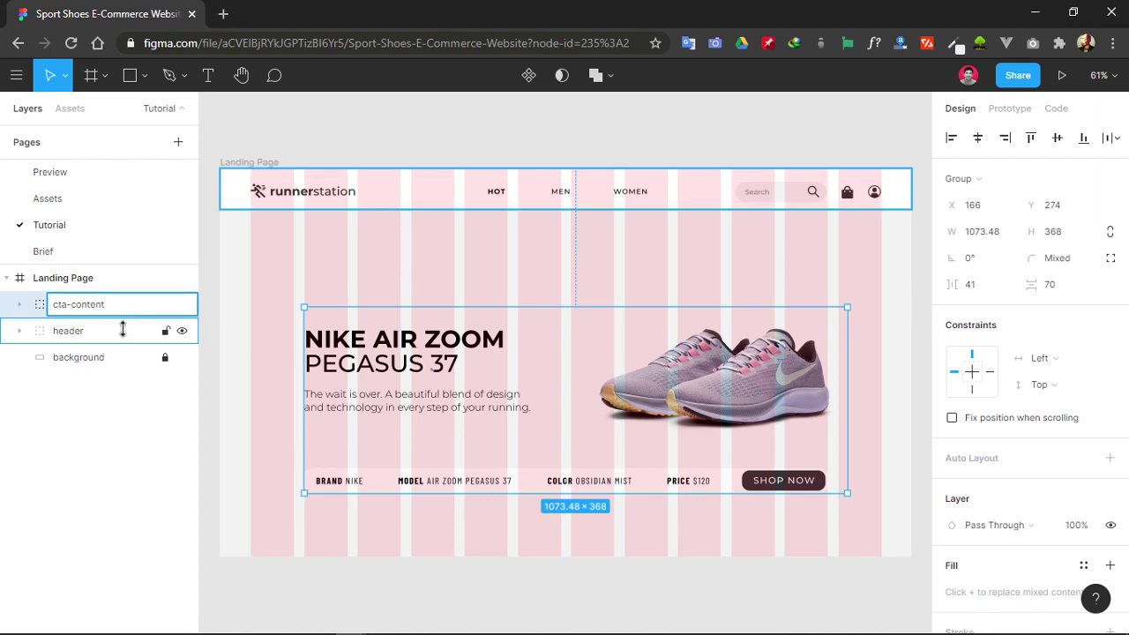
{"action": "key", "text": "Return"}
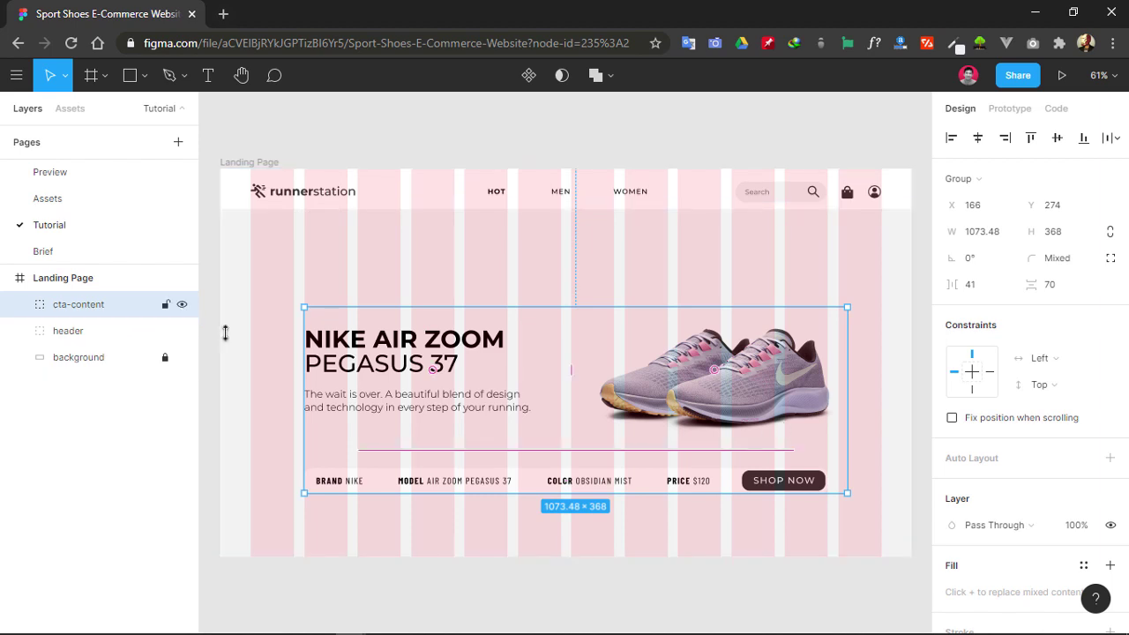
- Align cta-content to the vertical centre of the background
{"action": "left_click", "coordinate": [93, 358], "text": "shift"}
{"action": "left_click_drag", "start_coordinate": [131, 338], "coordinate": [96, 358]}
{"action": "left_click", "coordinate": [1058, 134]}
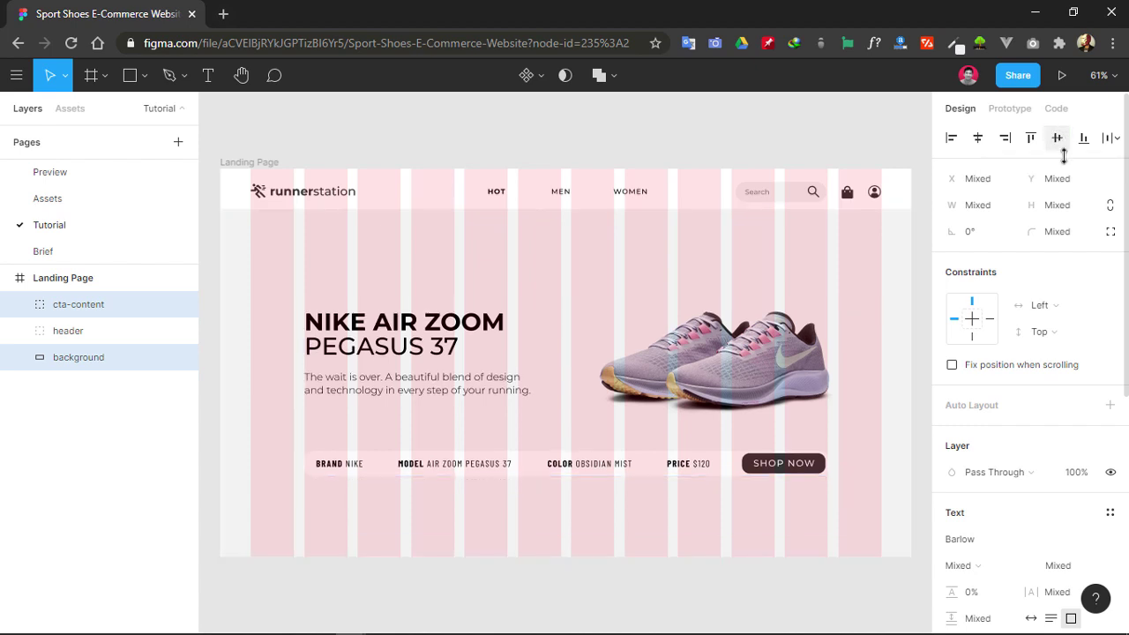
{"action": "left_click", "coordinate": [441, 138]}
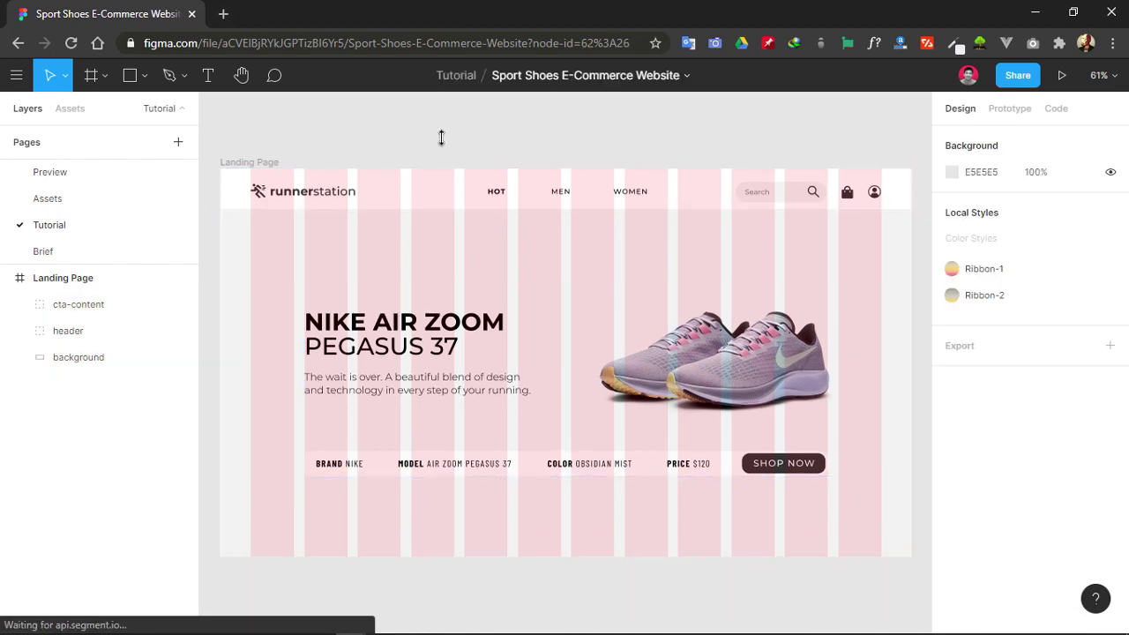
- Hide the Landing Page frame's 12-column layout grid
{"action": "left_click", "coordinate": [103, 279]}
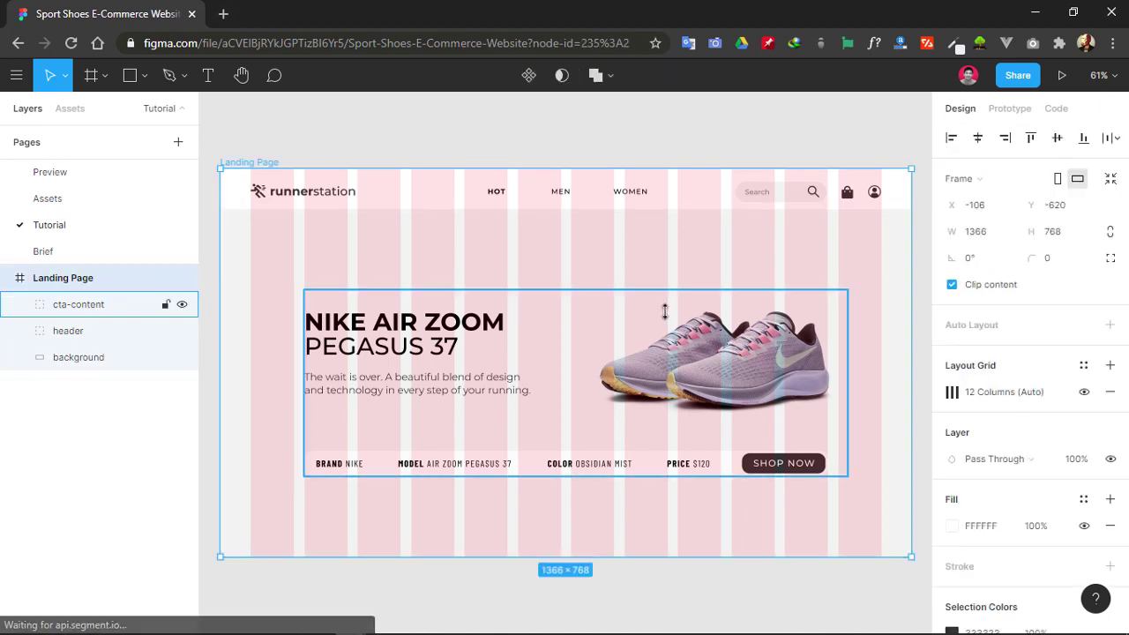
{"action": "left_click", "coordinate": [1084, 391]}
{"action": "left_click", "coordinate": [546, 129]}
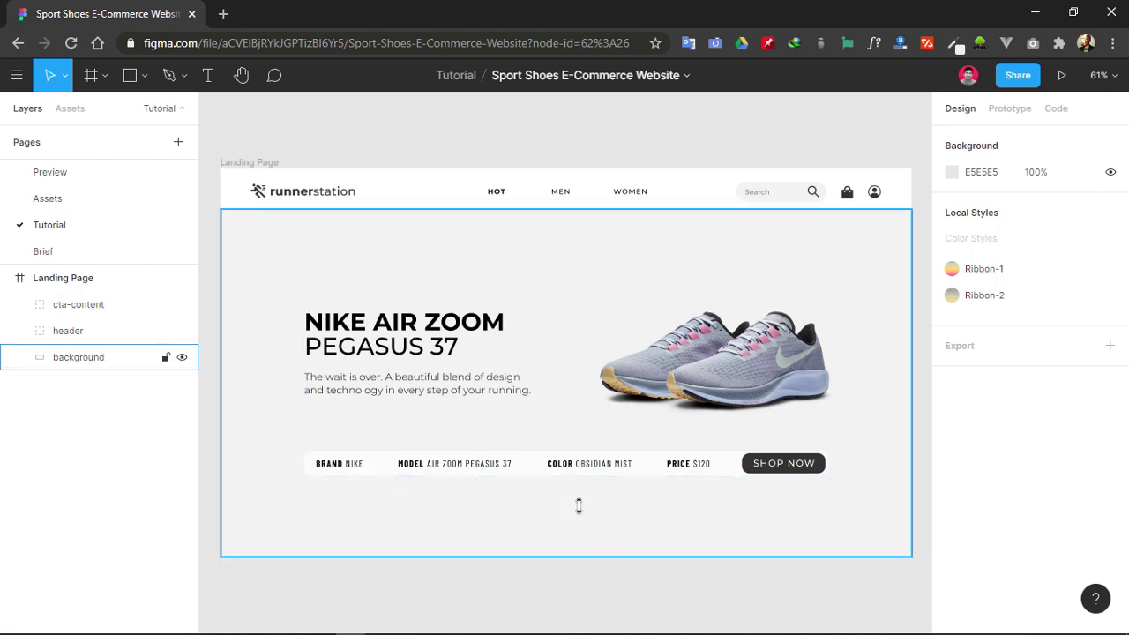
{"action": "scroll", "coordinate": [579, 506], "scroll_direction": "down", "scroll_amount": 1}
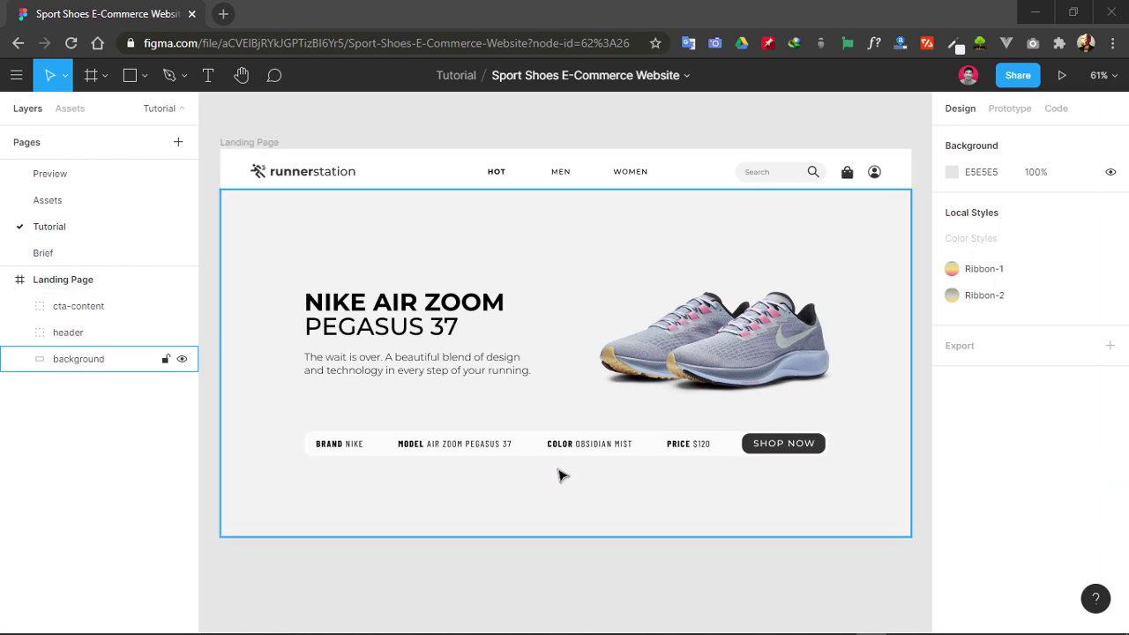
- Reduce the font size of the SHOP NOW text inside cta-content
{"action": "double_click", "coordinate": [788, 444]}
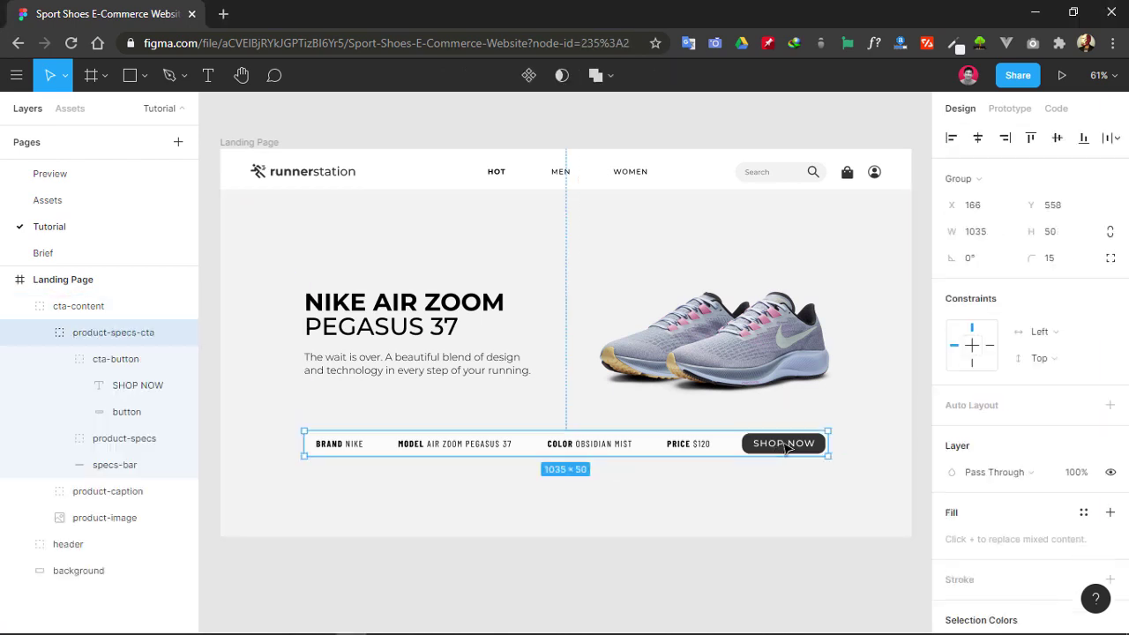
{"action": "double_click", "coordinate": [785, 445]}
{"action": "left_click", "coordinate": [1051, 499]}
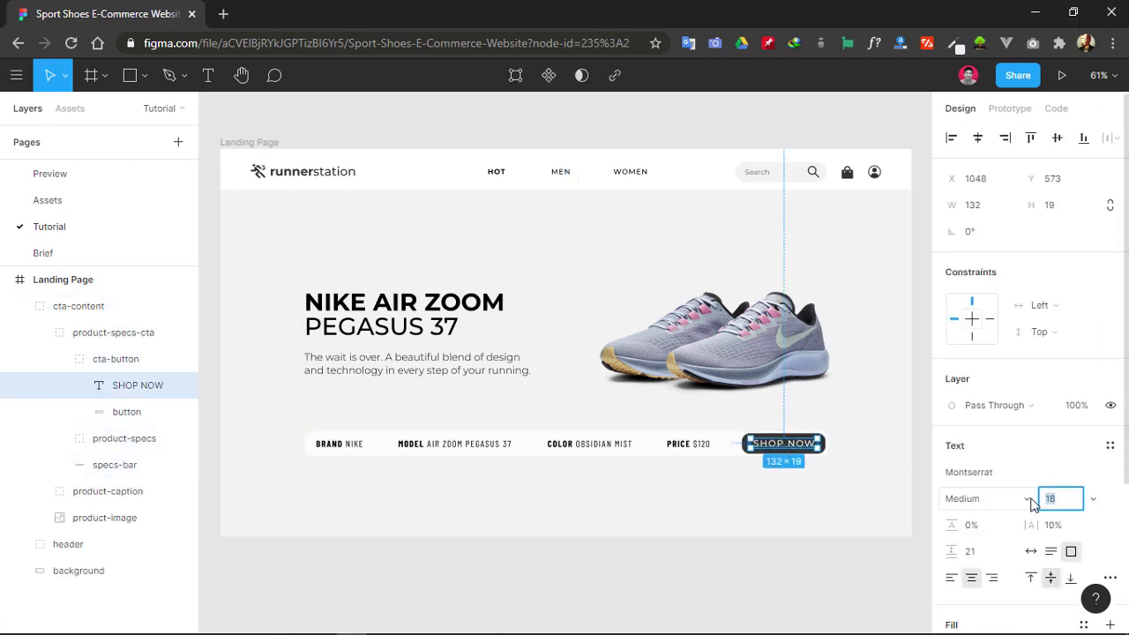
{"action": "key", "text": "Return"}
{"action": "left_click", "coordinate": [692, 587]}
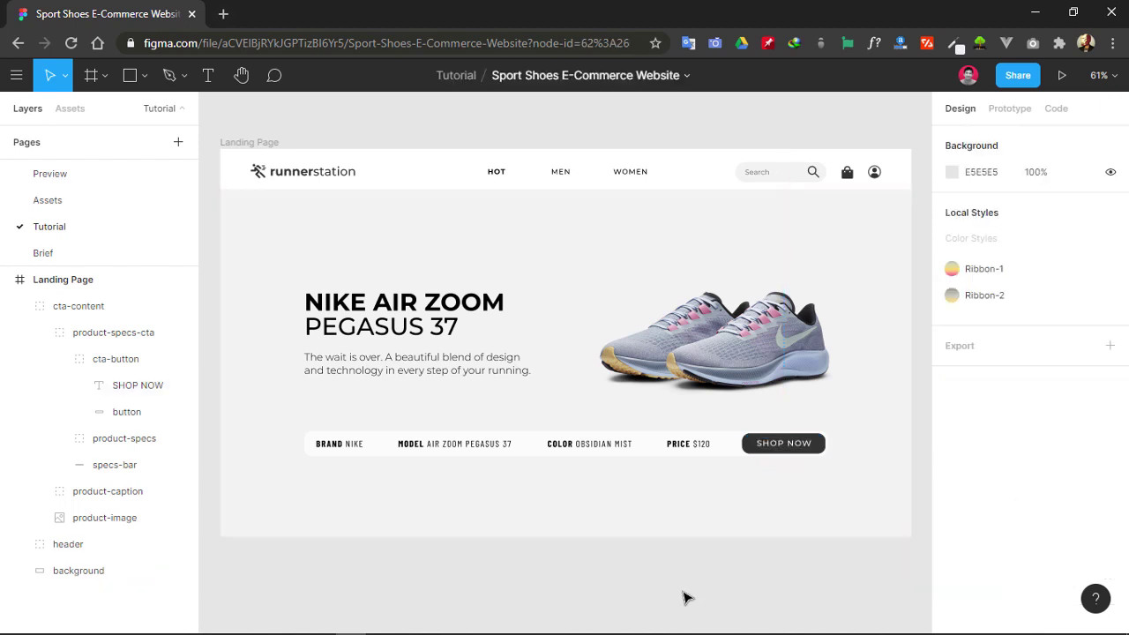
- Move the header layer above cta-content in the Layers panel
{"action": "left_click", "coordinate": [20, 307]}
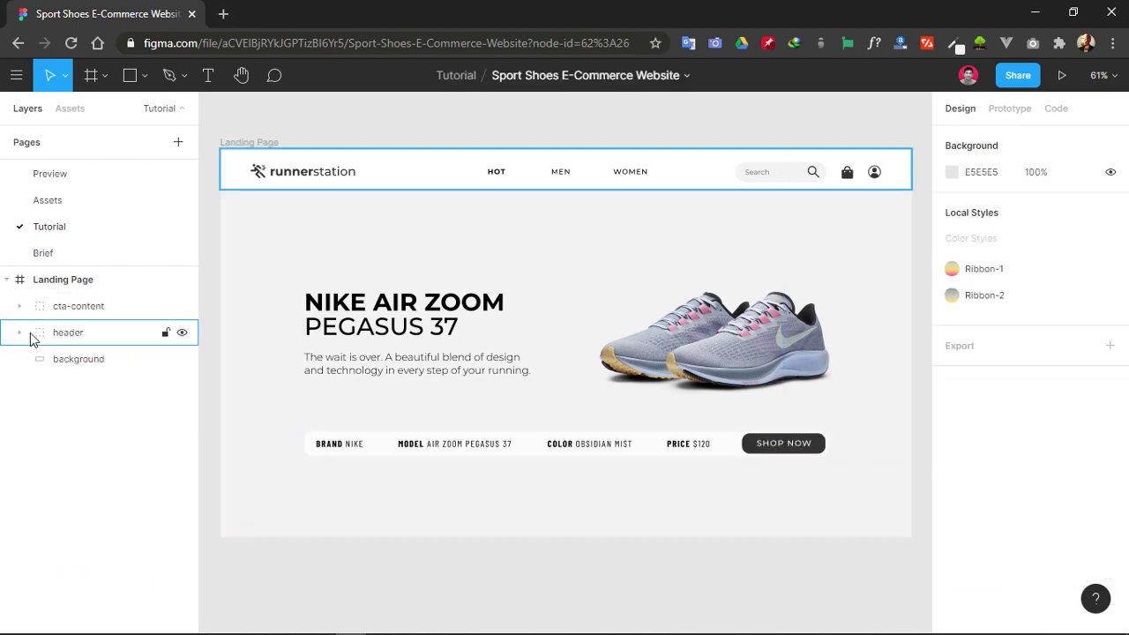
{"action": "left_click", "coordinate": [88, 331]}
{"action": "left_click_drag", "start_coordinate": [88, 331], "coordinate": [96, 300]}
{"action": "left_click", "coordinate": [124, 412]}
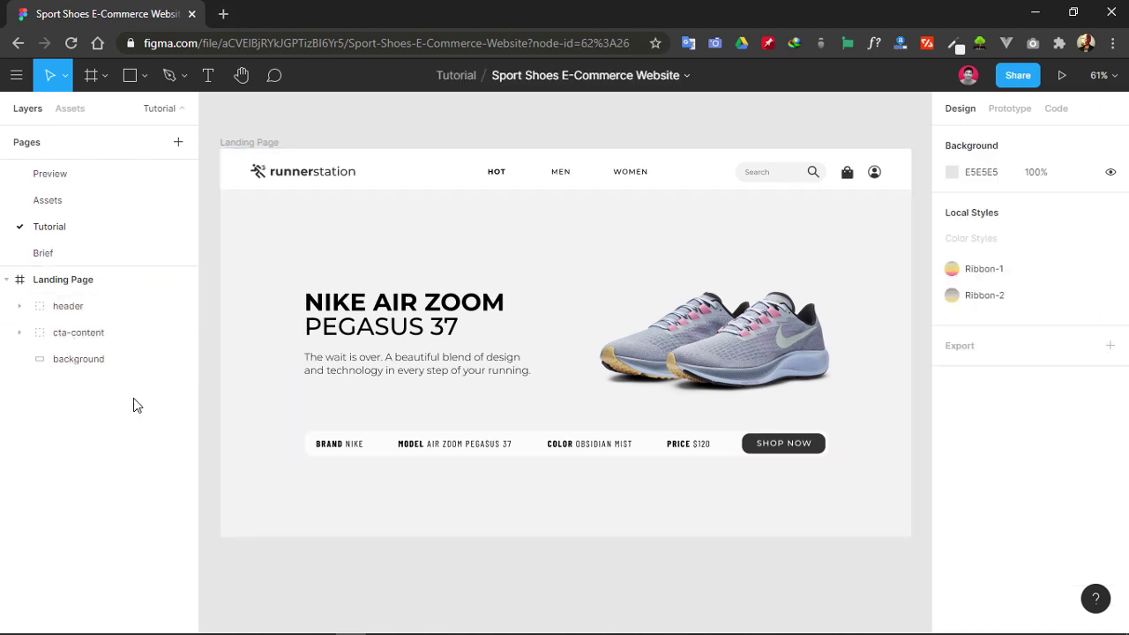
{"action": "scroll", "coordinate": [139, 397], "scroll_direction": "up", "scroll_amount": 1}
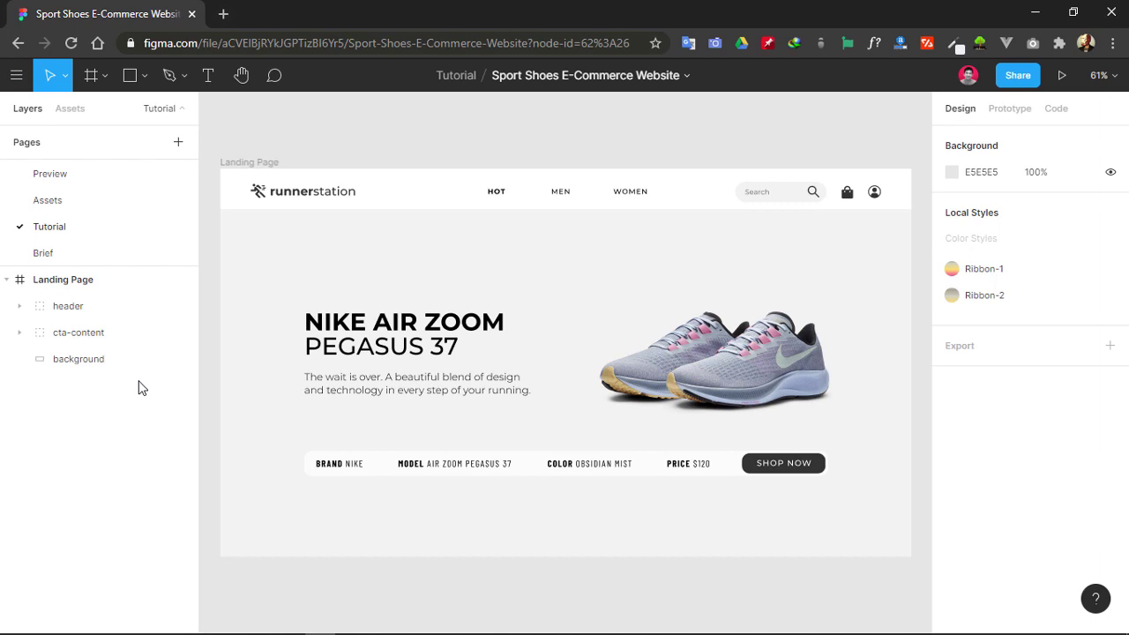
- Switch the background rectangle's fill to a radial gradient
{"action": "left_click", "coordinate": [78, 359]}
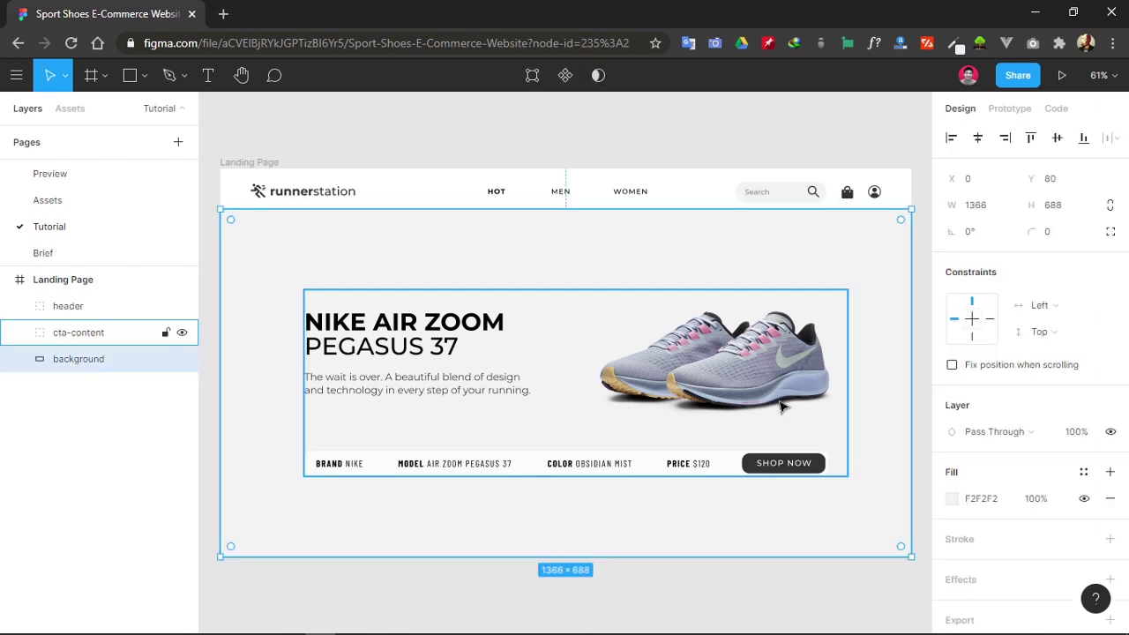
{"action": "left_click", "coordinate": [953, 498]}
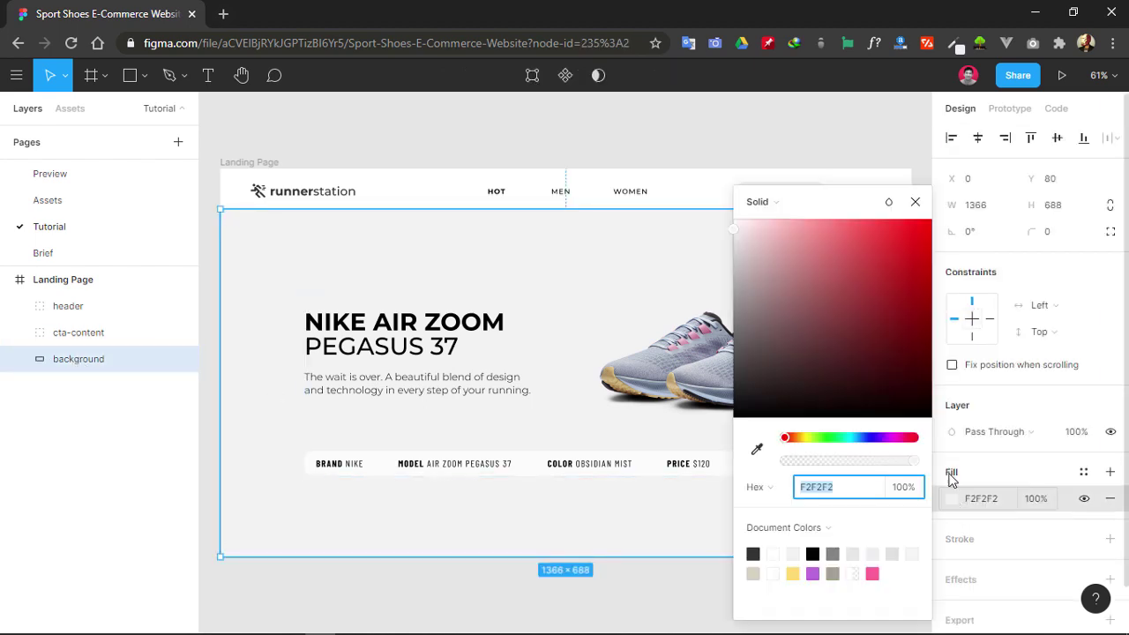
{"action": "left_click", "coordinate": [808, 209]}
{"action": "left_click", "coordinate": [790, 243]}
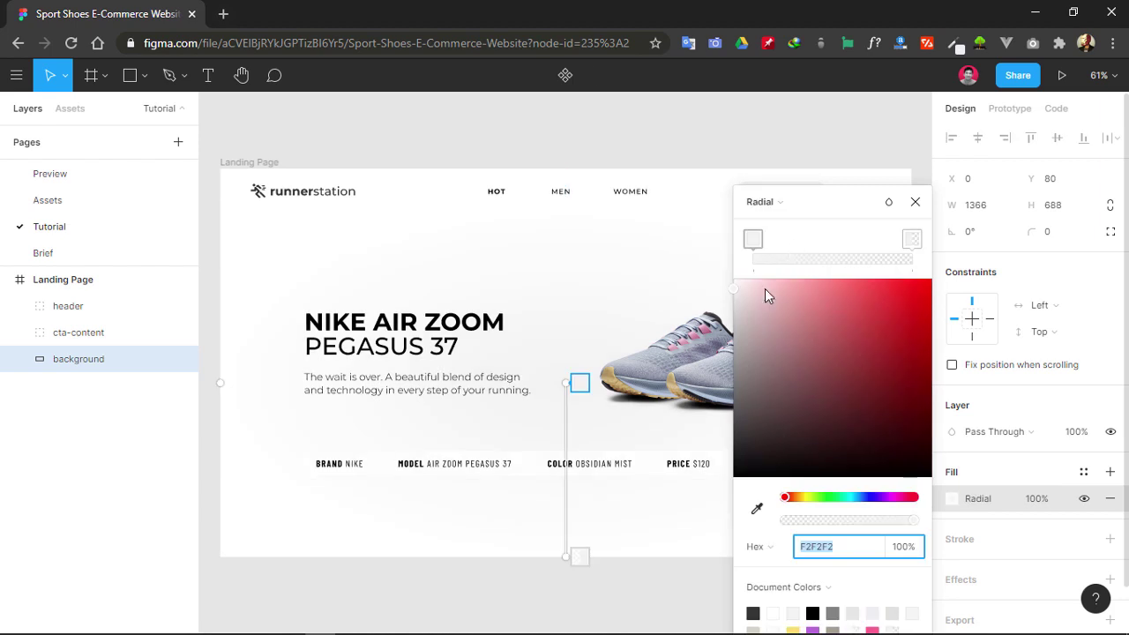
- Stretch the radial gradient's handles from the frame's left edge toward the shoe
{"action": "left_click_drag", "start_coordinate": [575, 554], "coordinate": [349, 442]}
{"action": "left_click", "coordinate": [571, 396]}
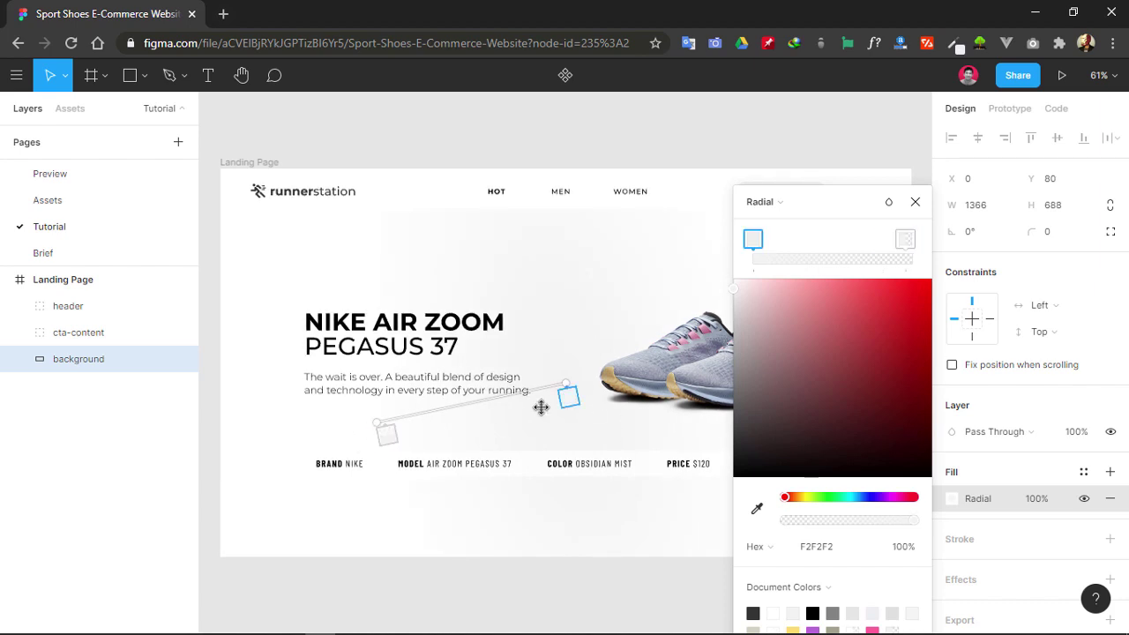
{"action": "left_click", "coordinate": [380, 436]}
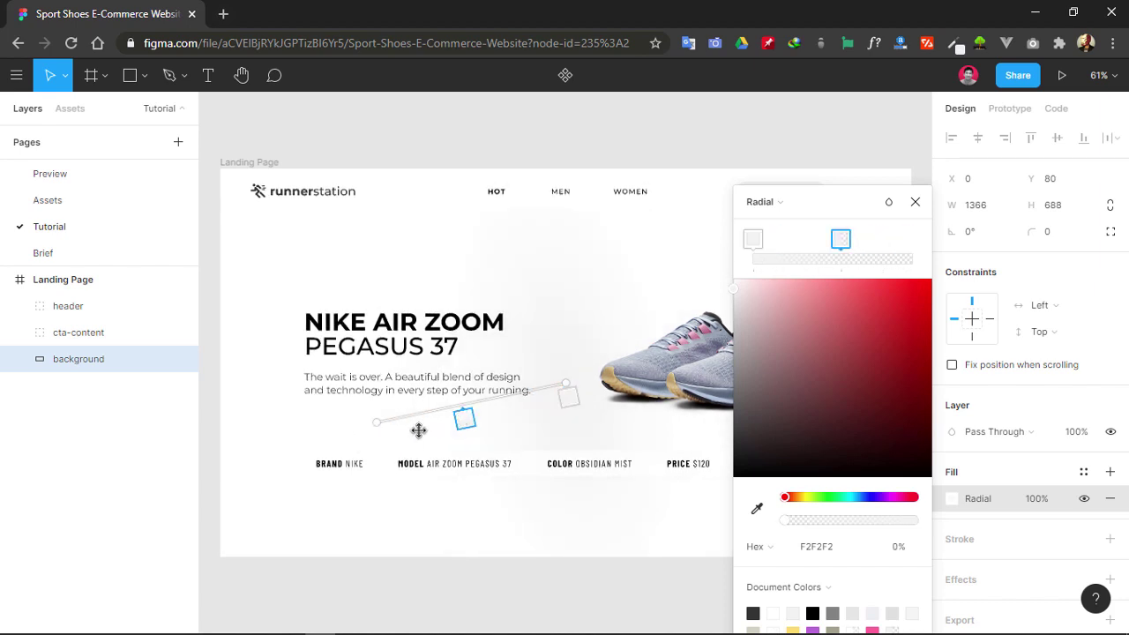
{"action": "mouse_move", "coordinate": [561, 398]}
{"action": "left_mouse_down"}
{"action": "mouse_move", "coordinate": [520, 412]}
{"action": "mouse_move", "coordinate": [569, 397]}
{"action": "left_mouse_up"}
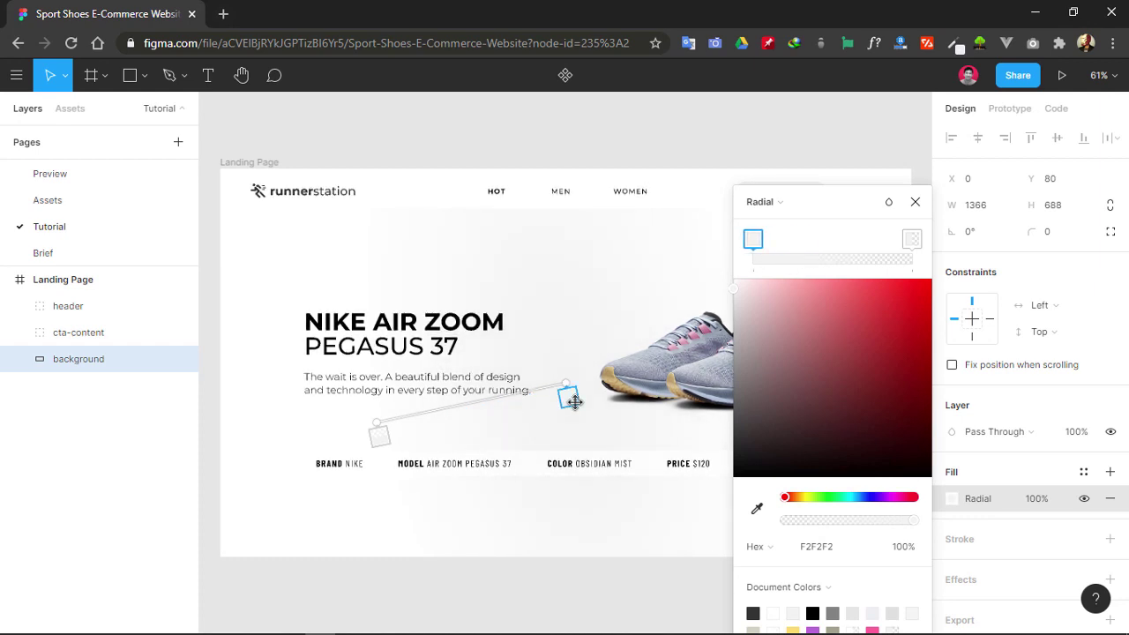
{"action": "left_click_drag", "start_coordinate": [376, 426], "coordinate": [221, 362]}
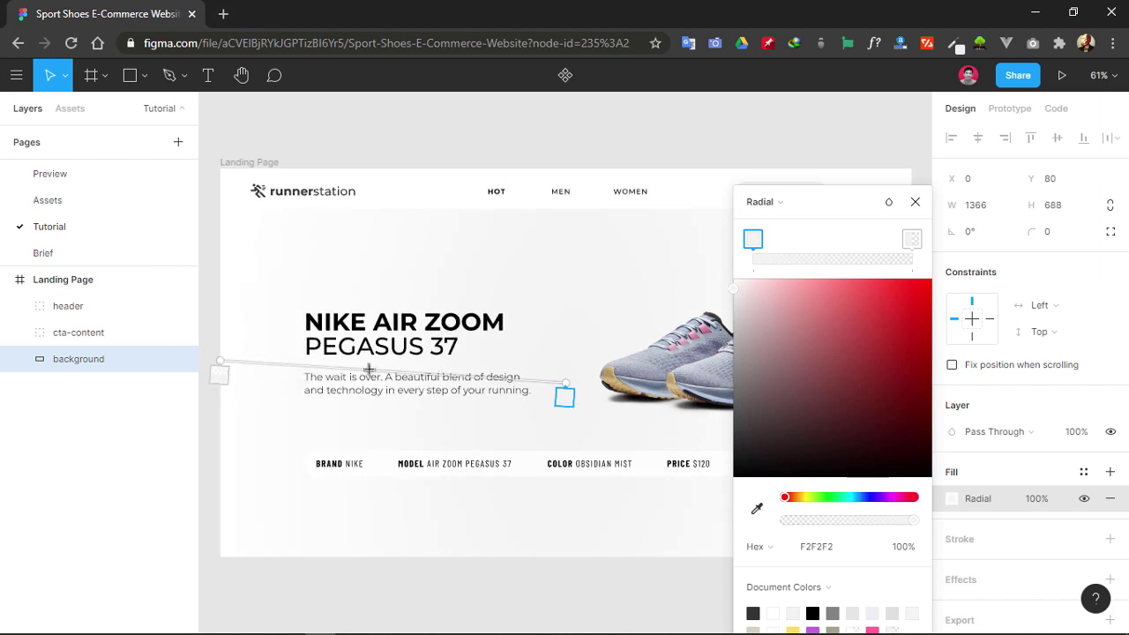
{"action": "left_click_drag", "start_coordinate": [566, 383], "coordinate": [701, 361]}
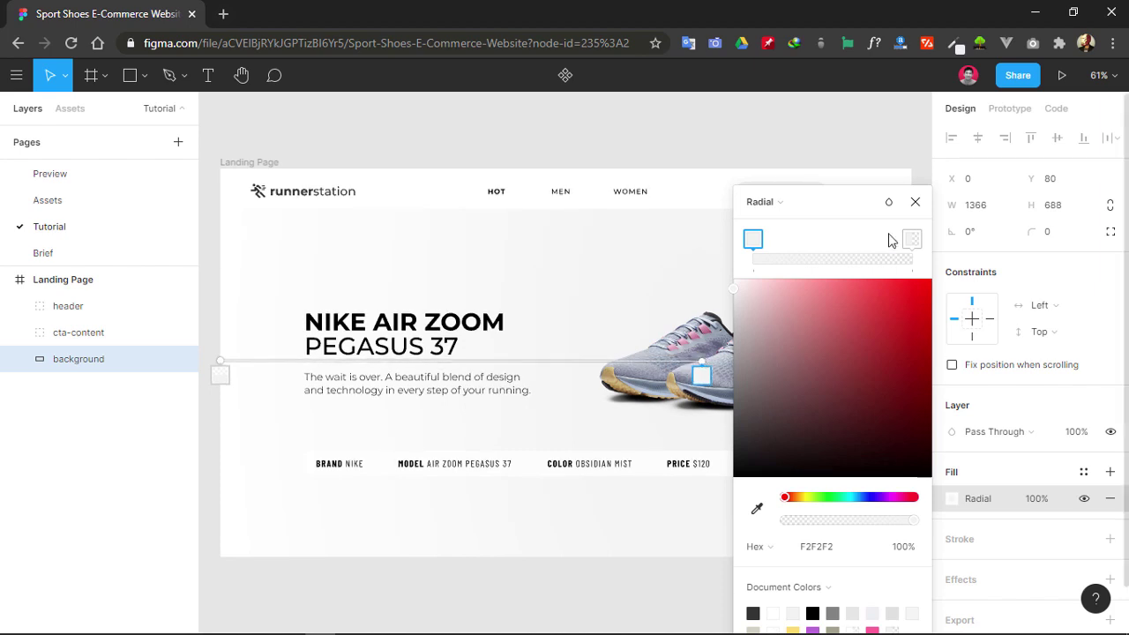
{"action": "left_click_drag", "start_coordinate": [853, 205], "coordinate": [982, 172]}
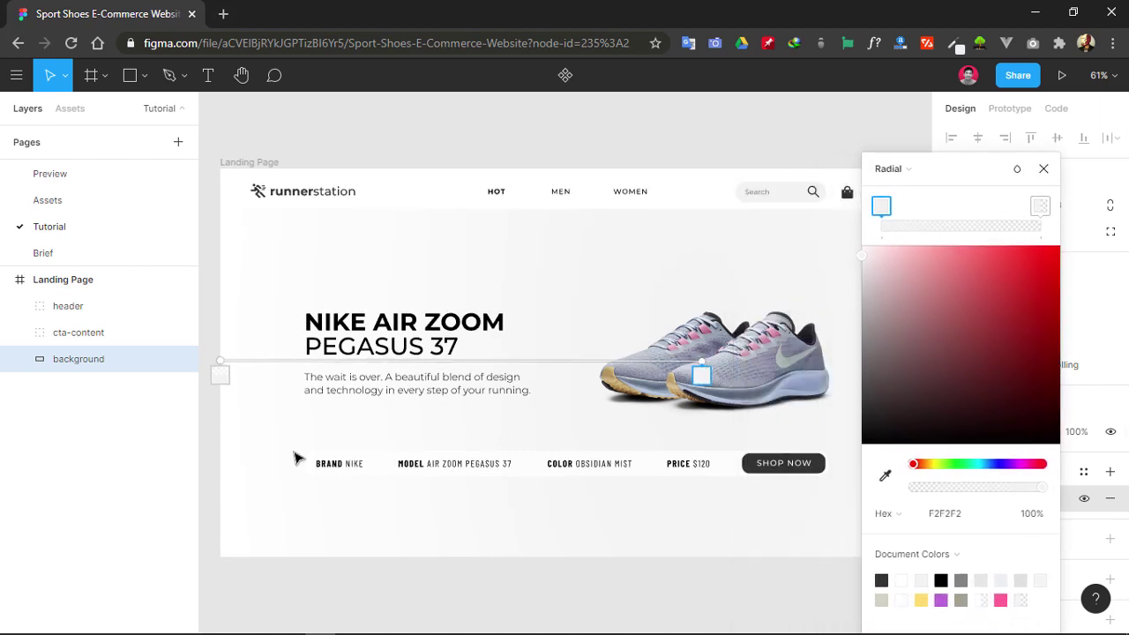
- Set the transparent gradient stop to E5E5E5 at 100% opacity
{"action": "left_click", "coordinate": [219, 375]}
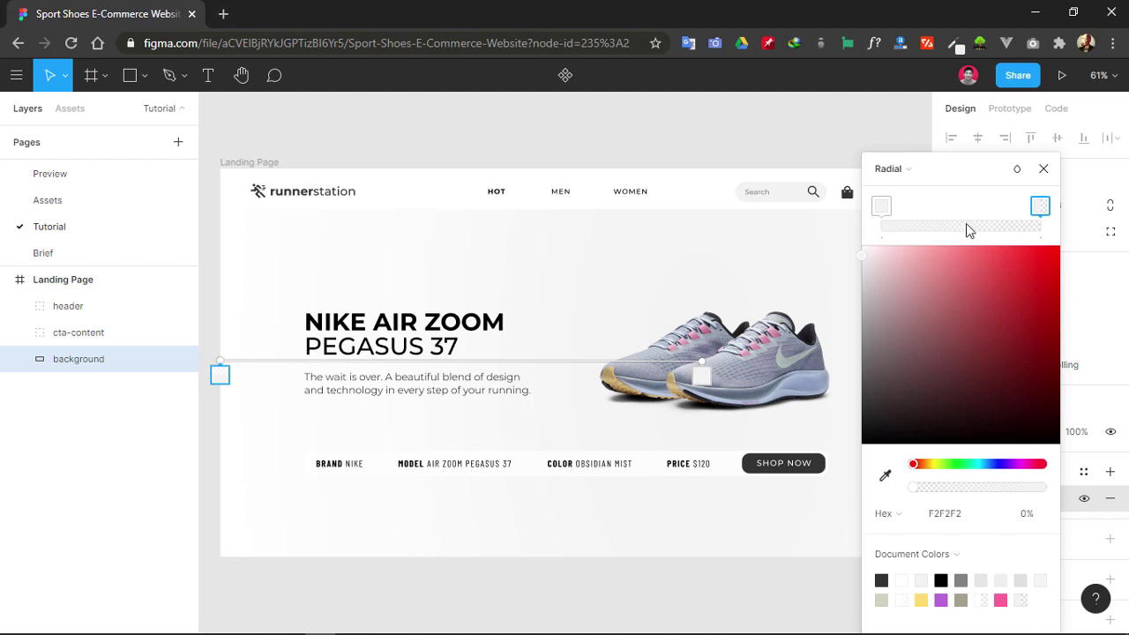
{"action": "left_click_drag", "start_coordinate": [869, 156], "coordinate": [769, 143]}
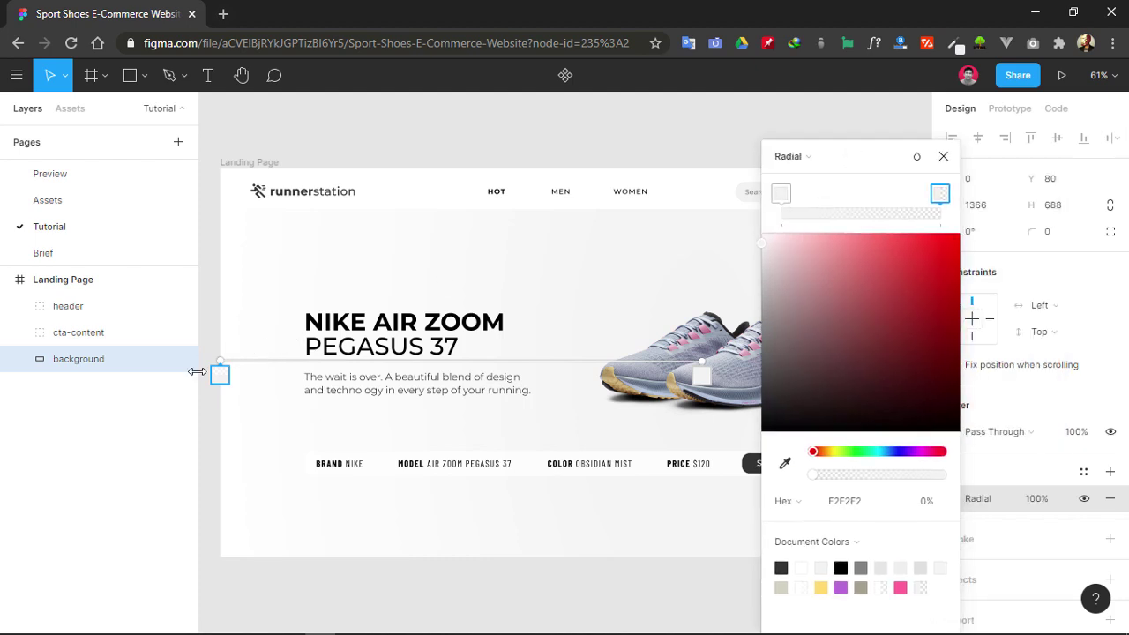
{"action": "left_click", "coordinate": [891, 503]}
{"action": "type", "text": "e5e5e5"}
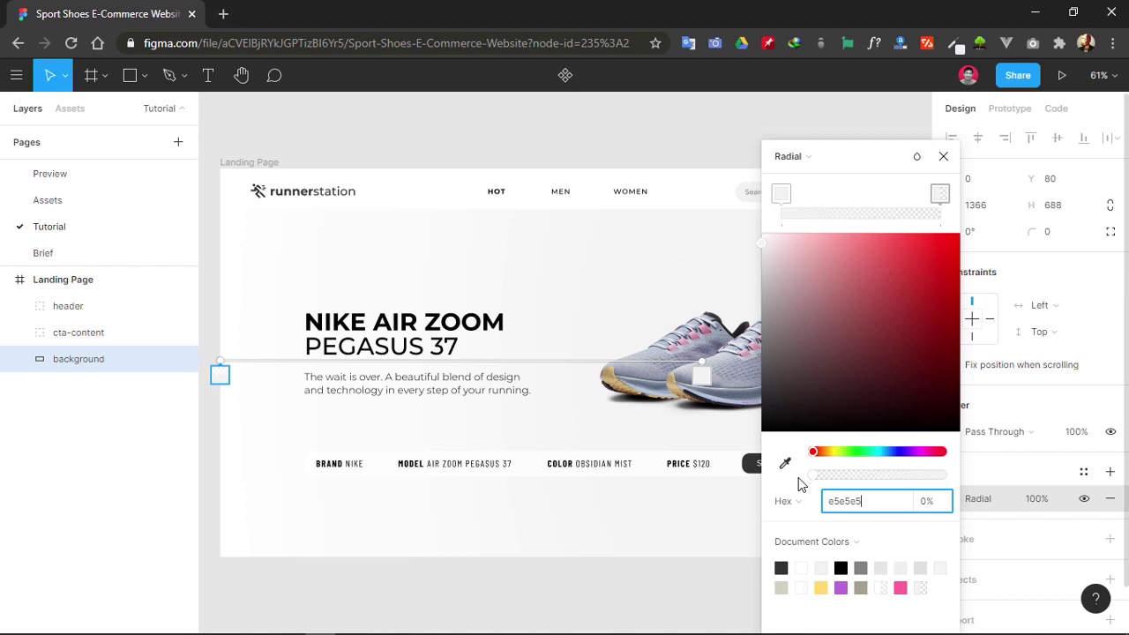
{"action": "key", "text": "Tab"}
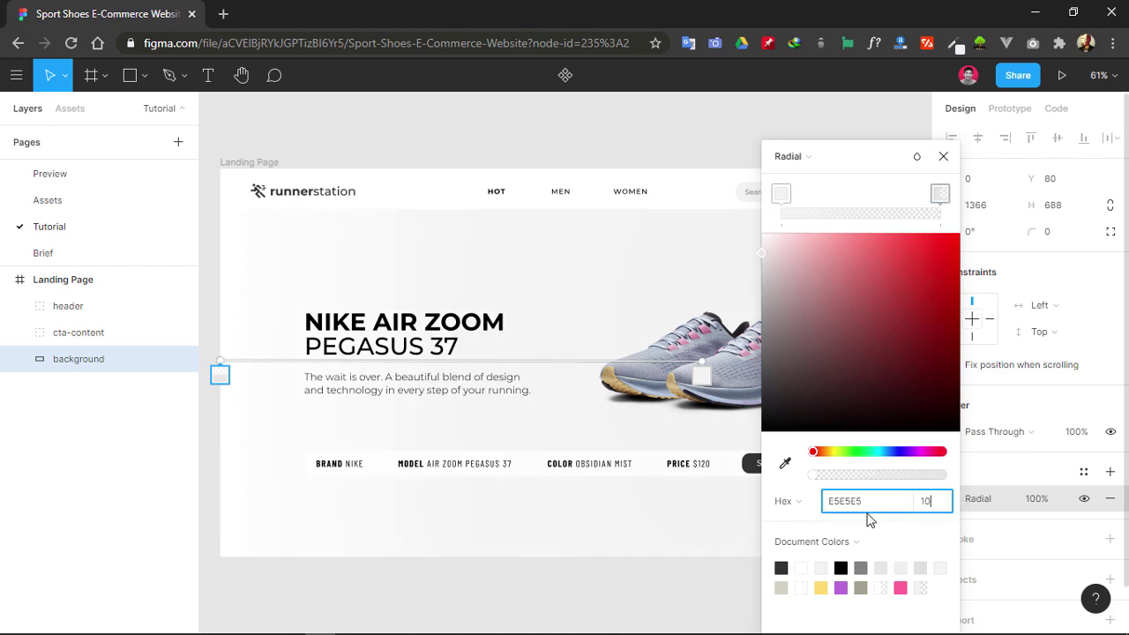
{"action": "type", "text": "100"}
{"action": "key", "text": "Return"}
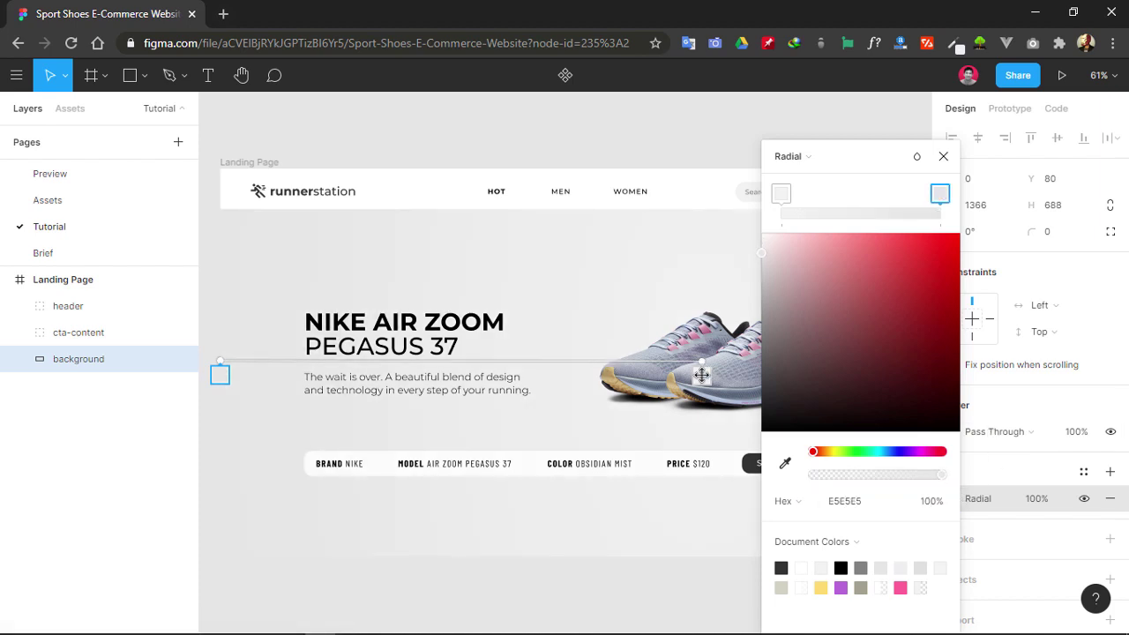
- Set the other stop to F5F5F5 and slide the gradient stop inward toward the caption
{"action": "left_click", "coordinate": [701, 375]}
{"action": "left_click", "coordinate": [857, 504]}
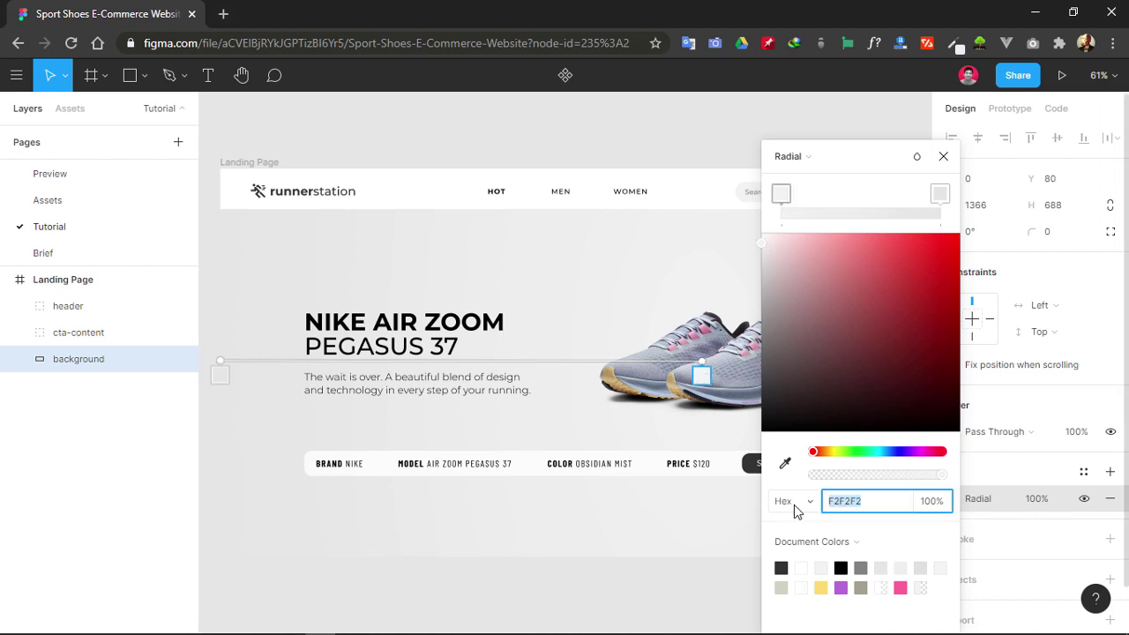
{"action": "type", "text": "f5f5f5"}
{"action": "key", "text": "Return"}
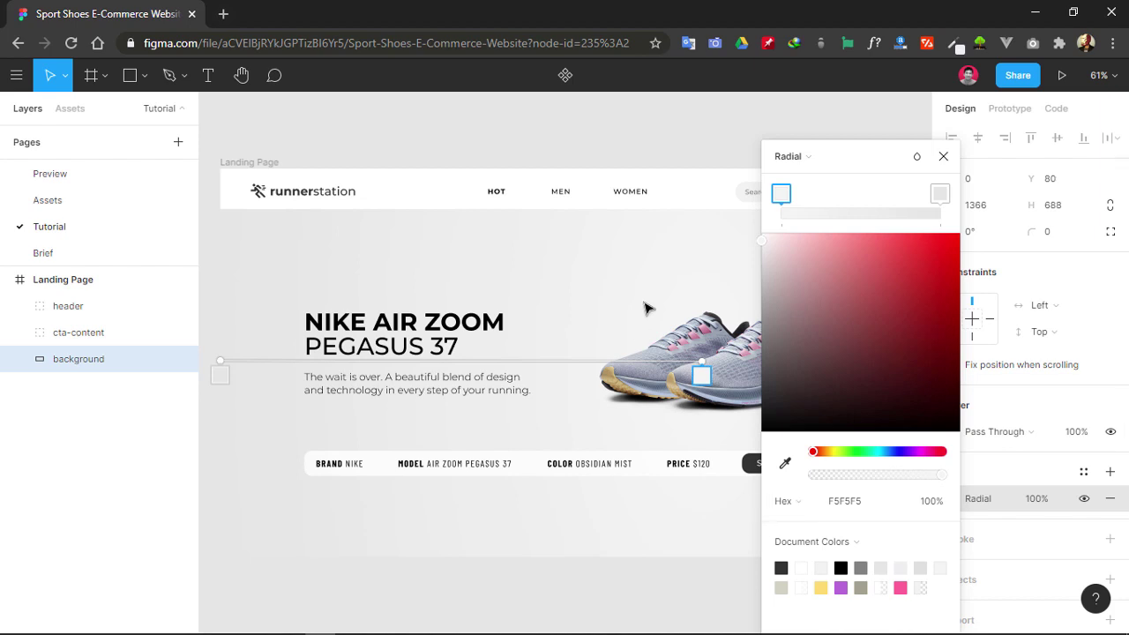
{"action": "left_click_drag", "start_coordinate": [863, 157], "coordinate": [1077, 130]}
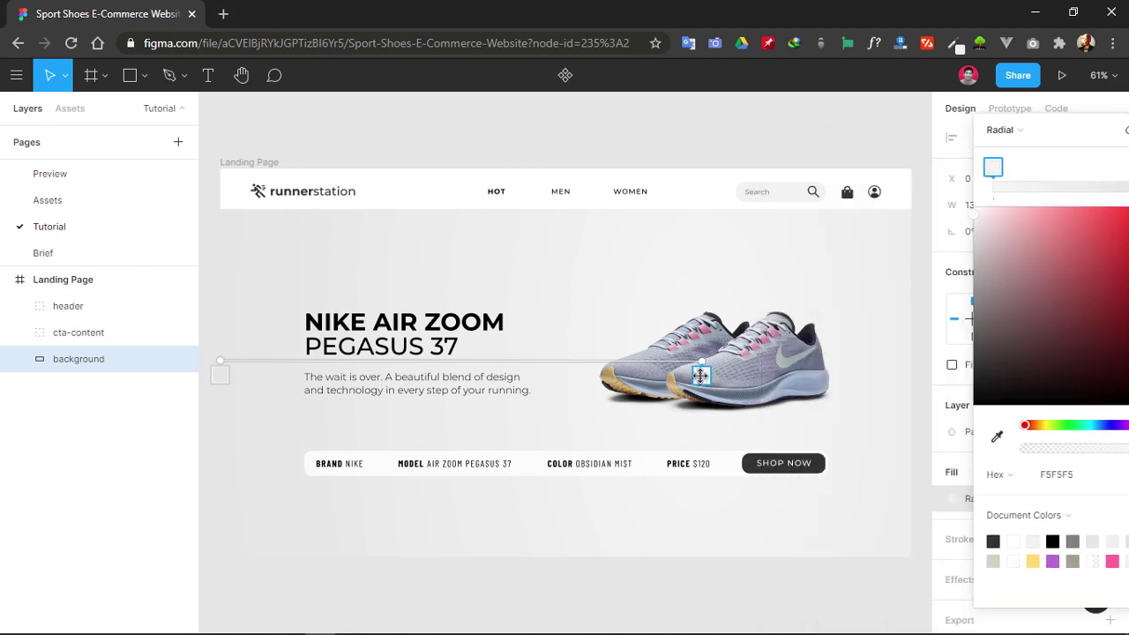
{"action": "left_click_drag", "start_coordinate": [700, 375], "coordinate": [675, 375]}
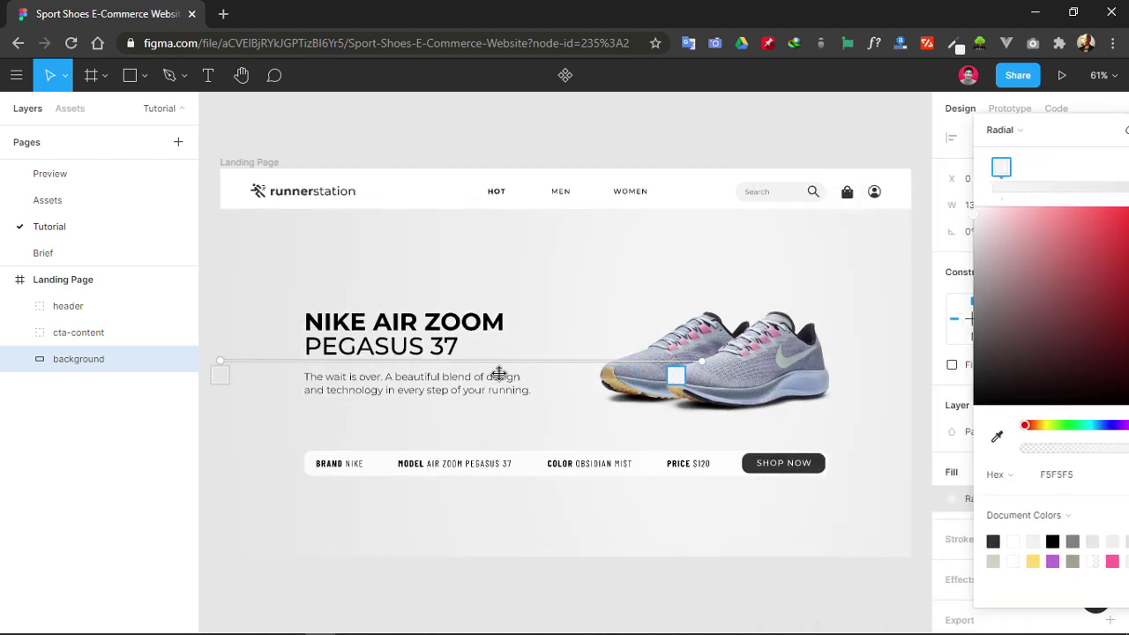
{"action": "left_click_drag", "start_coordinate": [499, 374], "coordinate": [527, 374]}
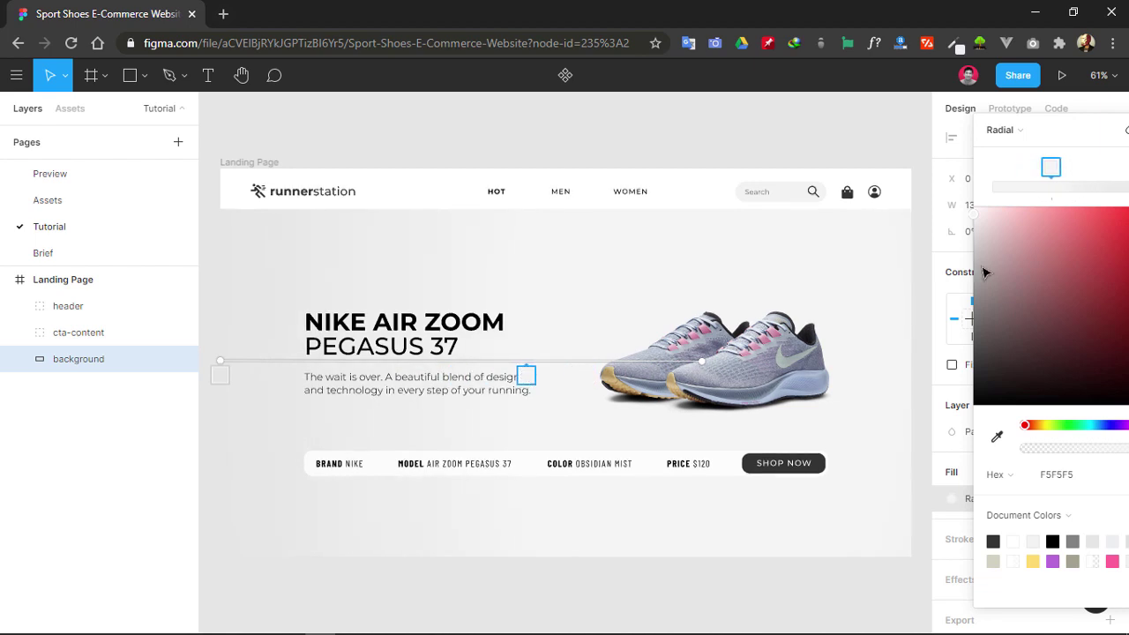
{"action": "left_click_drag", "start_coordinate": [1086, 139], "coordinate": [770, 171]}
{"action": "left_click", "coordinate": [835, 159]}
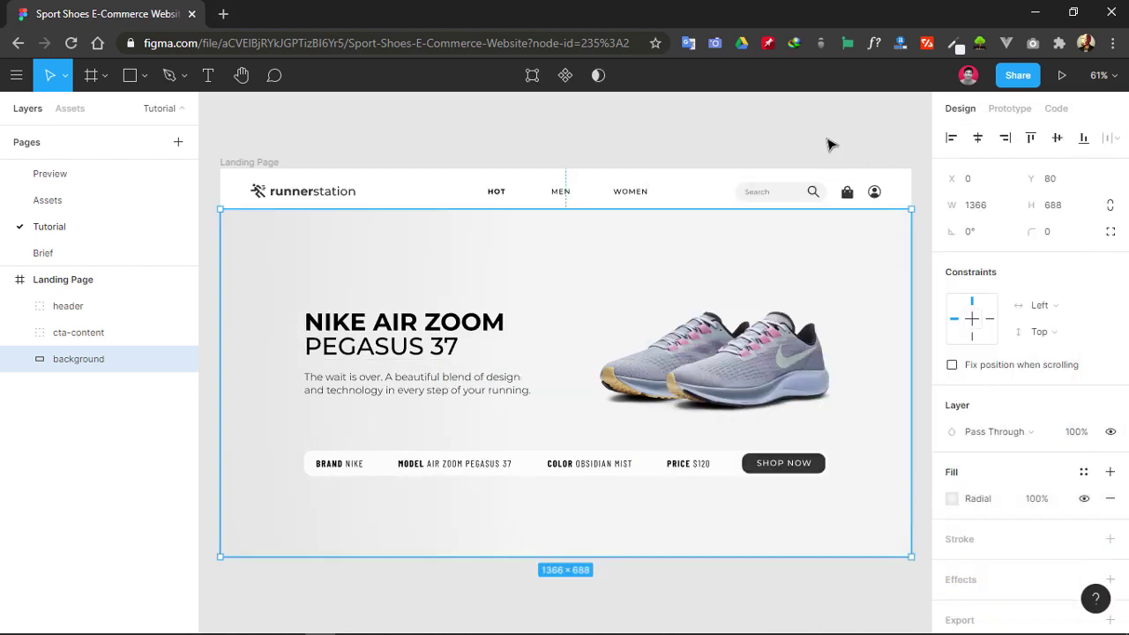
{"action": "left_click", "coordinate": [828, 144]}
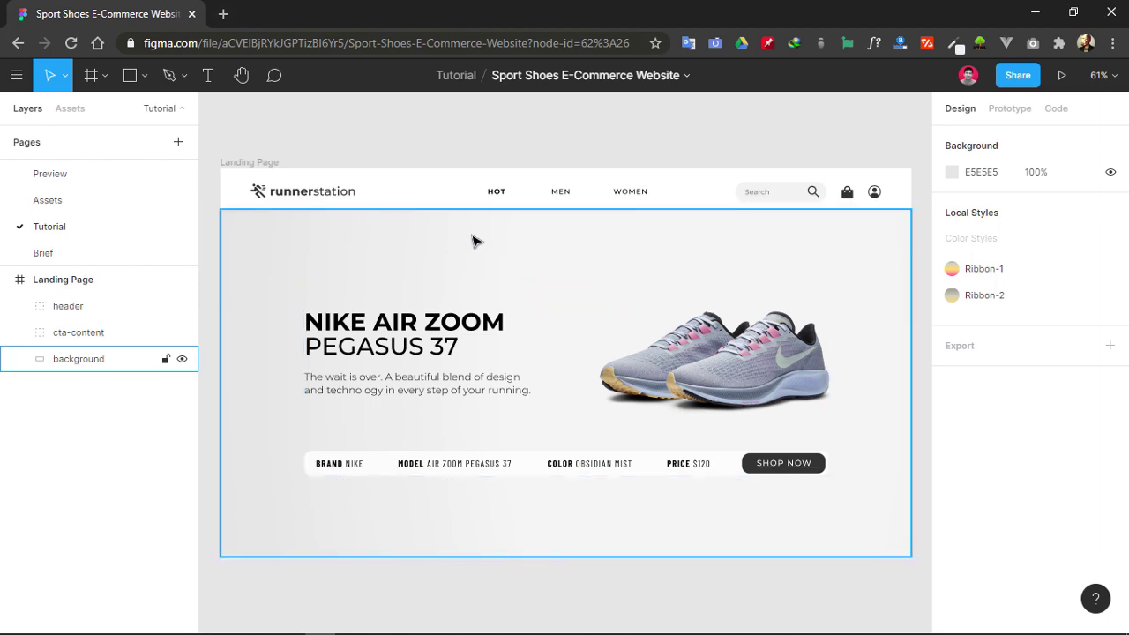
- Copy the 167 × 195 ribbon 1 graphic from the Assets page and paste it into the Landing Page
{"action": "left_click", "coordinate": [61, 208]}
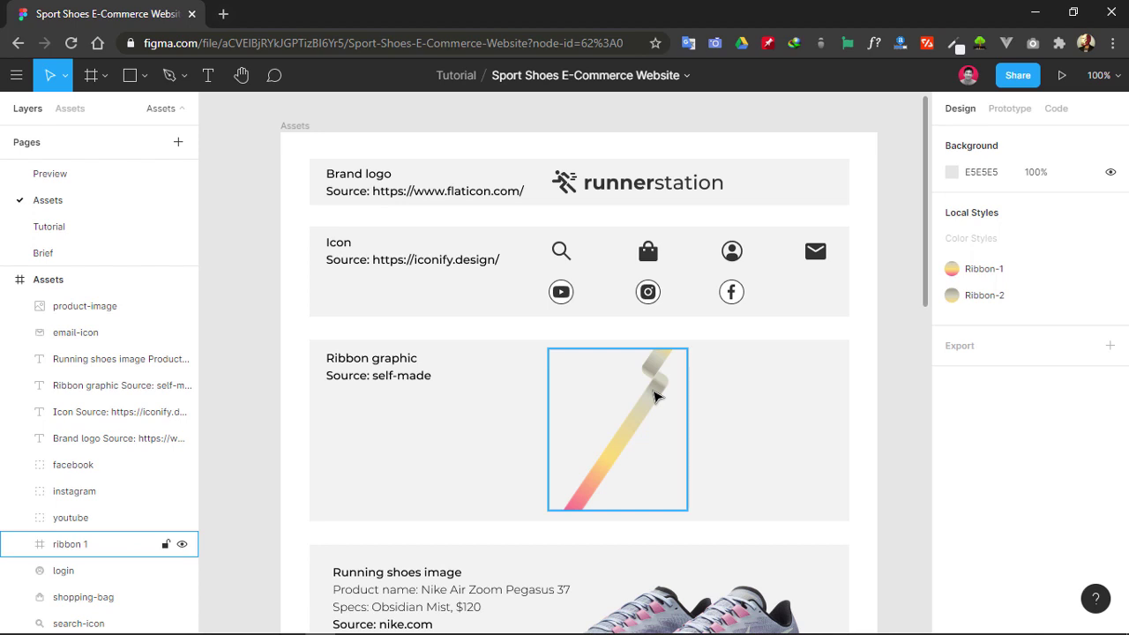
{"action": "left_click", "coordinate": [655, 397]}
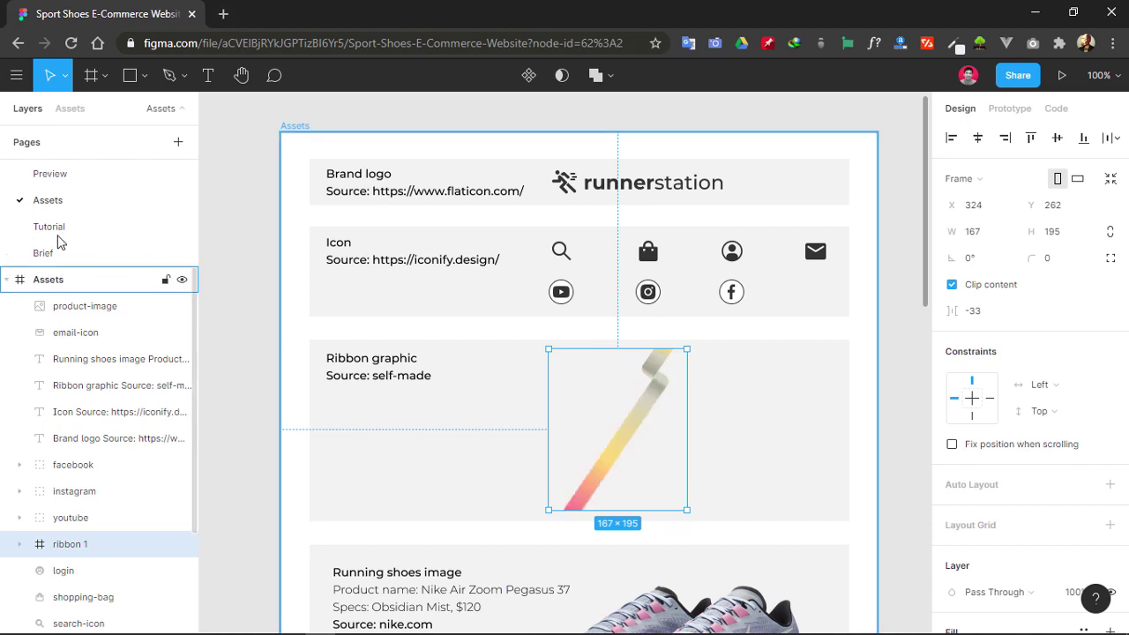
{"action": "left_click", "coordinate": [88, 231]}
{"action": "key", "text": "ctrl+v"}
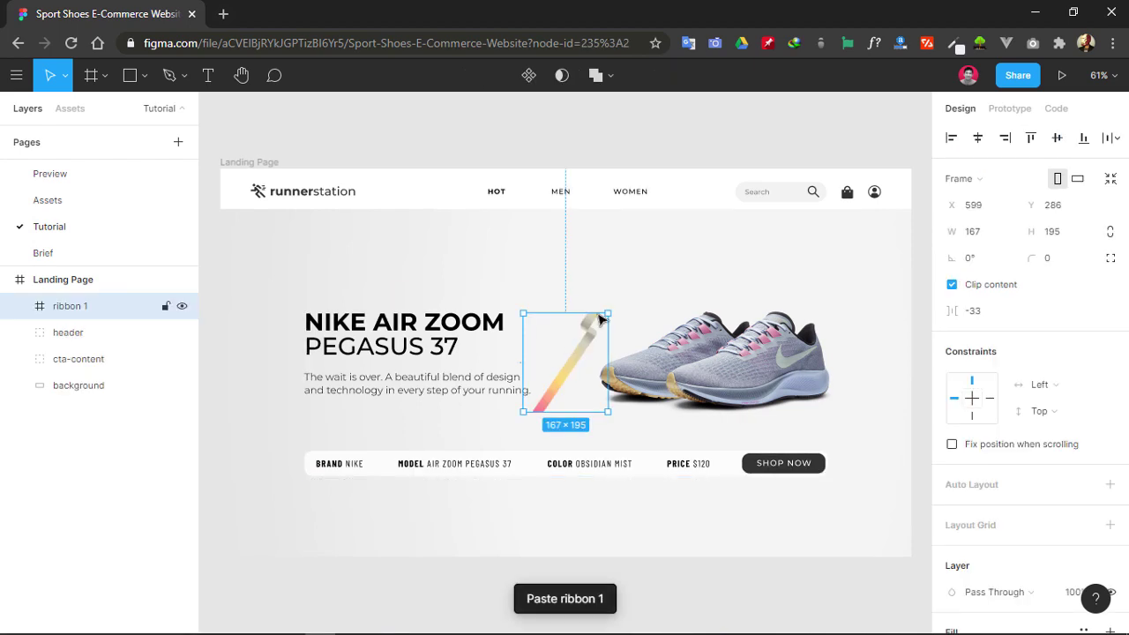
- Scale ribbon 1 proportionally to 688 px tall, making it 588.49 px wide
{"action": "left_click_drag", "start_coordinate": [608, 313], "coordinate": [696, 245]}
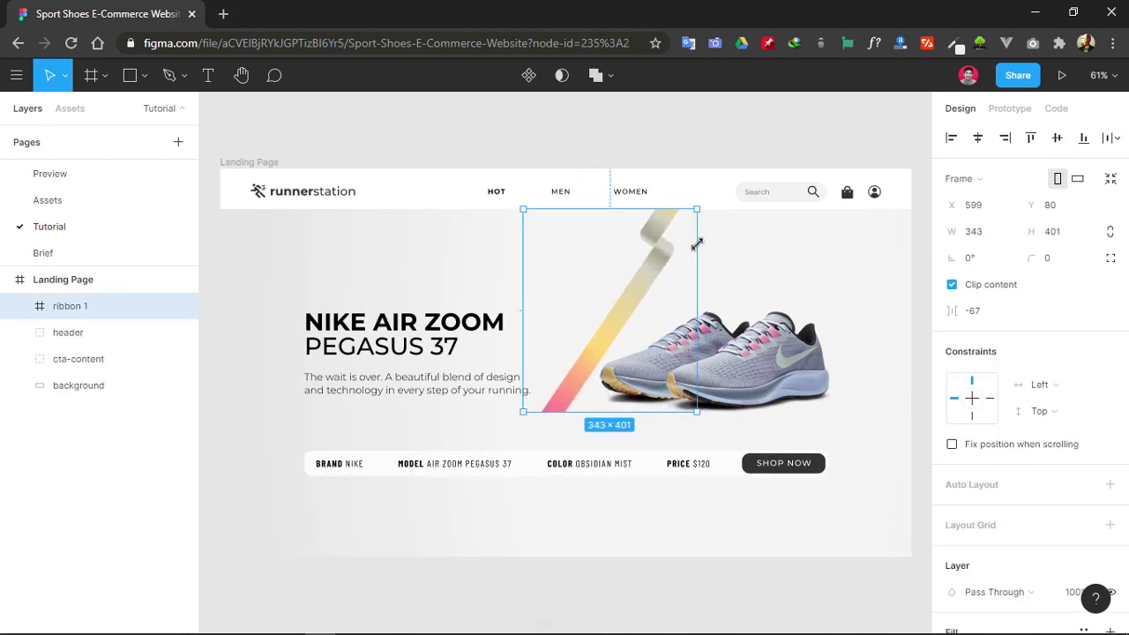
{"action": "left_click", "coordinate": [876, 339]}
{"action": "left_click", "coordinate": [1060, 237]}
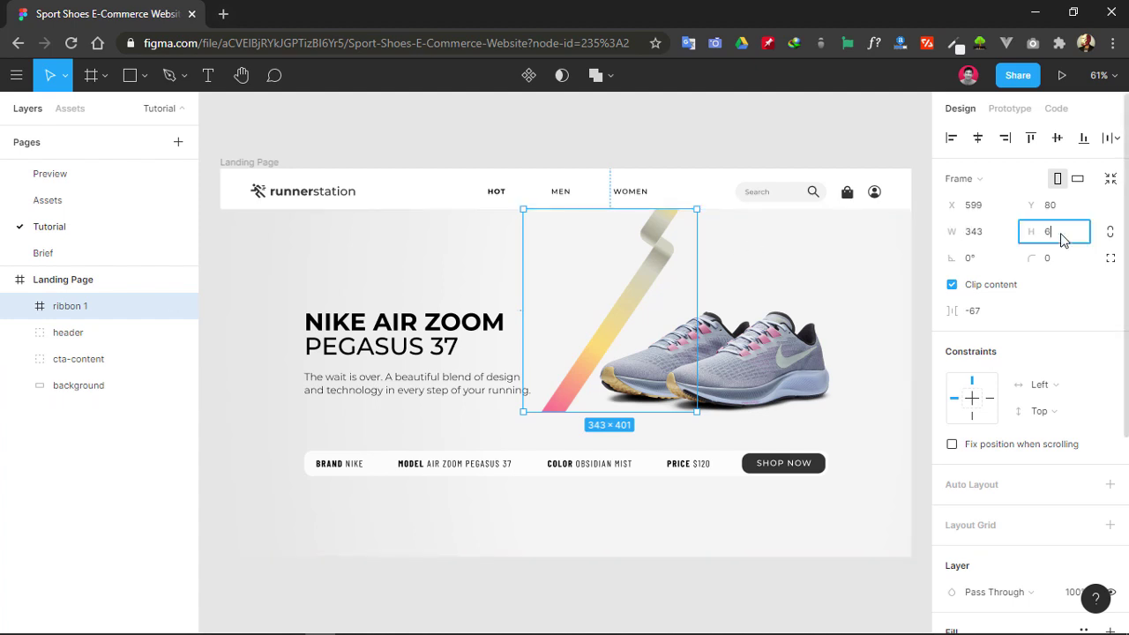
{"action": "key", "text": "Return"}
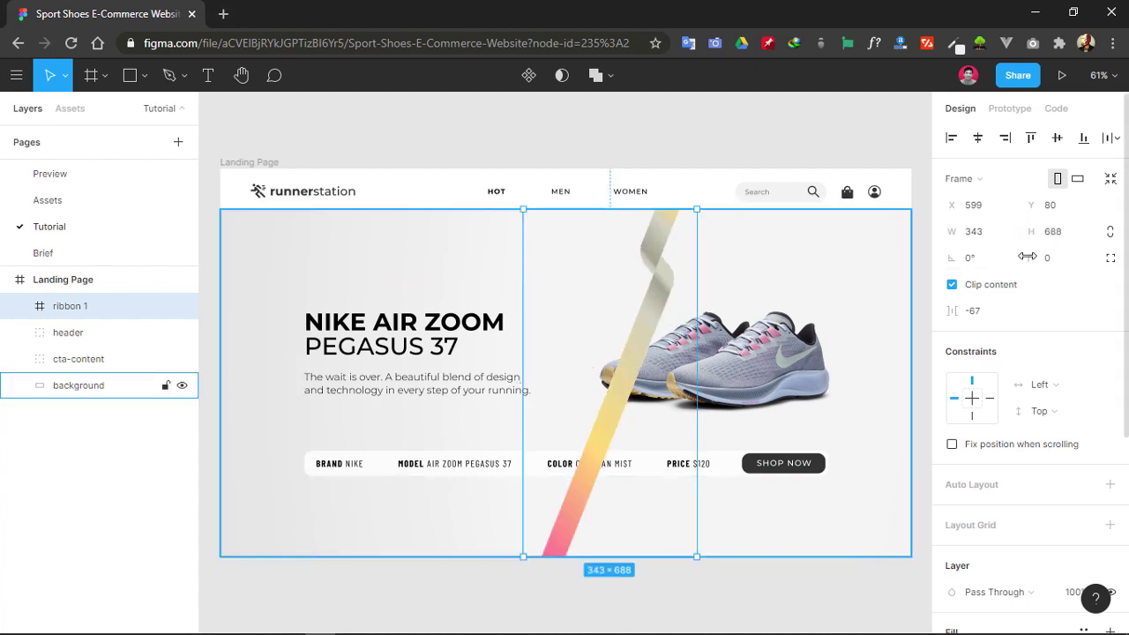
{"action": "key", "text": "ctrl+z"}
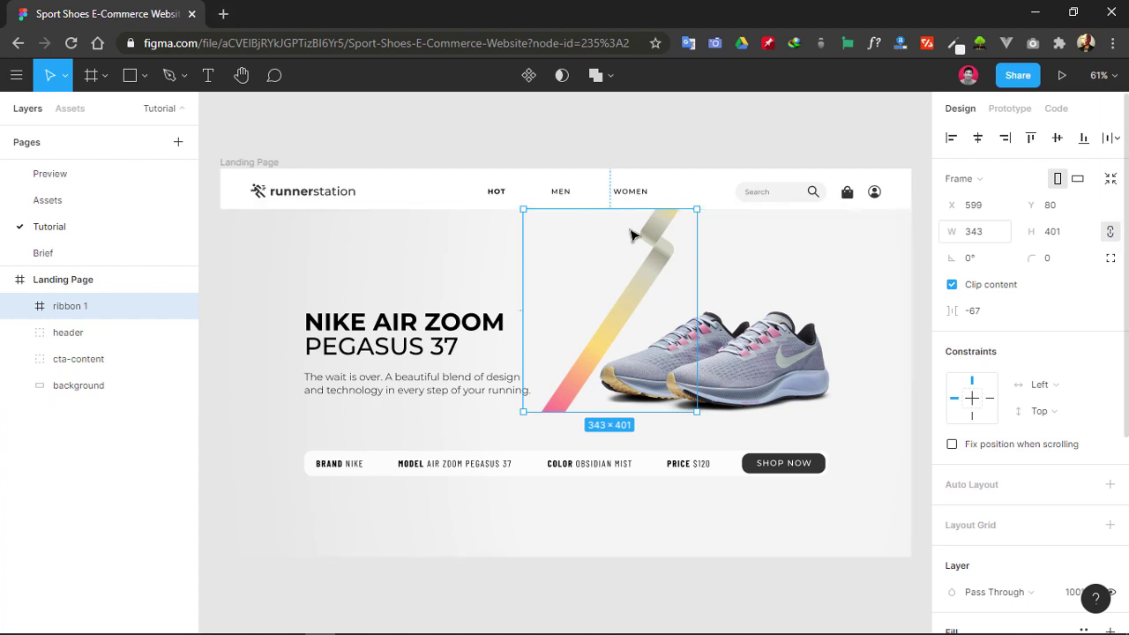
{"action": "left_click", "coordinate": [1074, 234]}
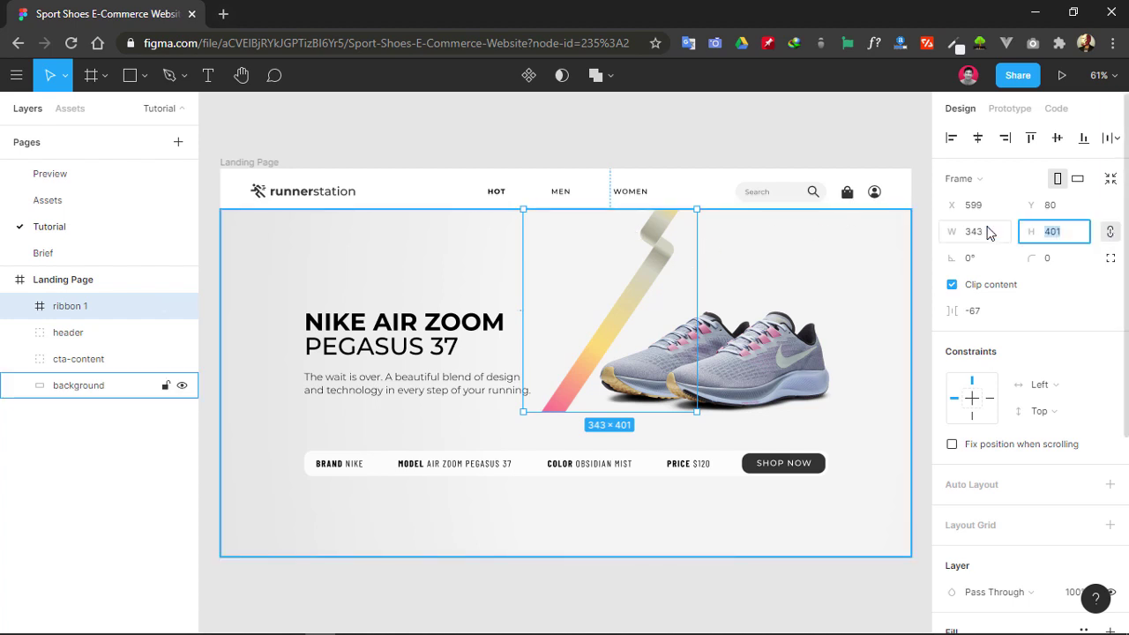
{"action": "type", "text": "688"}
{"action": "key", "text": "Return"}
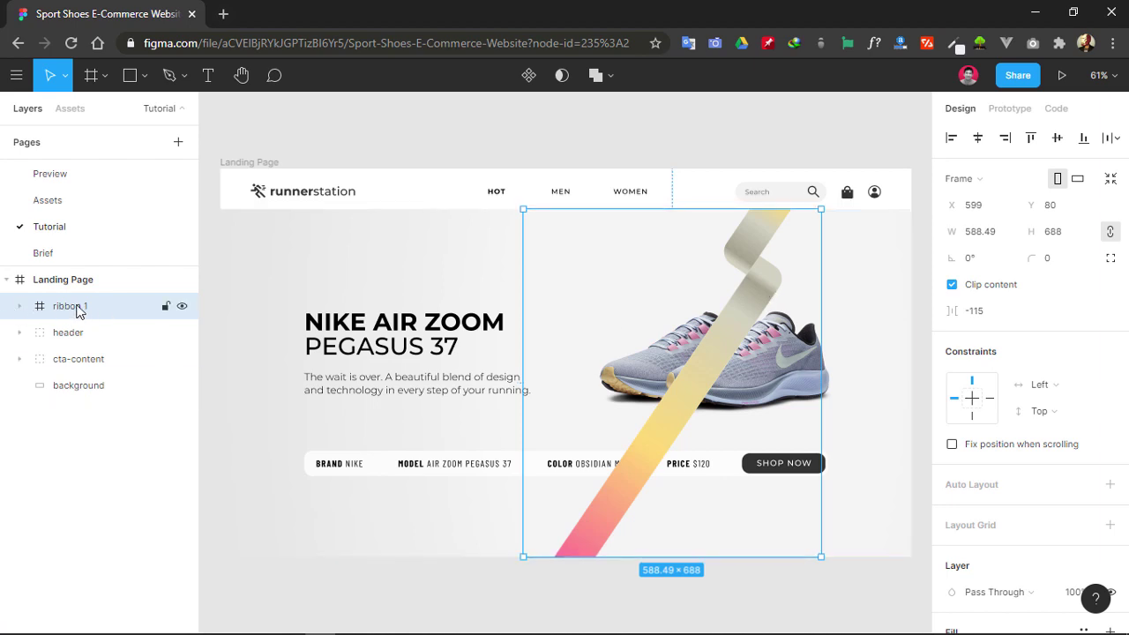
- Move ribbon 1 below cta-content in Layers and shift it right to X 771 behind the sneaker
{"action": "left_click_drag", "start_coordinate": [78, 311], "coordinate": [79, 365]}
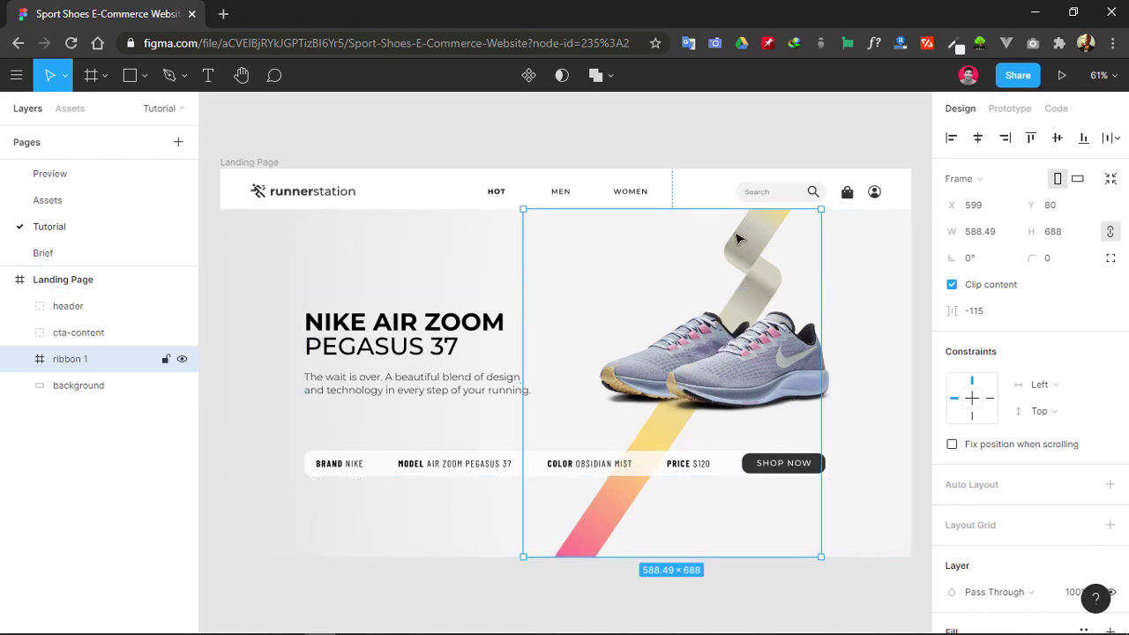
{"action": "left_click_drag", "start_coordinate": [745, 247], "coordinate": [833, 253]}
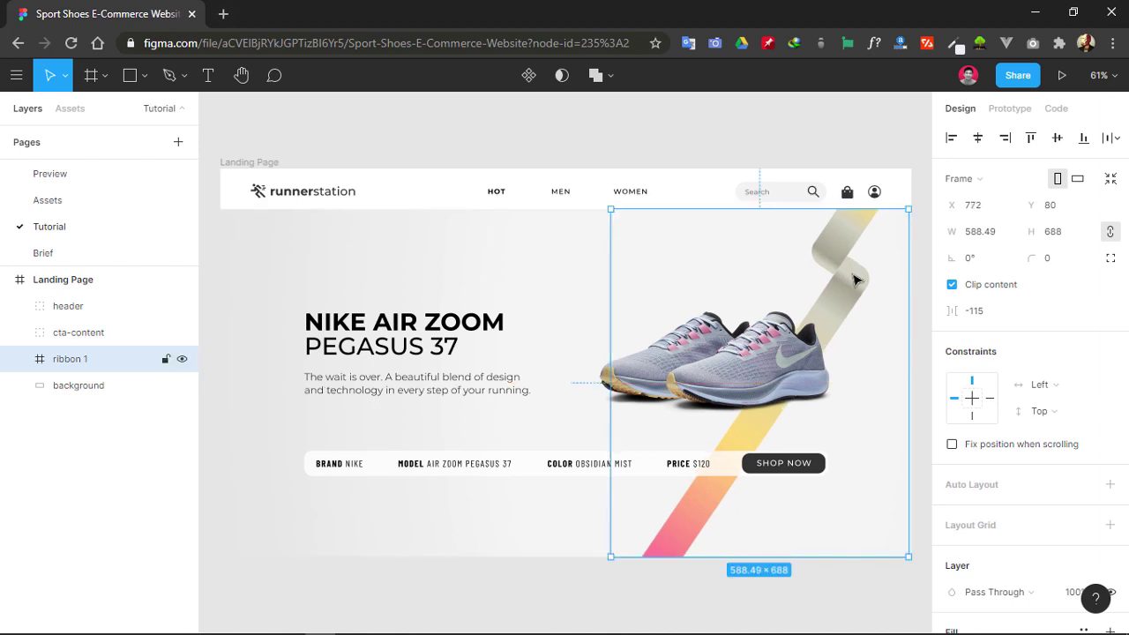
{"action": "key", "text": "Left"}
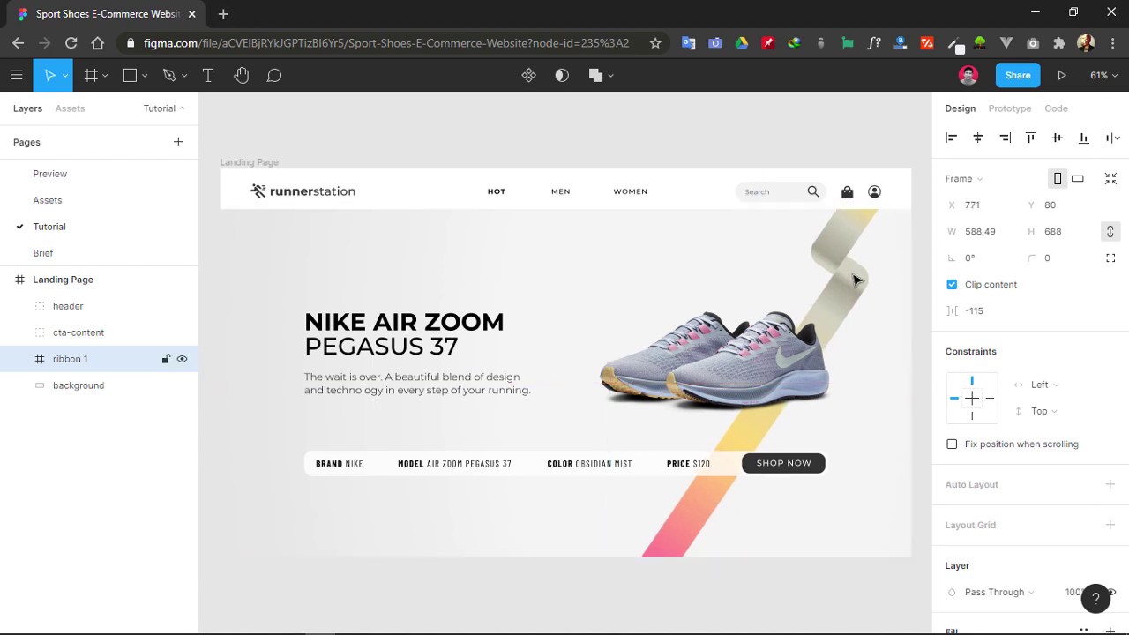
{"action": "left_click", "coordinate": [760, 155]}
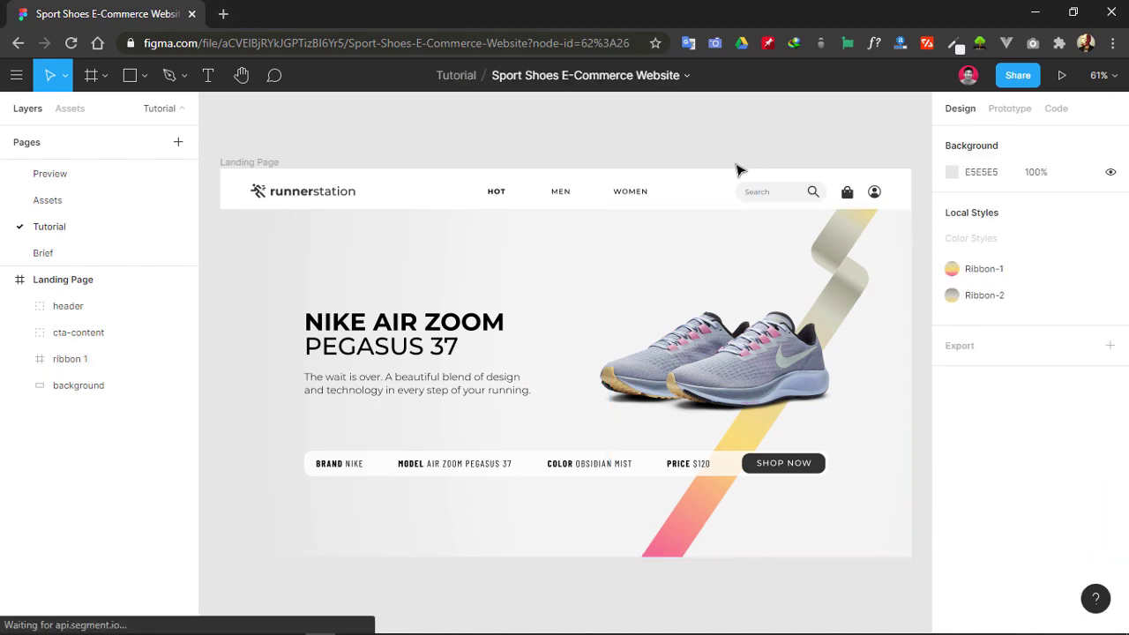
{"action": "left_click", "coordinate": [86, 359]}
- Group cta-content, ribbon 1 and background into a group named 'hero-section'
{"action": "left_click", "coordinate": [102, 339]}
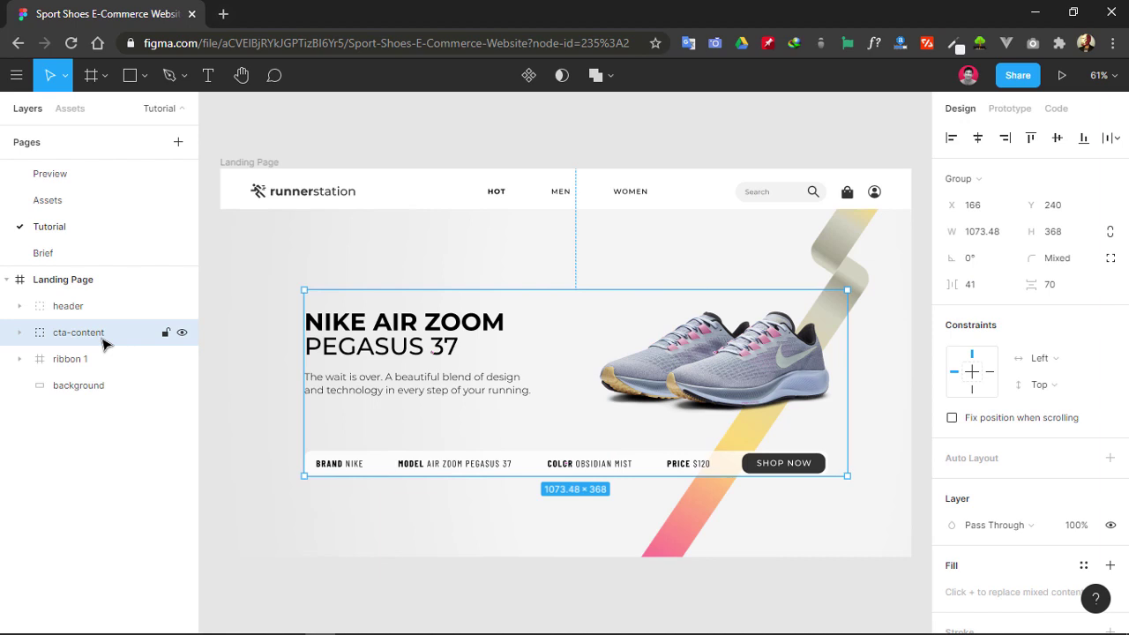
{"action": "left_click", "coordinate": [217, 313]}
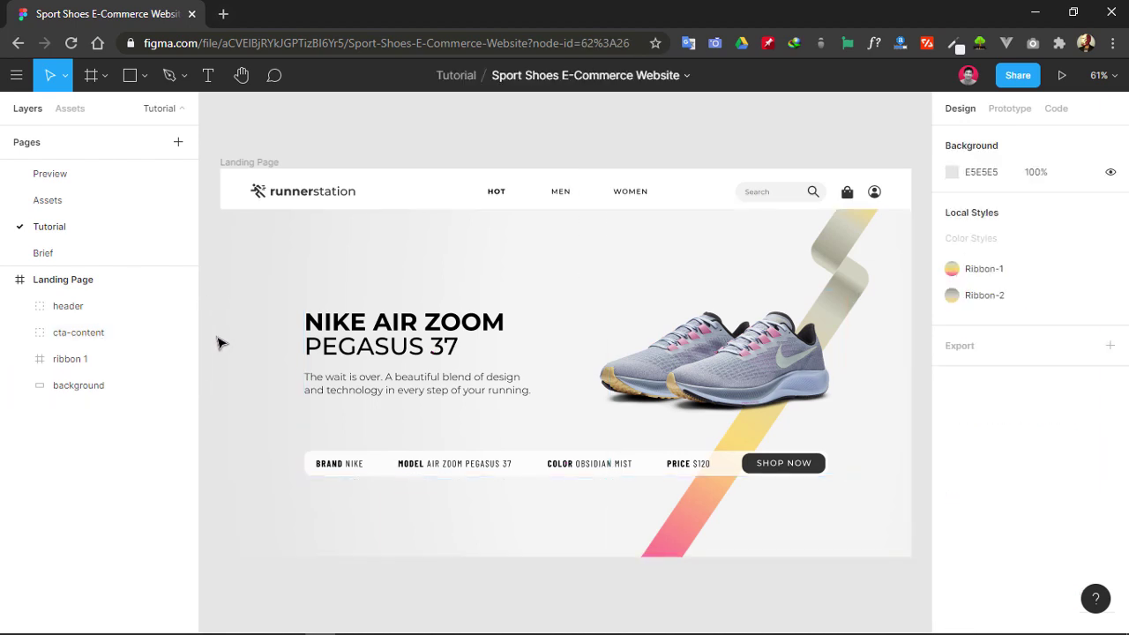
{"action": "left_click", "coordinate": [95, 344]}
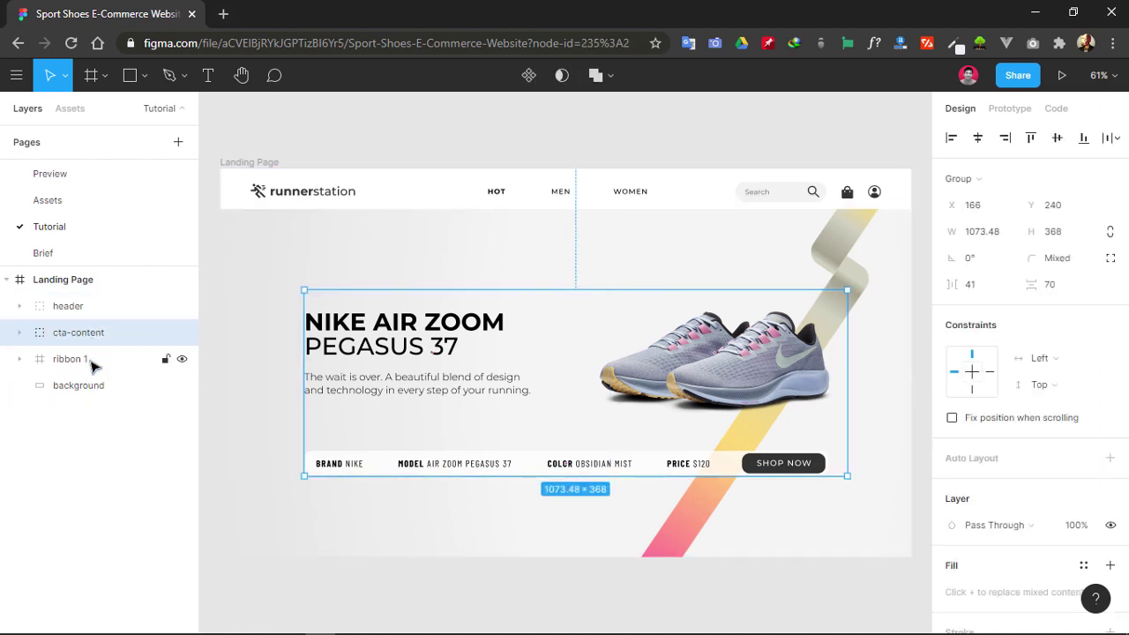
{"action": "left_click", "coordinate": [85, 388], "text": "shift"}
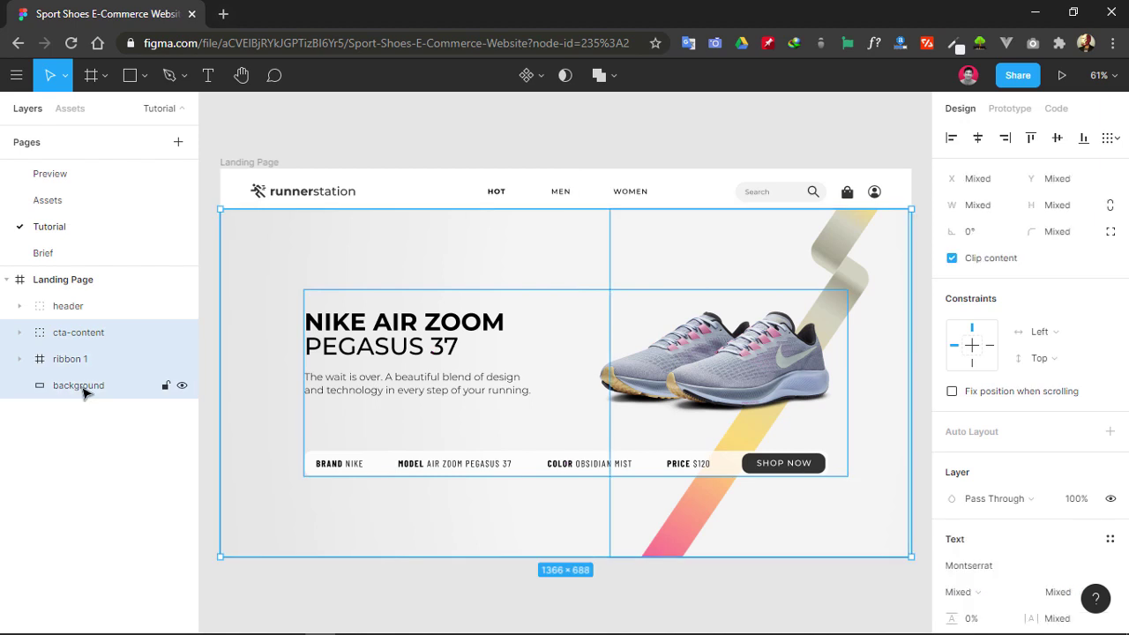
{"action": "key", "text": "ctrl+g"}
{"action": "double_click", "coordinate": [70, 334]}
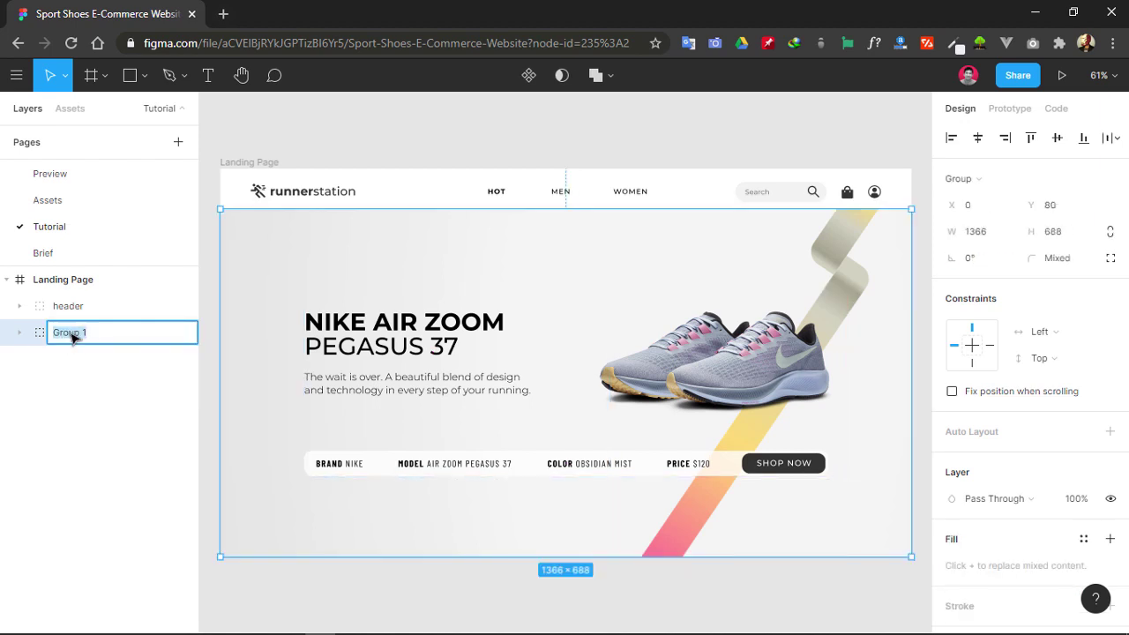
{"action": "type", "text": "hero-section"}
{"action": "left_click", "coordinate": [78, 306]}
- Rename the header group to 'header-section'
{"action": "double_click", "coordinate": [80, 309]}
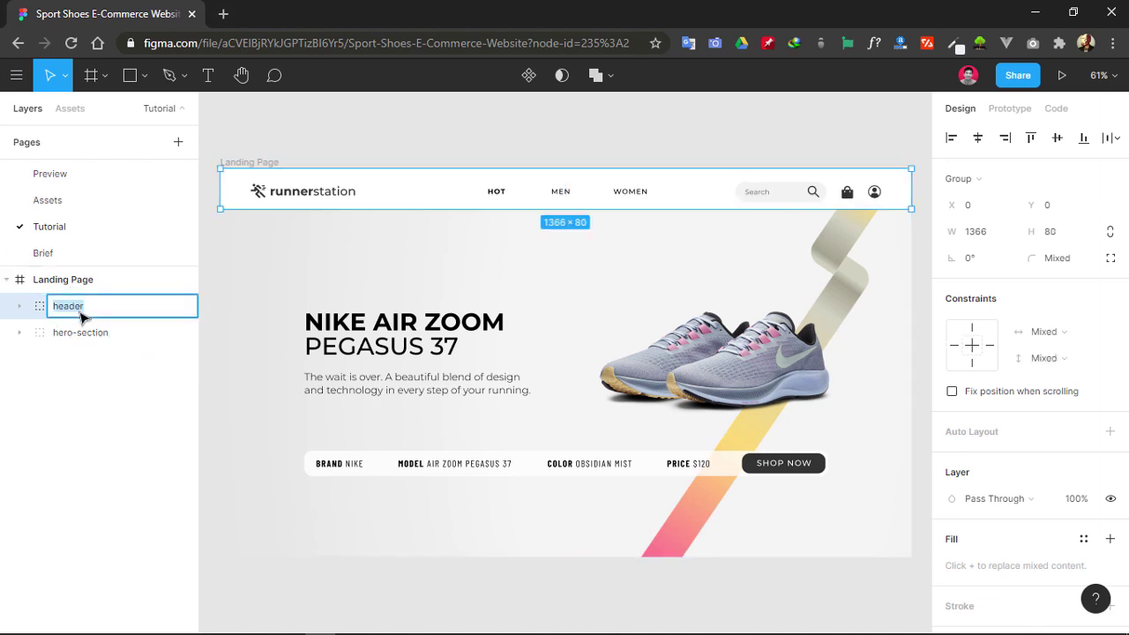
{"action": "type", "text": "he"}
{"action": "left_click", "coordinate": [116, 458]}
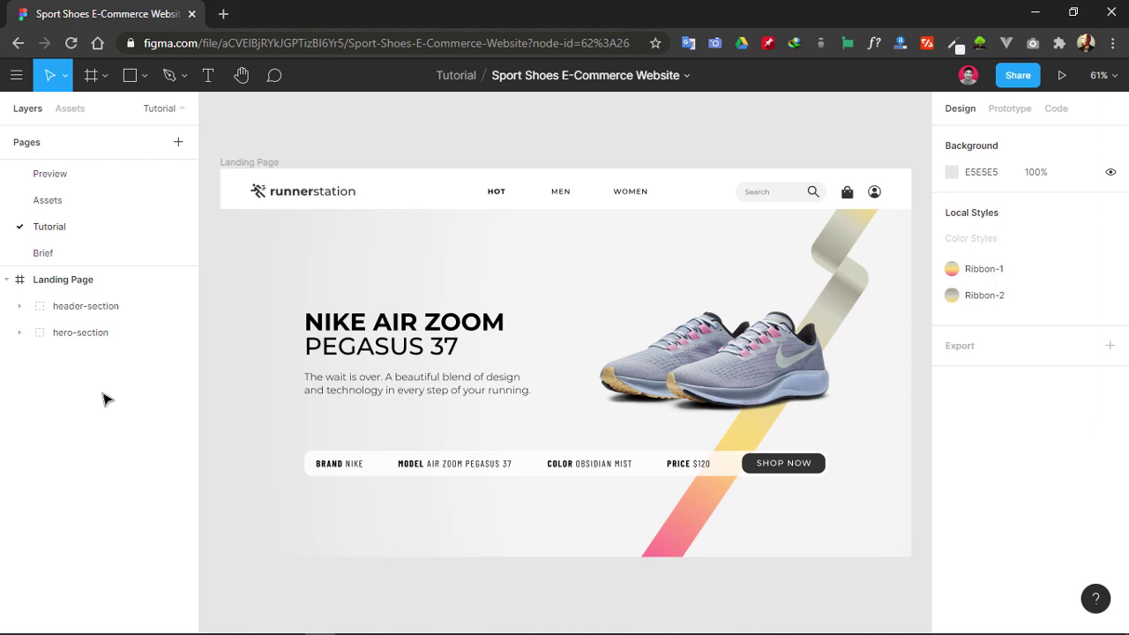
- Give the NIKE AIR ZOOM PEGASUS 37 heading the 333333 document colour fill
{"action": "left_click", "coordinate": [428, 350]}
{"action": "double_click", "coordinate": [426, 350]}
{"action": "double_click", "coordinate": [425, 351]}
{"action": "double_click", "coordinate": [425, 351]}
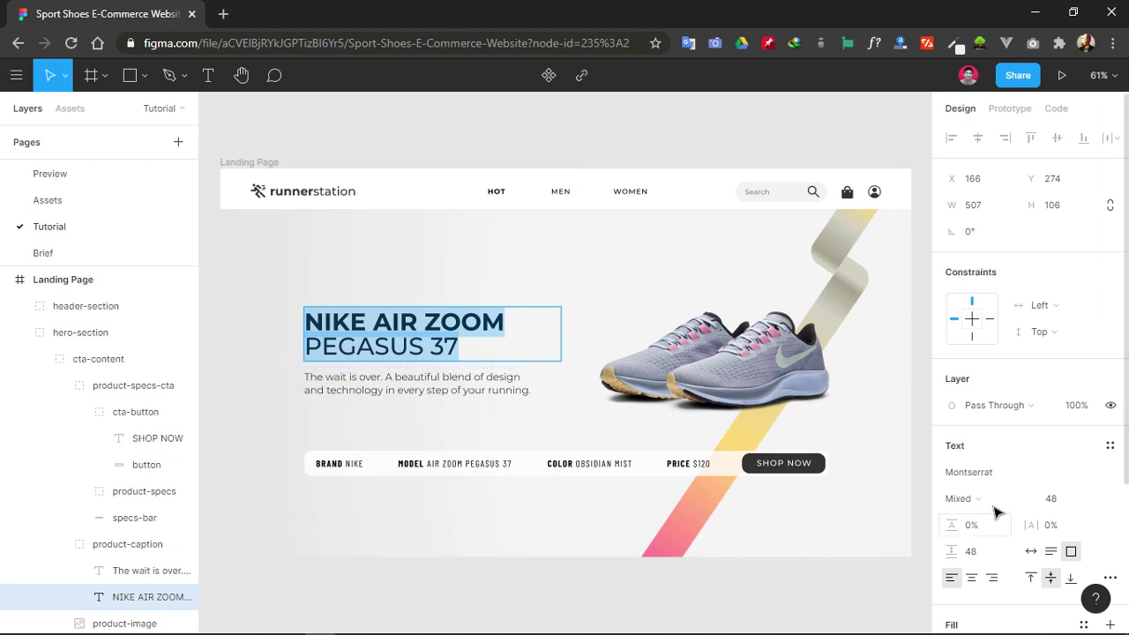
{"action": "scroll", "coordinate": [1006, 498], "scroll_direction": "down", "scroll_amount": 3}
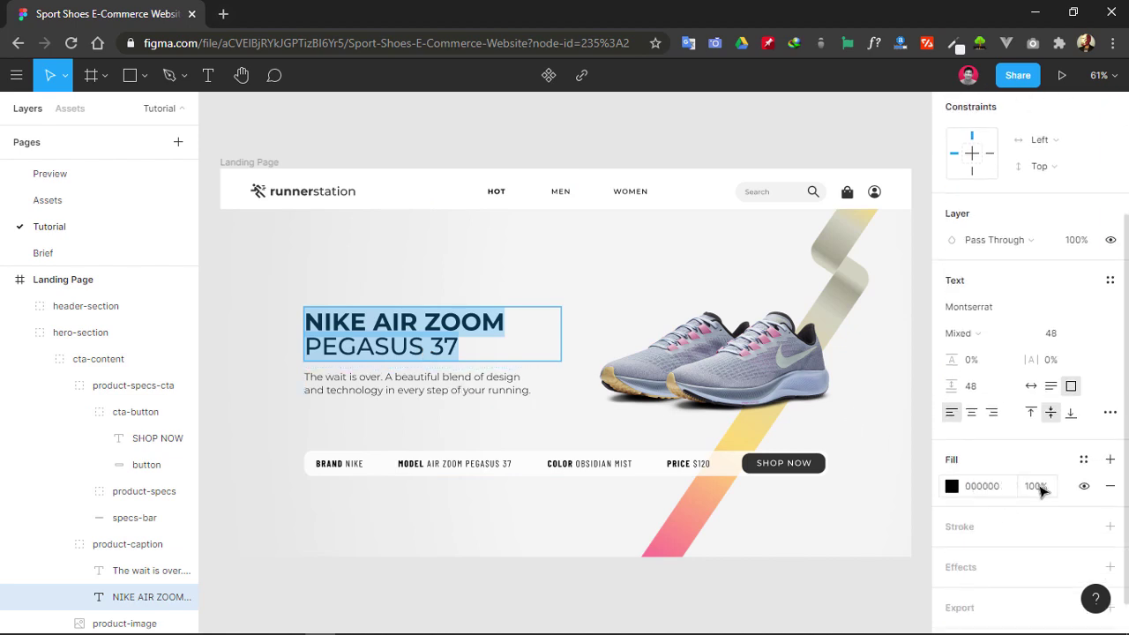
{"action": "left_click", "coordinate": [951, 486]}
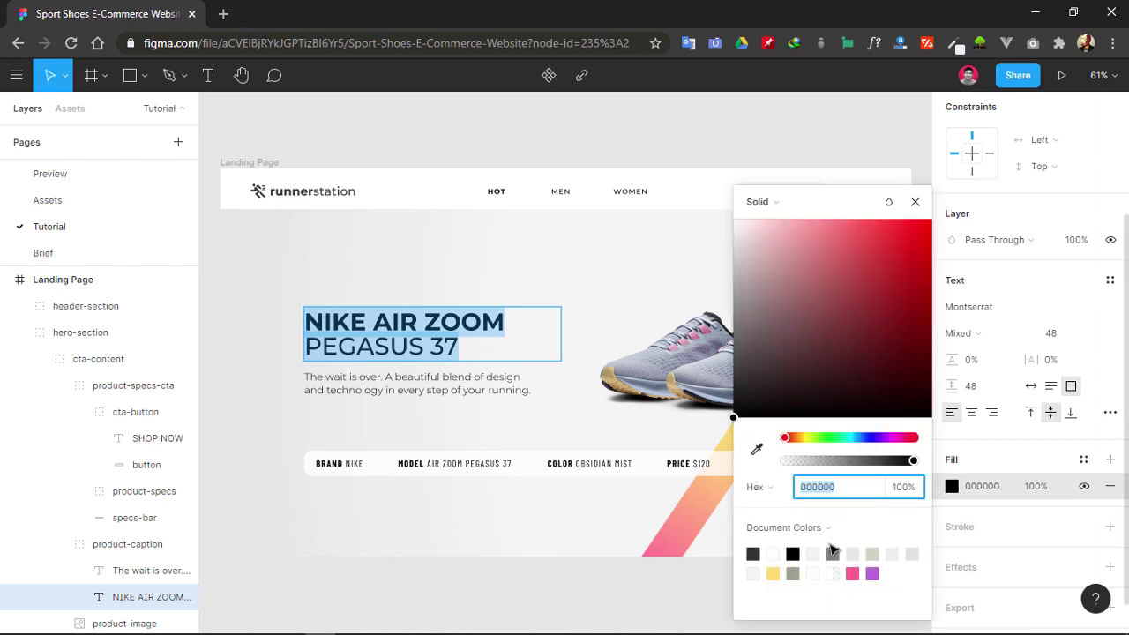
{"action": "left_click", "coordinate": [914, 531]}
{"action": "left_click", "coordinate": [820, 568]}
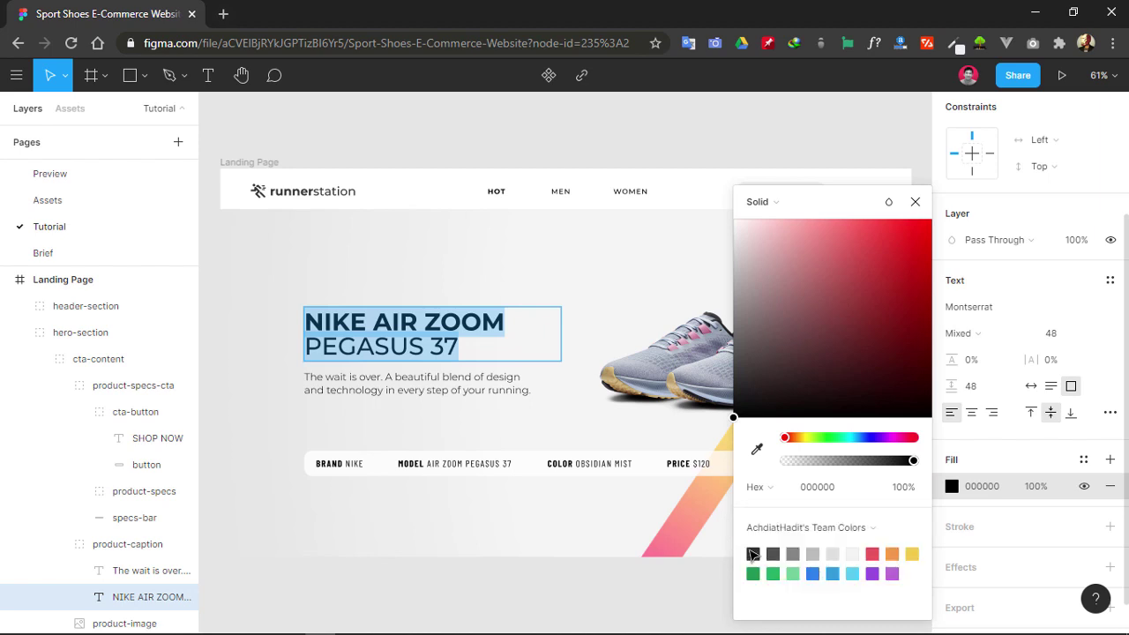
{"action": "left_click", "coordinate": [914, 527]}
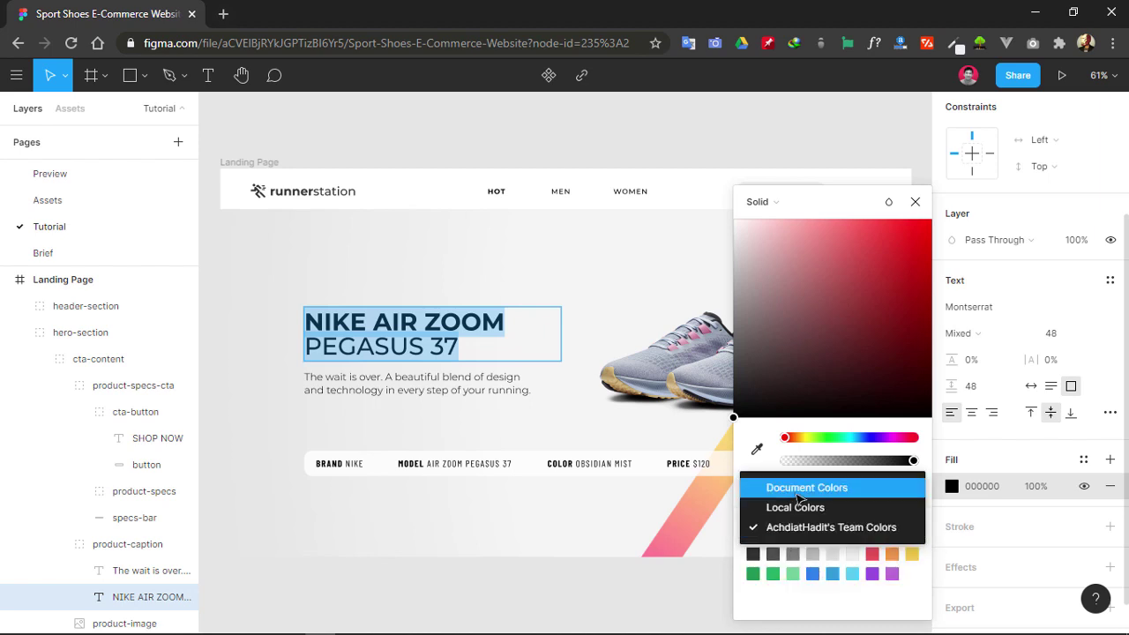
{"action": "left_click", "coordinate": [785, 486]}
{"action": "left_click", "coordinate": [759, 557]}
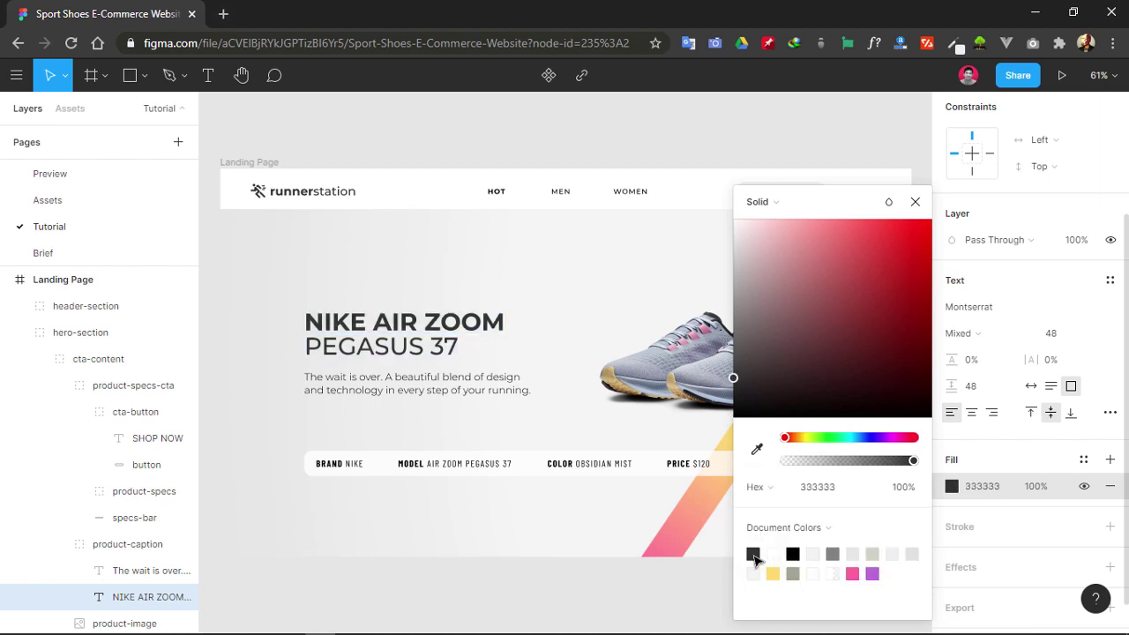
{"action": "left_click", "coordinate": [831, 490]}
{"action": "key", "text": "ctrl+c"}
{"action": "left_click", "coordinate": [457, 388]}
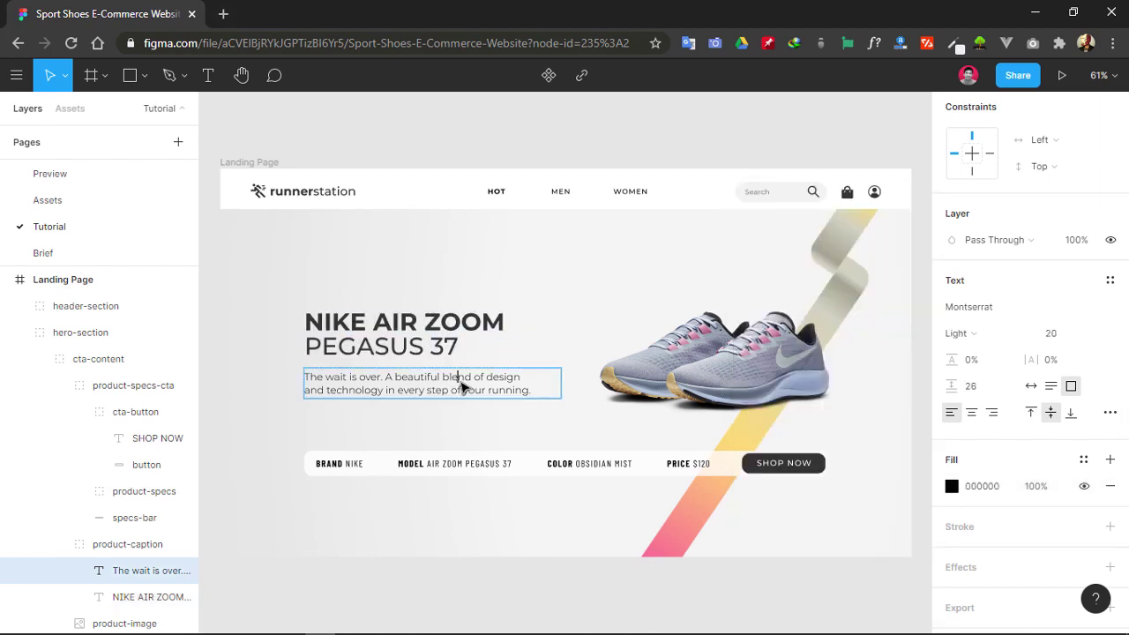
- Set the 'The wait is over…' description text fill to 333333
{"action": "double_click", "coordinate": [461, 385]}
{"action": "left_click", "coordinate": [952, 486]}
{"action": "left_click", "coordinate": [845, 491]}
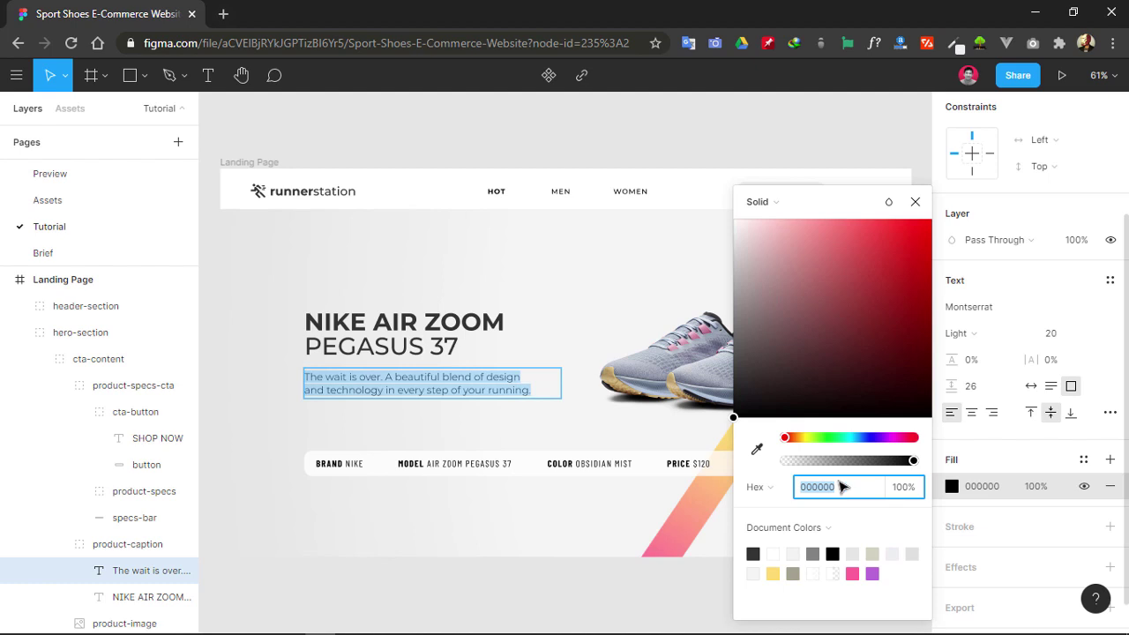
{"action": "key", "text": "ctrl+v"}
{"action": "key", "text": "Return"}
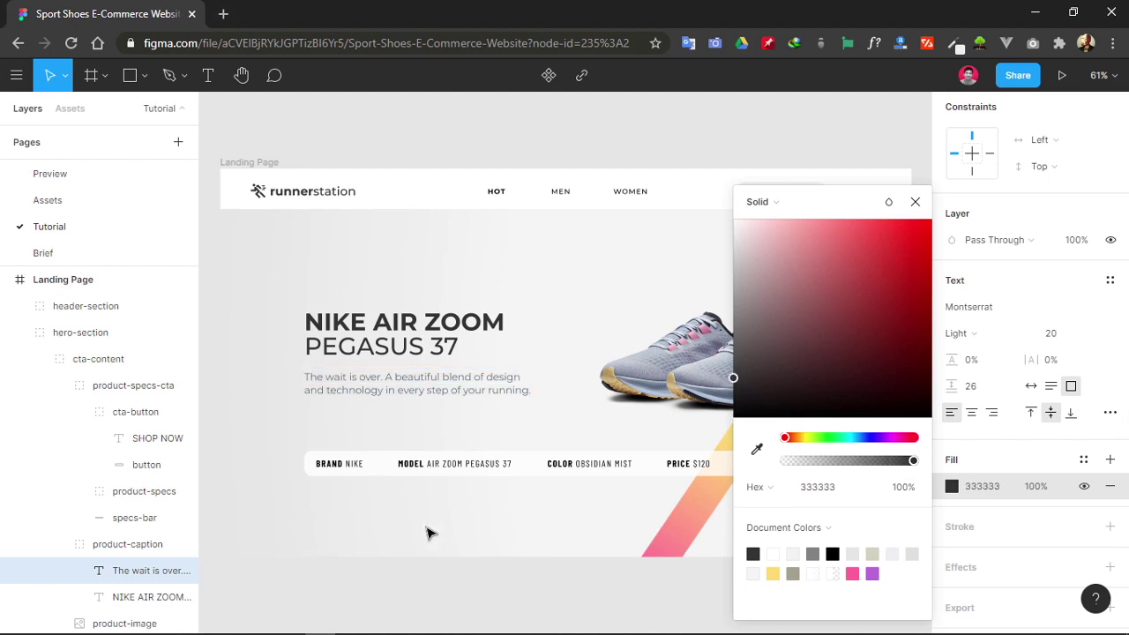
- Set the HOT, MEN and WOMEN navigation text fill to 333333
{"action": "left_click", "coordinate": [495, 190]}
{"action": "left_click", "coordinate": [561, 191]}
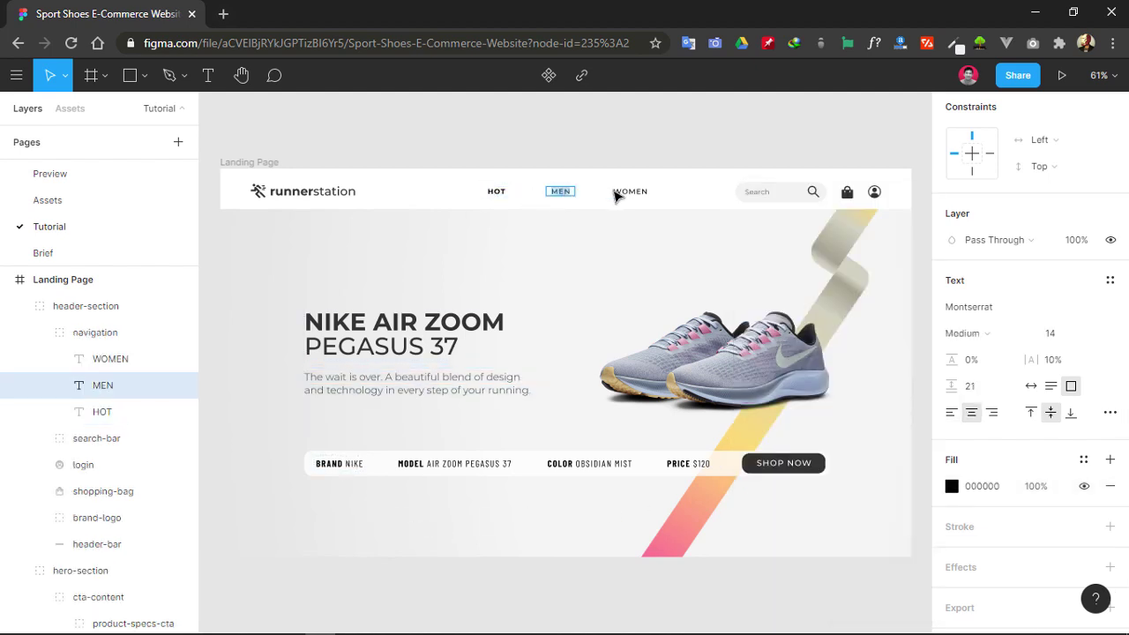
{"action": "left_click", "coordinate": [102, 361]}
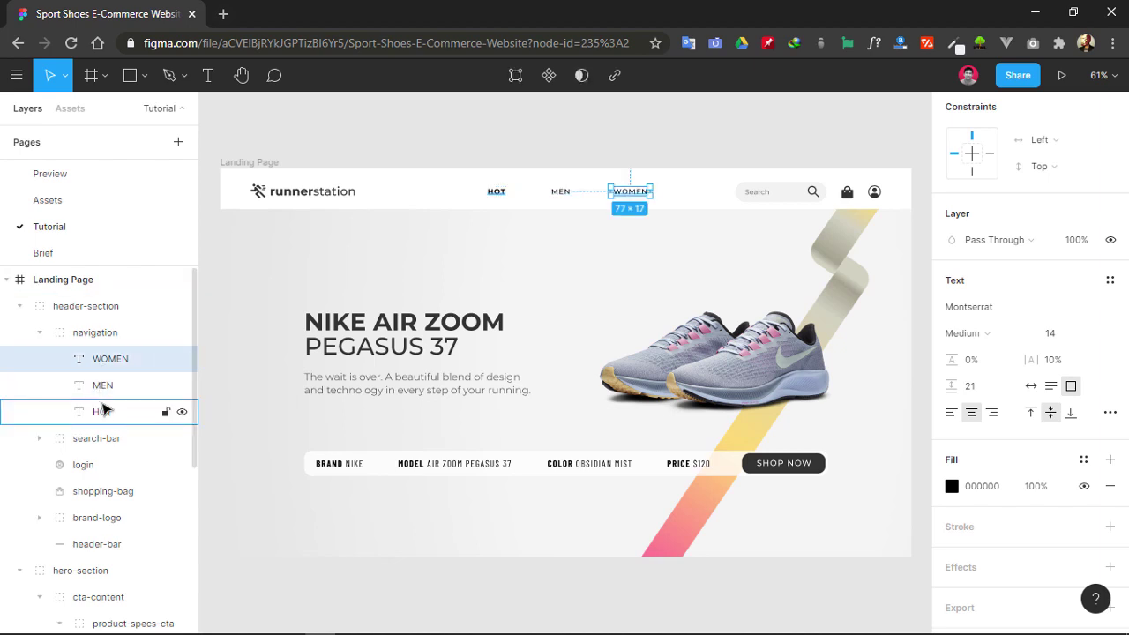
{"action": "left_click", "coordinate": [101, 408], "text": "shift"}
{"action": "left_click", "coordinate": [979, 528]}
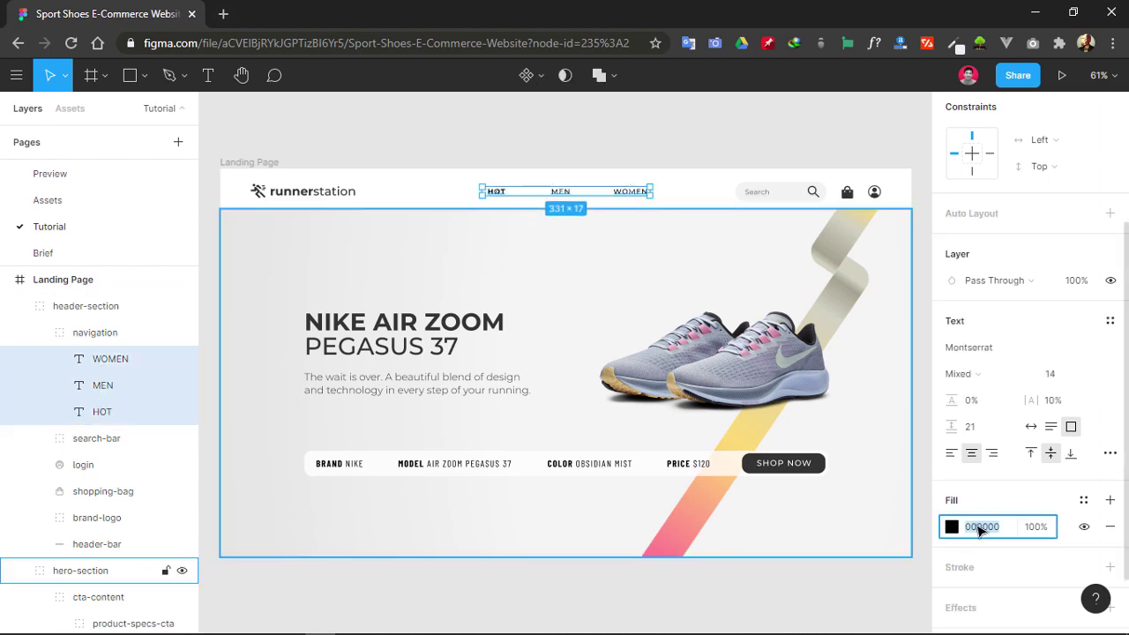
{"action": "type", "text": "333333"}
{"action": "key", "text": "Return"}
{"action": "left_click", "coordinate": [501, 154]}
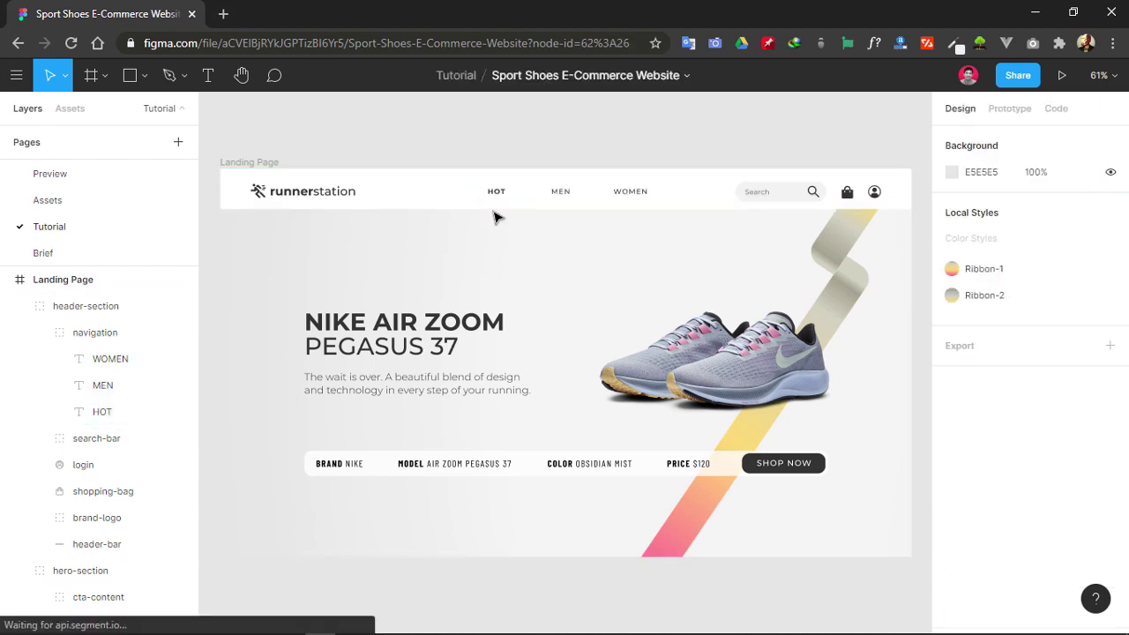
- Set the product-specs text fill on the specs bar to 333333
{"action": "left_click", "coordinate": [343, 471]}
{"action": "double_click", "coordinate": [343, 469]}
{"action": "double_click", "coordinate": [347, 466]}
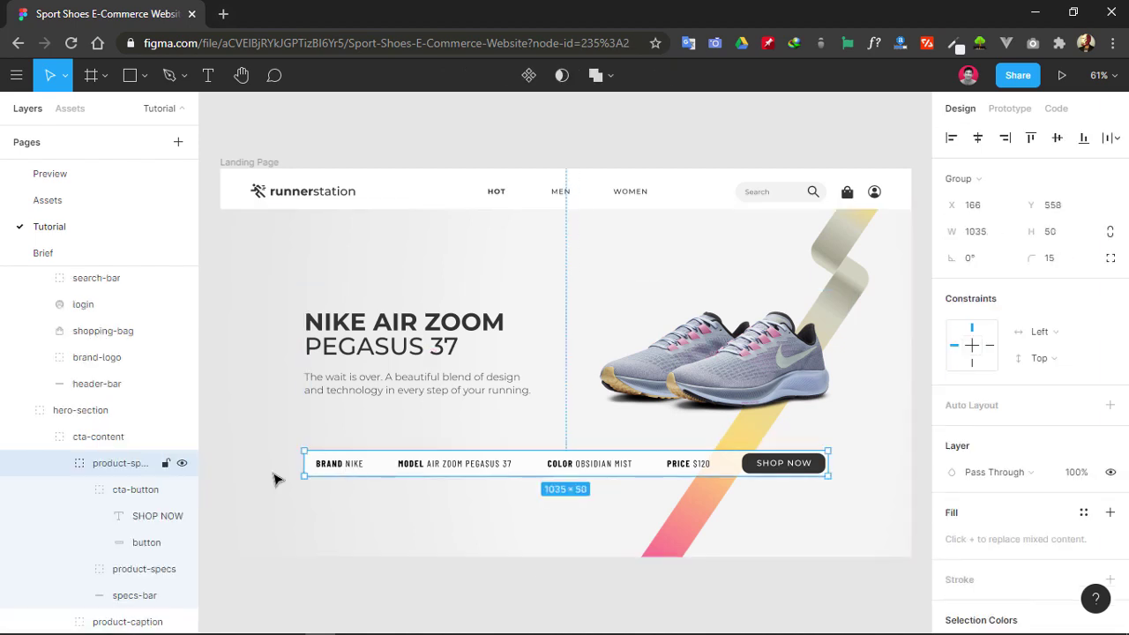
{"action": "double_click", "coordinate": [346, 467]}
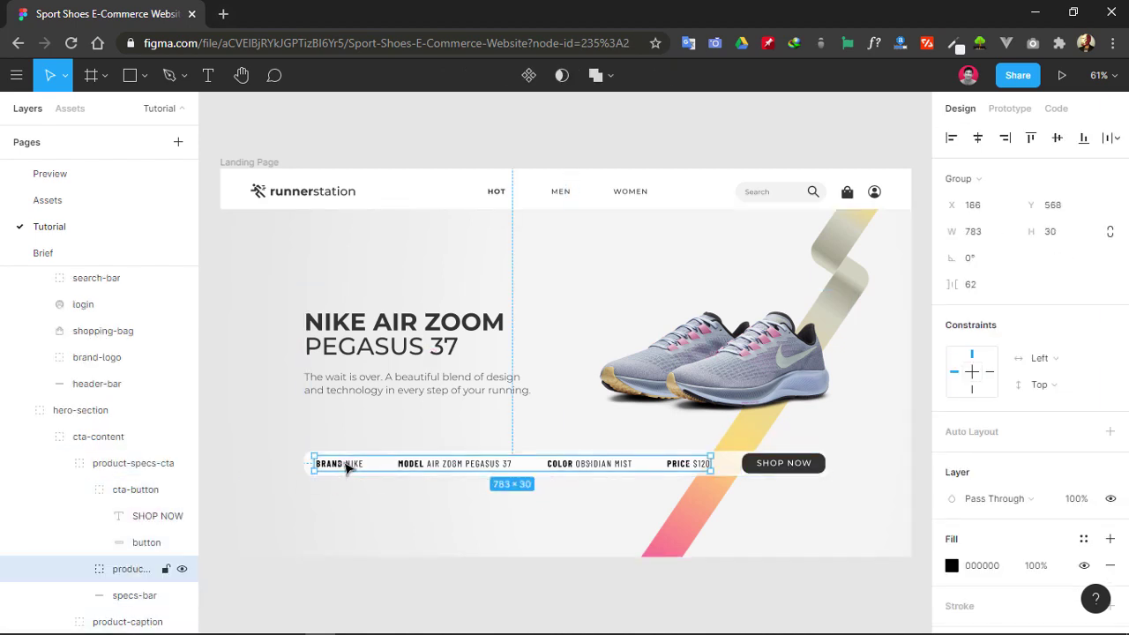
{"action": "left_click", "coordinate": [953, 565]}
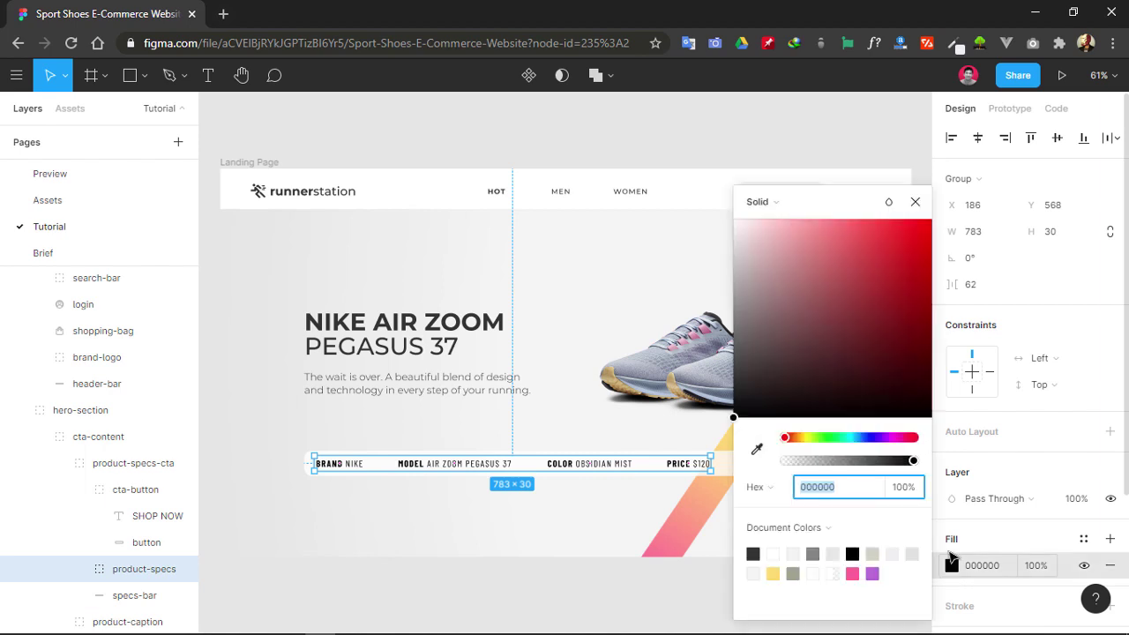
{"action": "type", "text": "333333"}
{"action": "key", "text": "Return"}
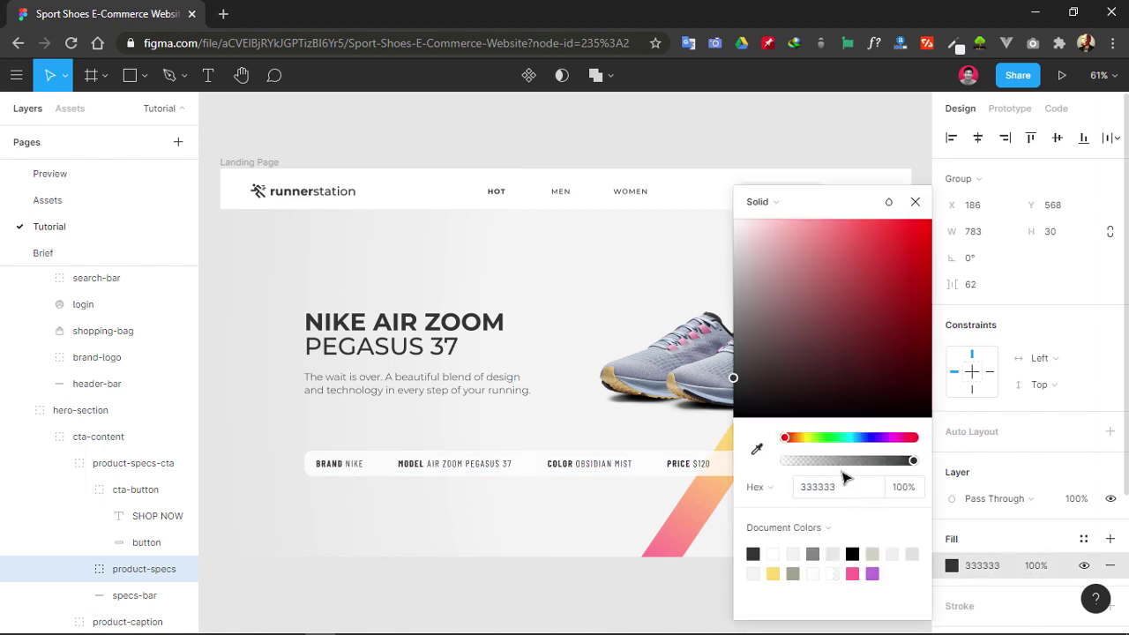
{"action": "key", "text": "Escape"}
- Collapse the header-section and hero-section layer trees in the Layers panel
{"action": "left_click", "coordinate": [17, 227]}
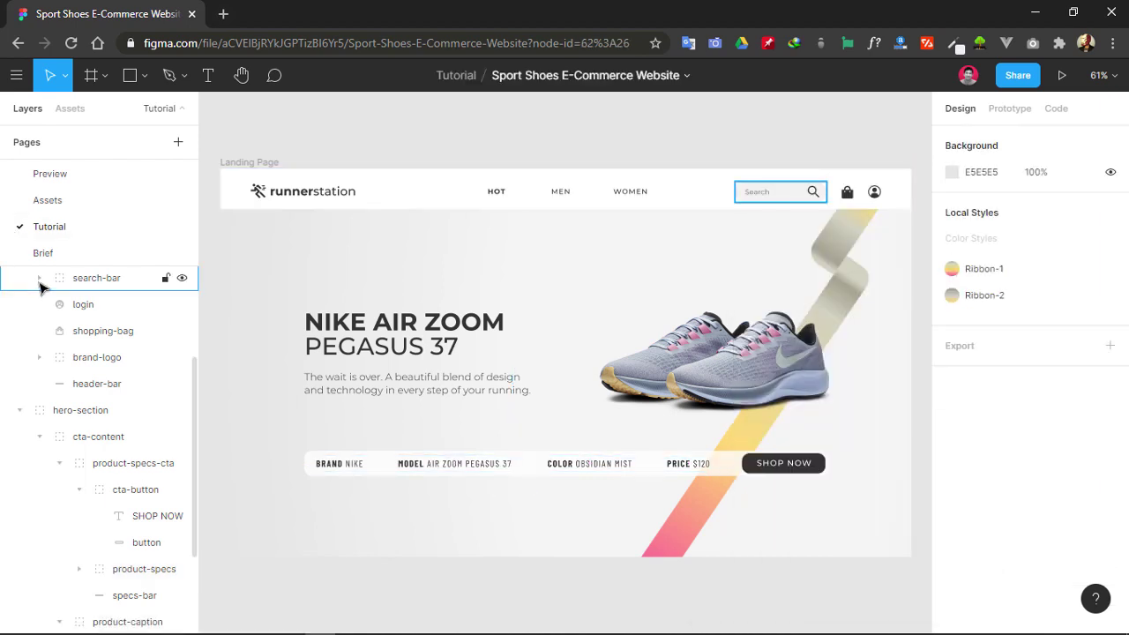
{"action": "scroll", "coordinate": [43, 317], "scroll_direction": "up", "scroll_amount": 3}
{"action": "left_click", "coordinate": [19, 306]}
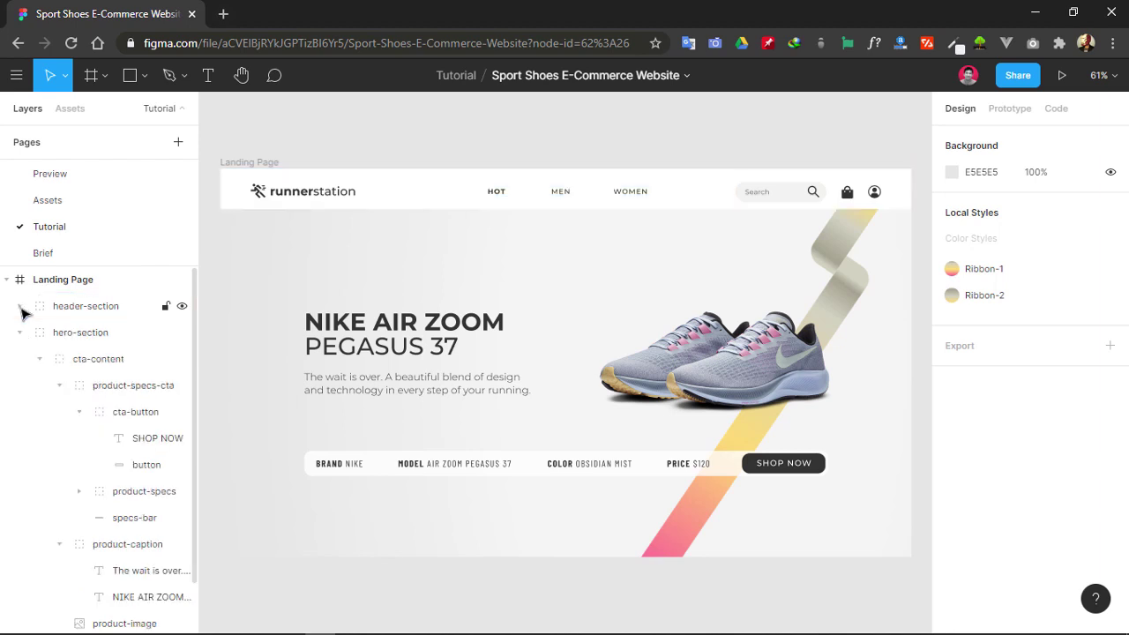
{"action": "left_click", "coordinate": [21, 332]}
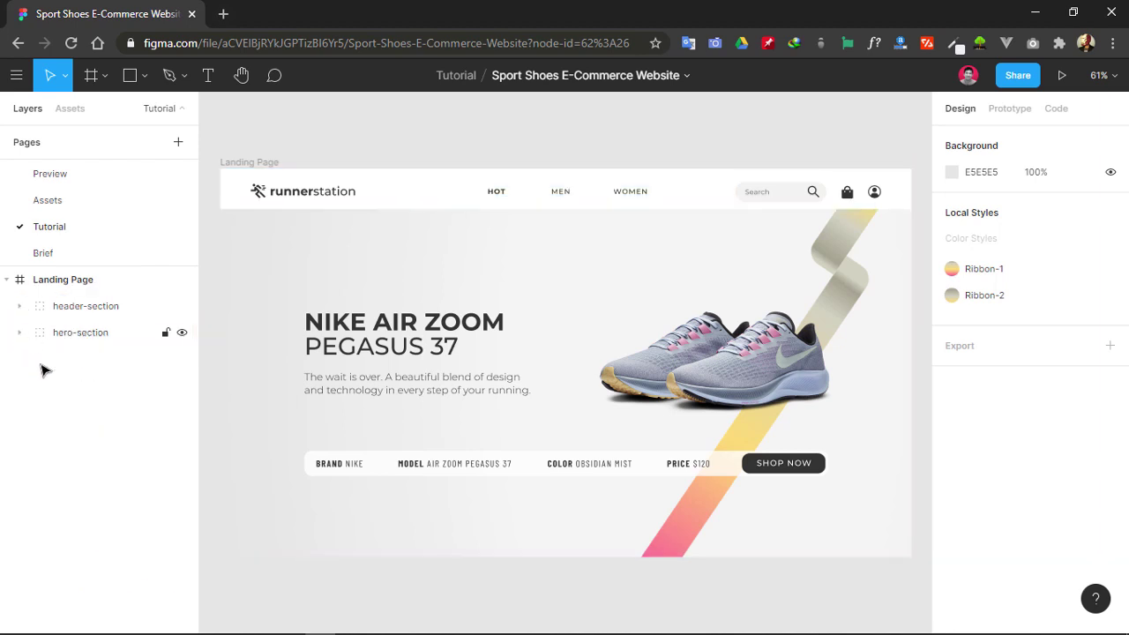